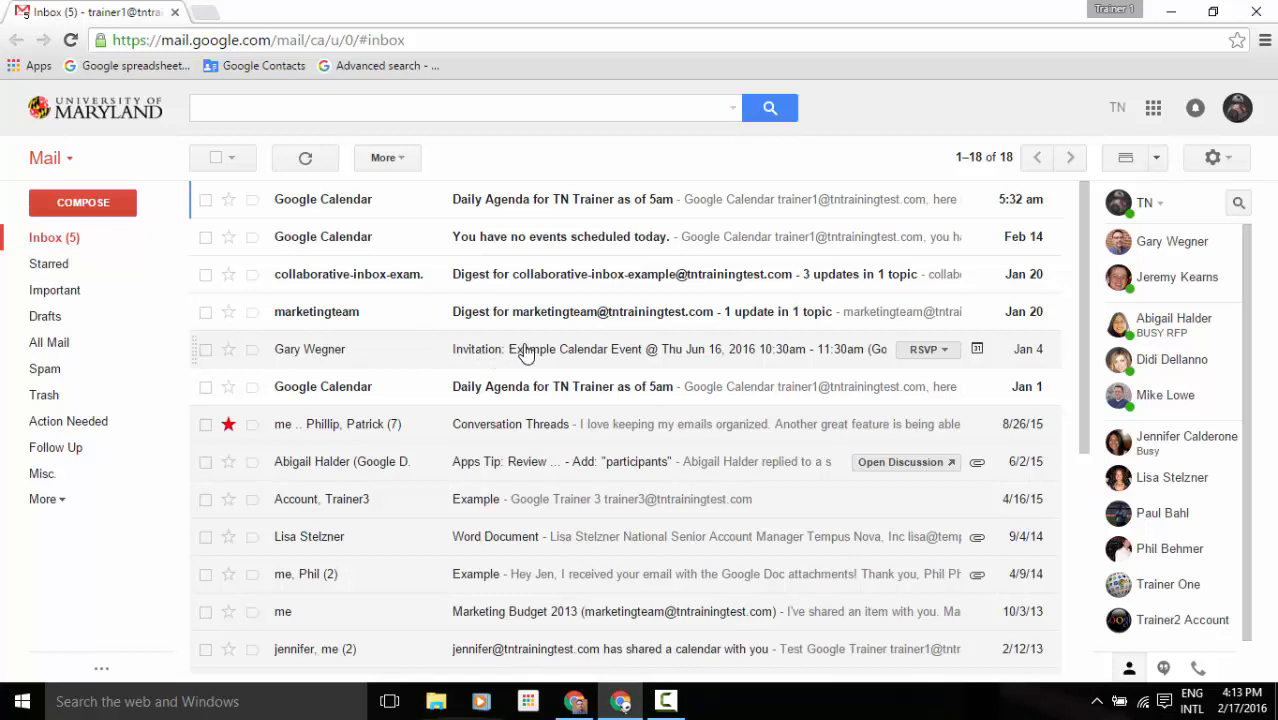
Open the Example Calendar Event invitation, preview its RSVP details from the inbox, then reopen it.
click(524, 352)
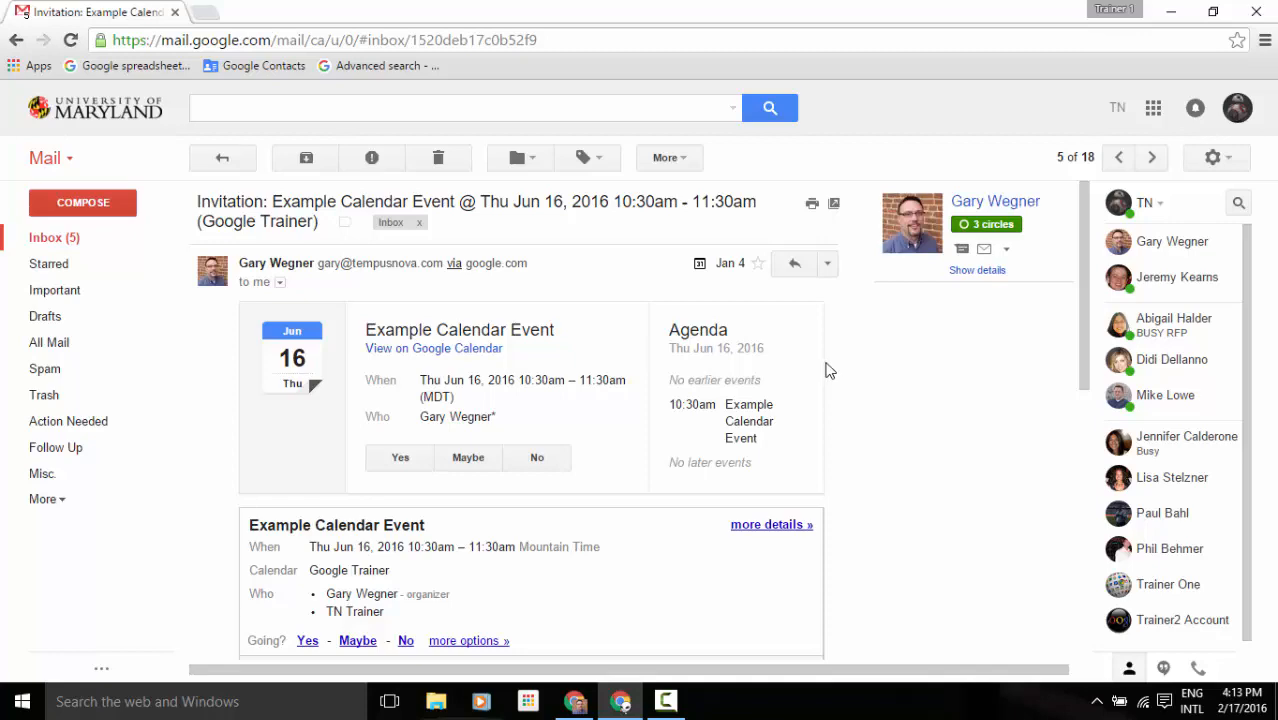
click(248, 166)
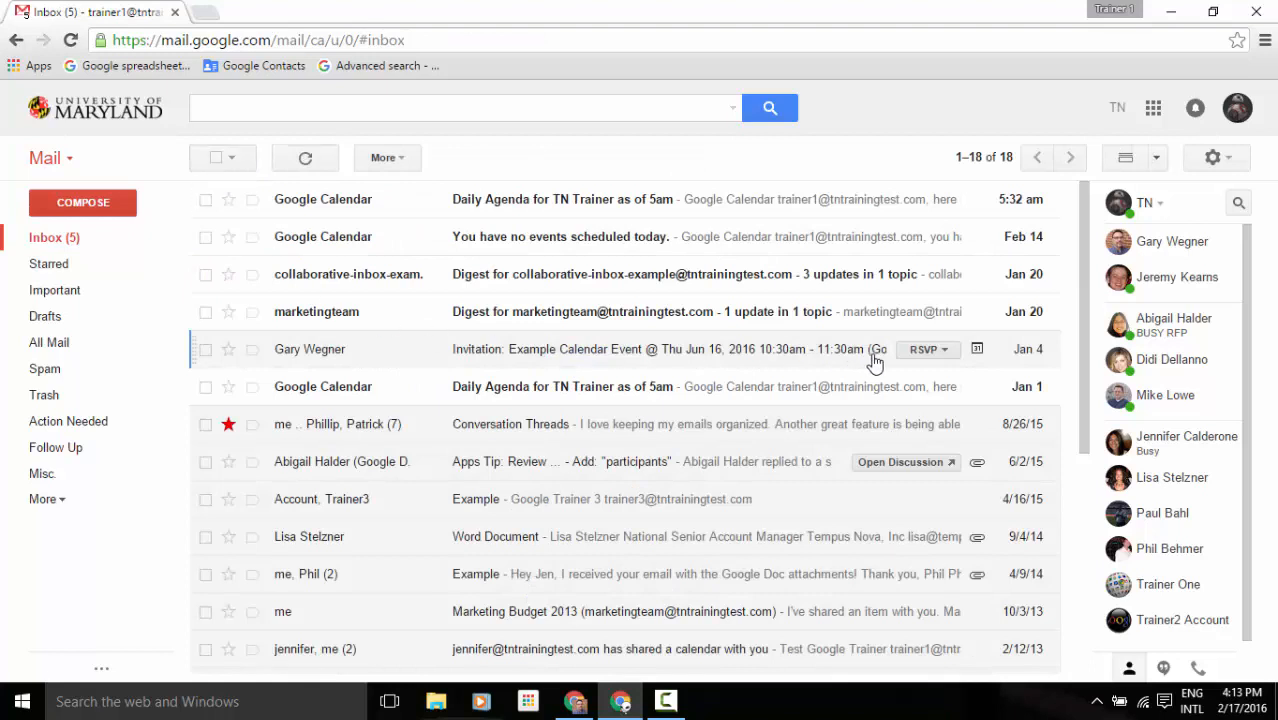
click(935, 350)
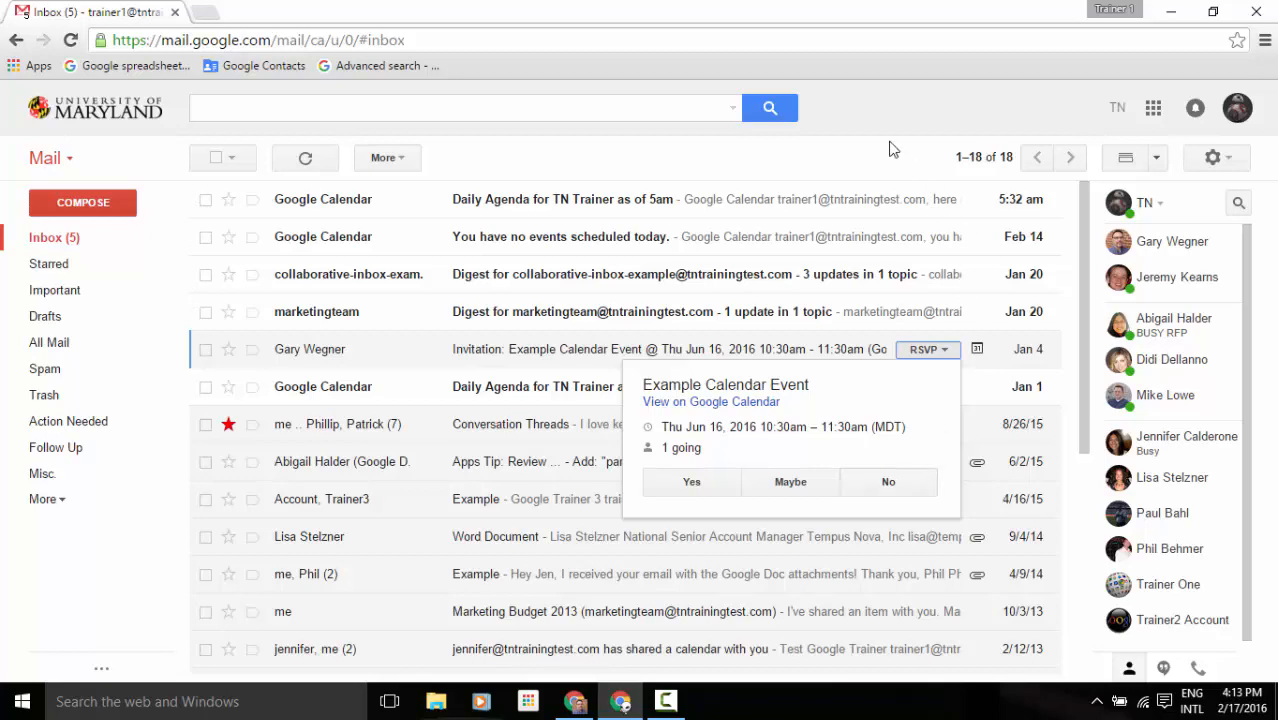
click(837, 356)
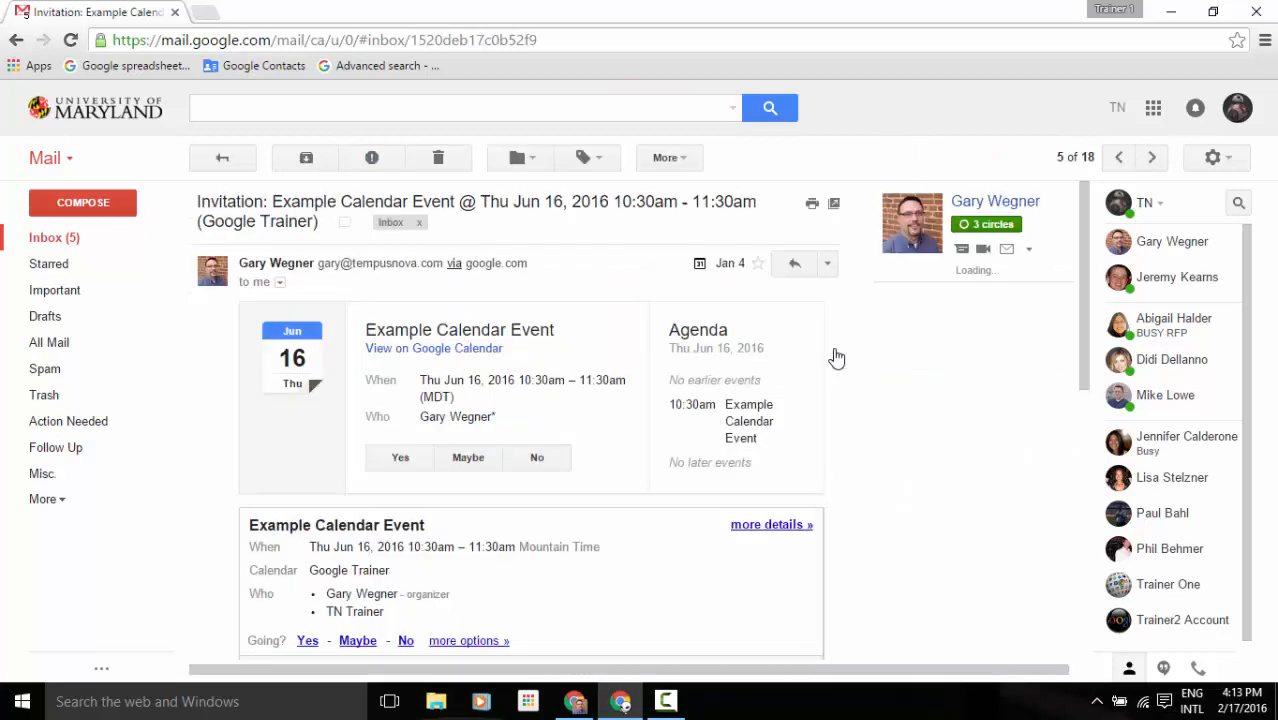
scroll(848, 355, down, 1)
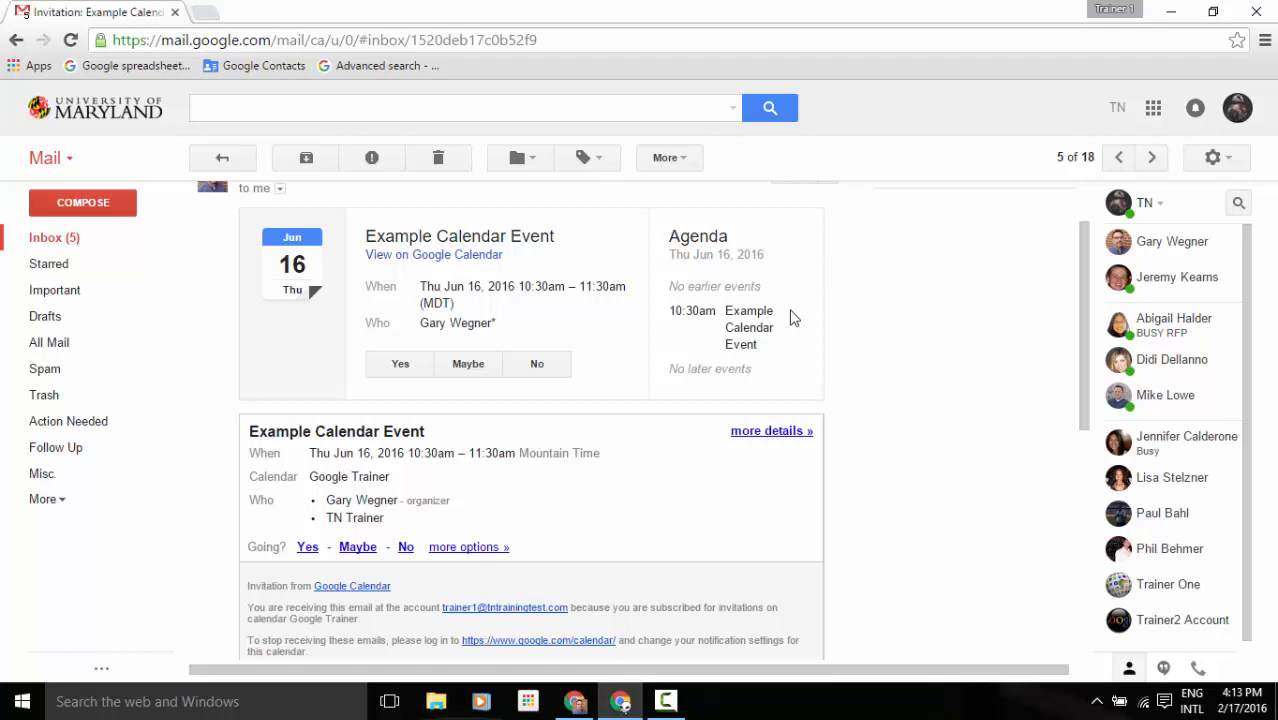
scroll(790, 318, down, 1)
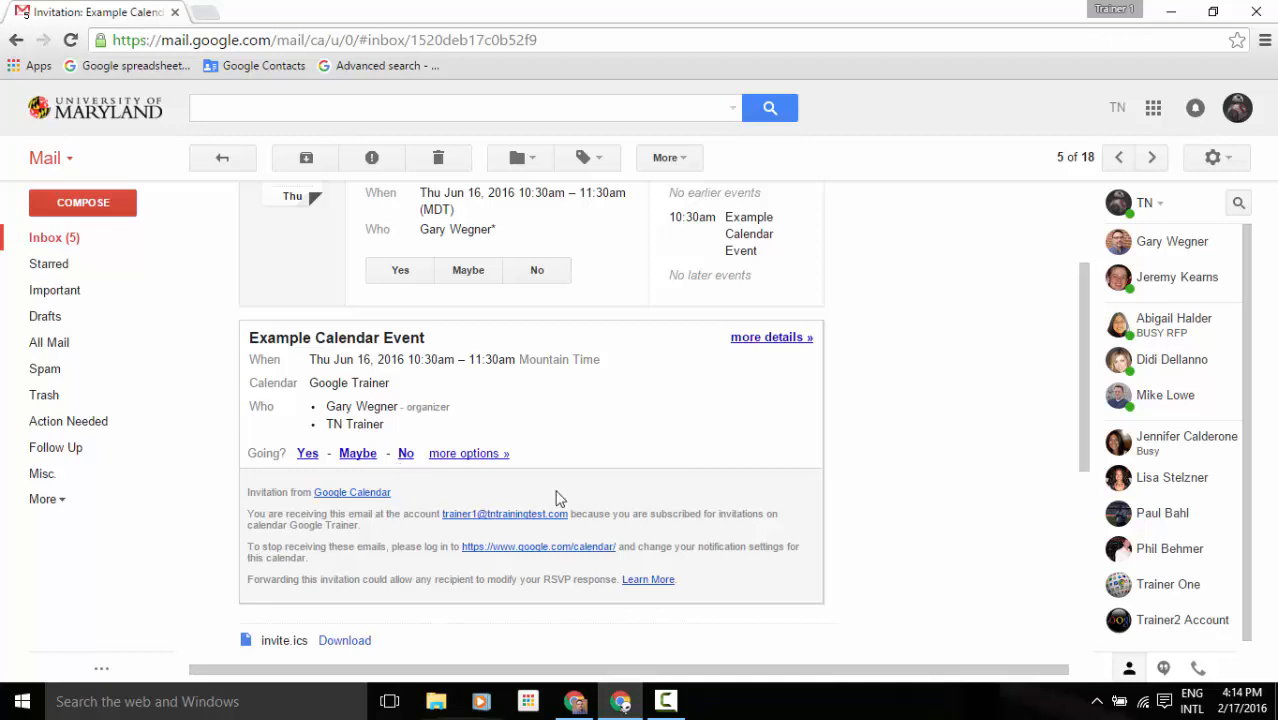
click(784, 341)
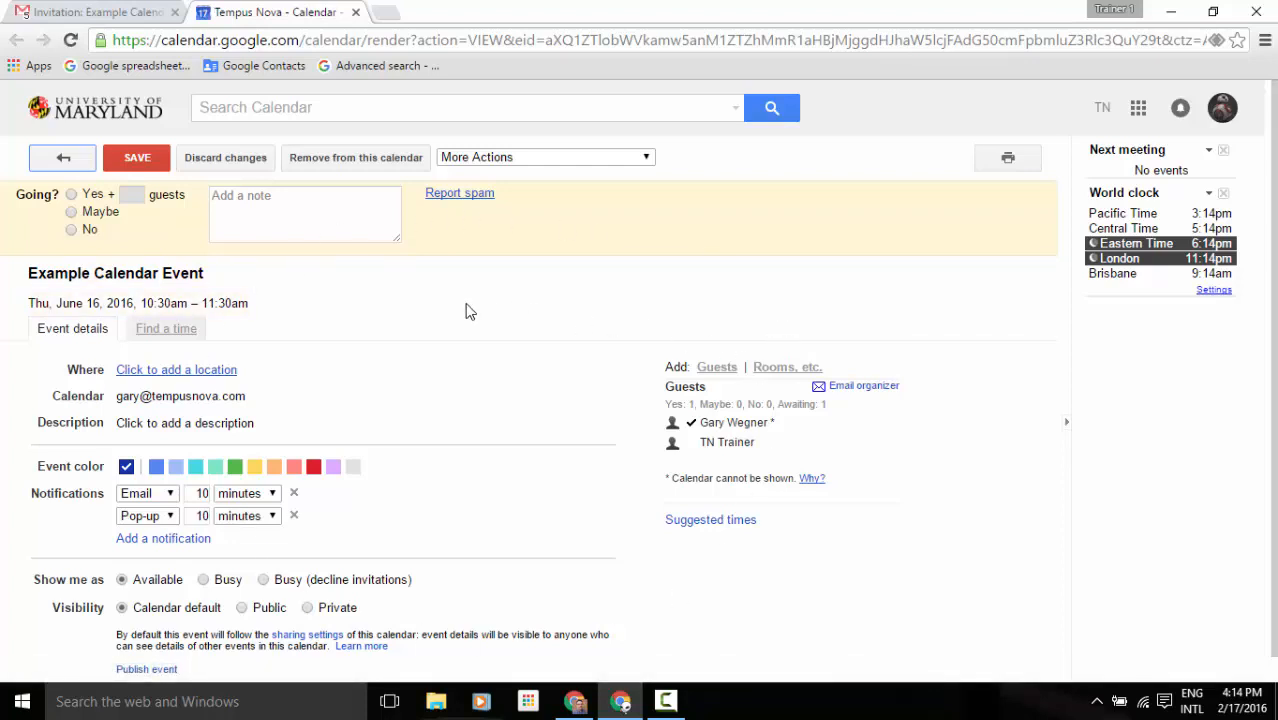
click(356, 13)
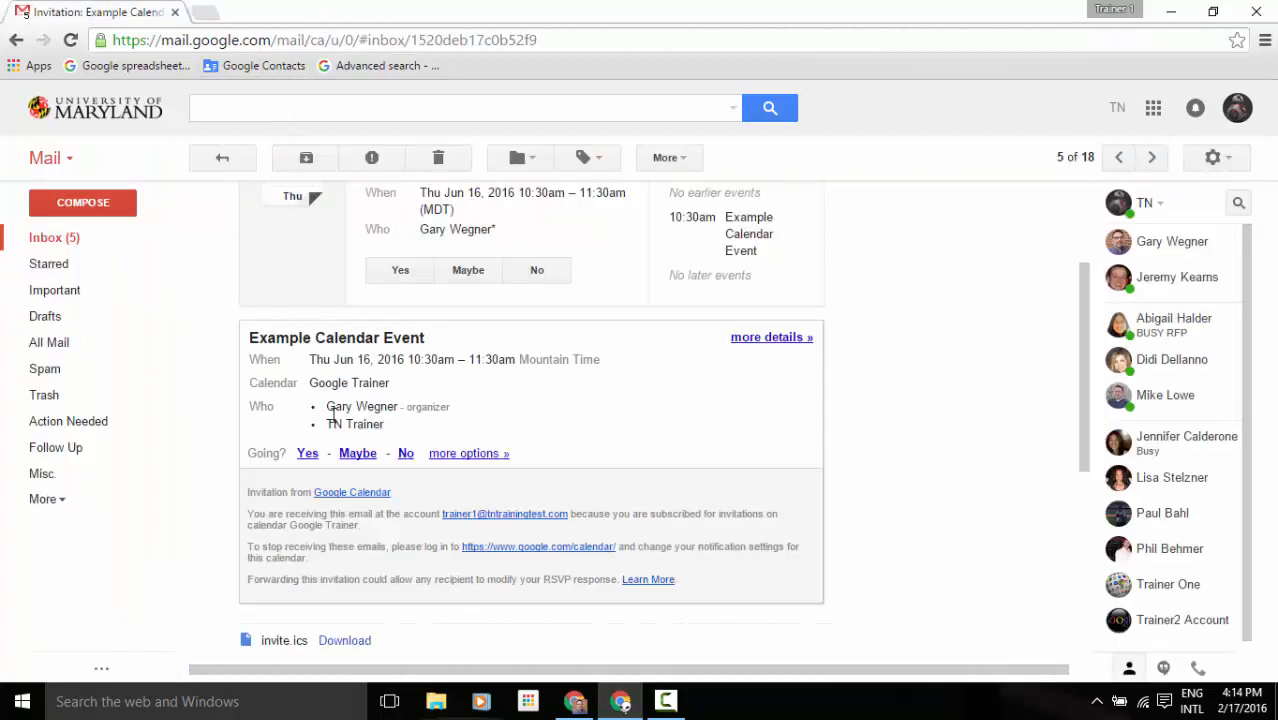
click(479, 456)
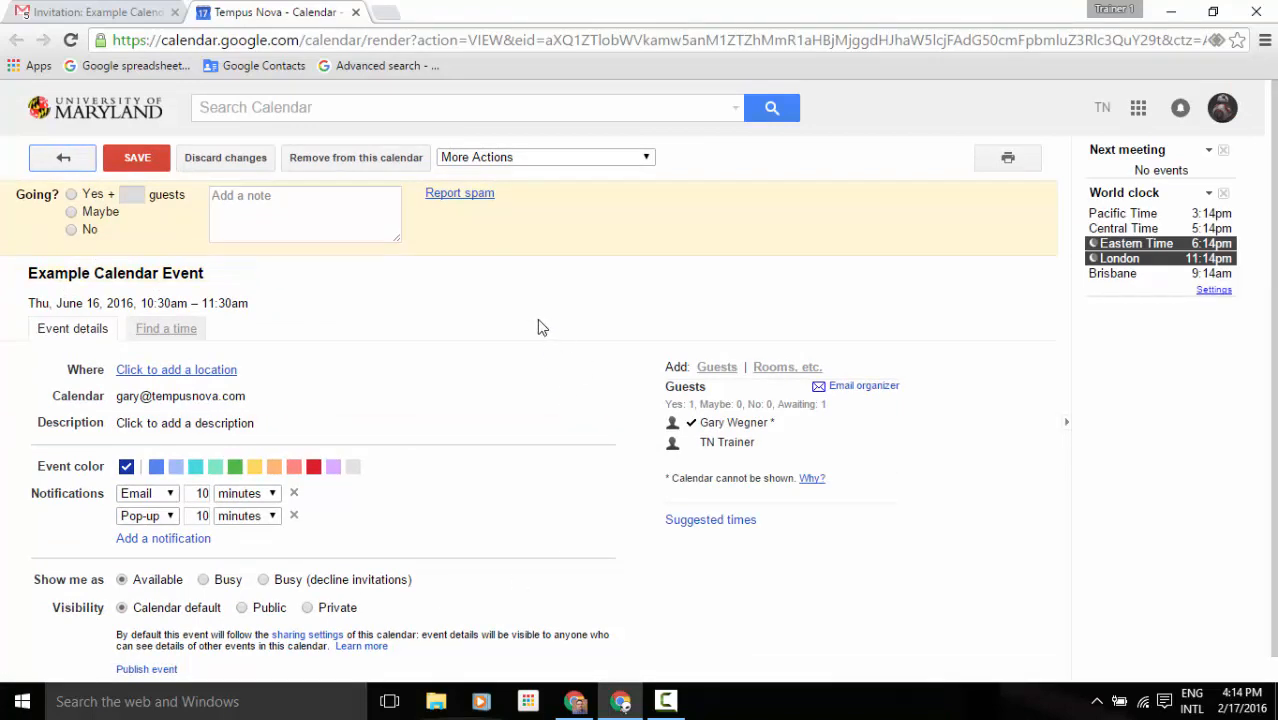
click(356, 12)
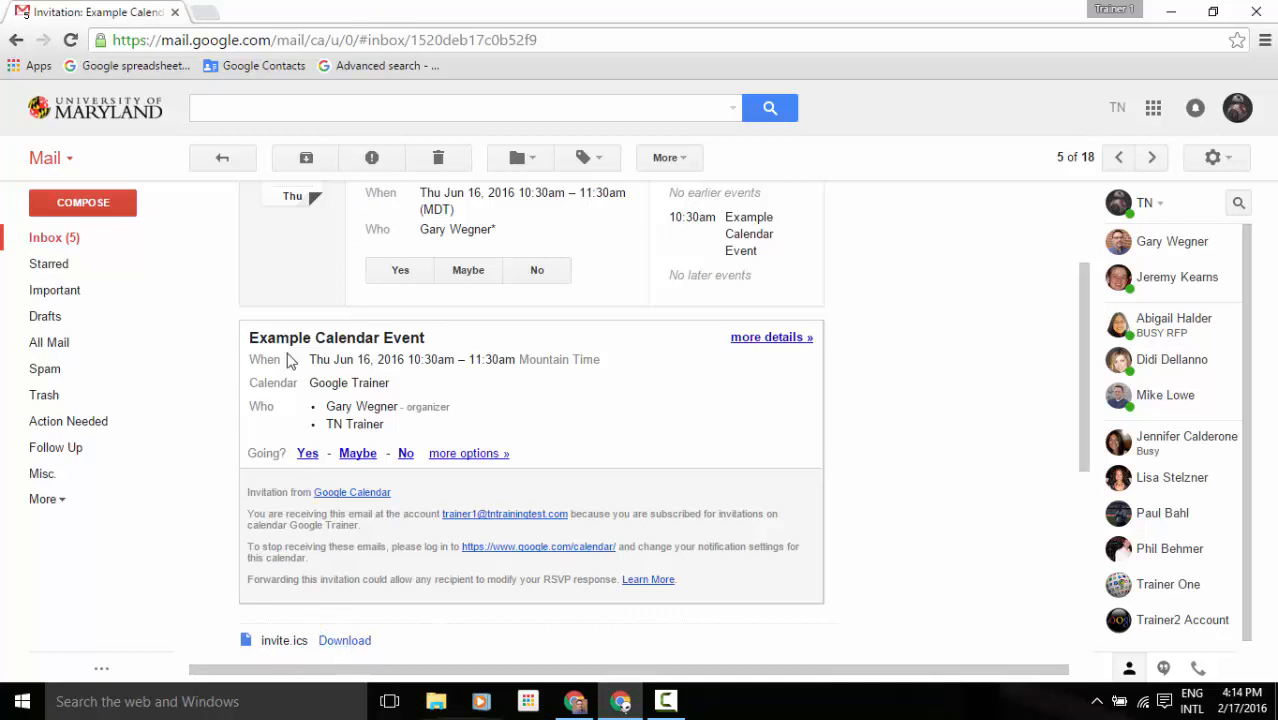
Return to the inbox, view and close the Tasks list, and show the February 2016 mini-calendar gadget.
click(222, 162)
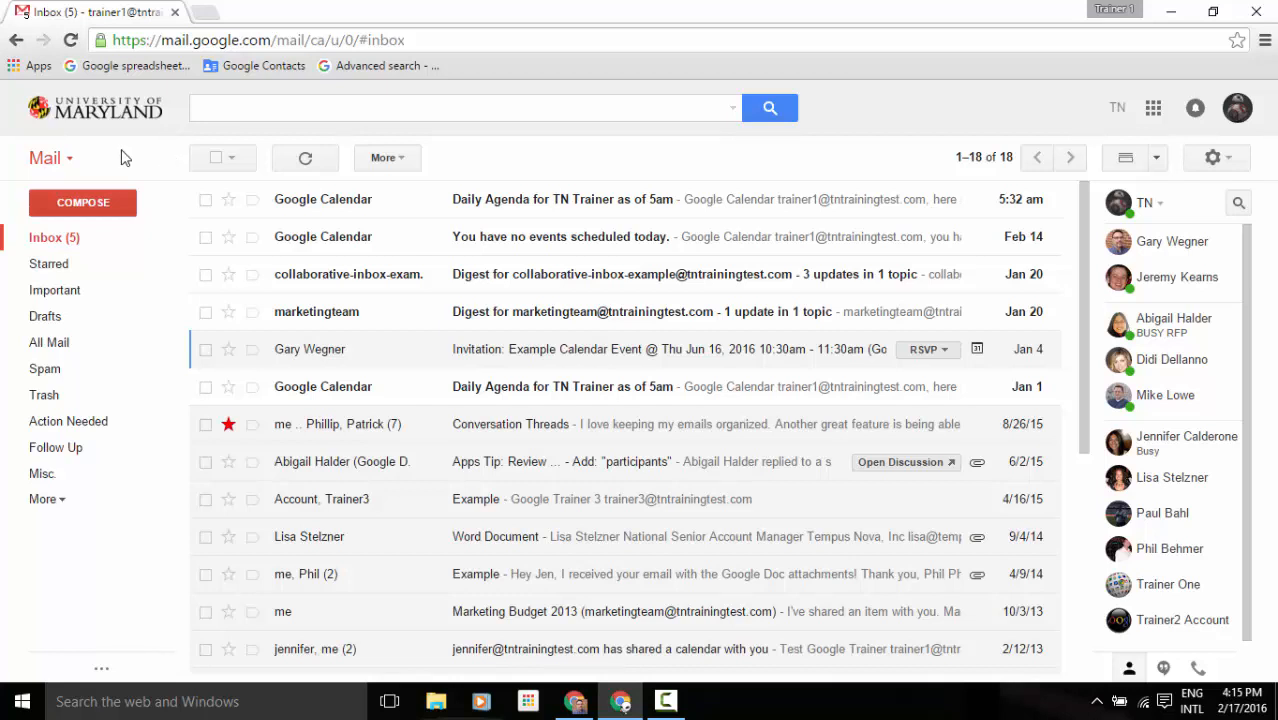
click(70, 160)
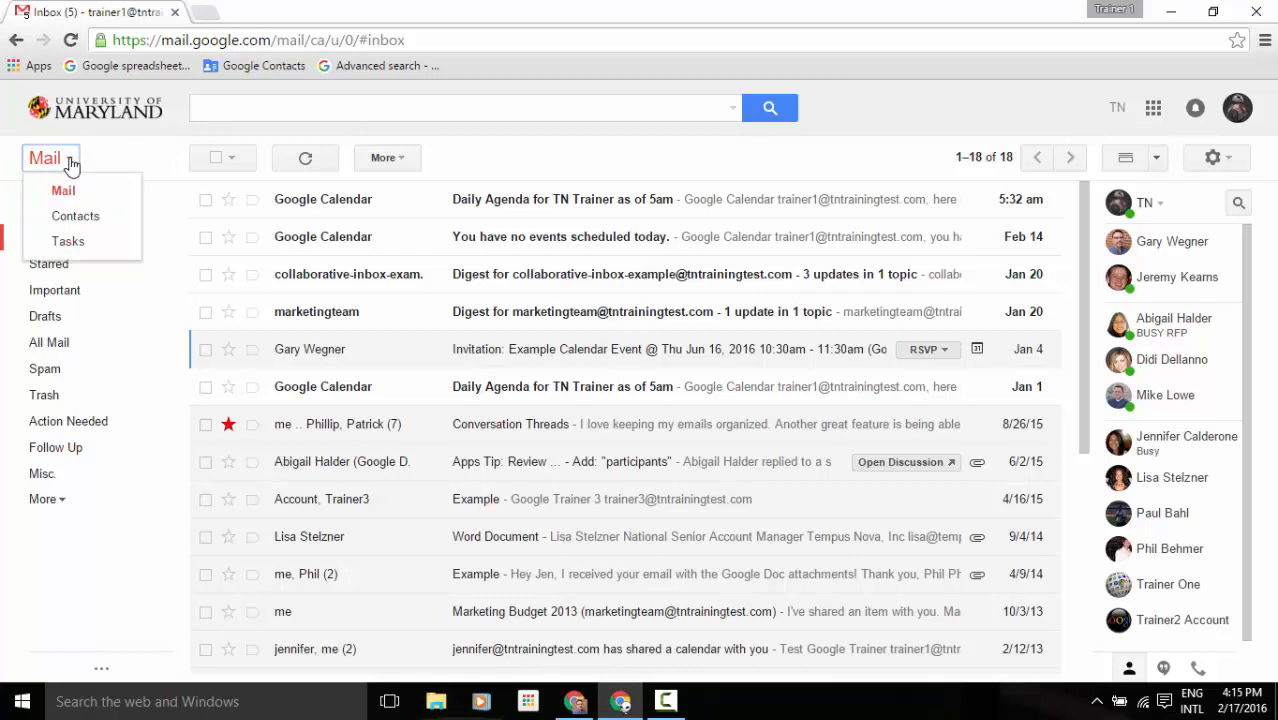
click(120, 250)
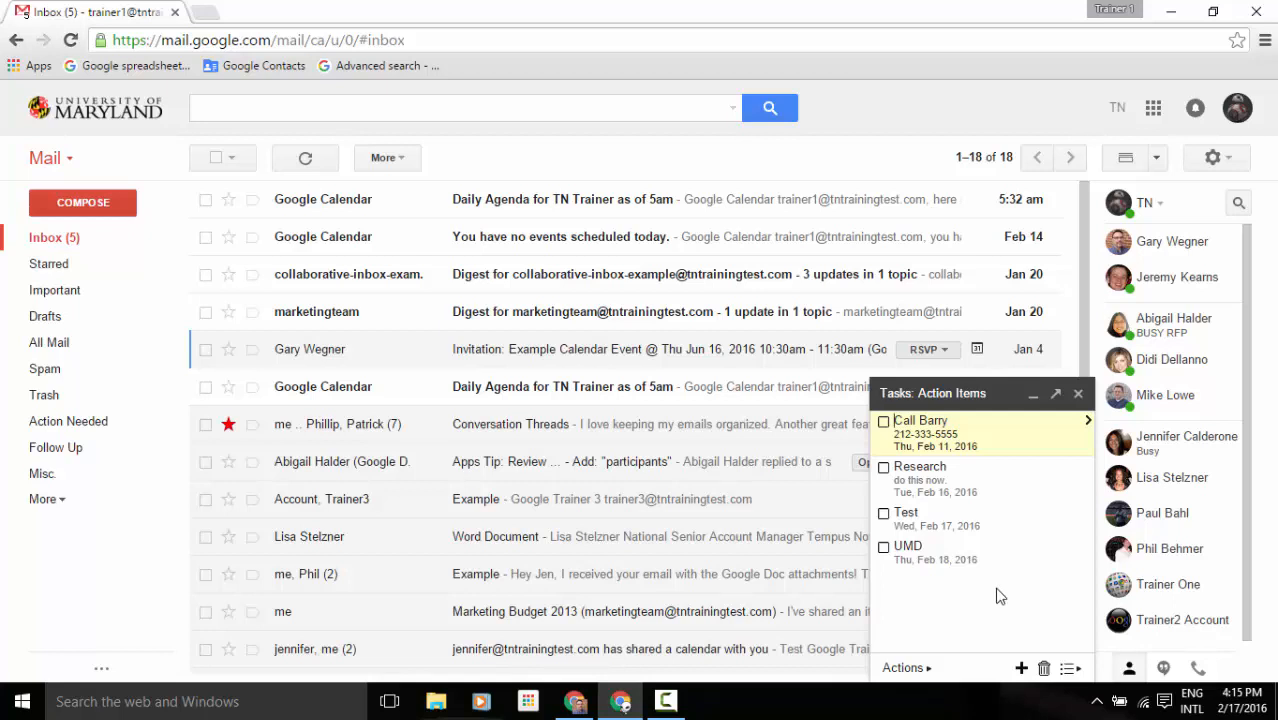
click(1077, 394)
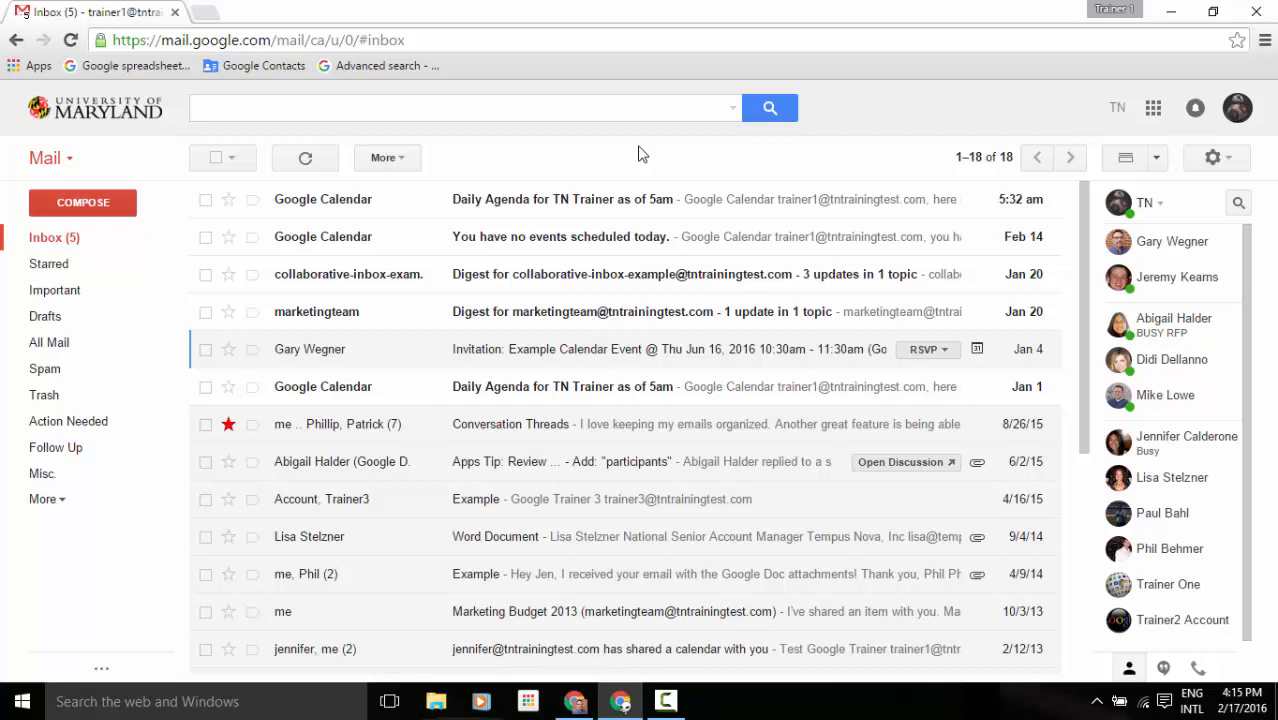
click(101, 668)
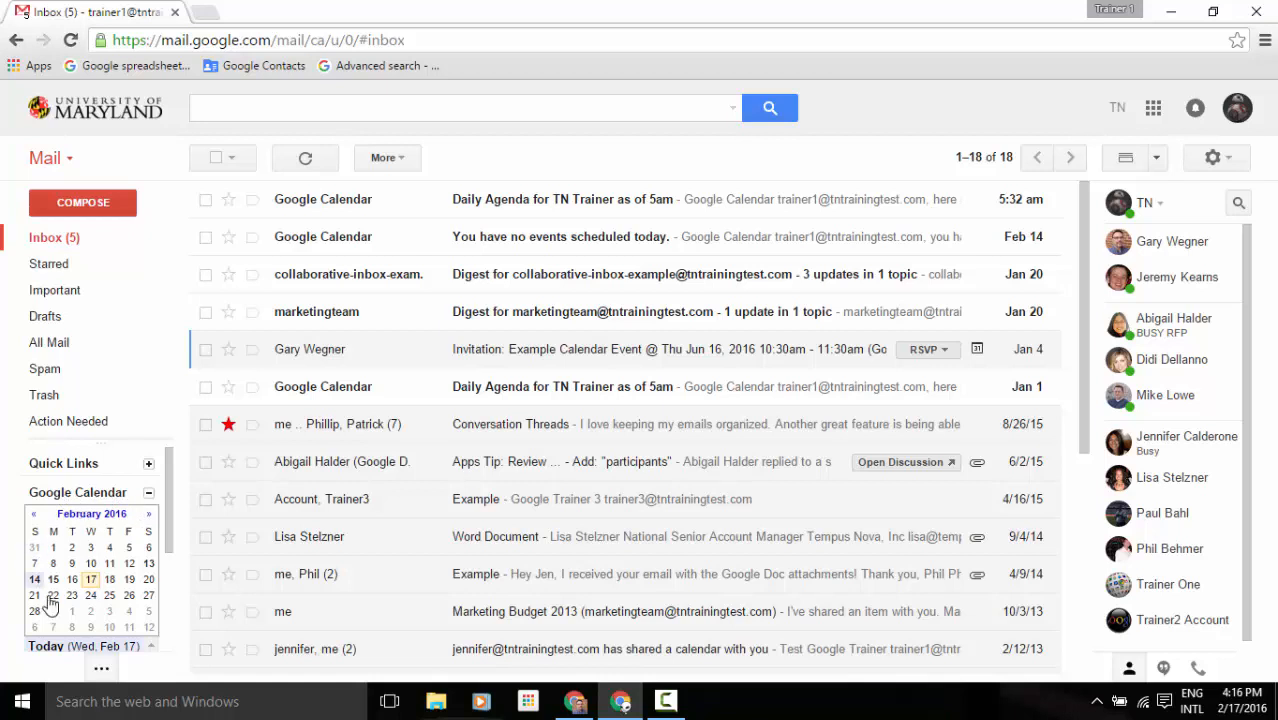
Scroll the gadget area and collapse the calendar gadget so only the mail labels show.
drag(165, 526, 165, 610)
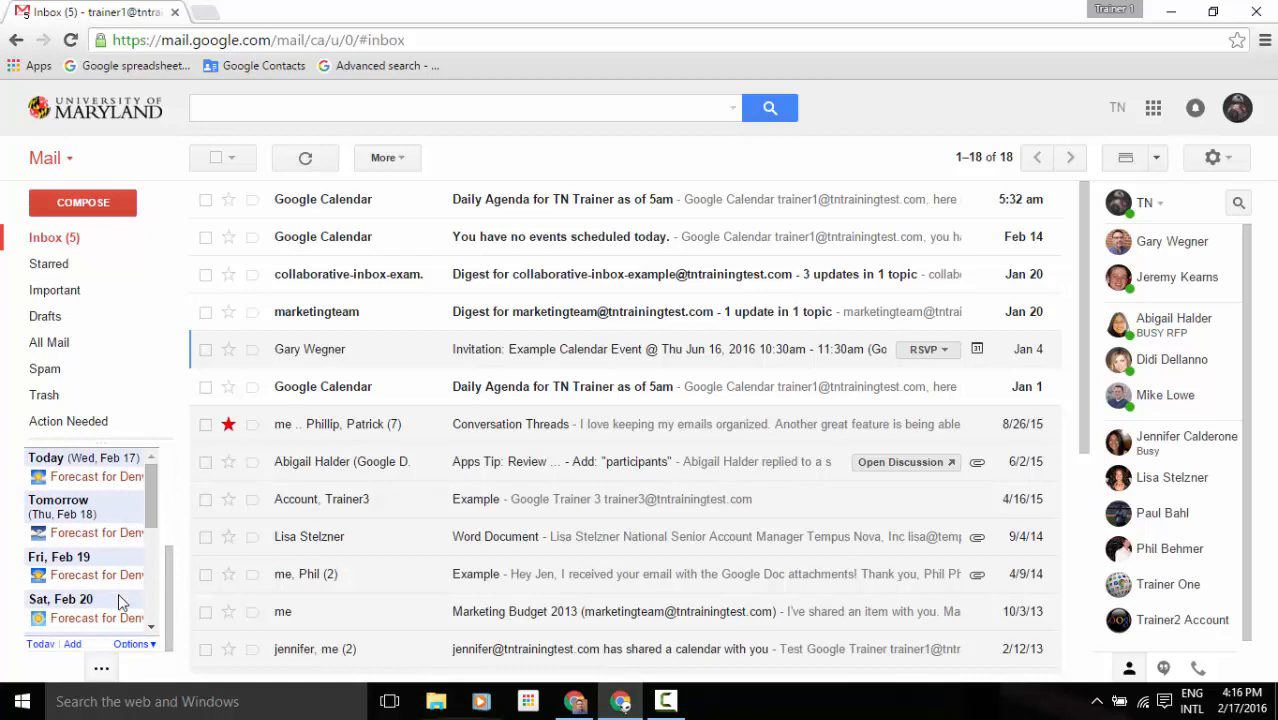
click(104, 666)
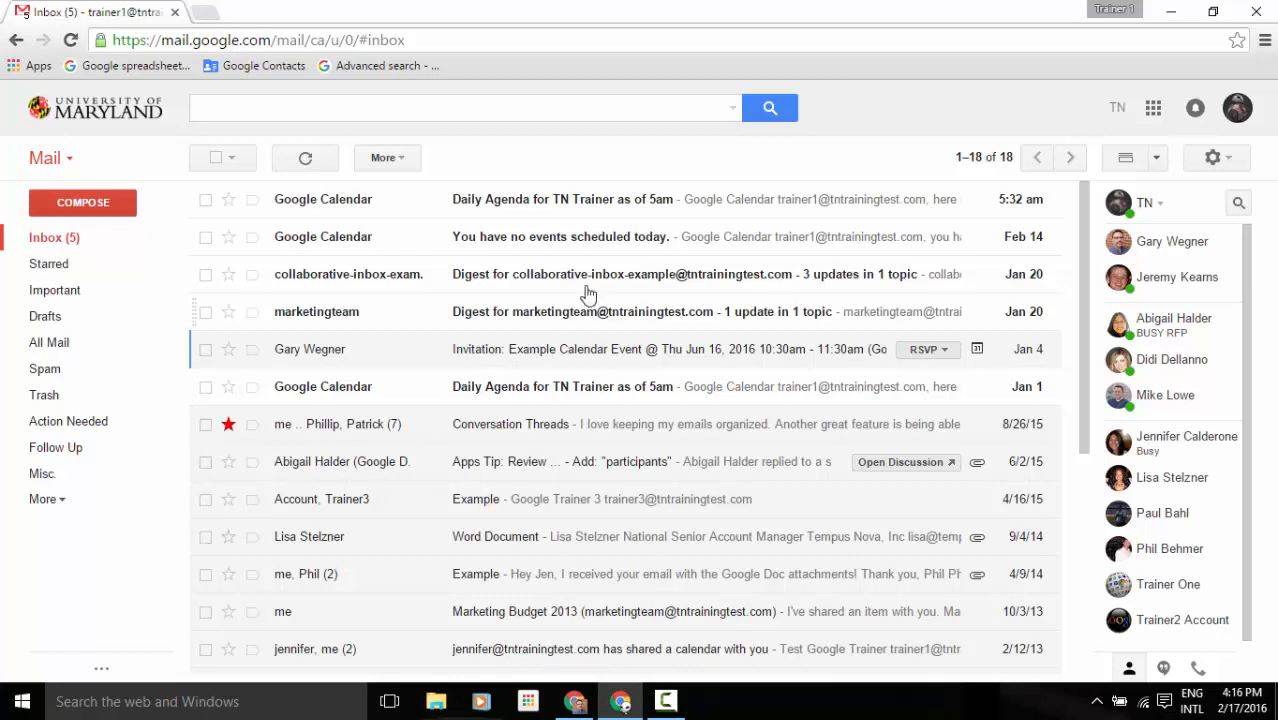
Launch Google Calendar from the apps grid, showing the week of Feb 7 – 13, 2016.
click(1156, 113)
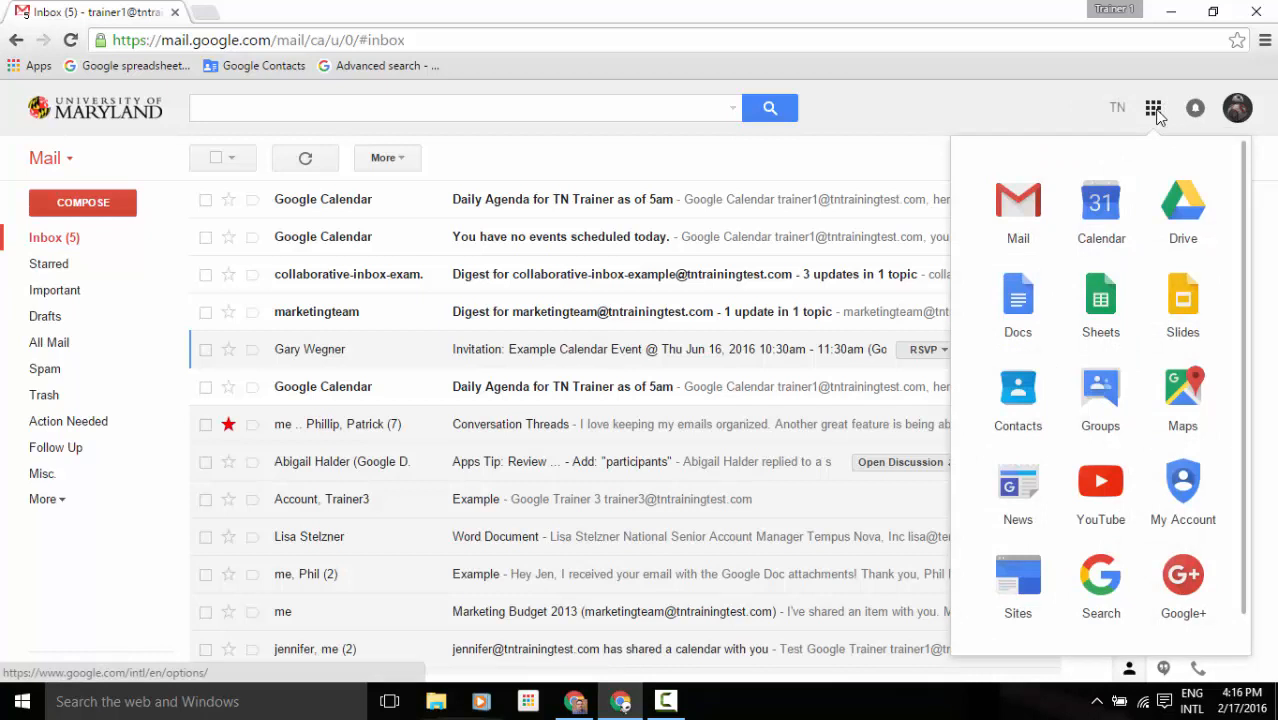
click(1125, 215)
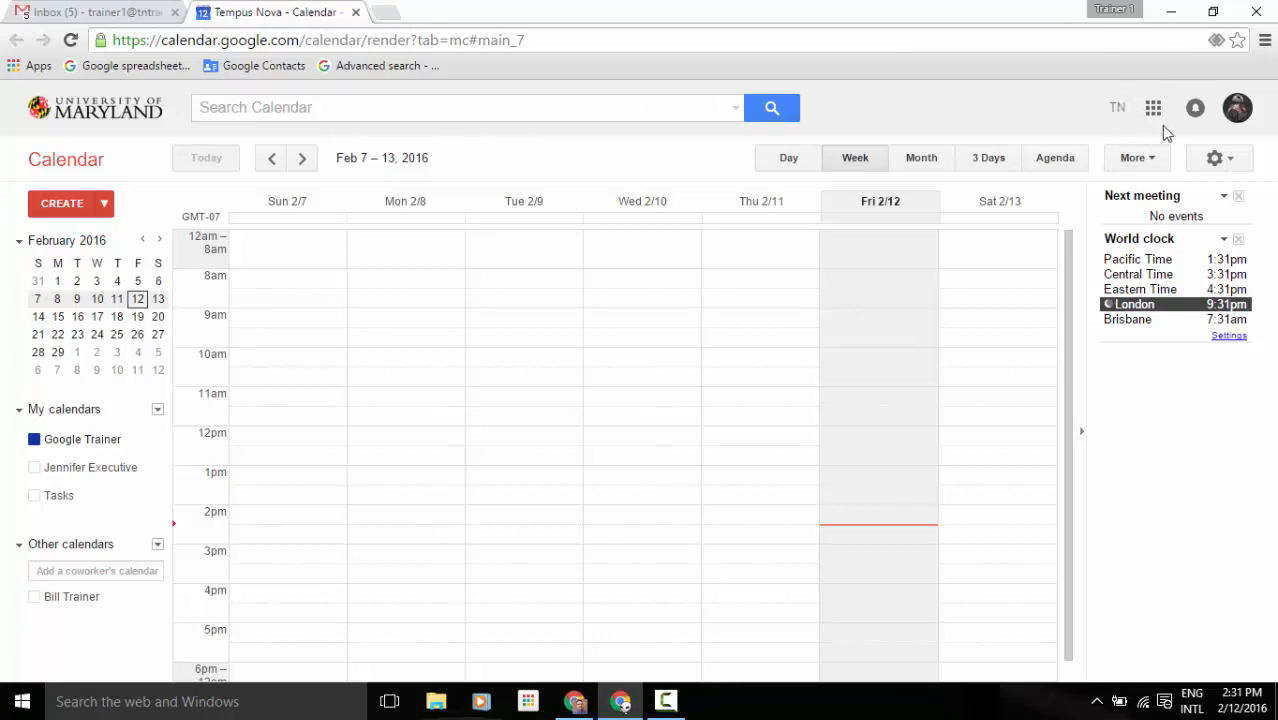
click(1233, 120)
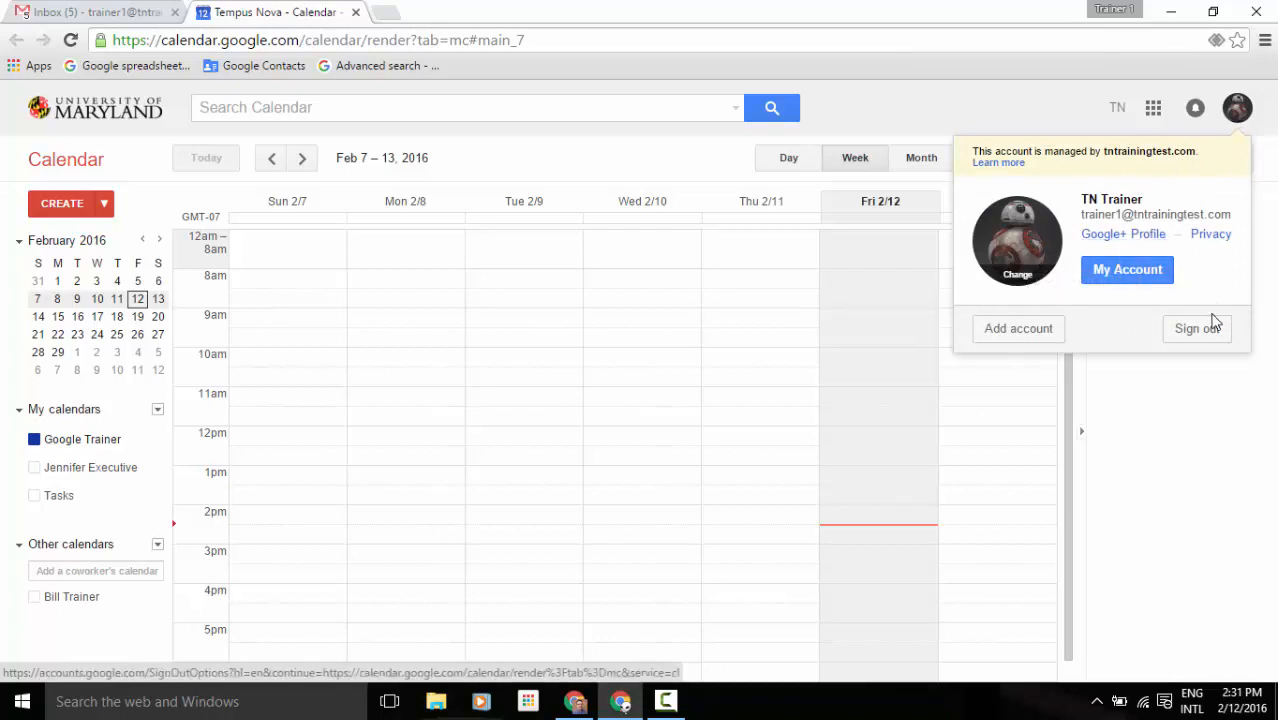
click(964, 103)
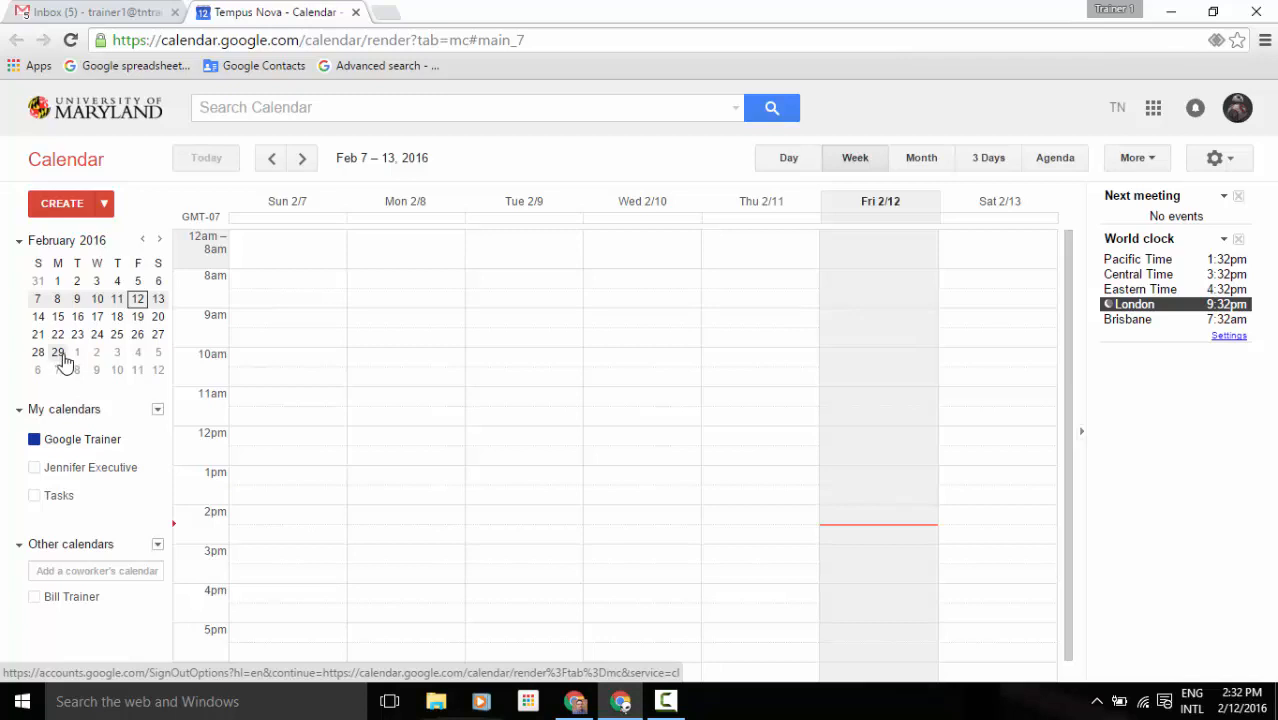
Select mini-calendar date ranges, first Feb 29–Mar 1, then Feb 15 through Feb 17.
drag(59, 358, 78, 360)
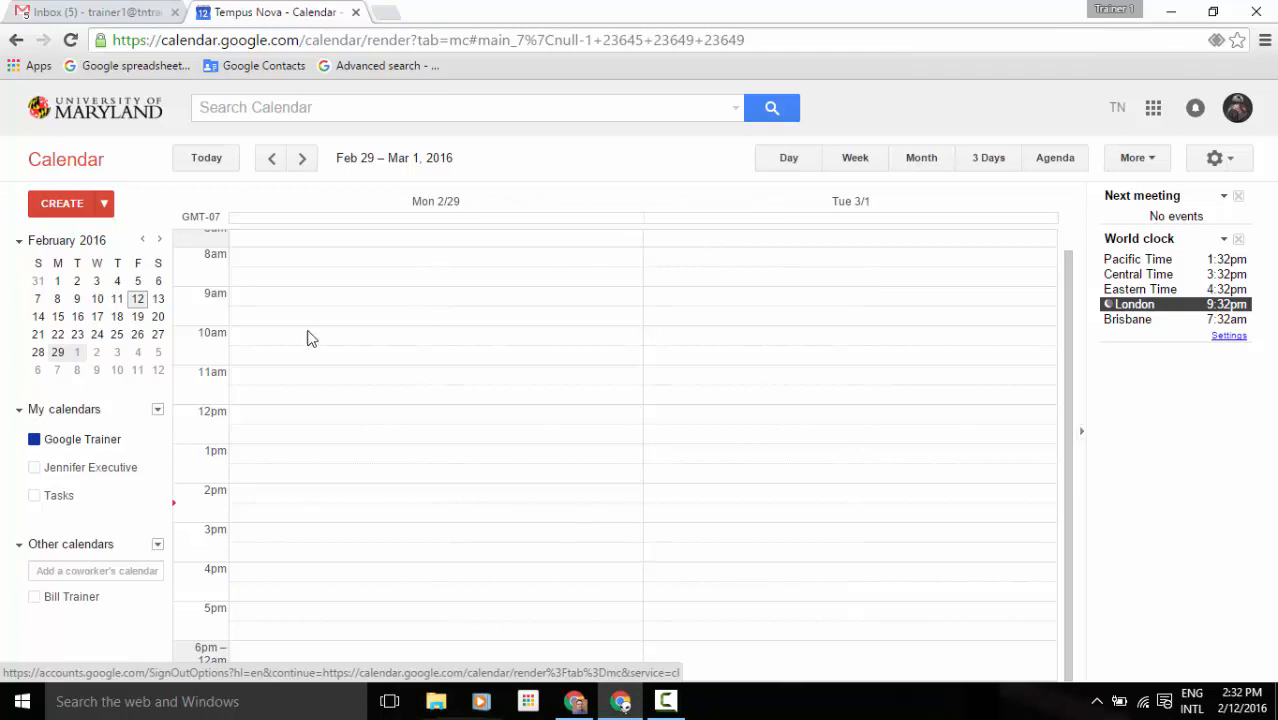
click(58, 318)
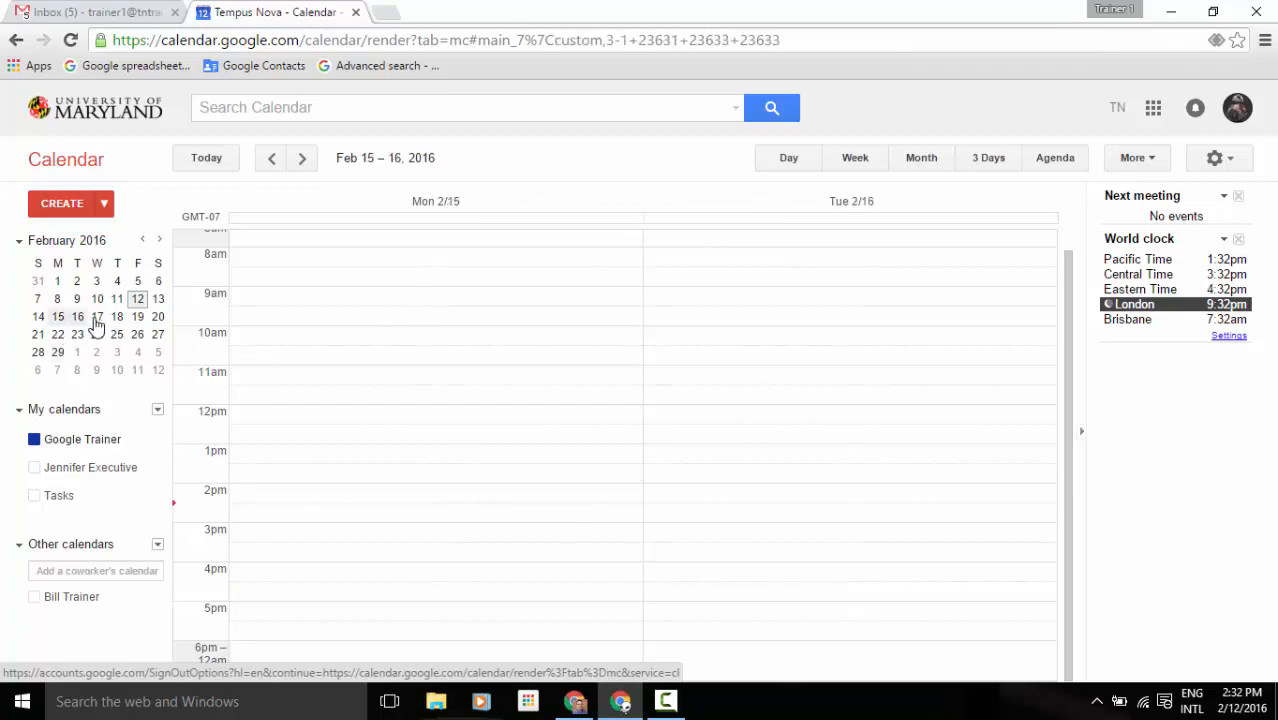
drag(96, 325, 97, 318)
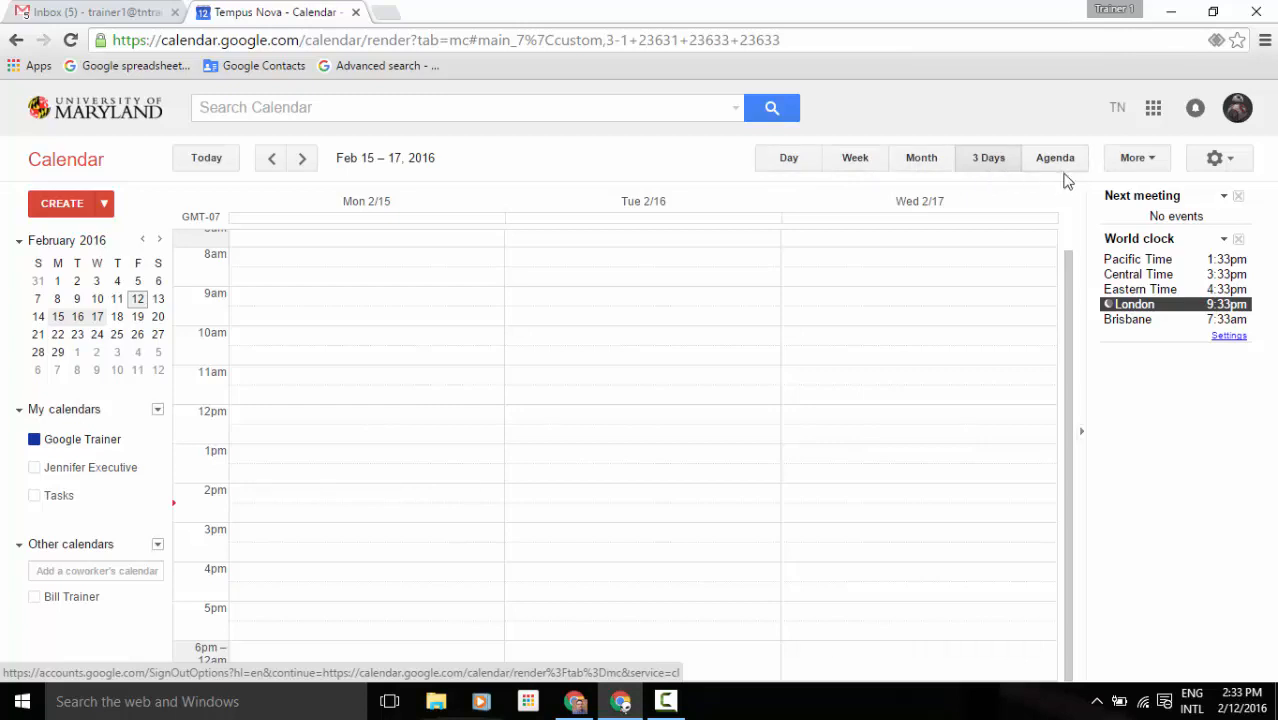
Switch to Week view, jump to today's Feb 7 – 13 week, and collapse the mini calendar.
click(852, 162)
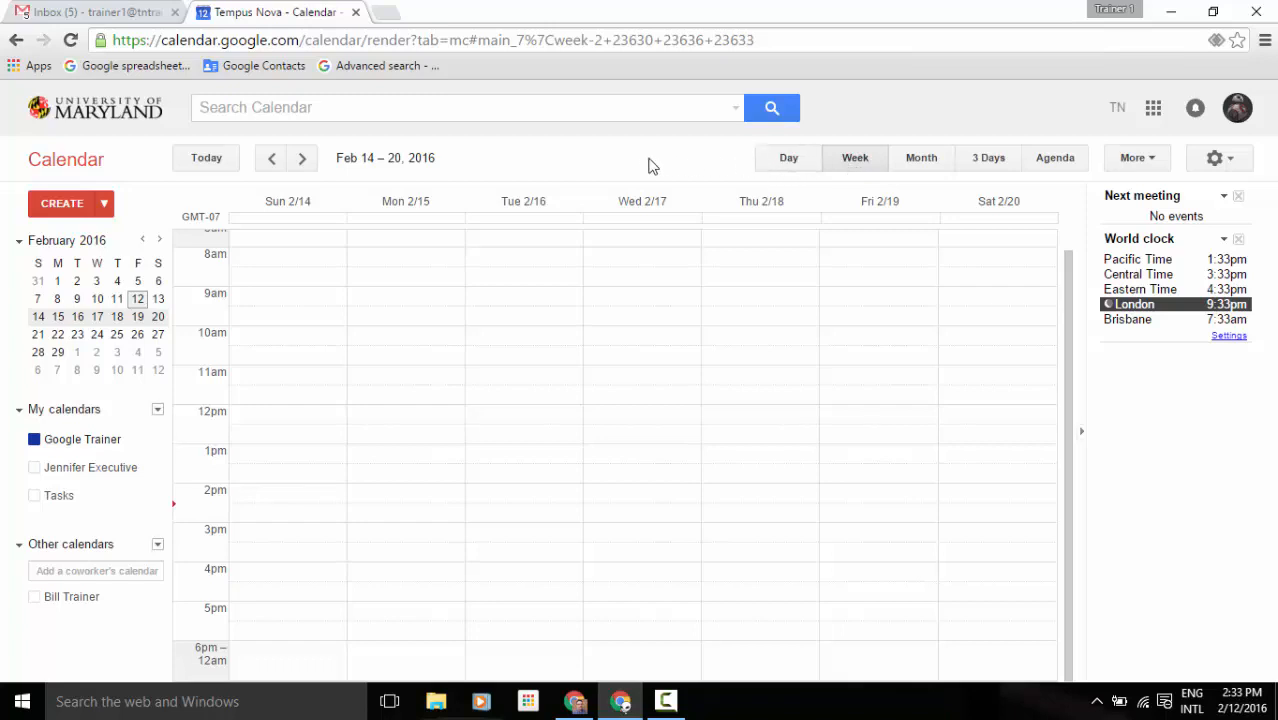
click(192, 171)
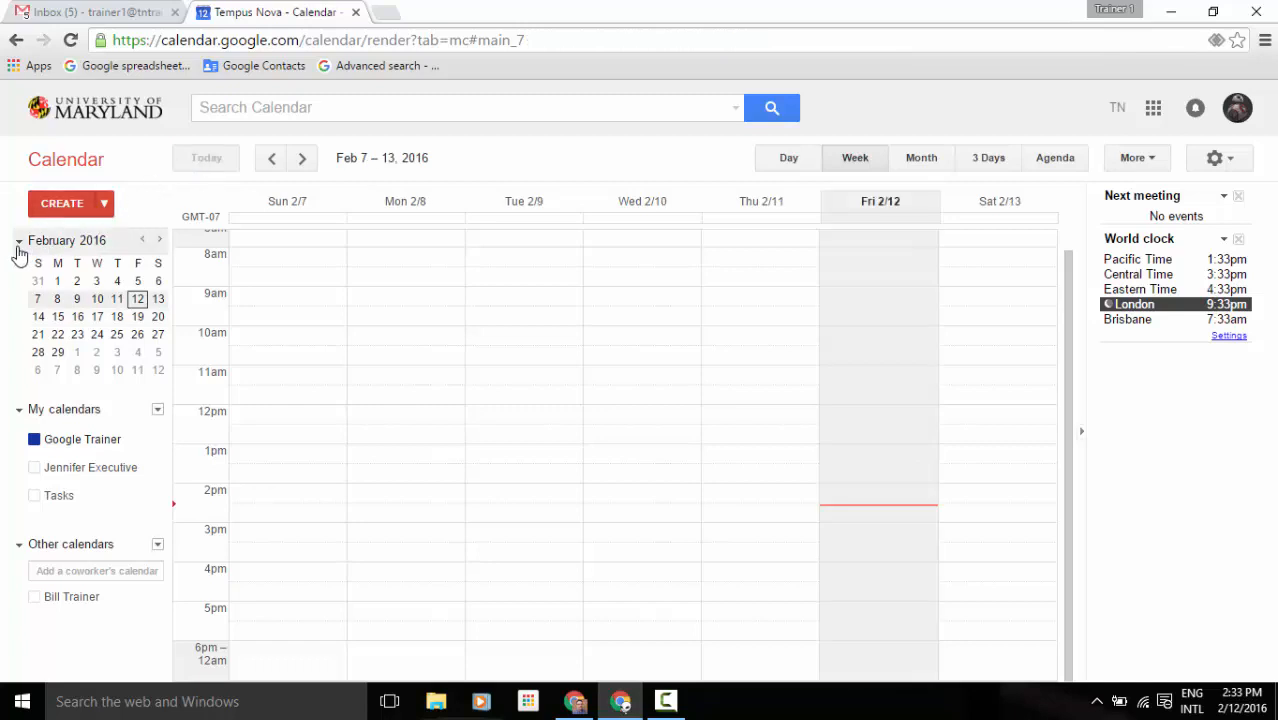
click(19, 243)
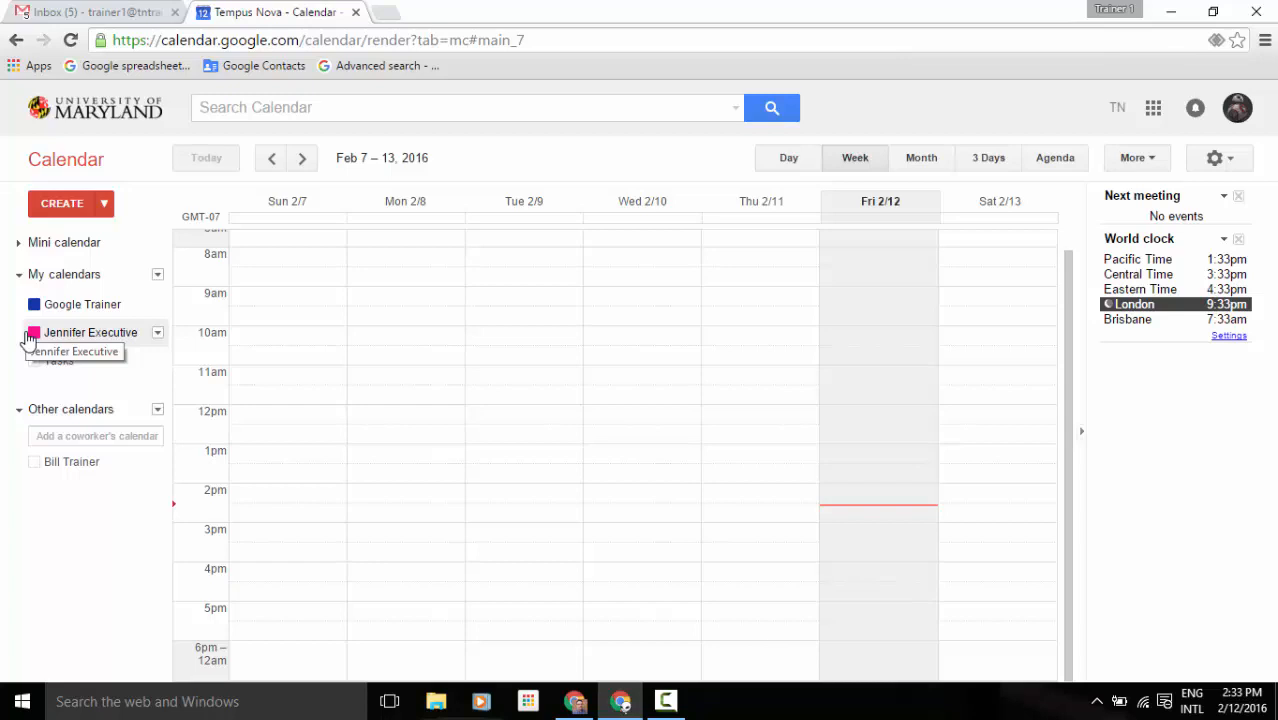
Toggle the Jennifer Executive and Tasks calendars on and off to preview their events.
click(28, 338)
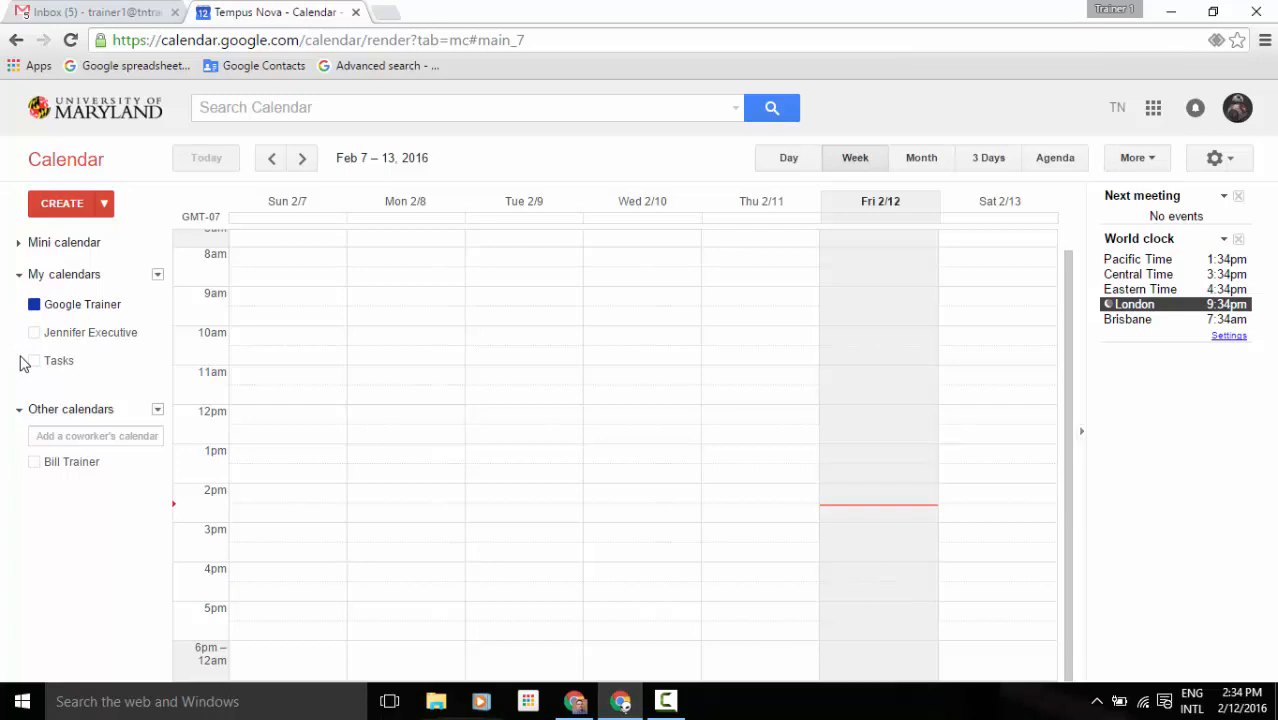
click(34, 361)
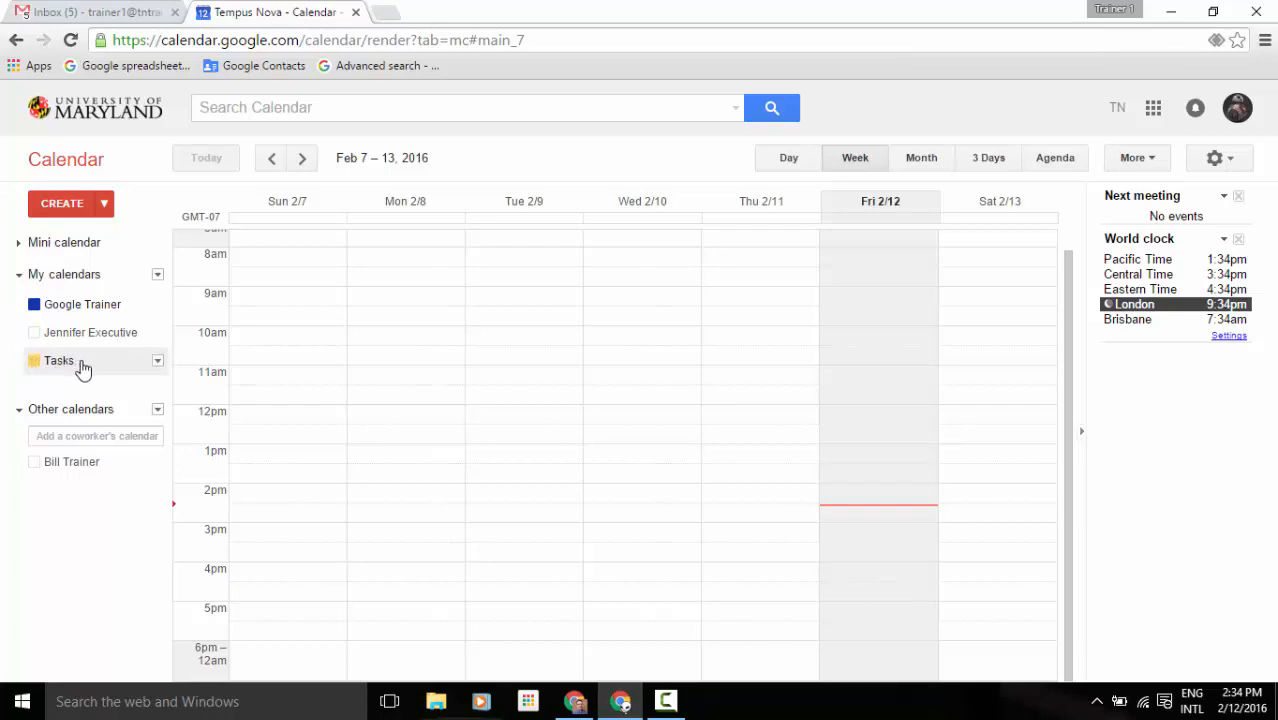
click(92, 338)
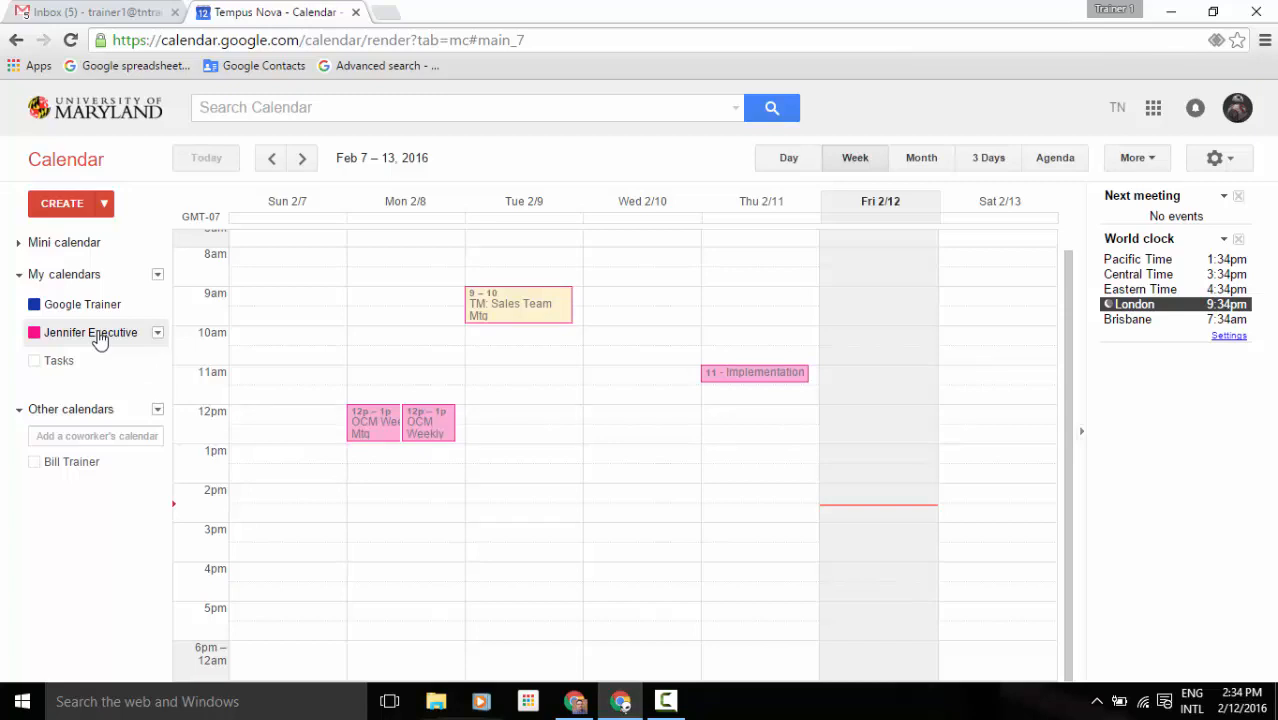
click(99, 335)
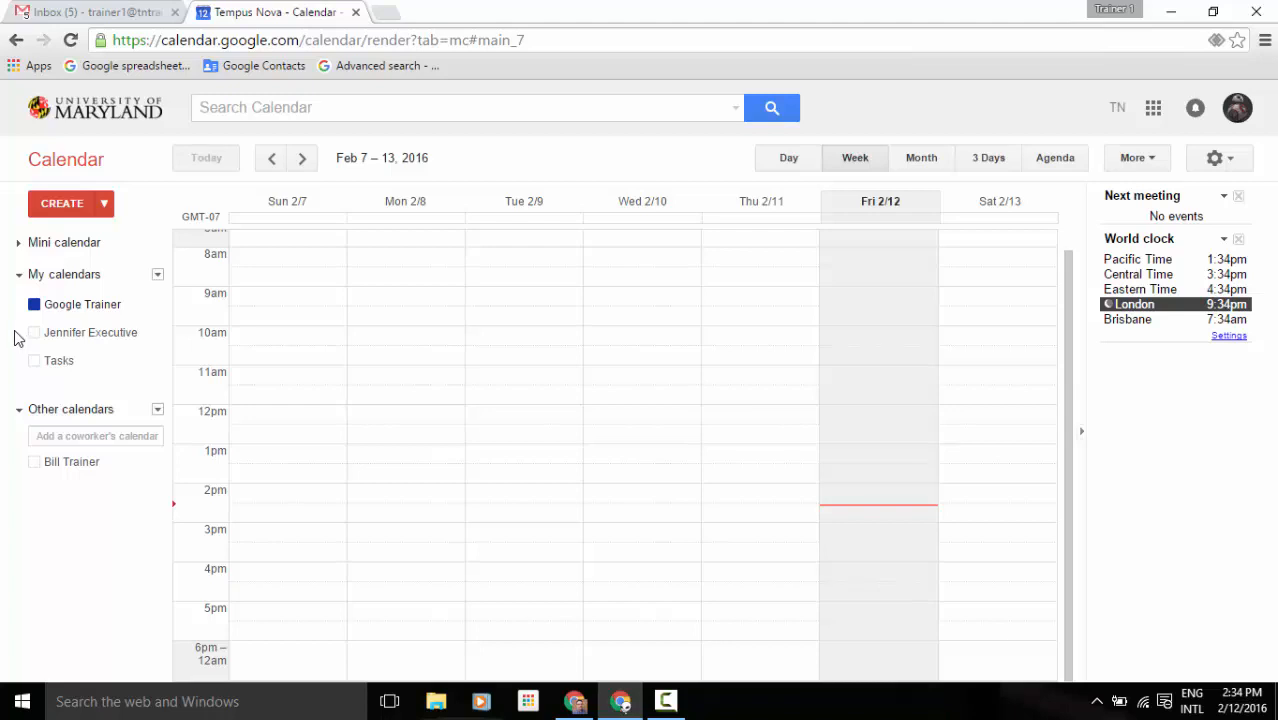
click(62, 366)
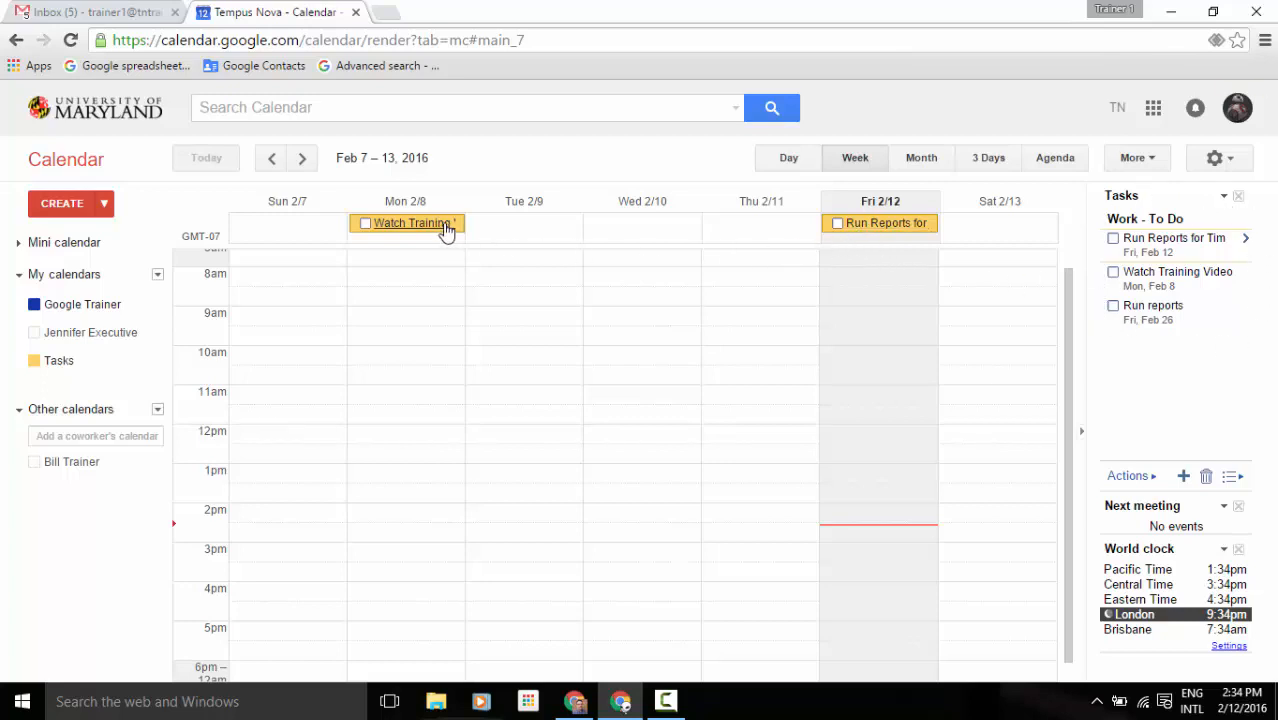
click(95, 365)
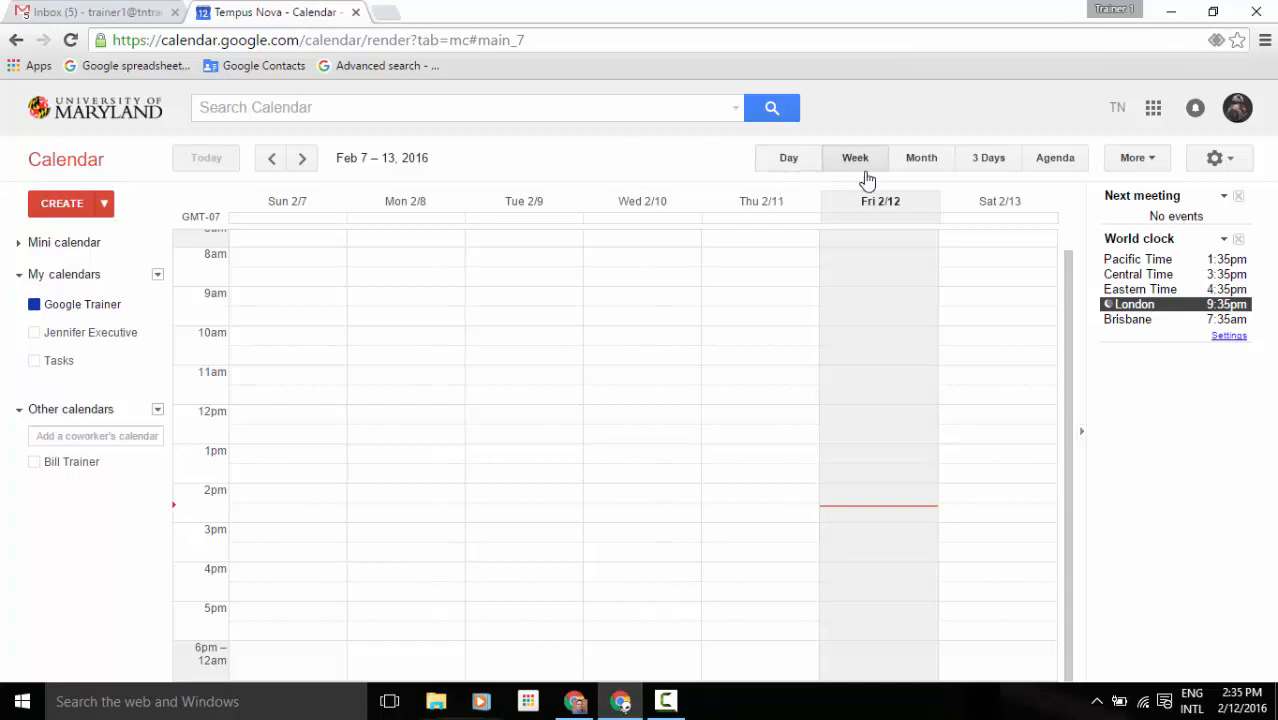
Cycle through Day, Month, 3 Days and Agenda layouts, return to Week, and show the Print/Refresh menu.
click(786, 164)
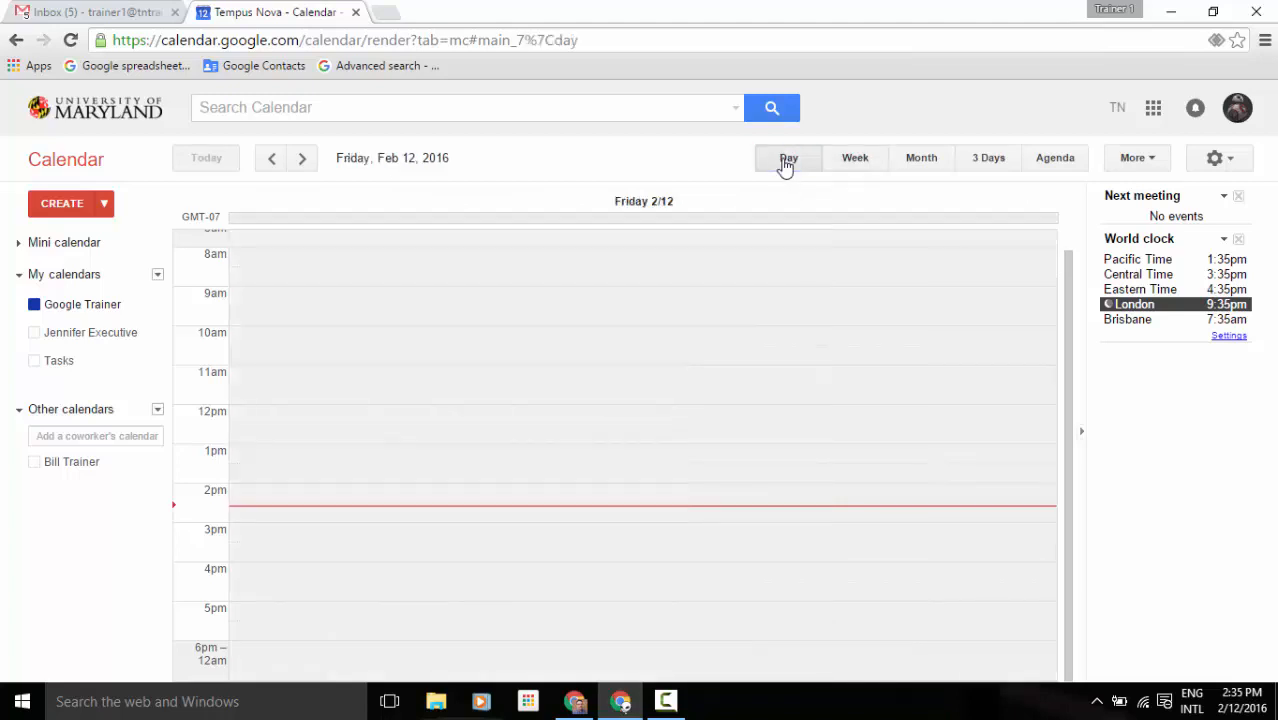
click(903, 172)
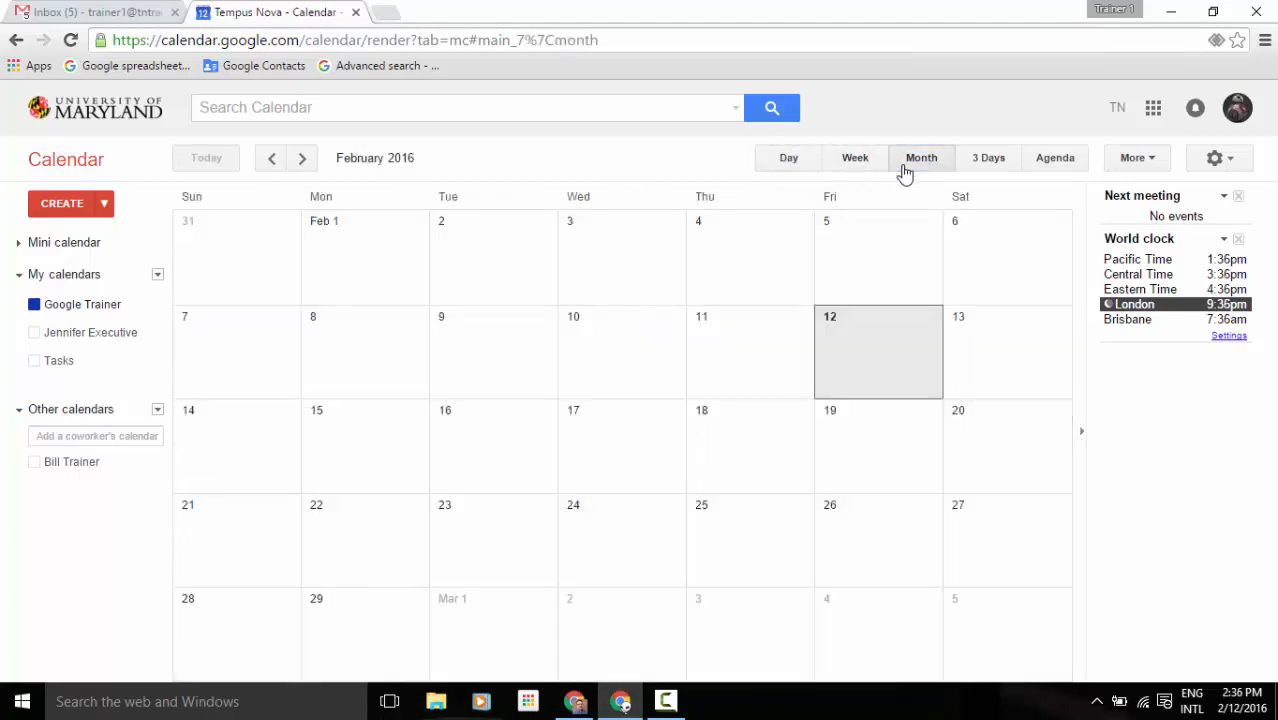
click(988, 176)
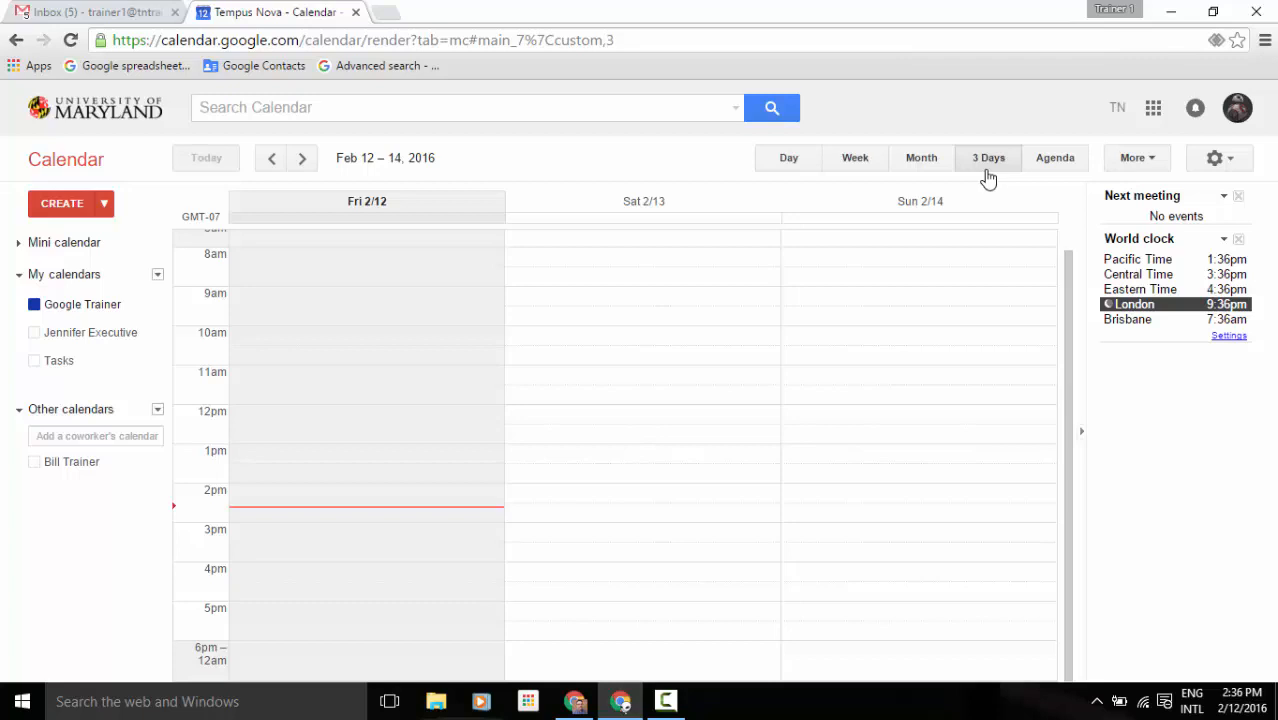
click(1057, 169)
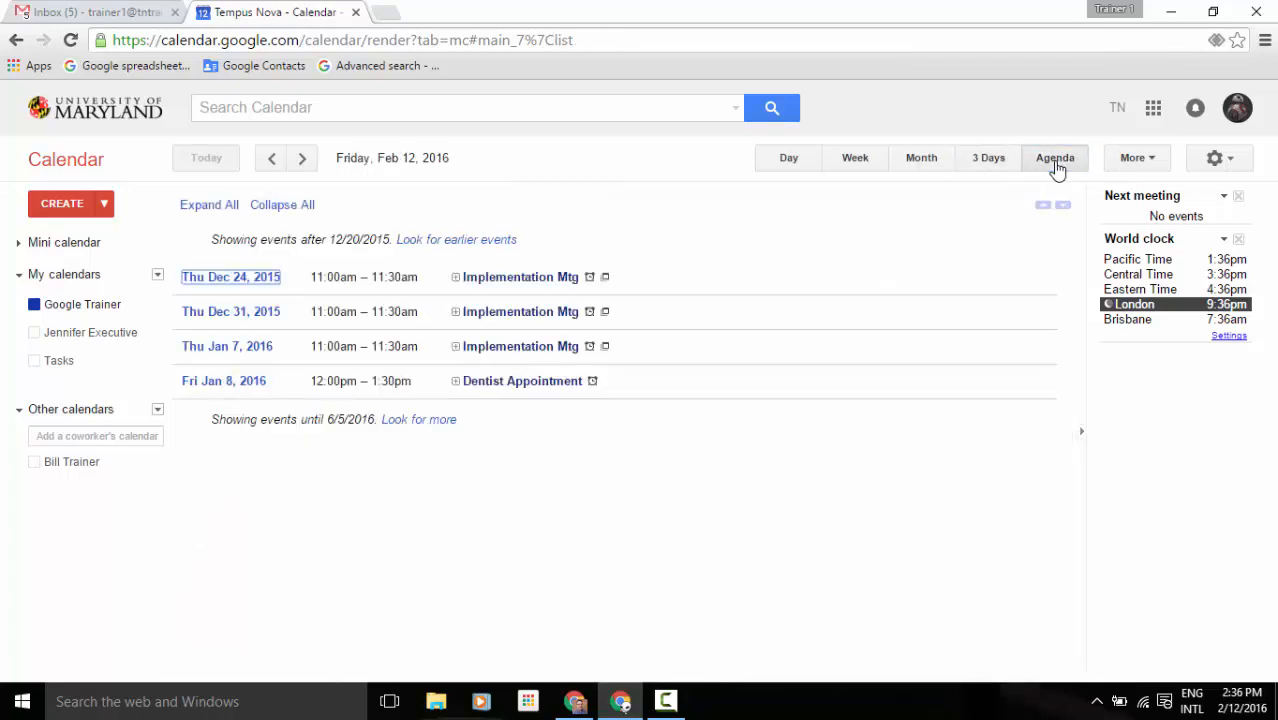
click(861, 165)
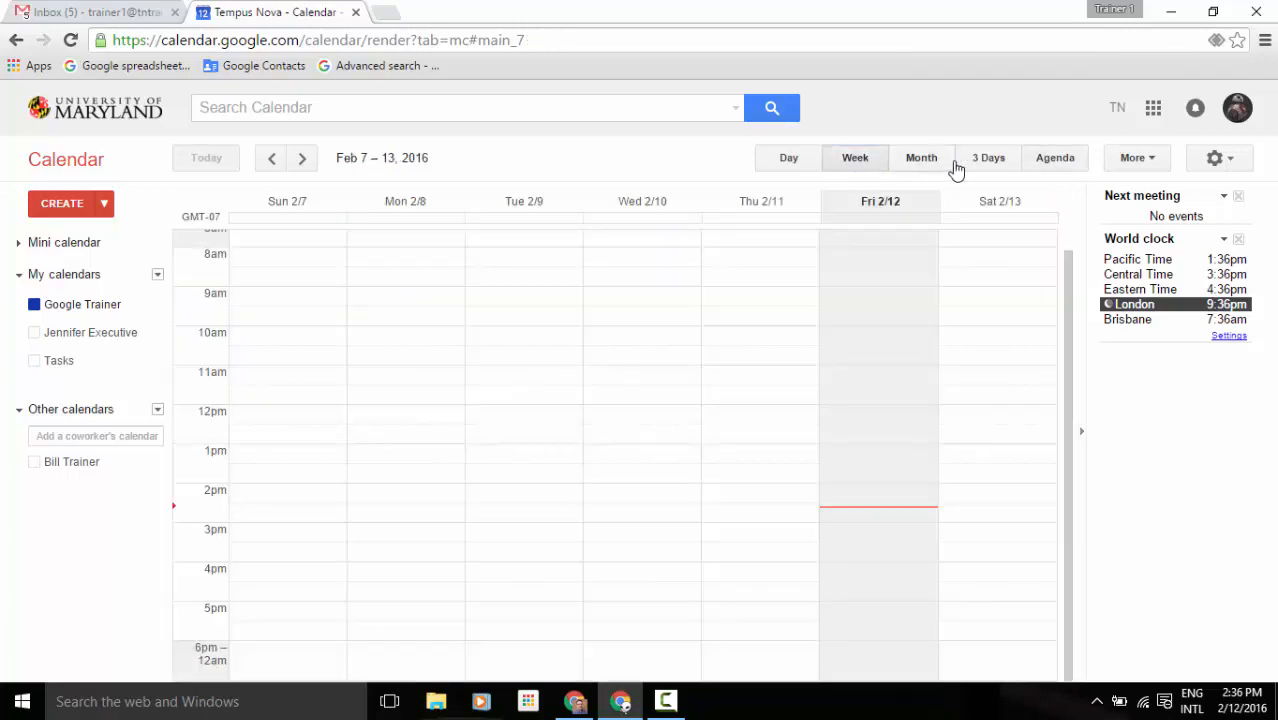
click(1137, 158)
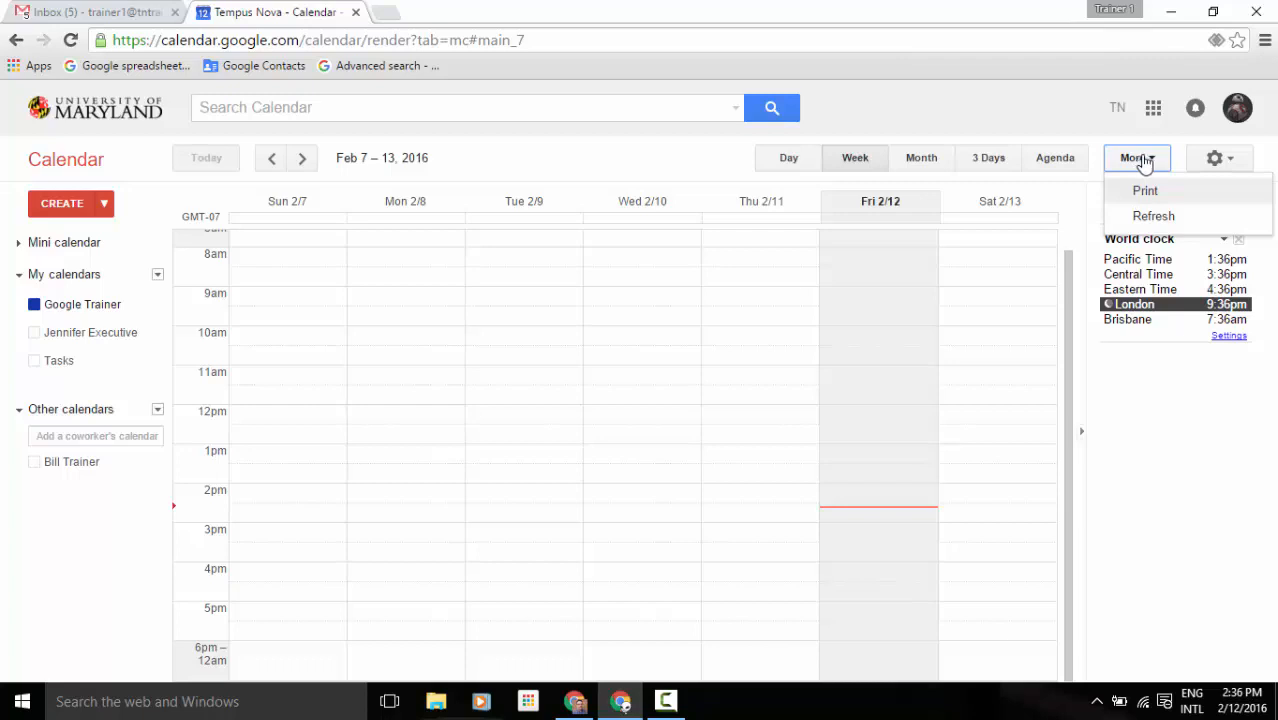
Close the More menu, then review Display Density, Settings and Labs in the gear menu and close it.
click(1175, 146)
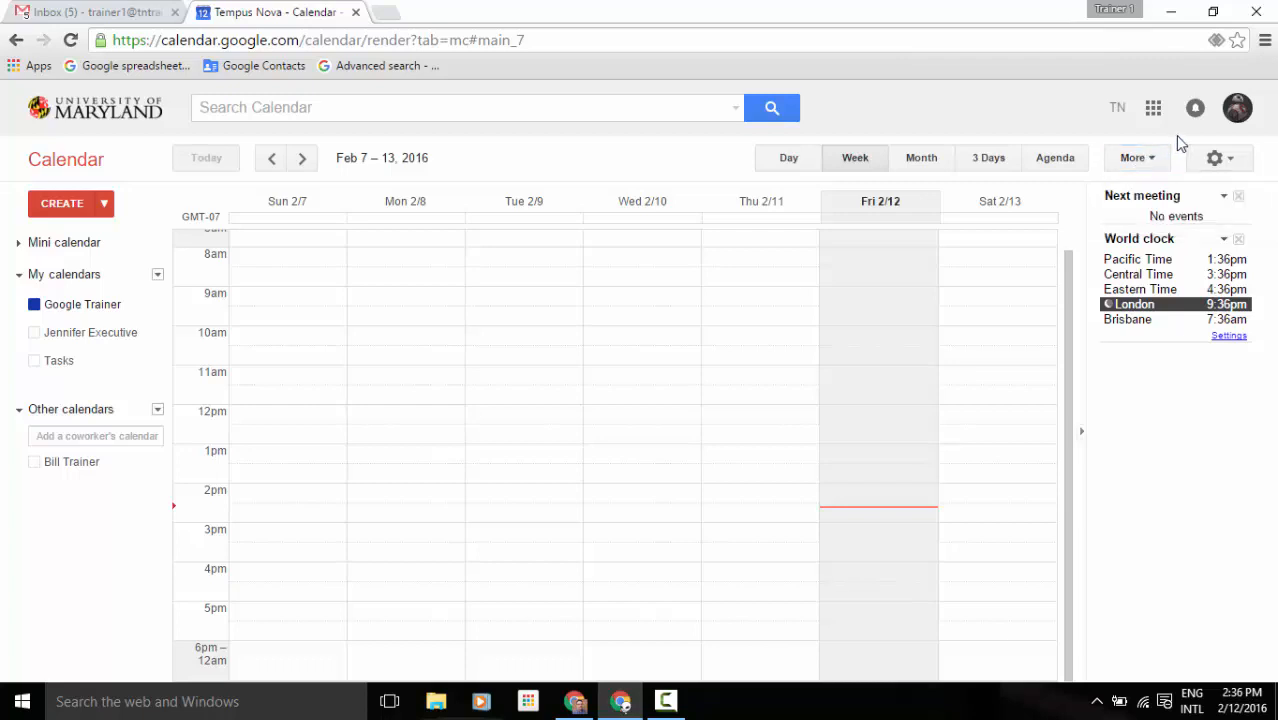
click(1241, 160)
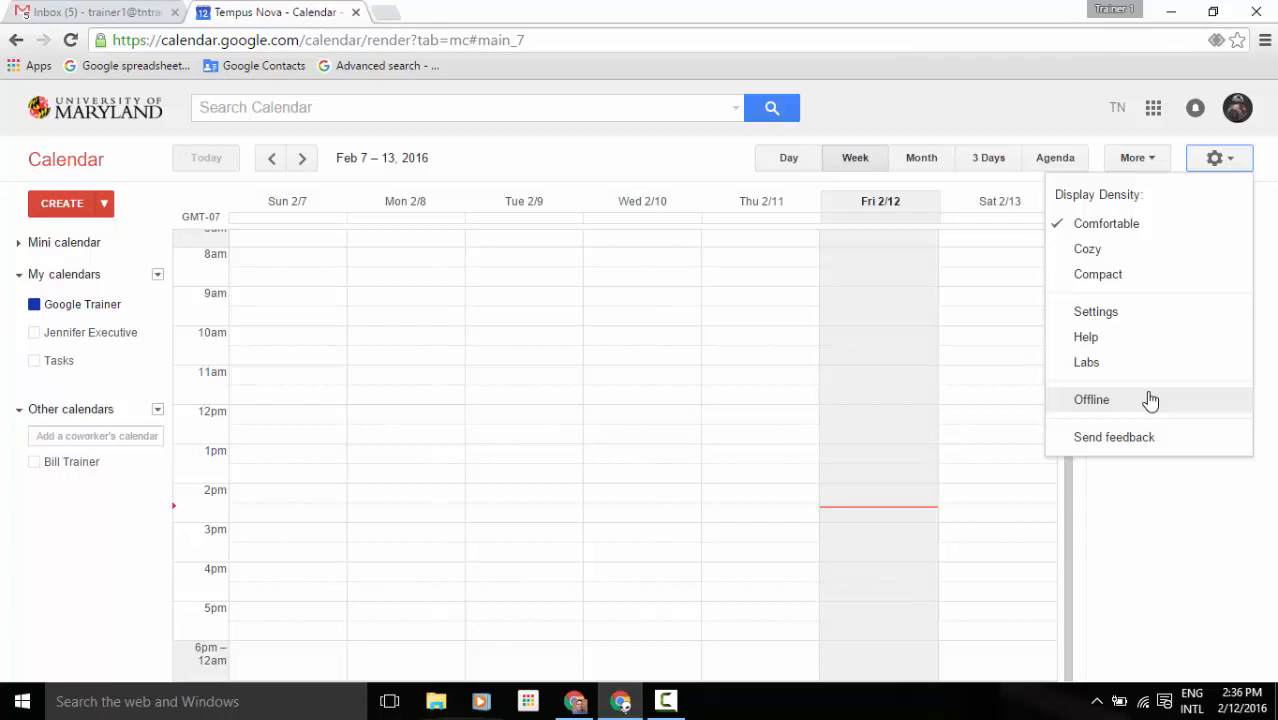
click(1215, 160)
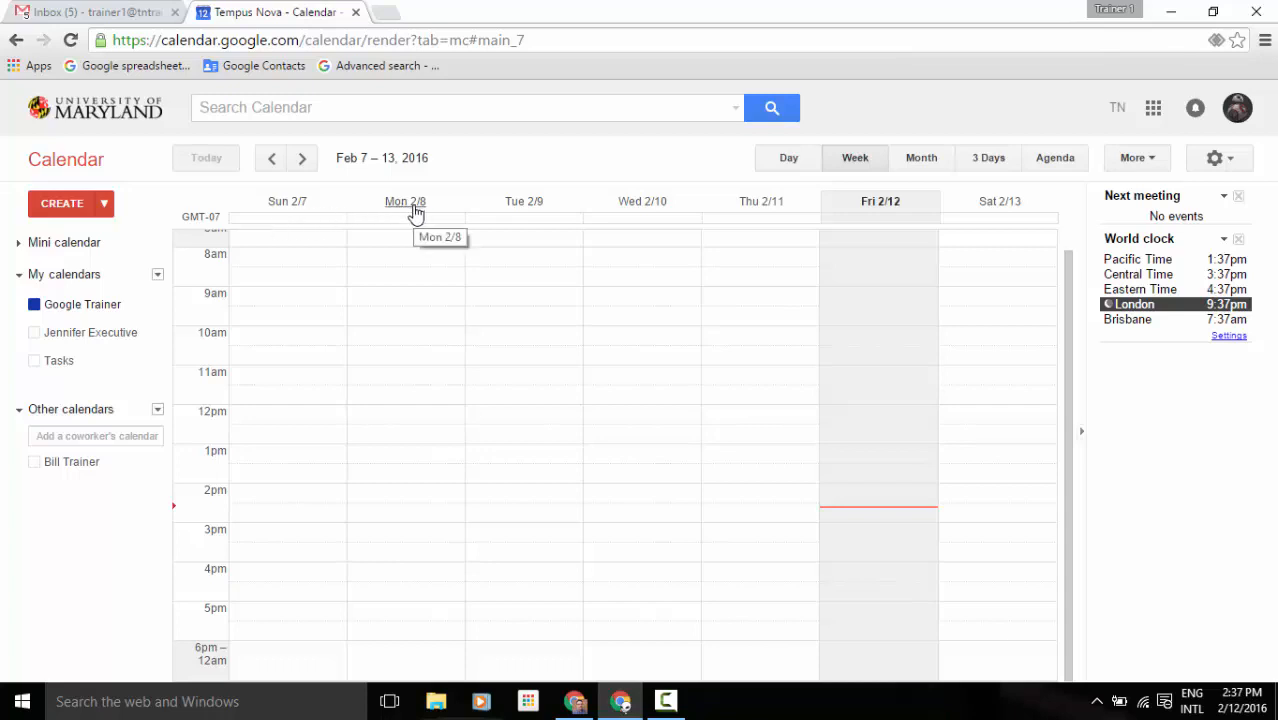
Expand the collapsed 12am – 8am hours and drag the divider so only 12am – 6am stays hidden.
scroll(253, 283, up, 1)
scroll(255, 283, down, 1)
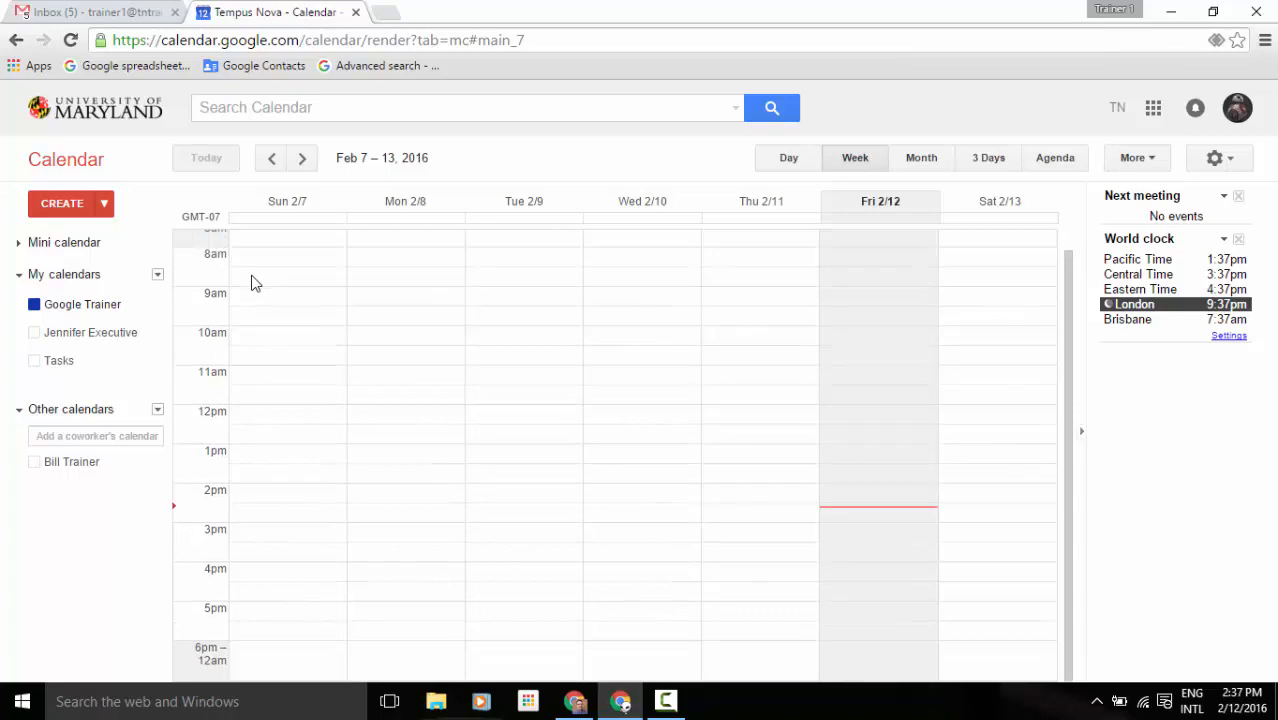
scroll(252, 283, up, 1)
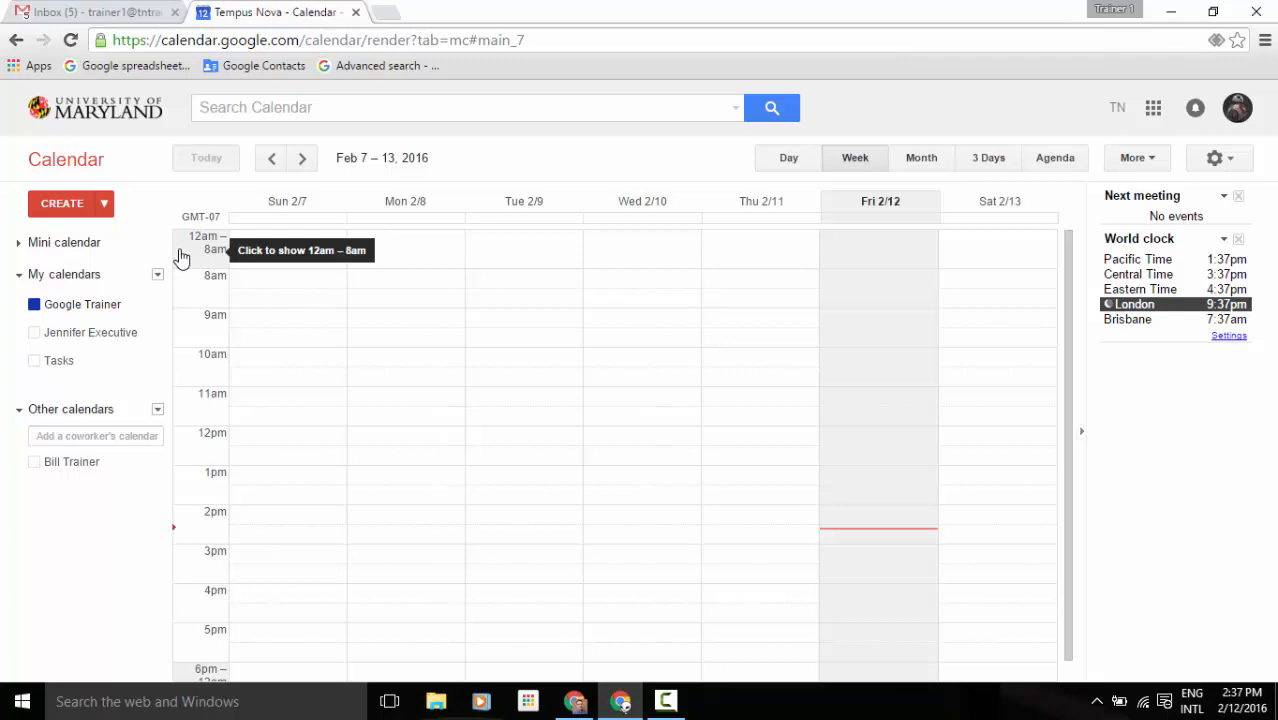
scroll(181, 258, down, 1)
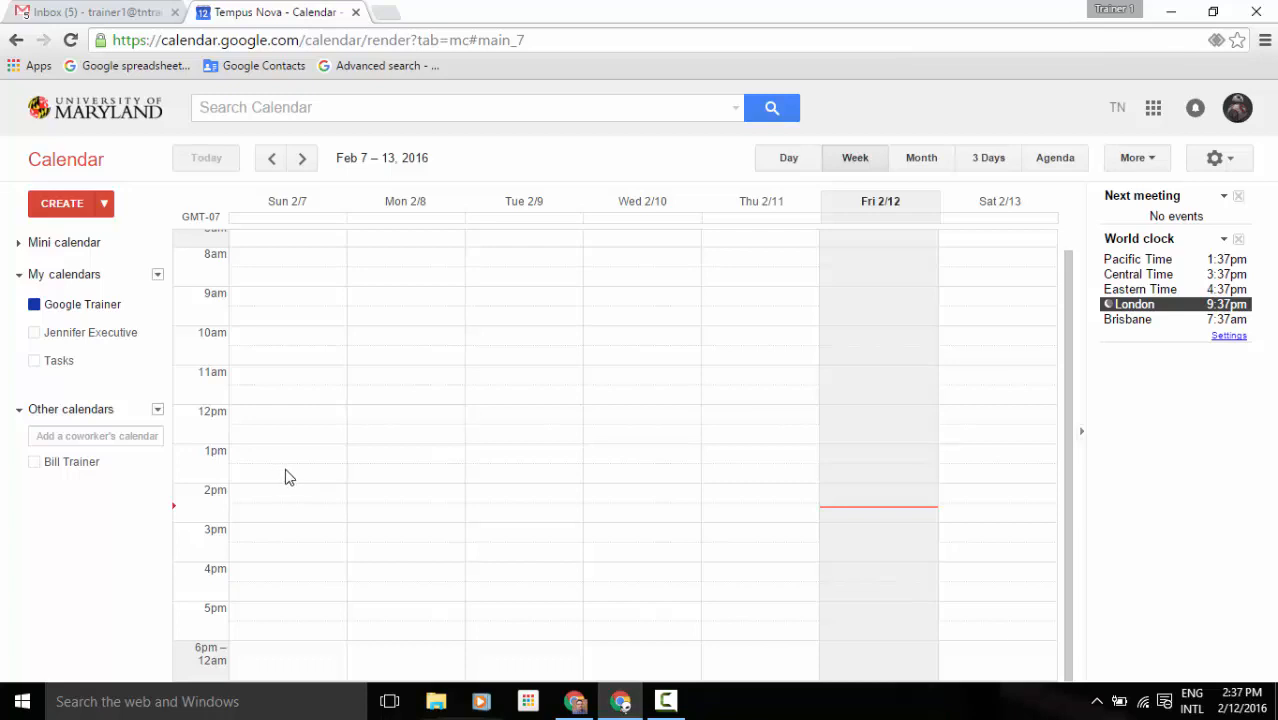
scroll(287, 477, up, 2)
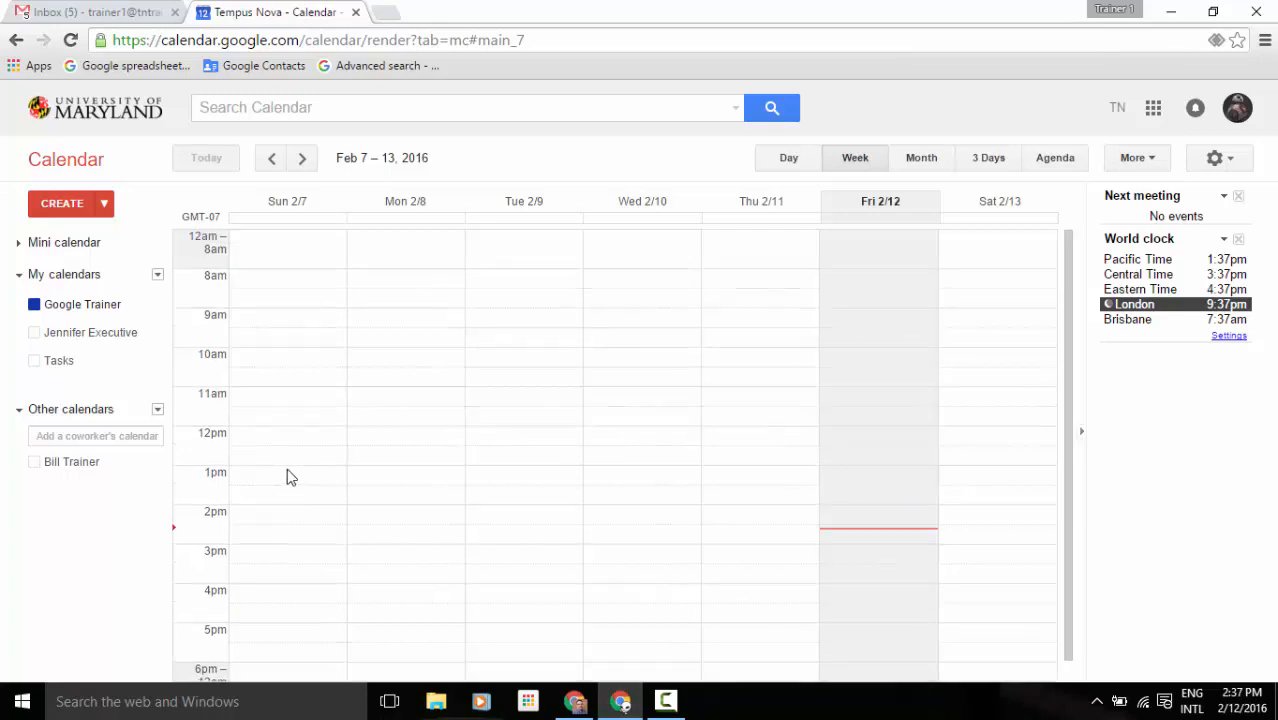
click(202, 249)
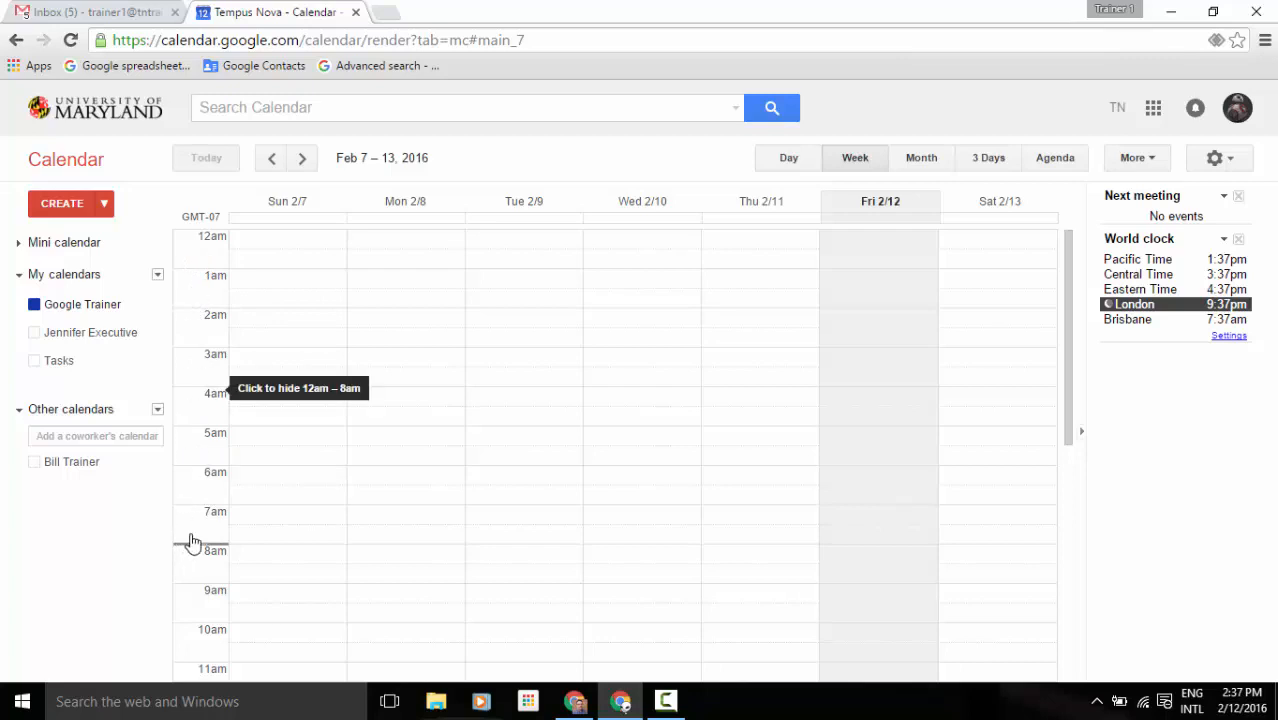
drag(188, 544, 194, 474)
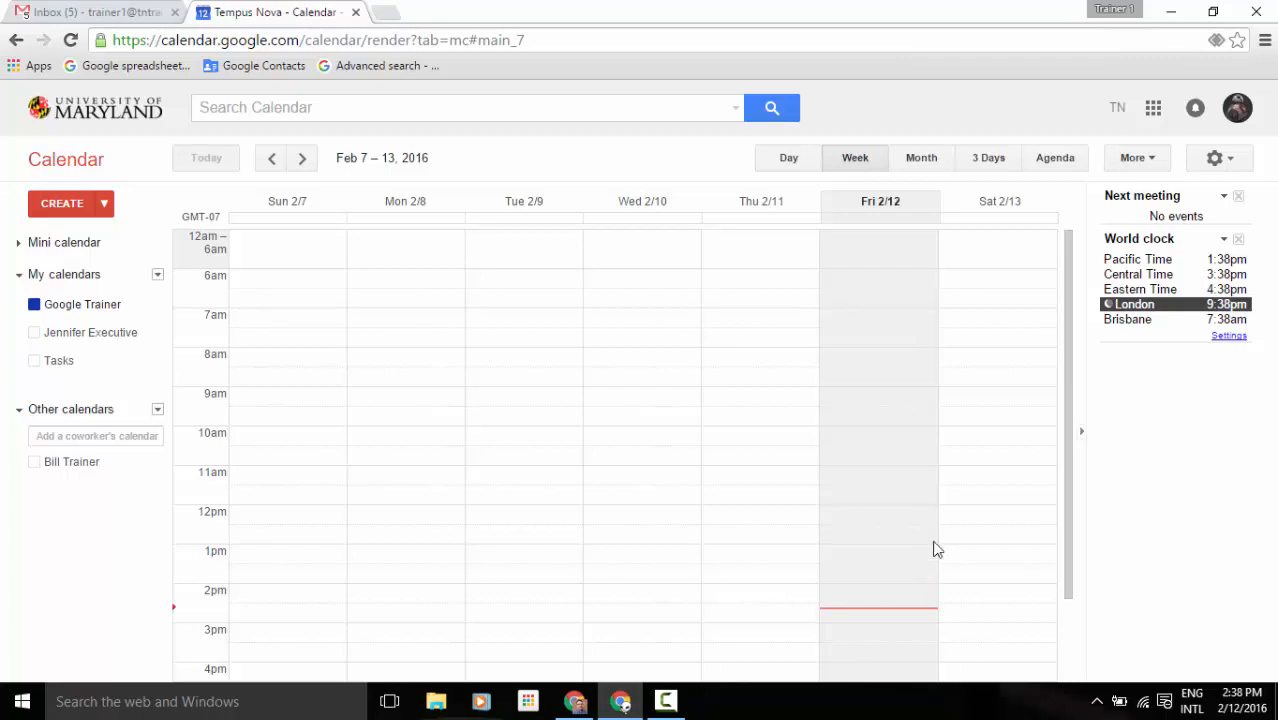
Open Settings from the gear menu to reach the General options page.
click(1230, 162)
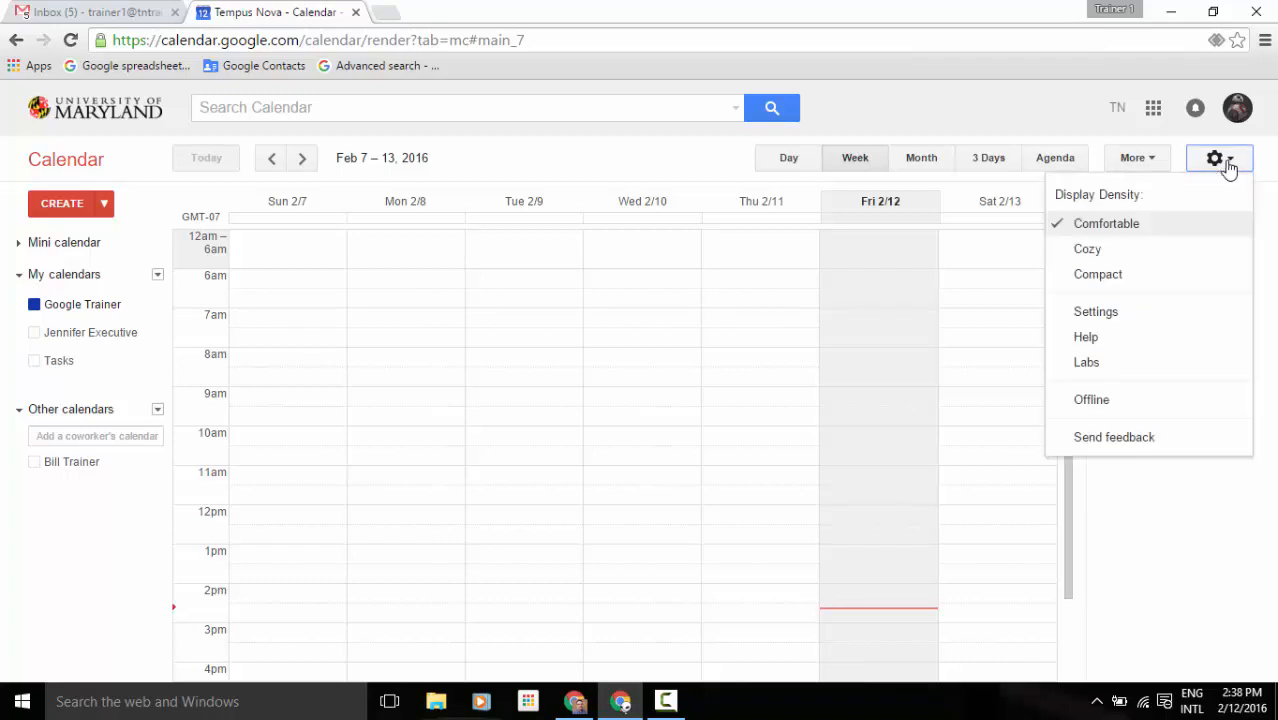
click(1172, 313)
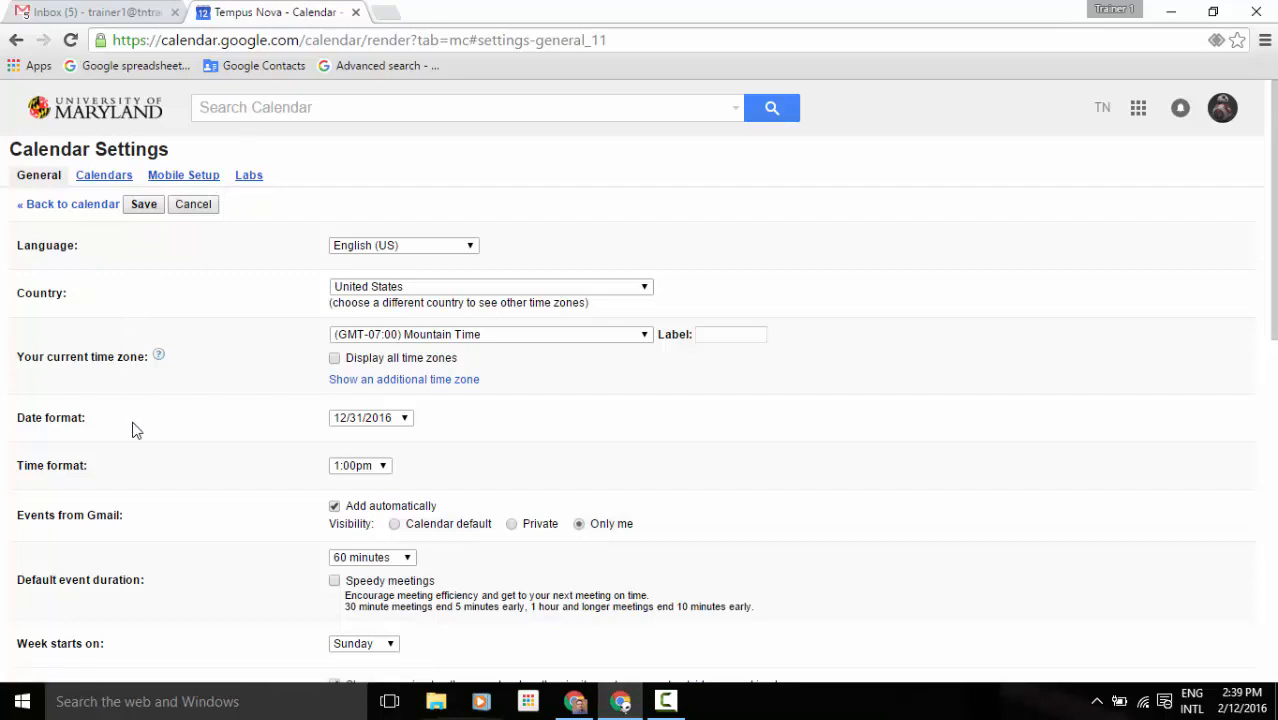
click(406, 420)
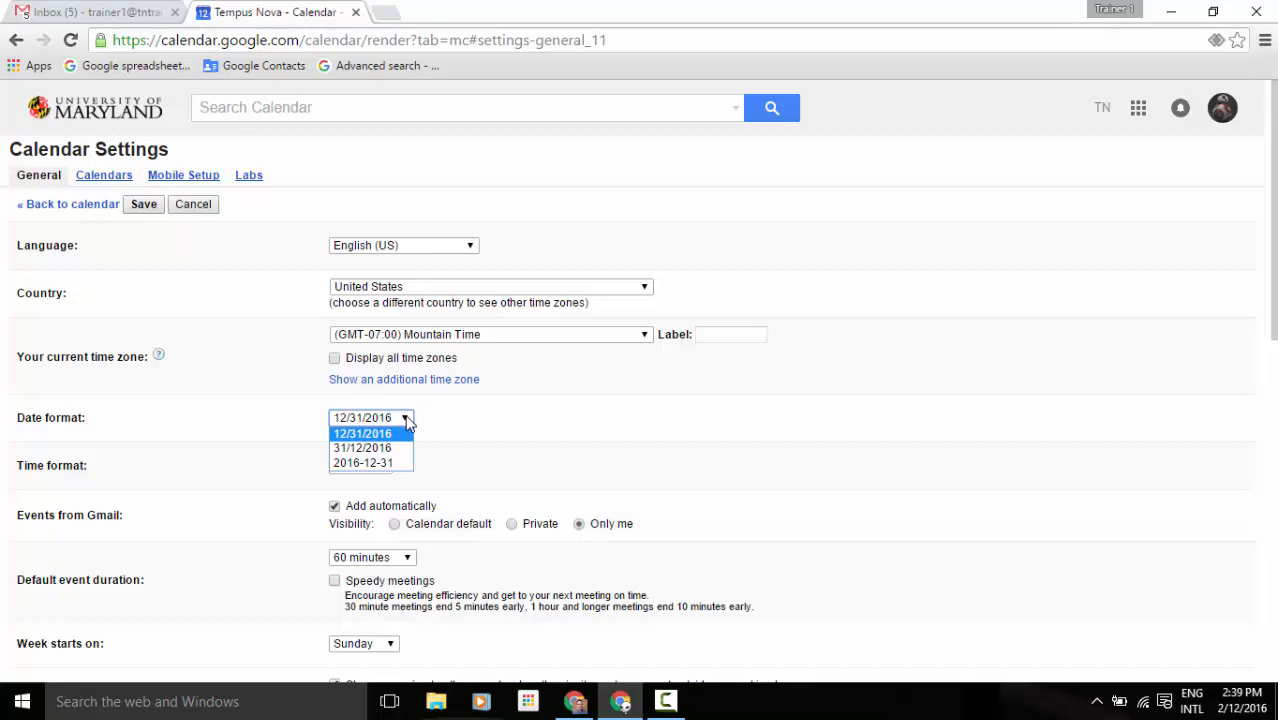
click(449, 421)
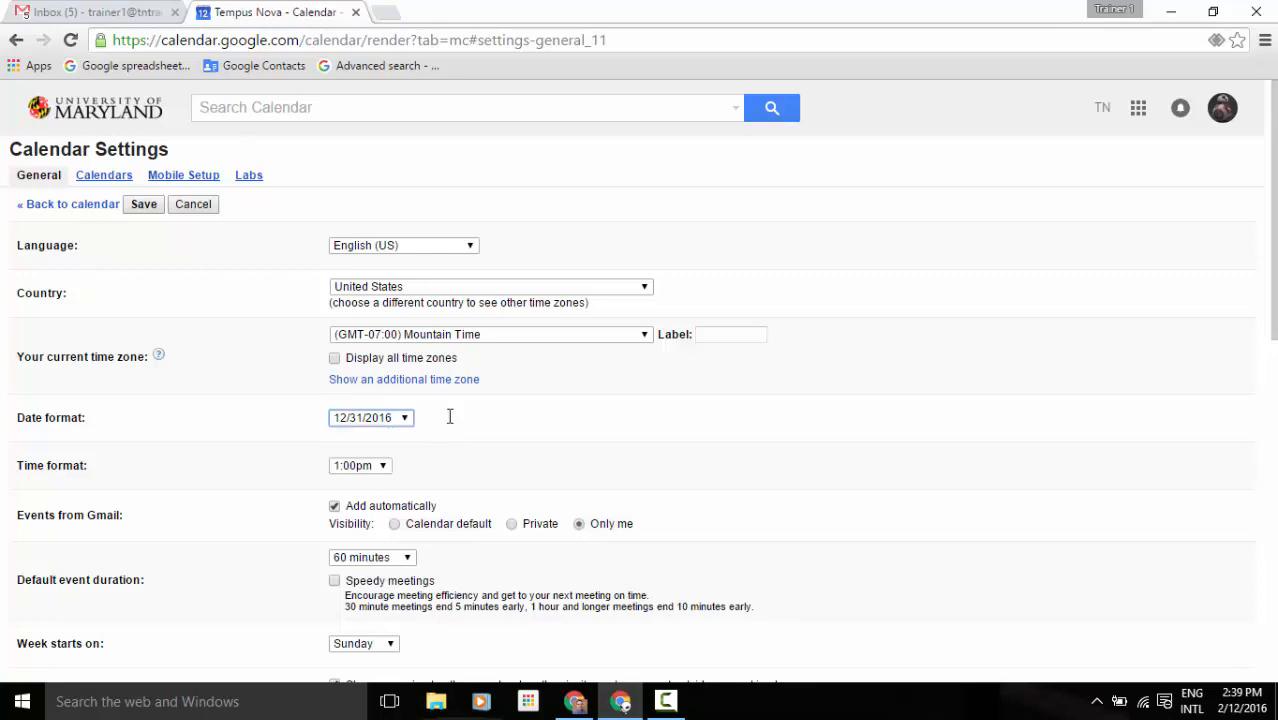
click(384, 467)
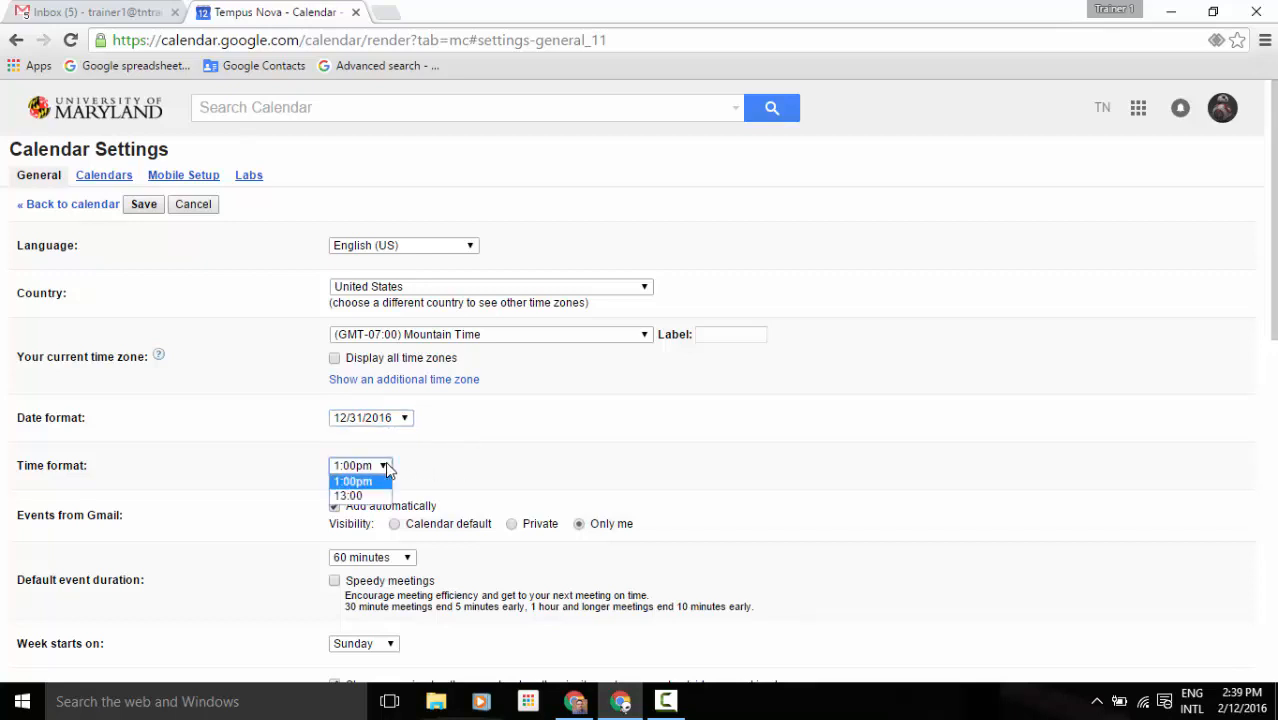
click(460, 452)
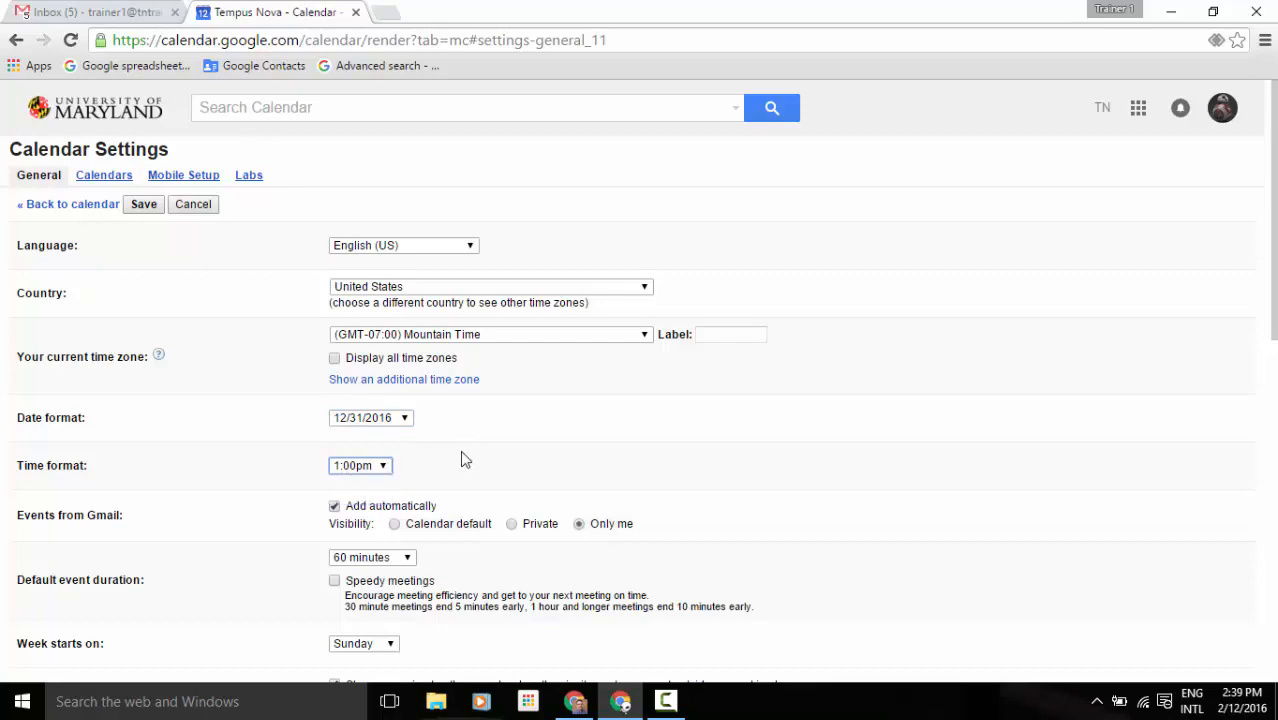
drag(1270, 280, 1272, 447)
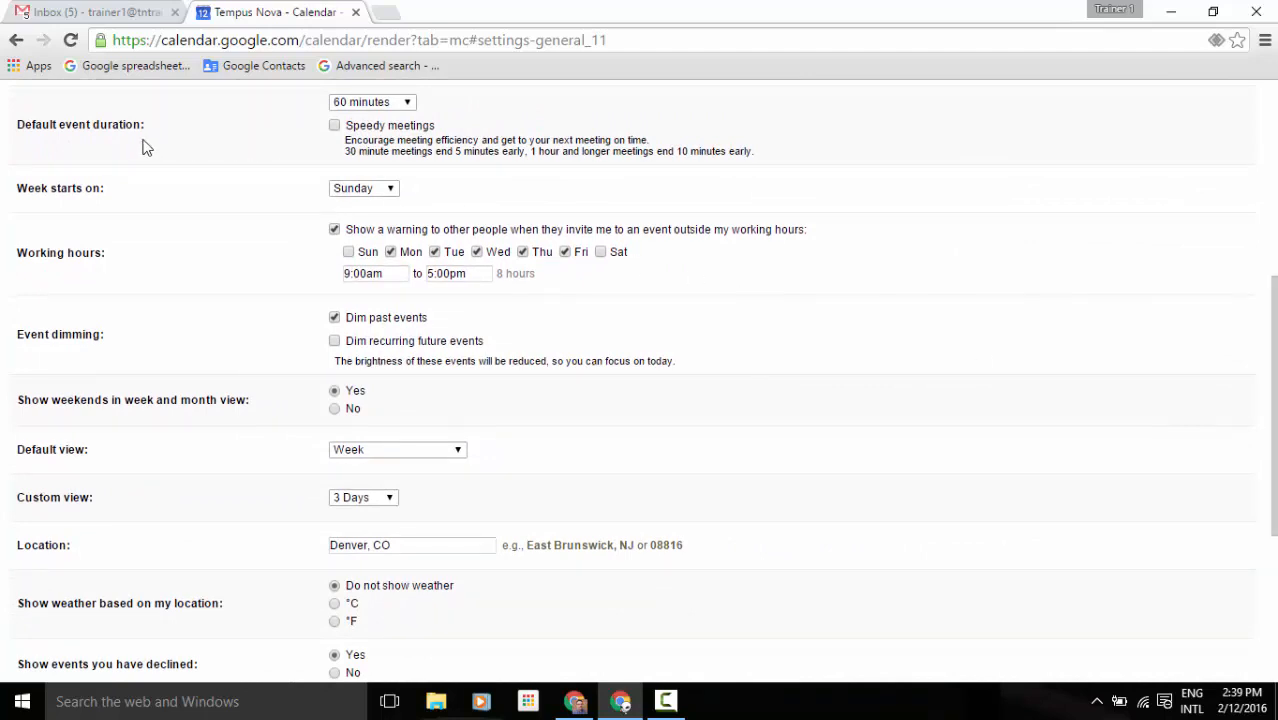
click(411, 104)
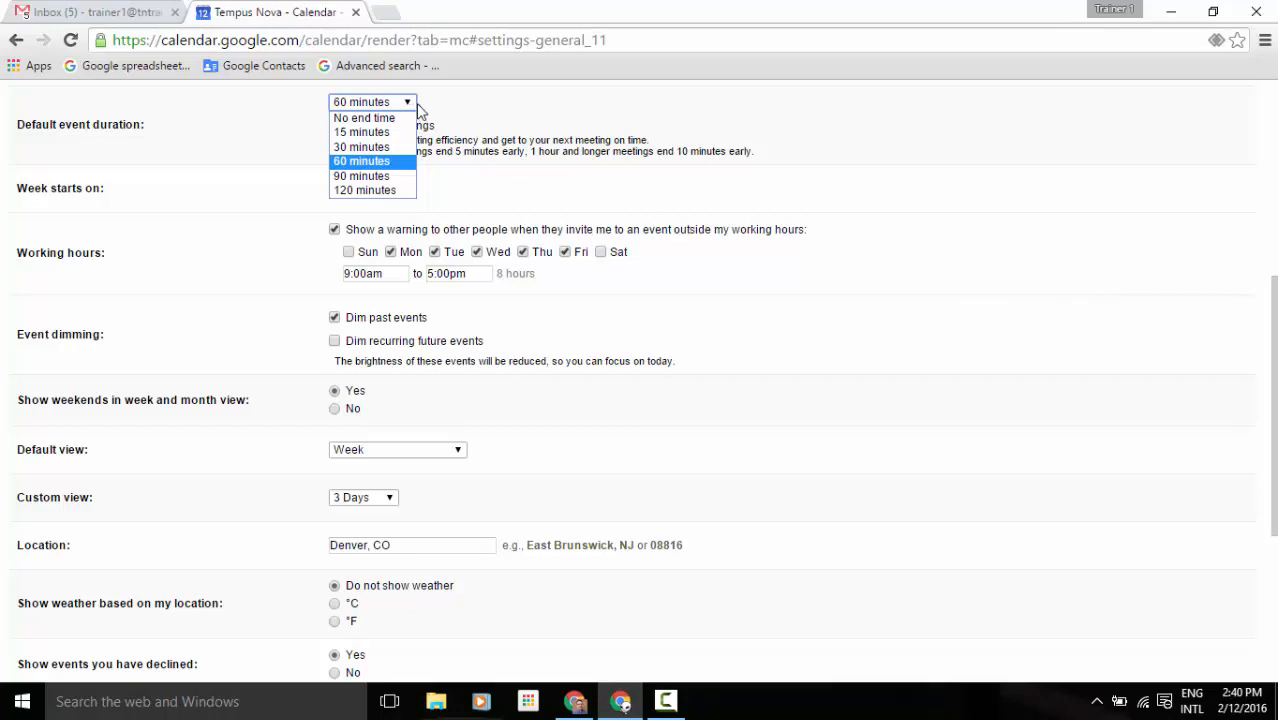
click(442, 110)
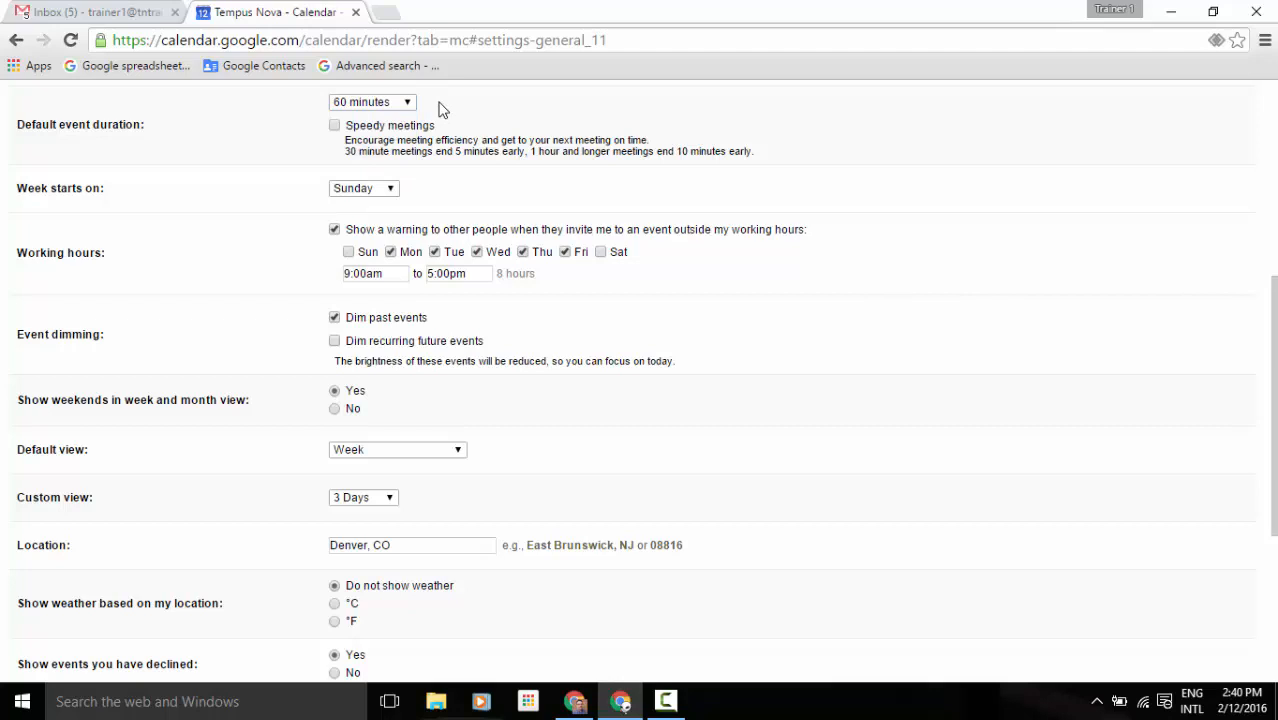
click(392, 190)
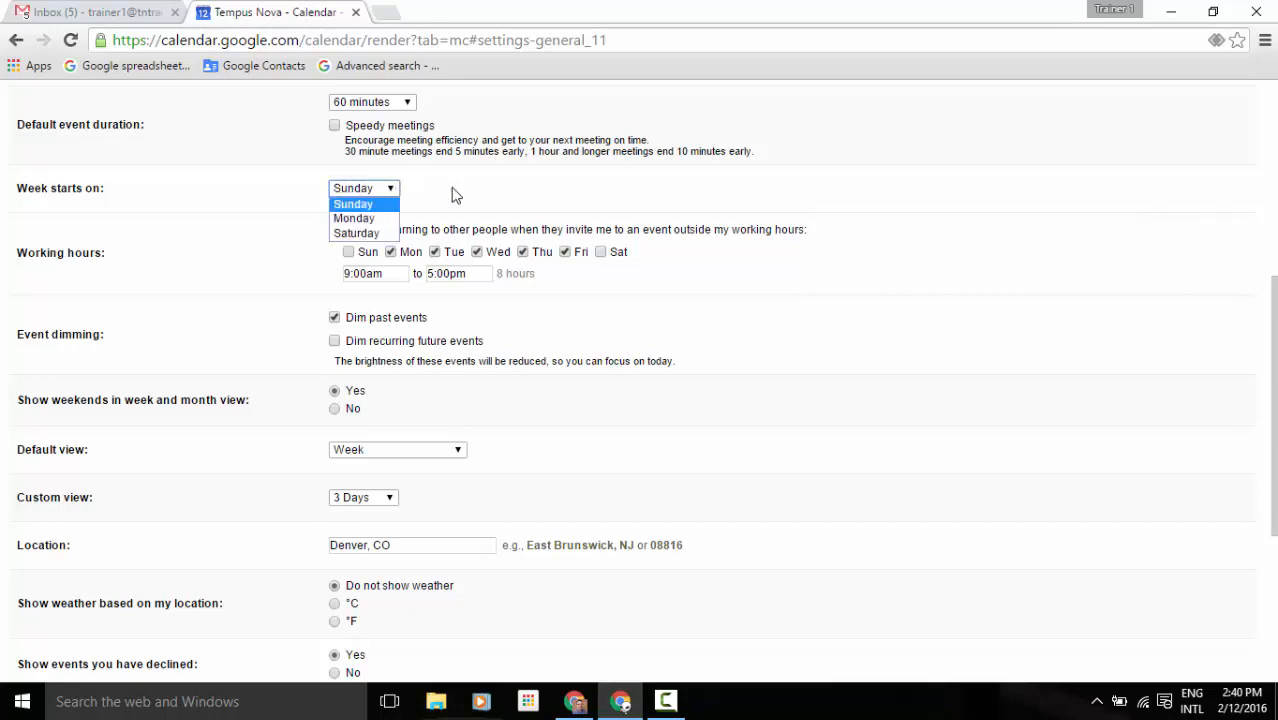
click(452, 195)
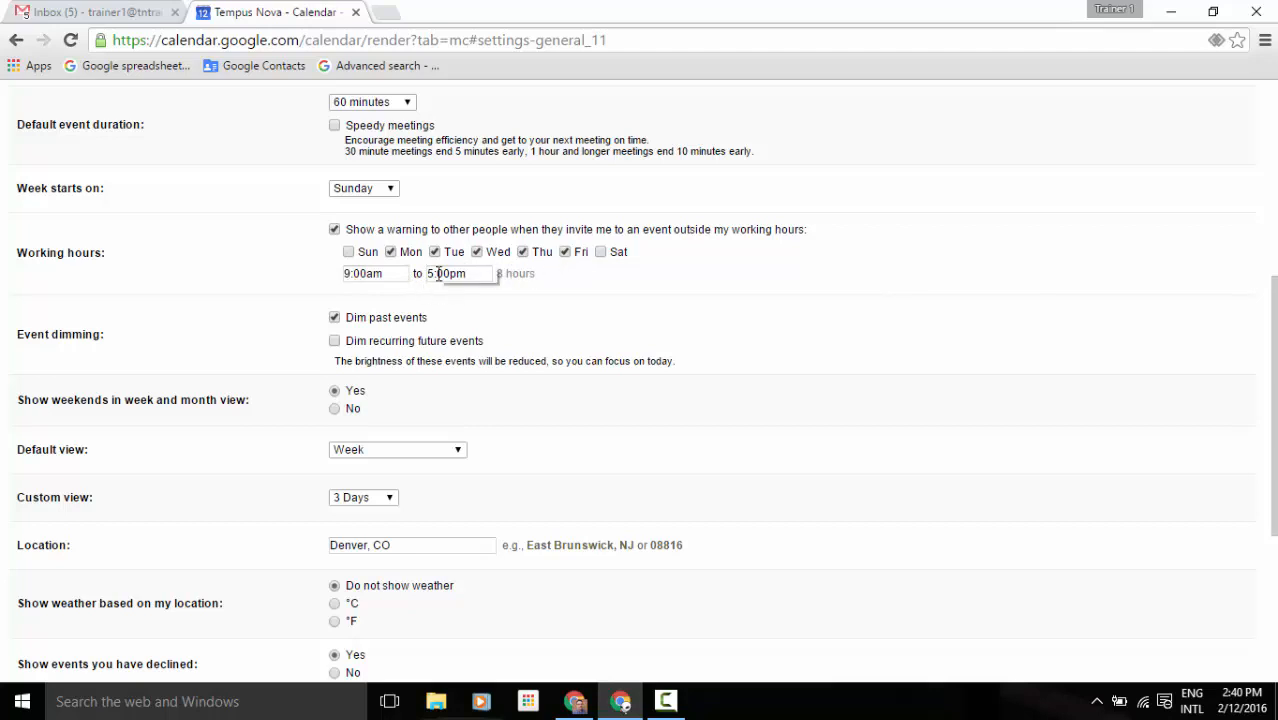
Review the default view (Week) and custom view (3 Days) choices, leaving both unchanged.
click(457, 451)
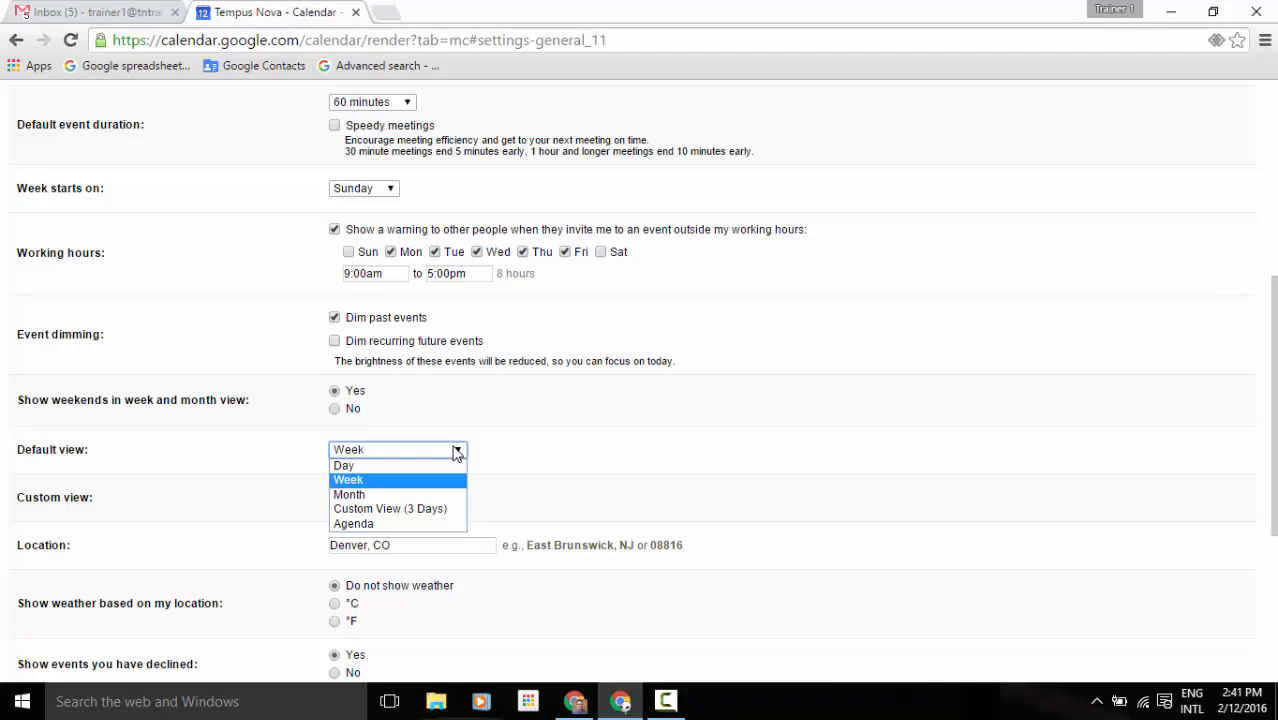
click(519, 448)
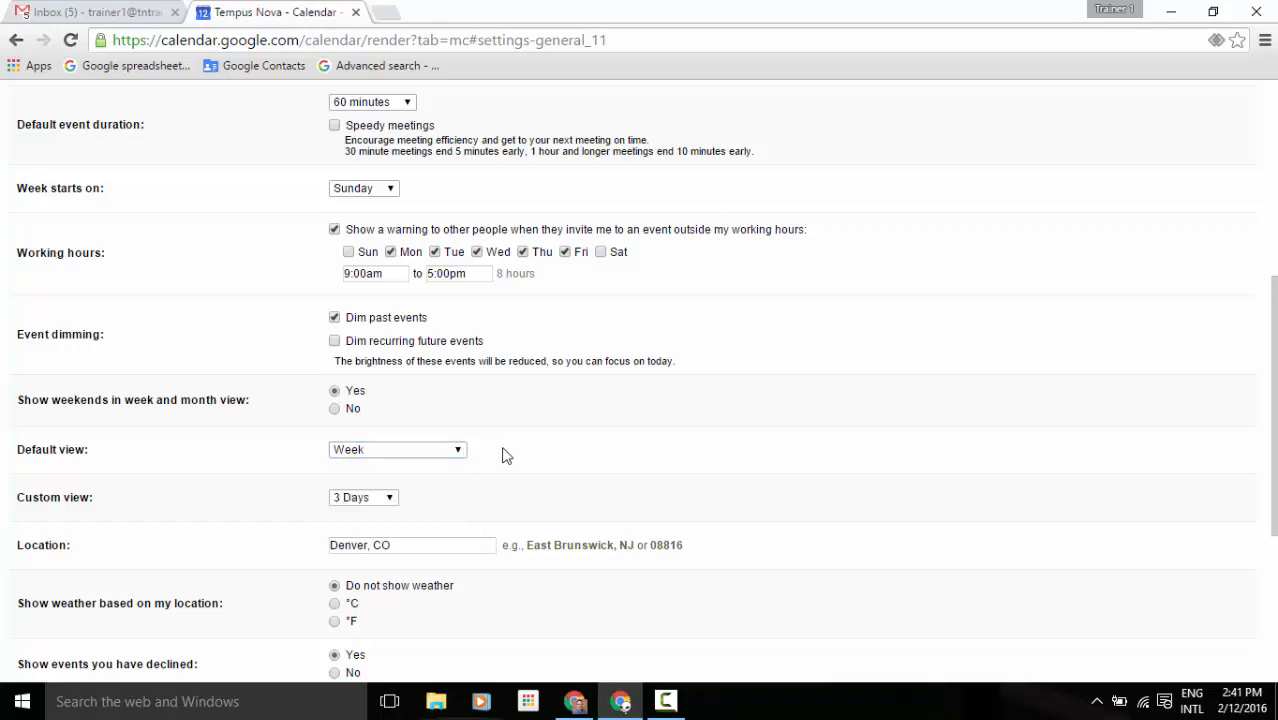
click(386, 499)
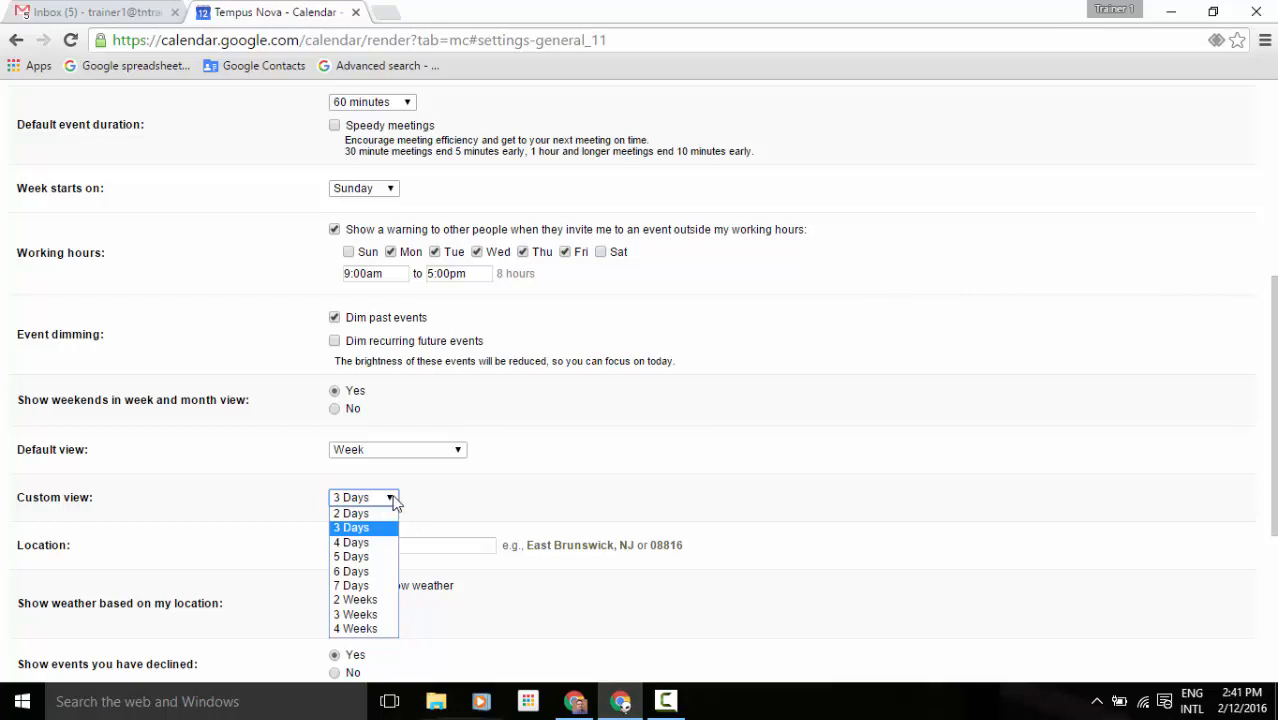
click(430, 501)
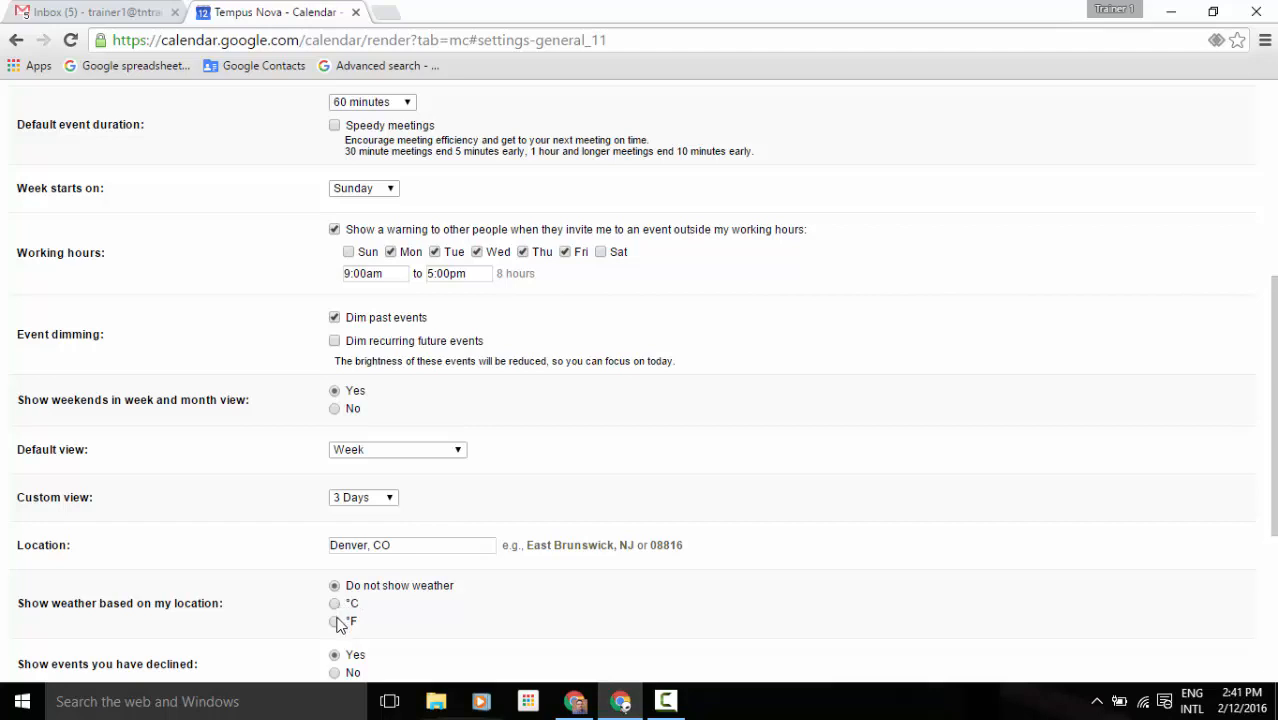
scroll(393, 620, down, 2)
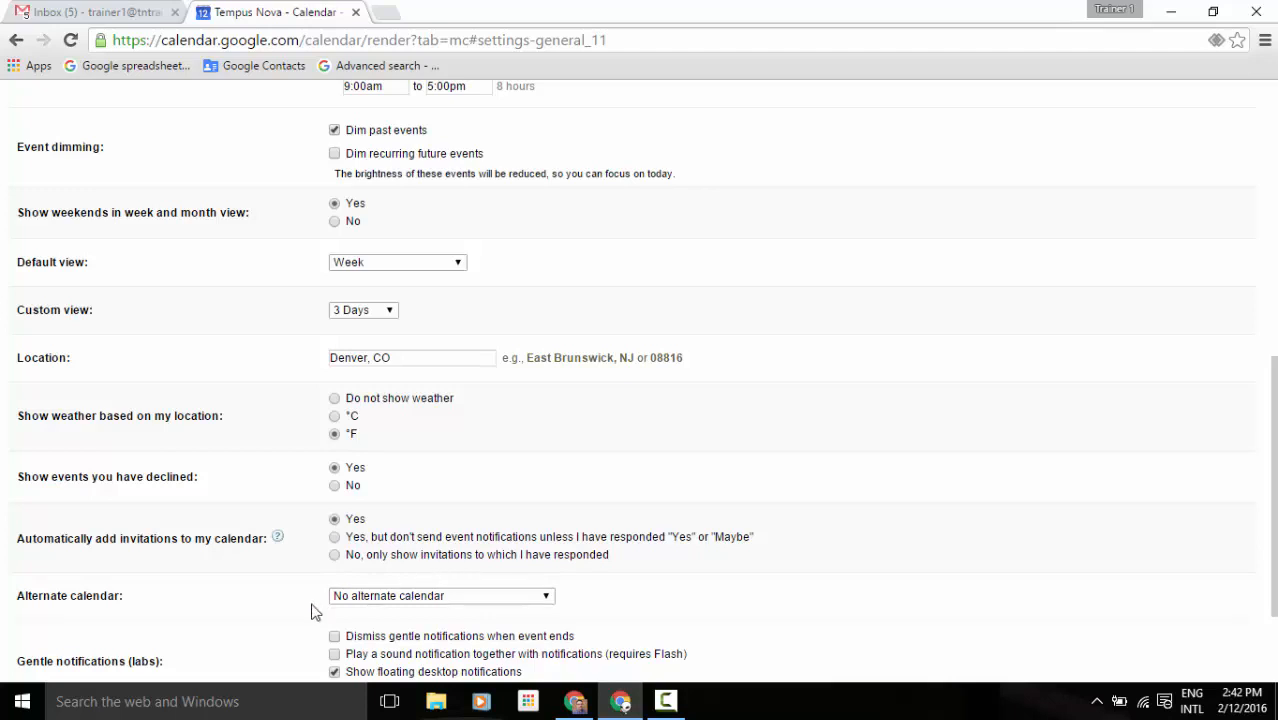
scroll(311, 612, down, 3)
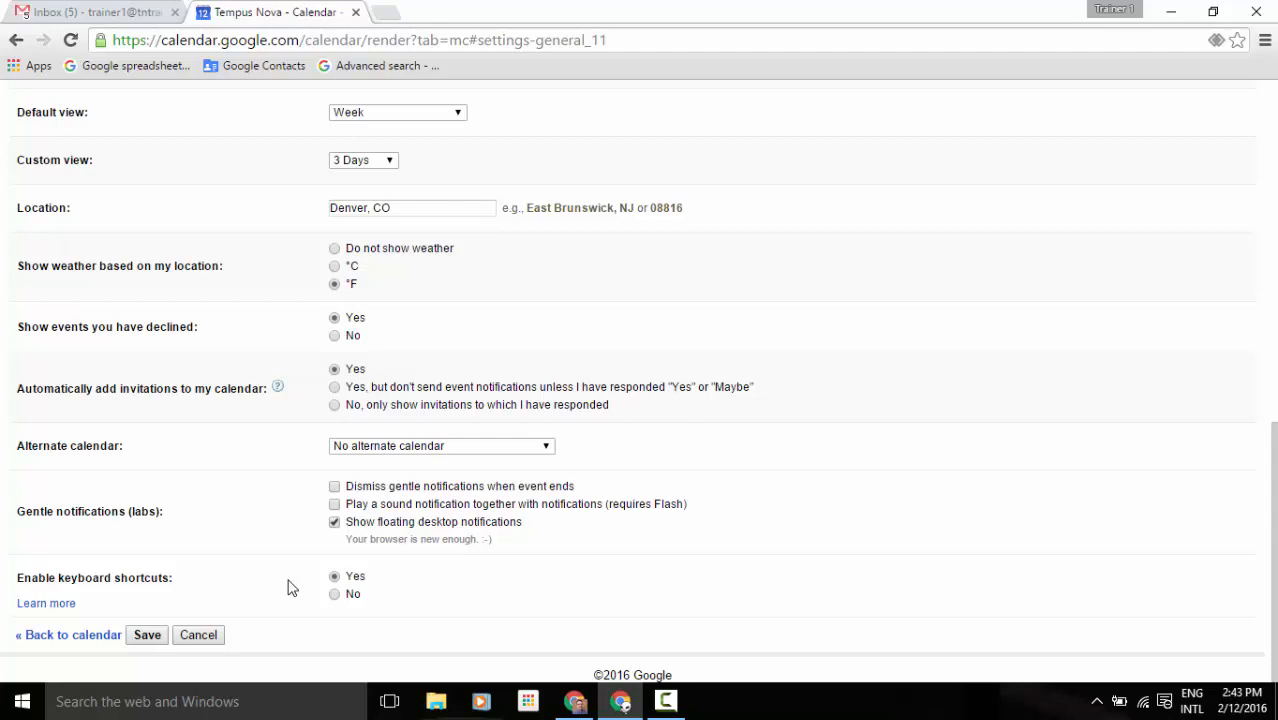
click(142, 637)
Save settings, preview the Denver weather forecast, then toggle the Weather calendar off and on.
click(150, 638)
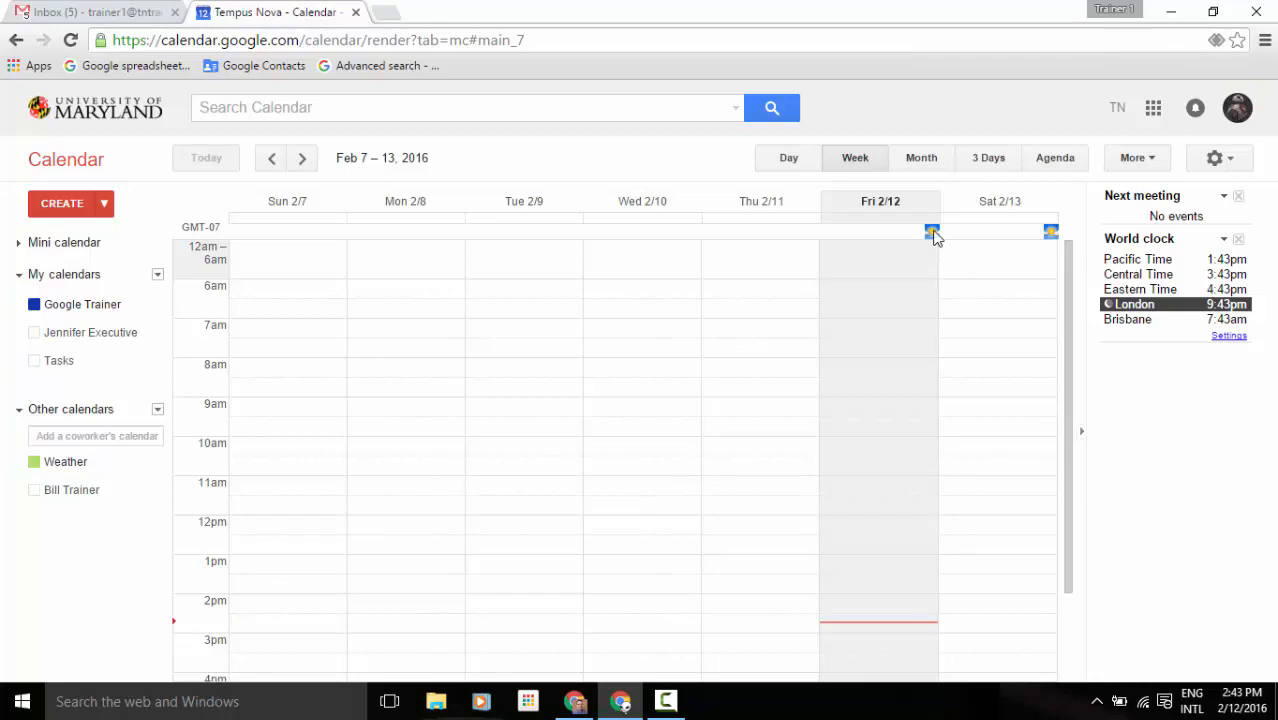
mouse_move(931, 235)
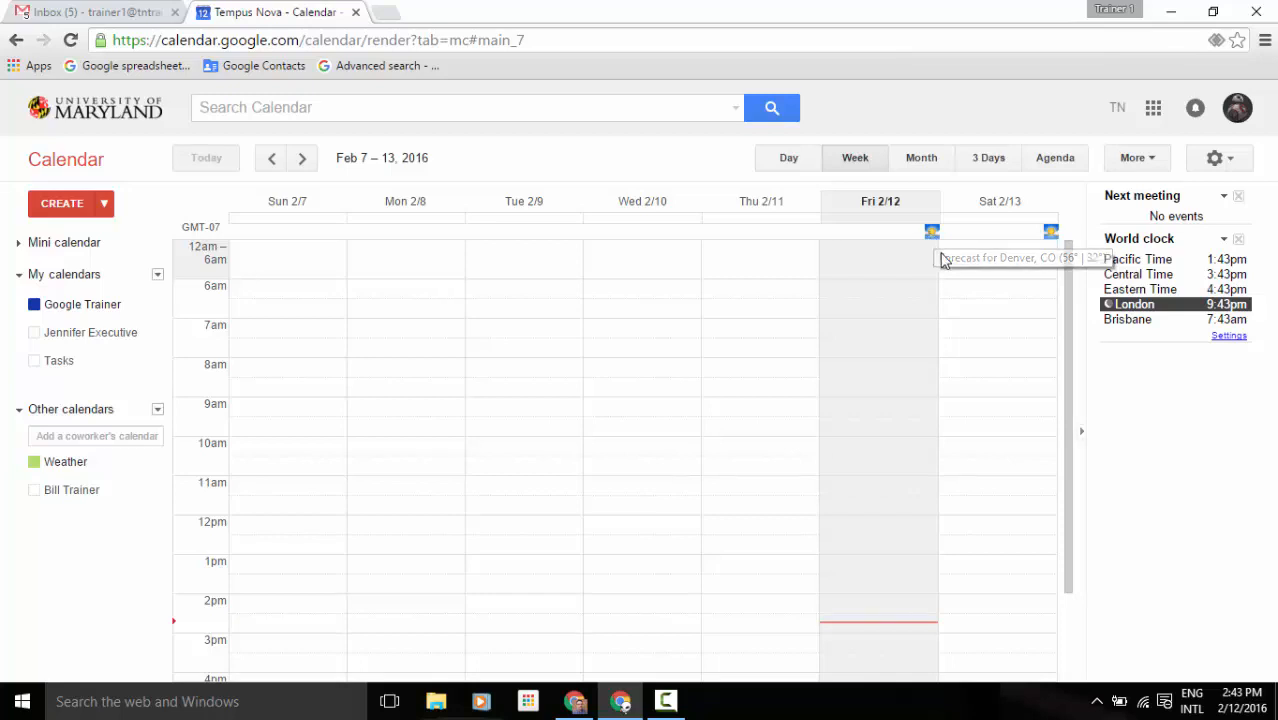
mouse_move(1052, 234)
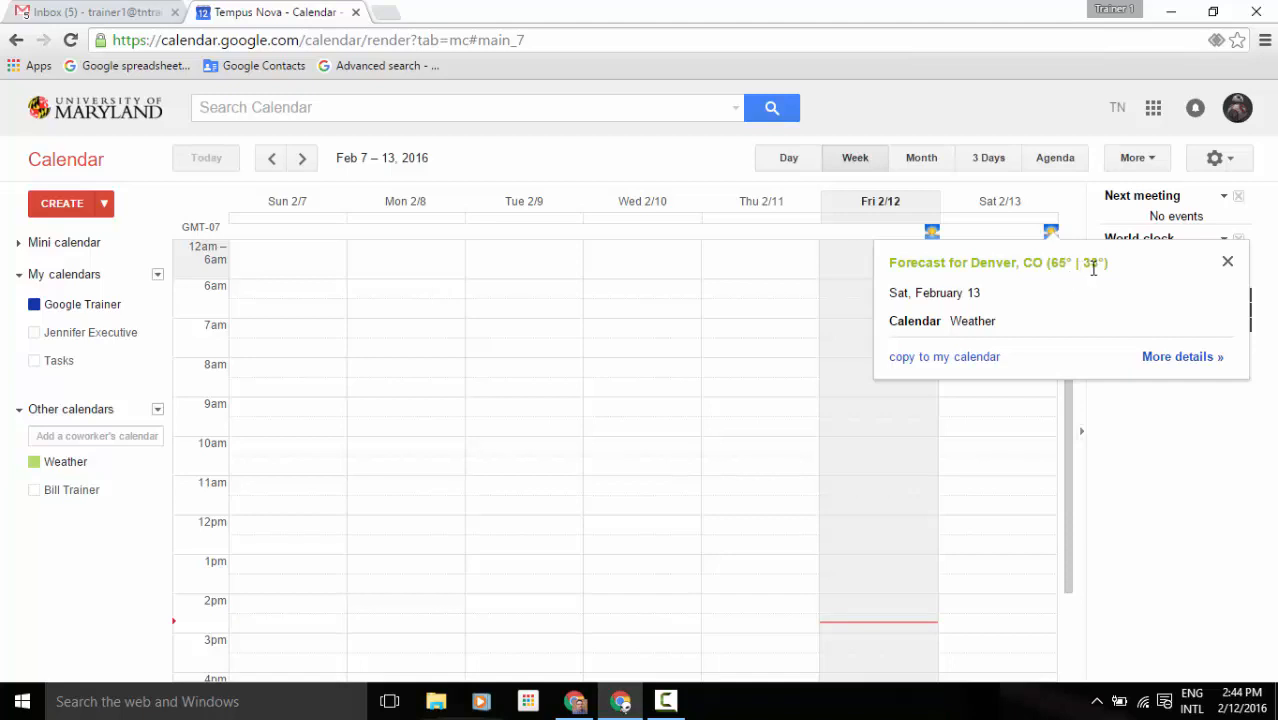
click(1227, 261)
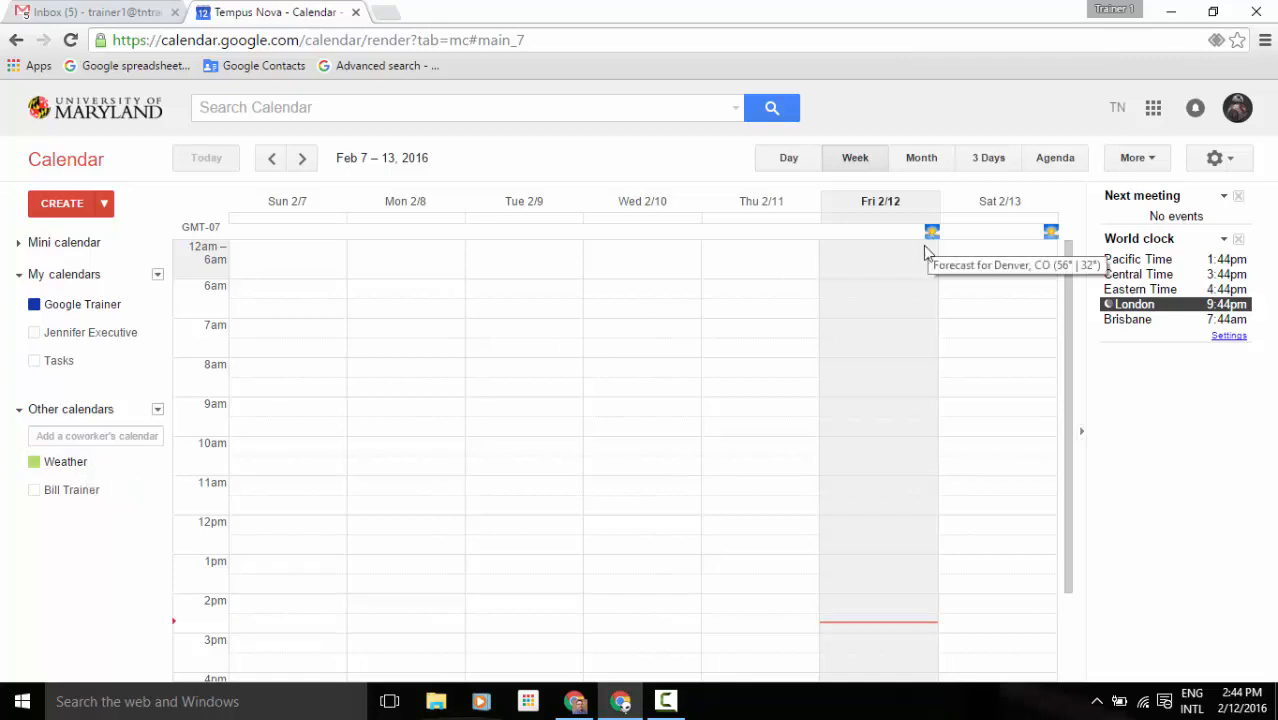
click(100, 468)
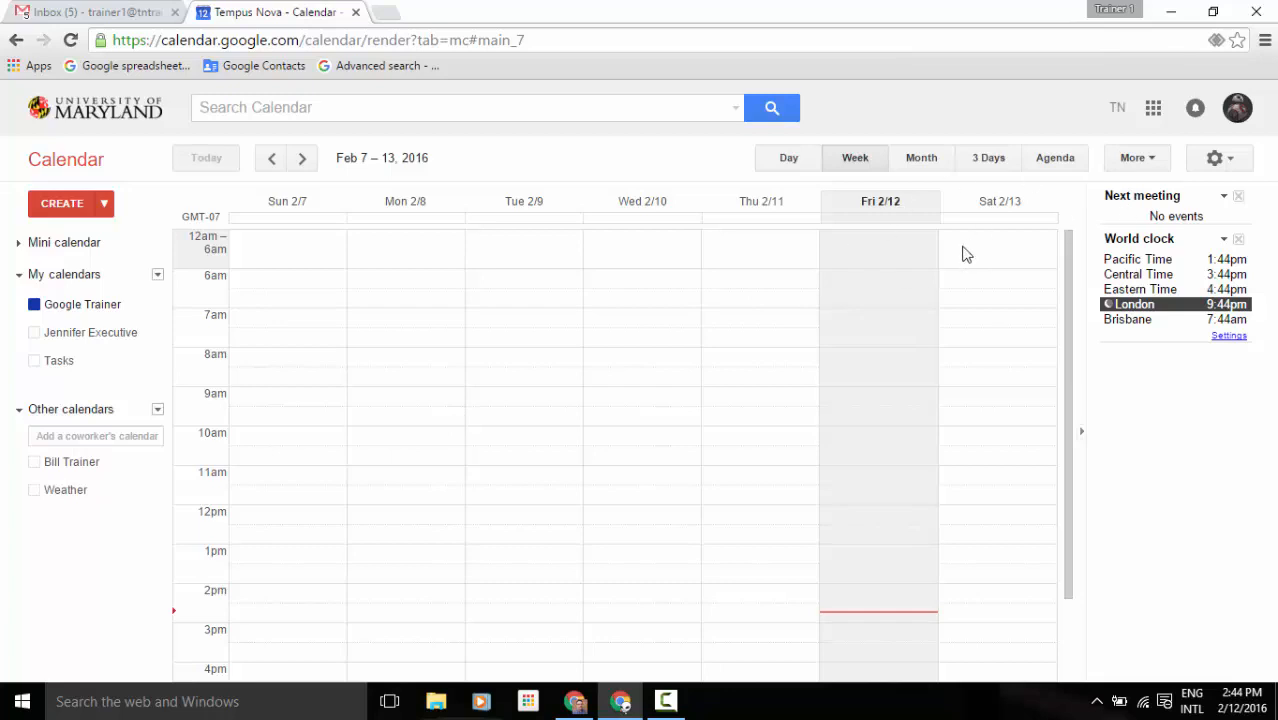
click(86, 494)
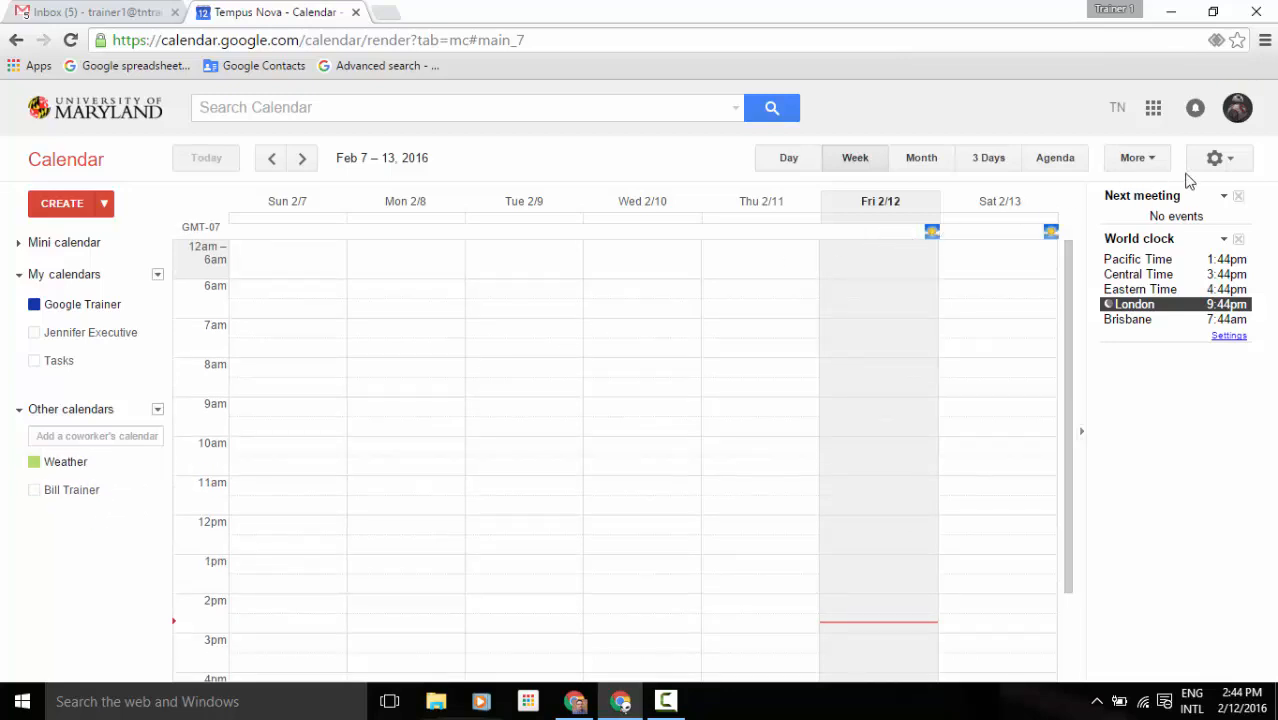
Open Settings from the gear menu and switch to the Calendars tab.
click(1216, 160)
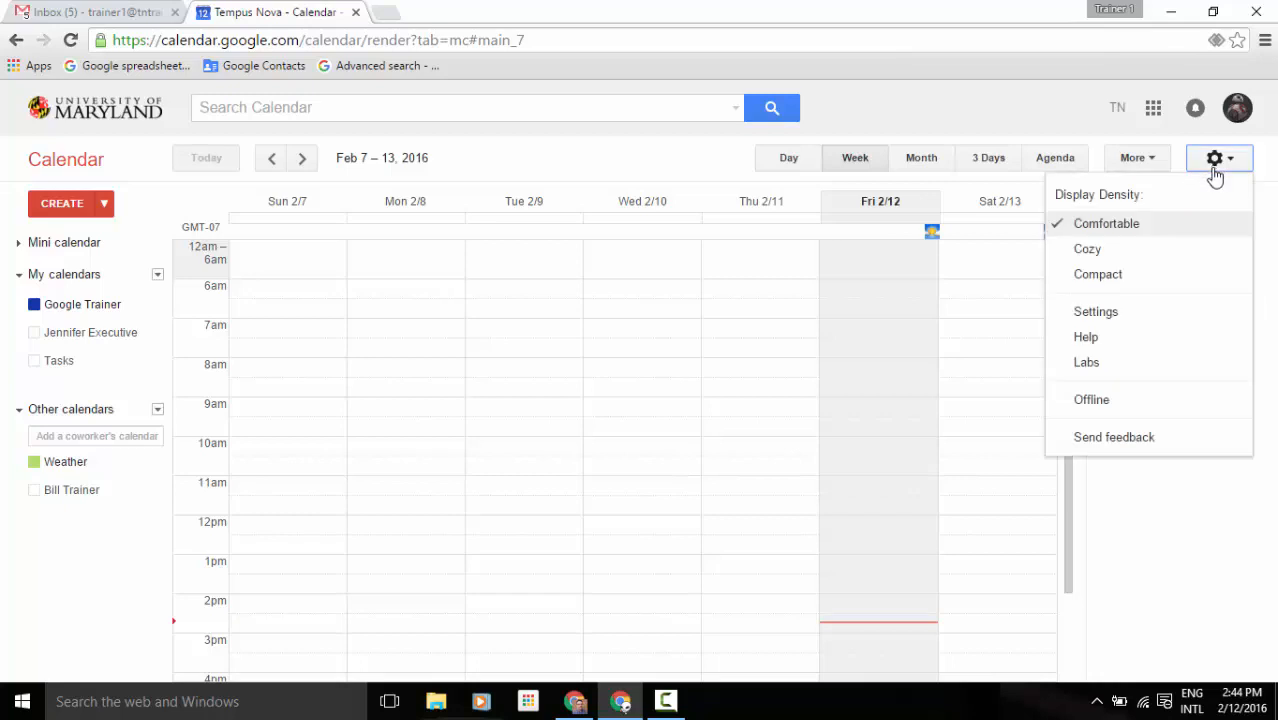
click(1174, 314)
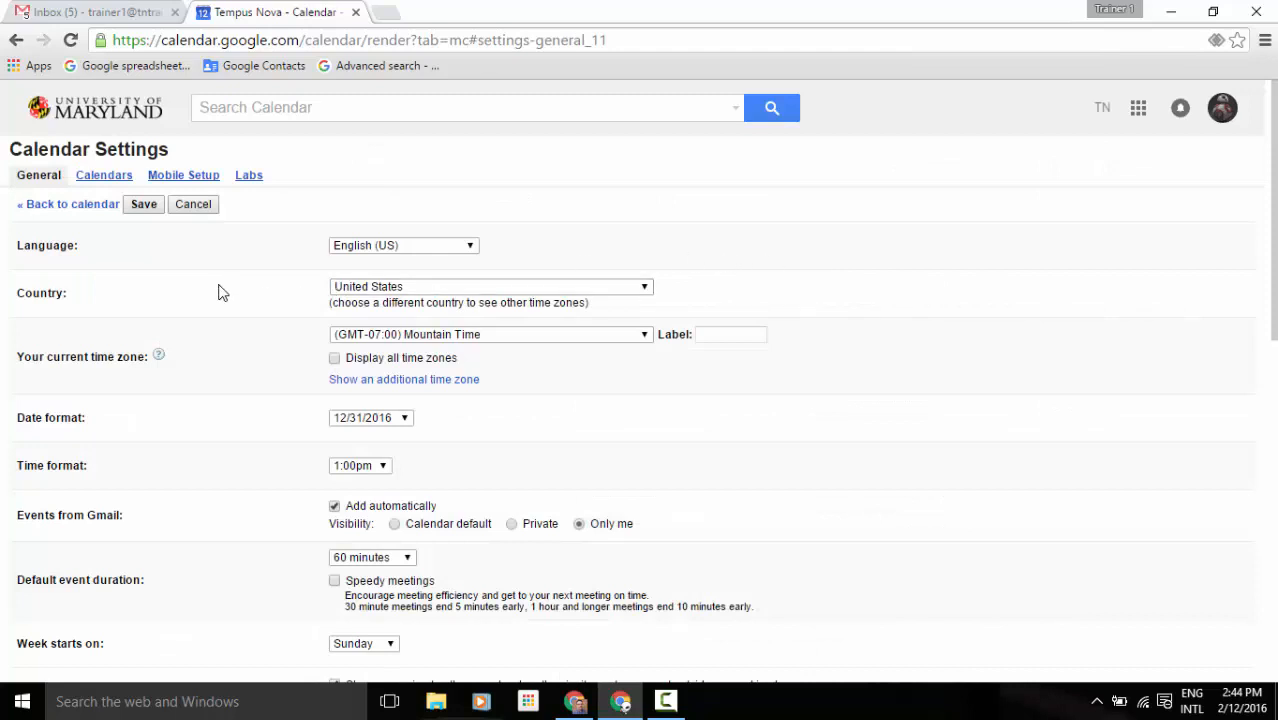
click(98, 183)
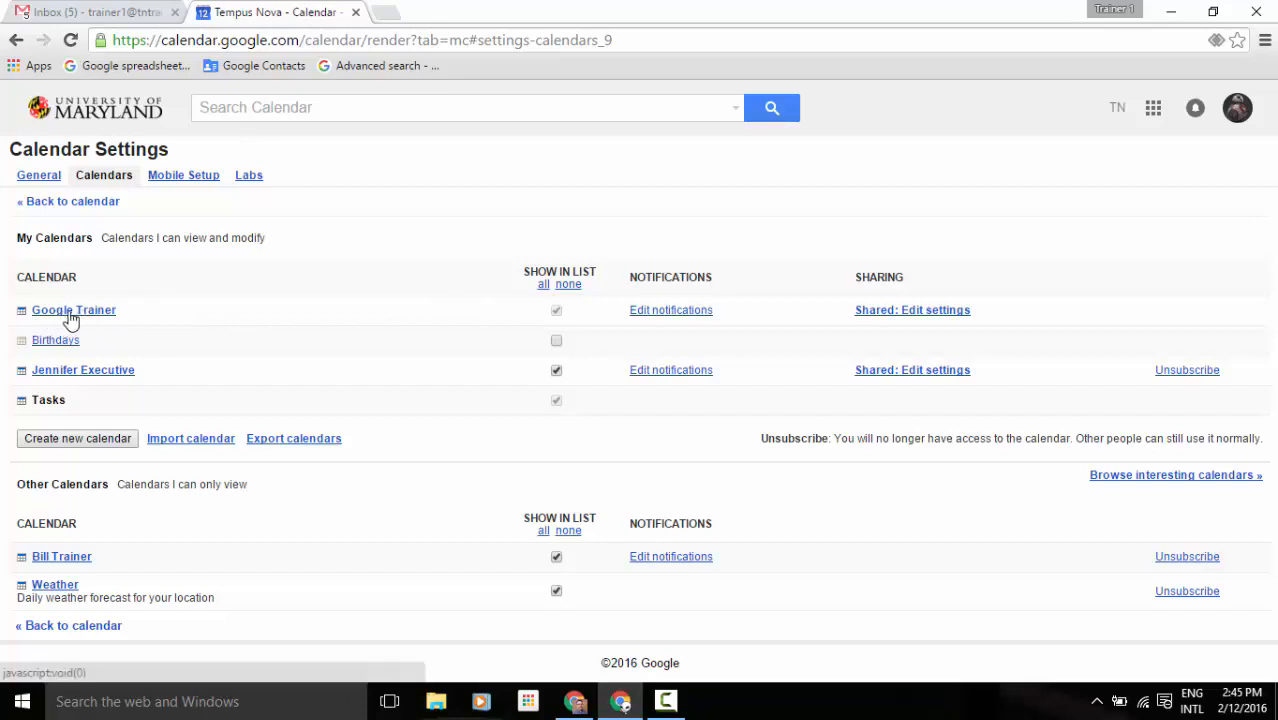
Open 'Shared: Edit settings' for the Google Trainer calendar.
click(899, 312)
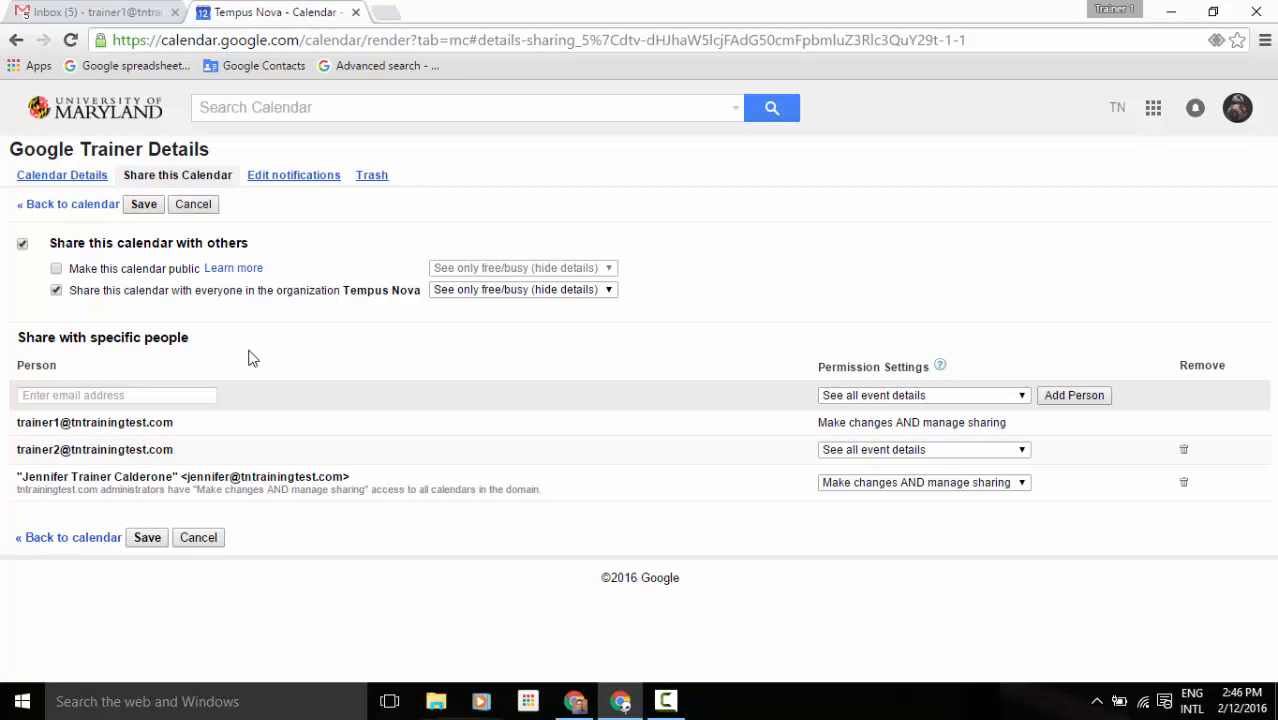
click(58, 397)
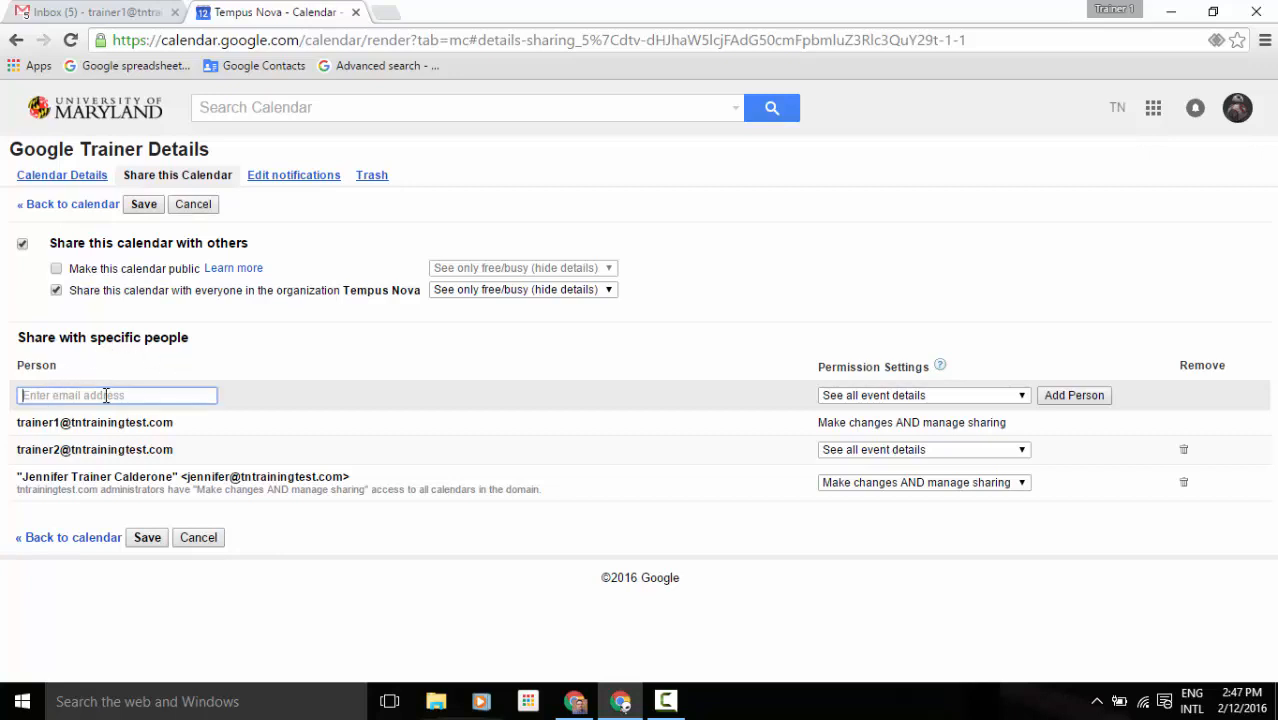
text(p)
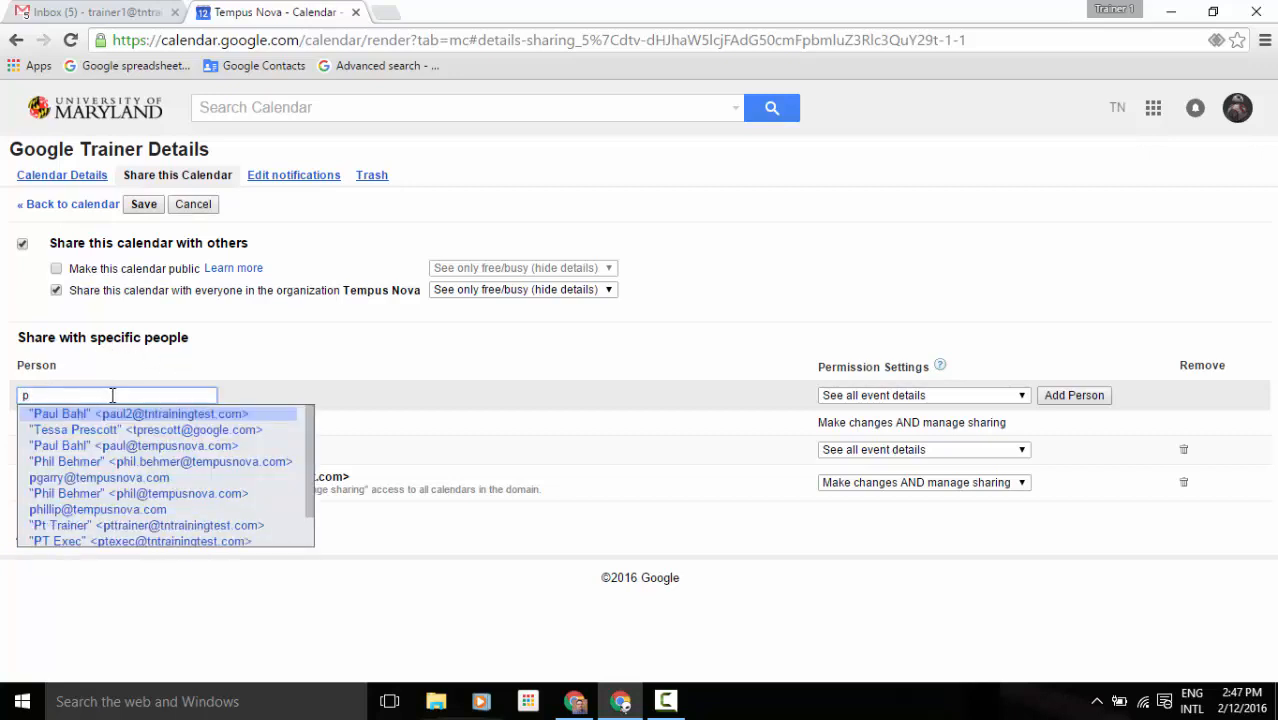
click(294, 416)
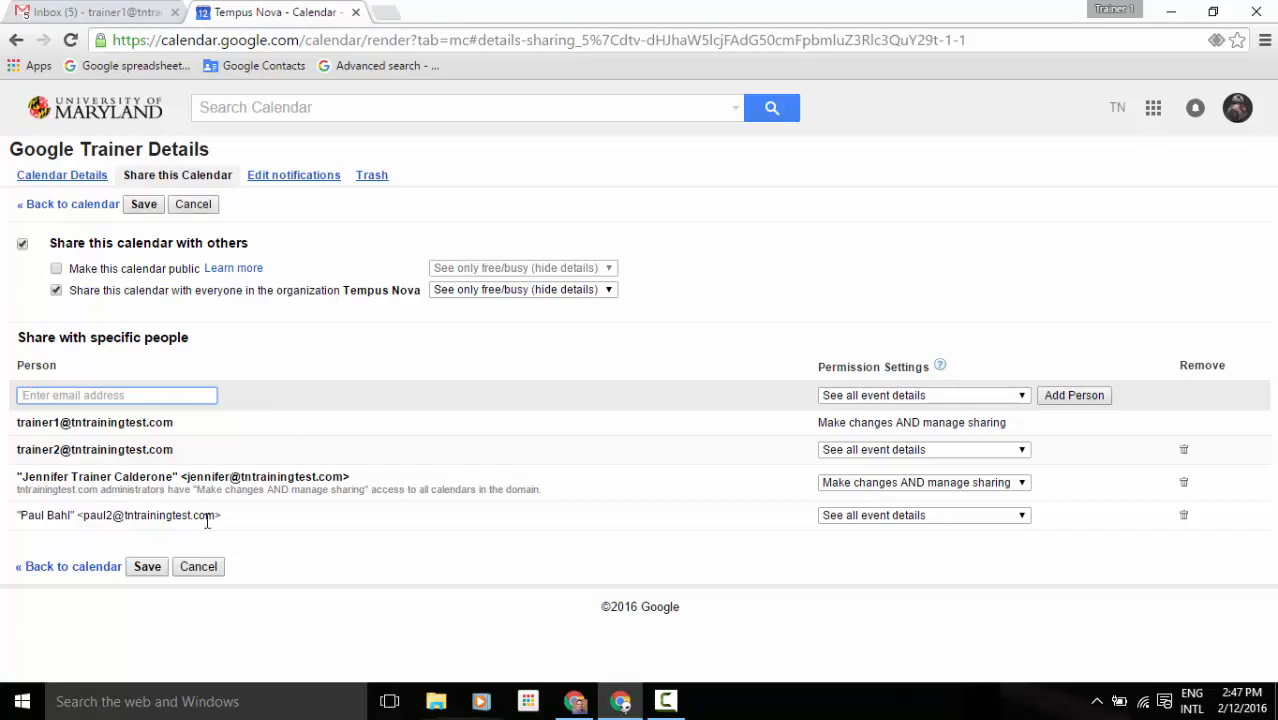
click(1021, 516)
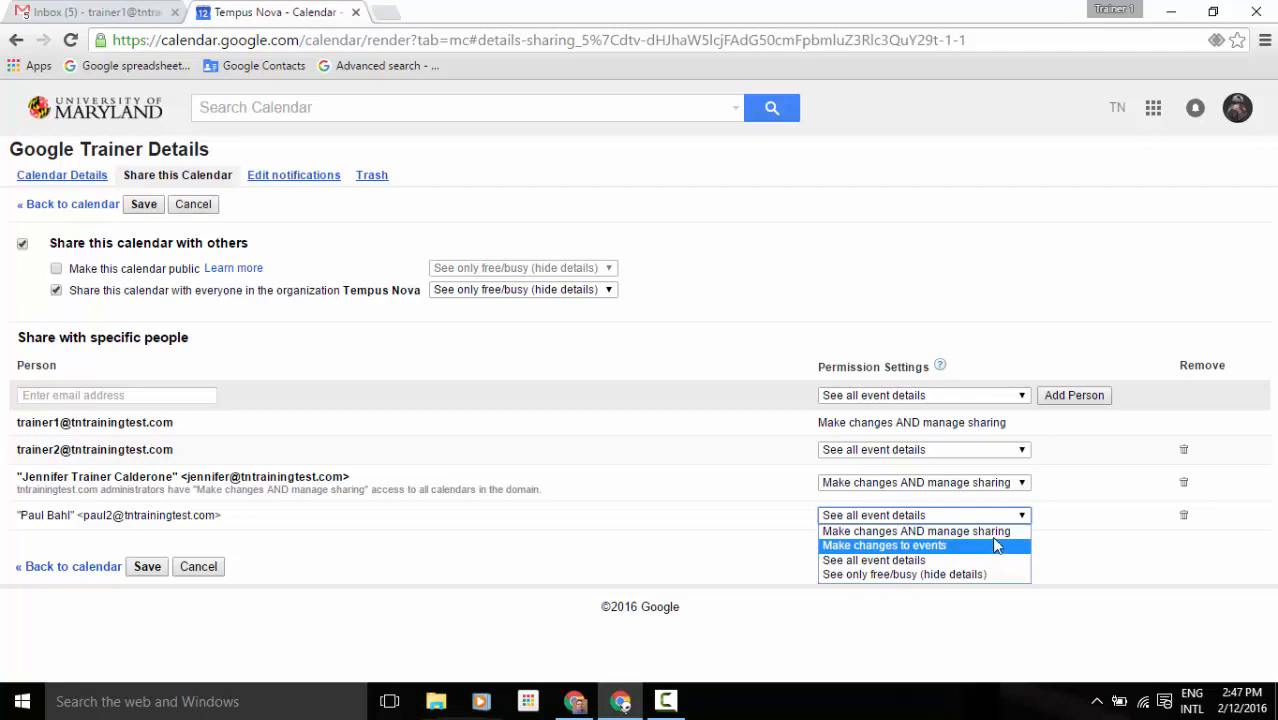
key(Up)
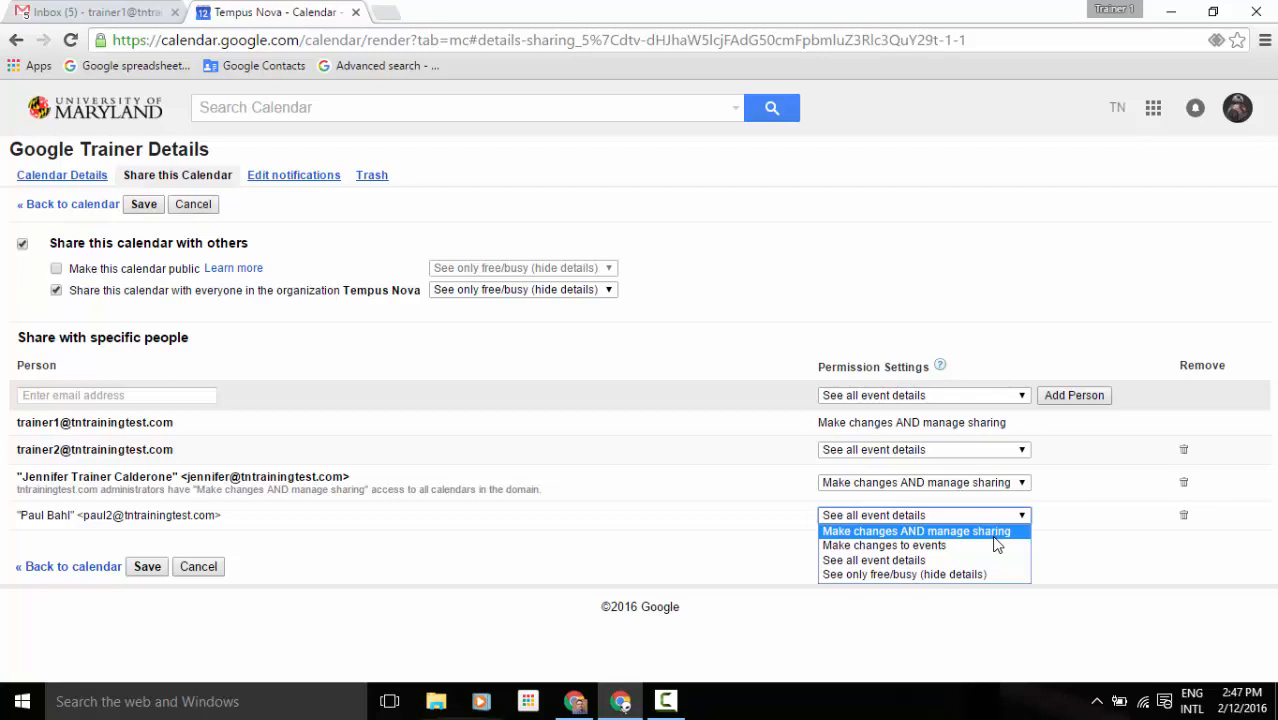
click(1064, 541)
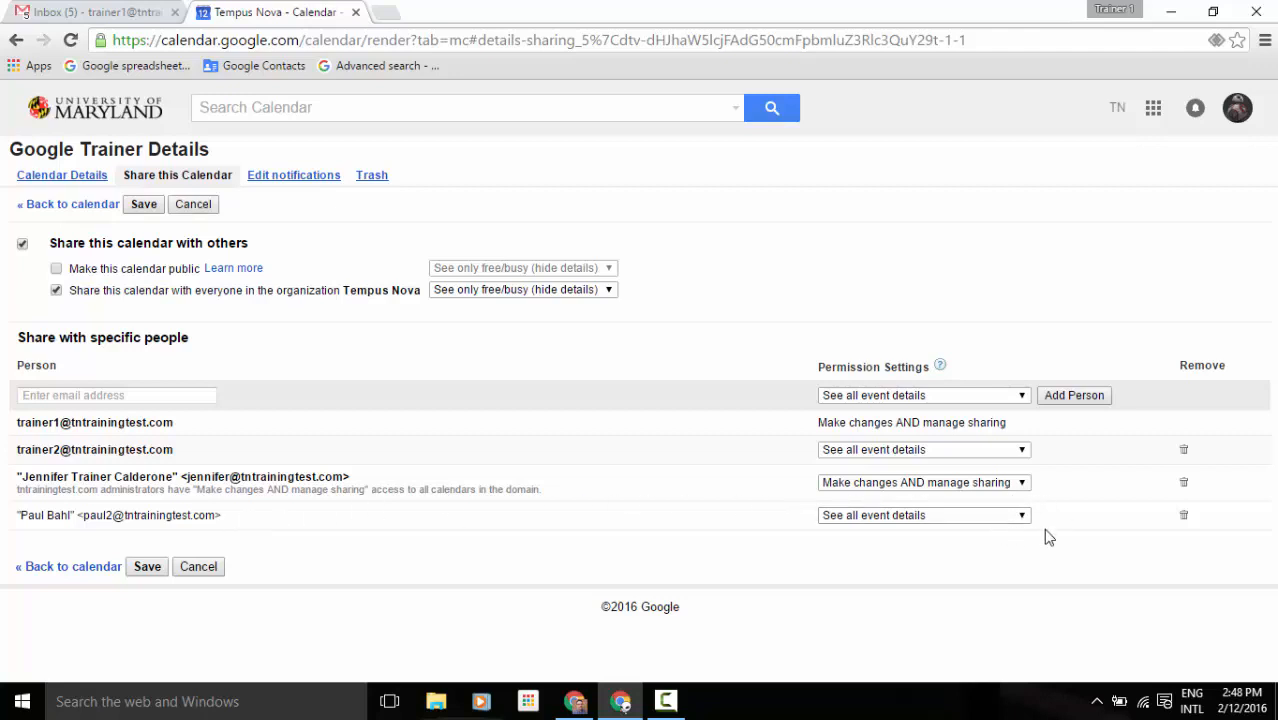
click(1184, 517)
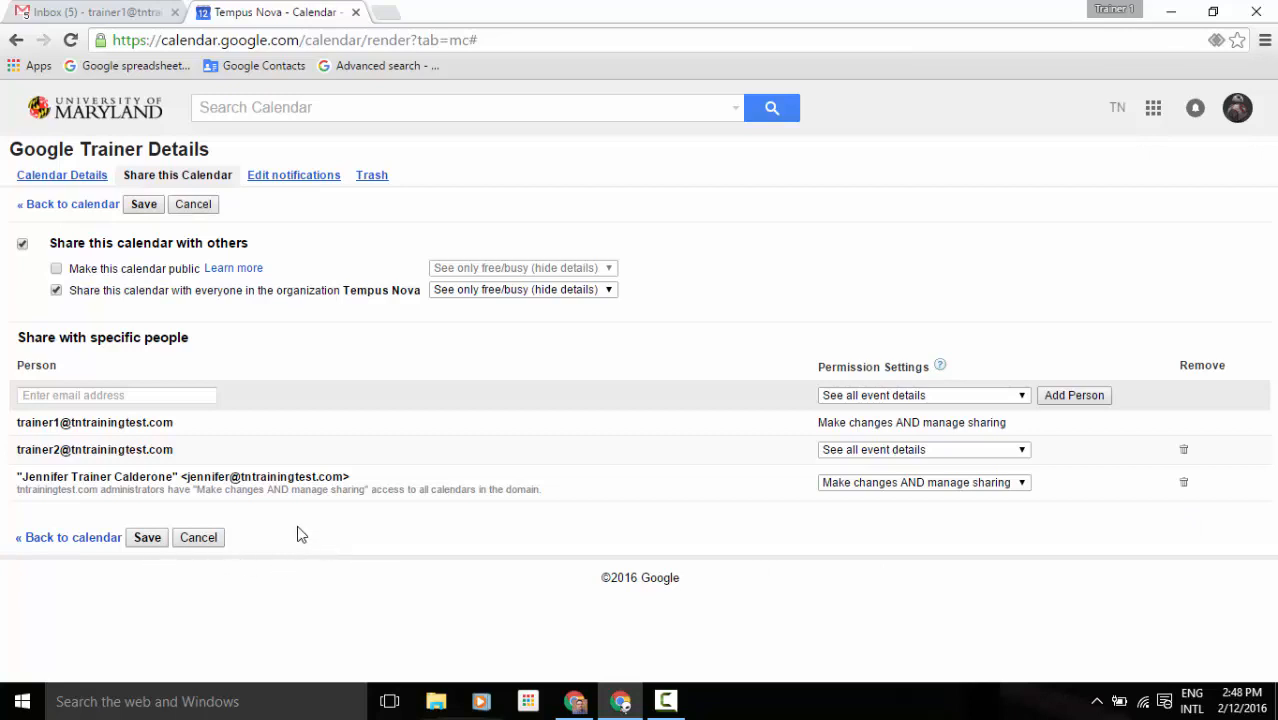
Discard the sharing changes, open Google Trainer's notifications, and check the email reminder's time units.
click(313, 178)
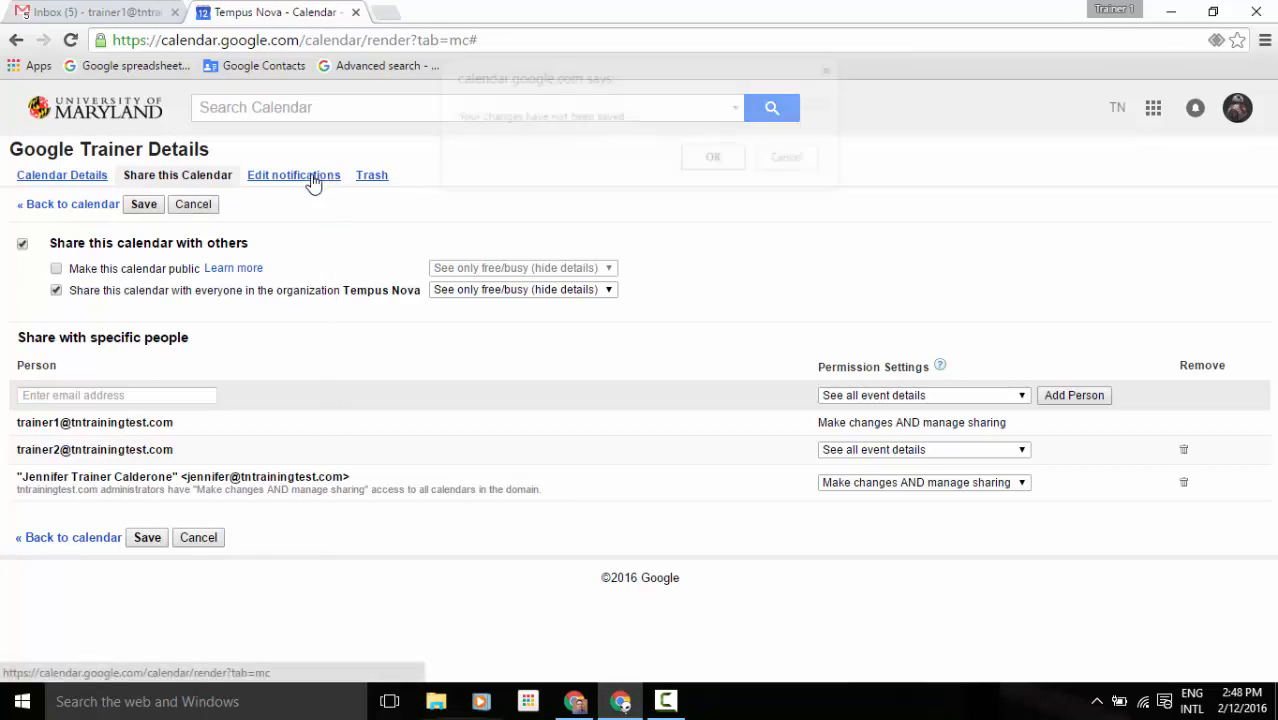
click(713, 158)
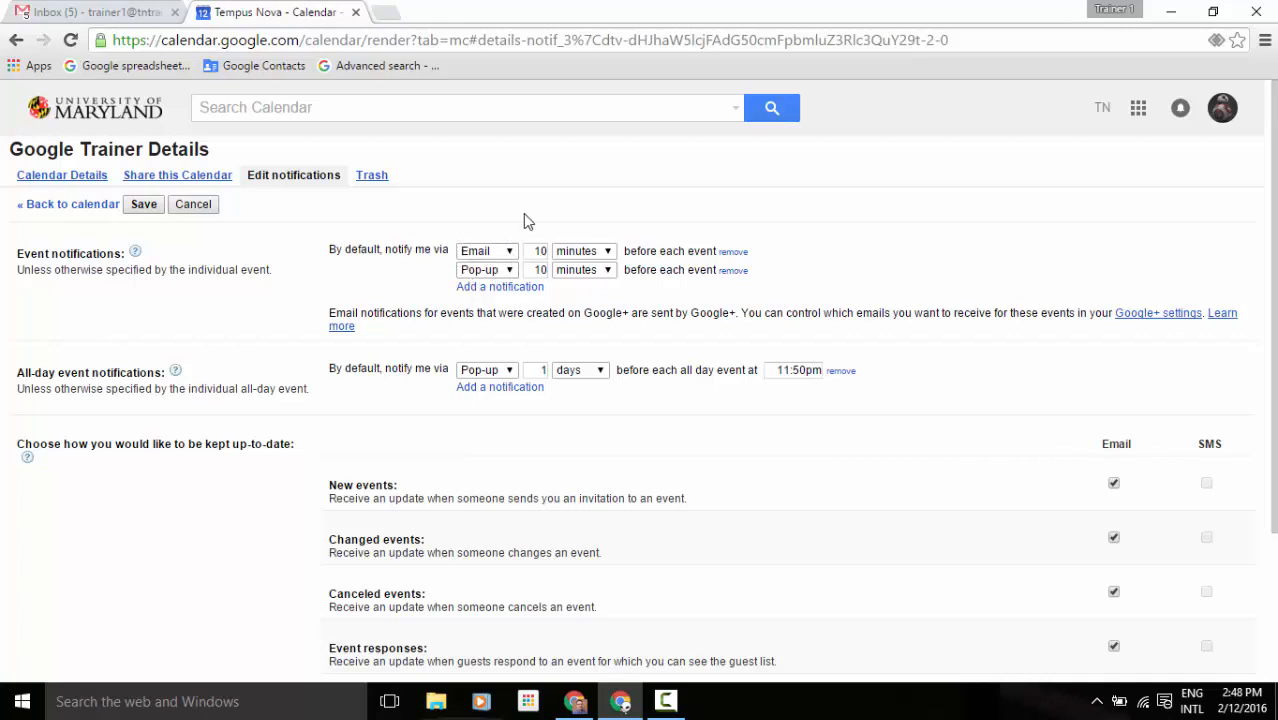
click(609, 253)
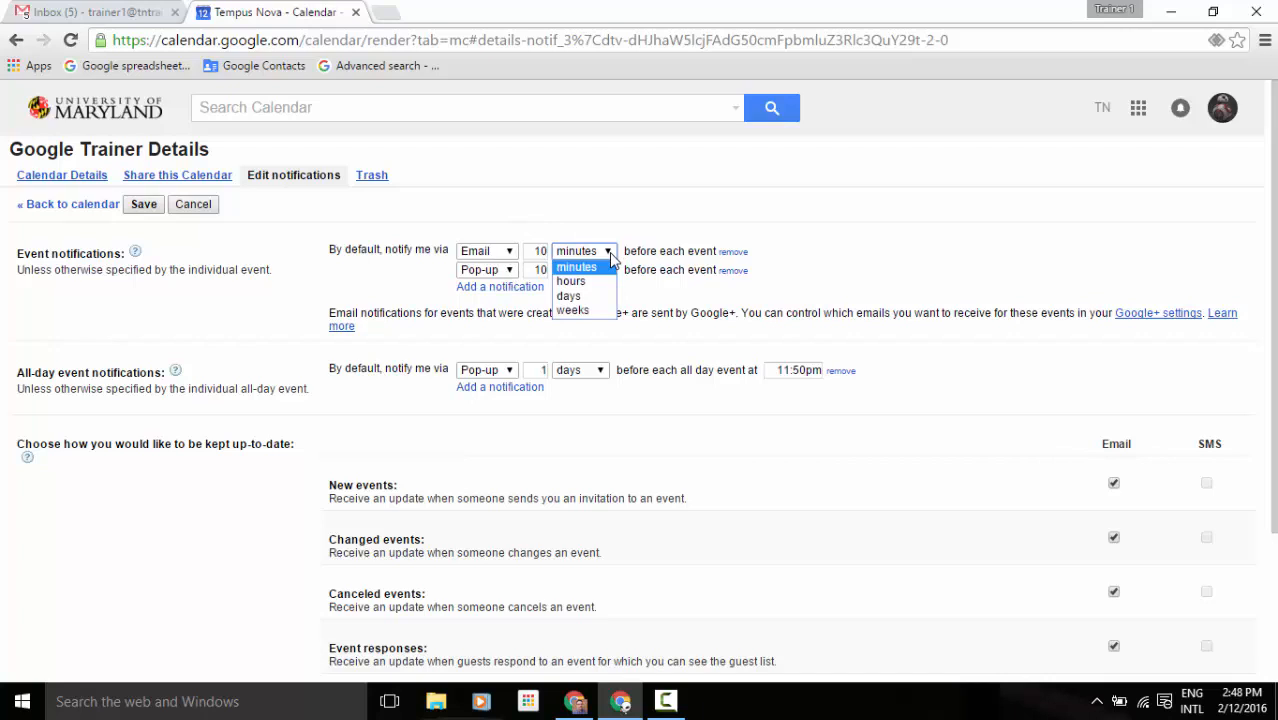
click(663, 230)
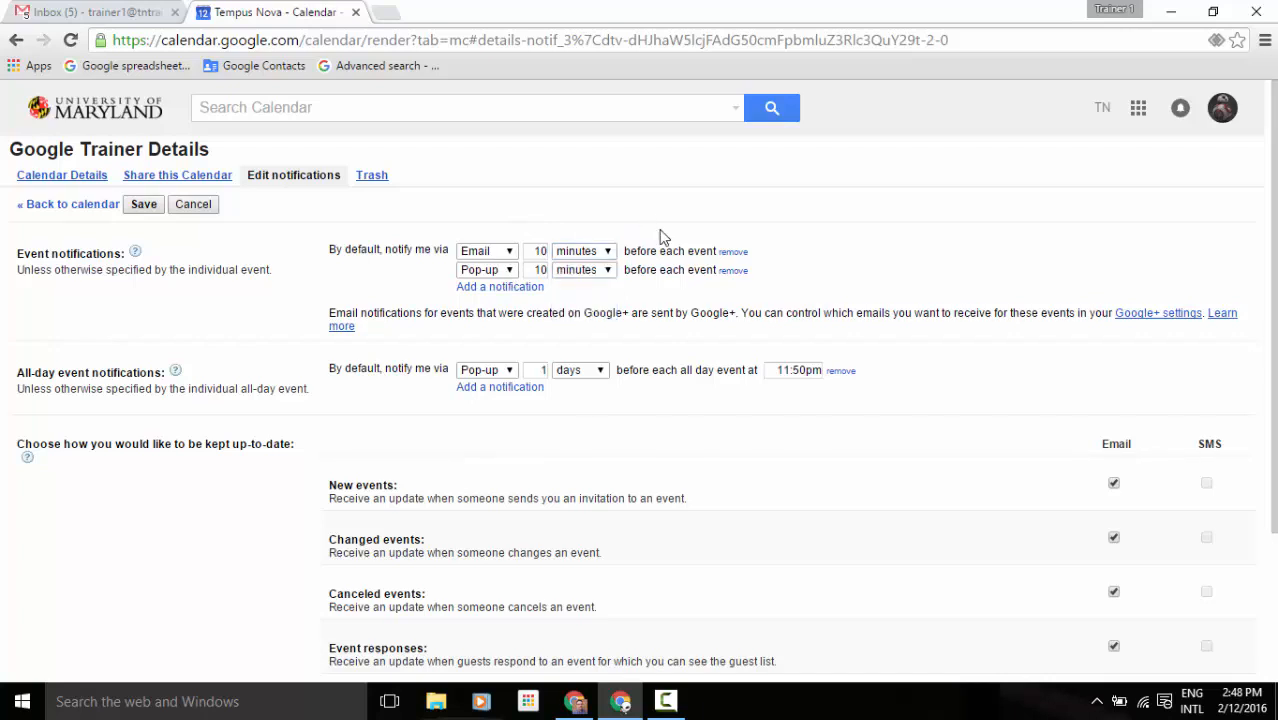
Add three extra pop-up notifications and remove them again, keeping the 10-minute defaults.
click(500, 287)
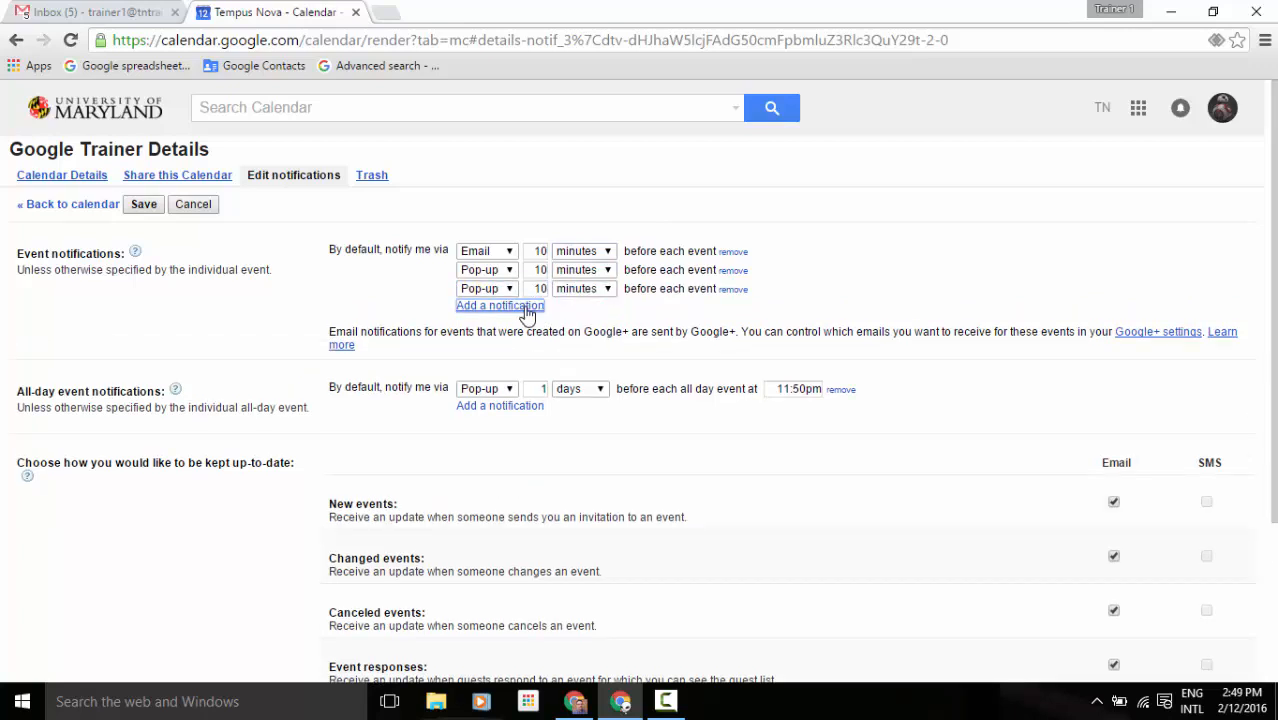
click(527, 309)
click(525, 325)
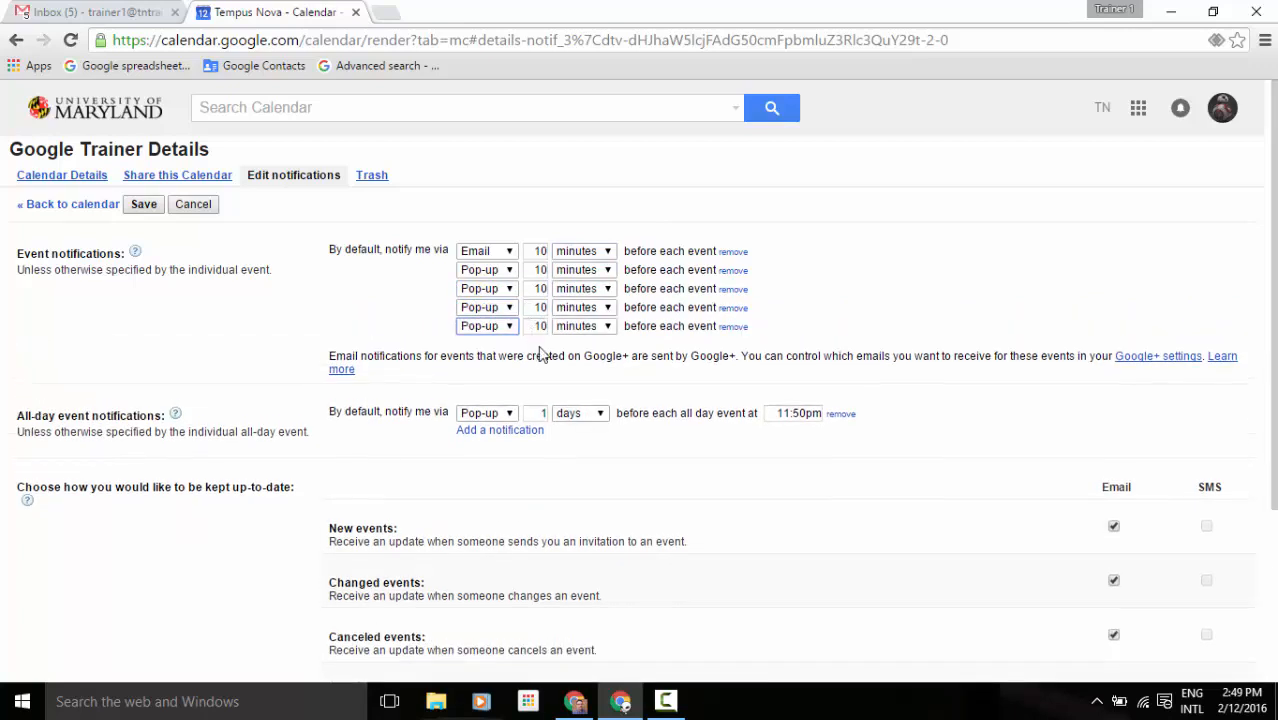
click(733, 326)
click(733, 307)
click(733, 289)
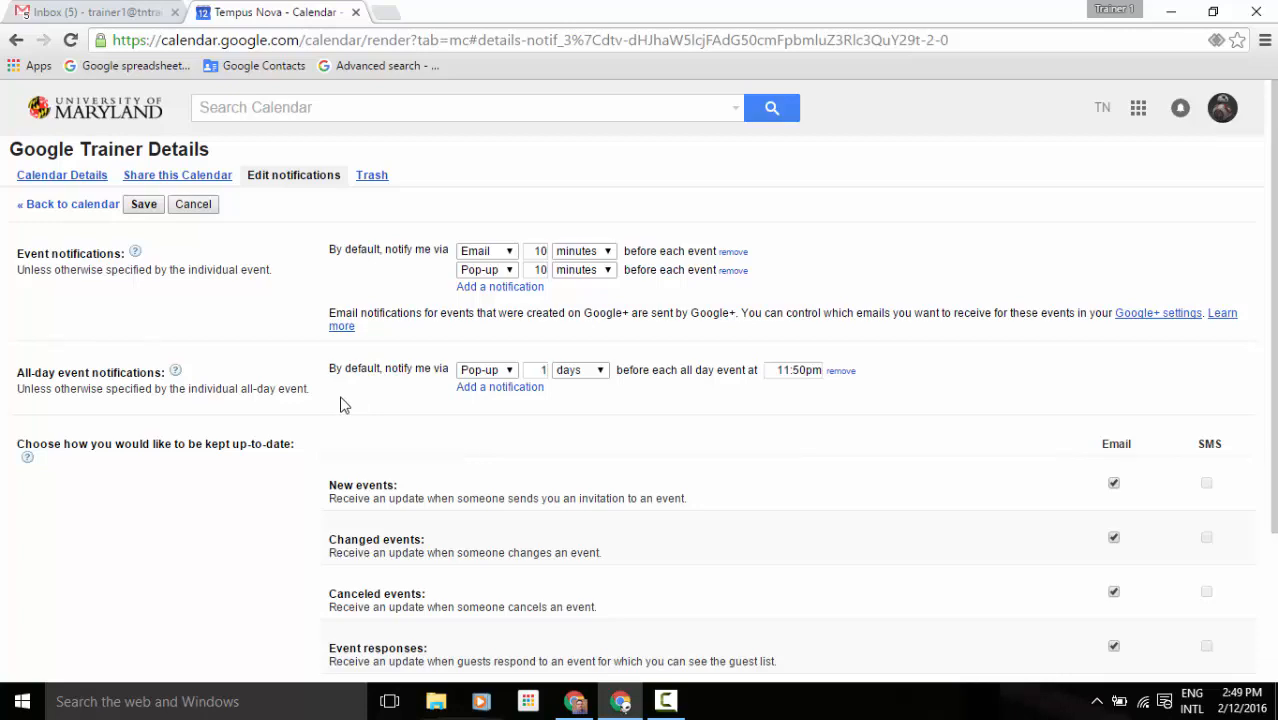
scroll(340, 404, down, 2)
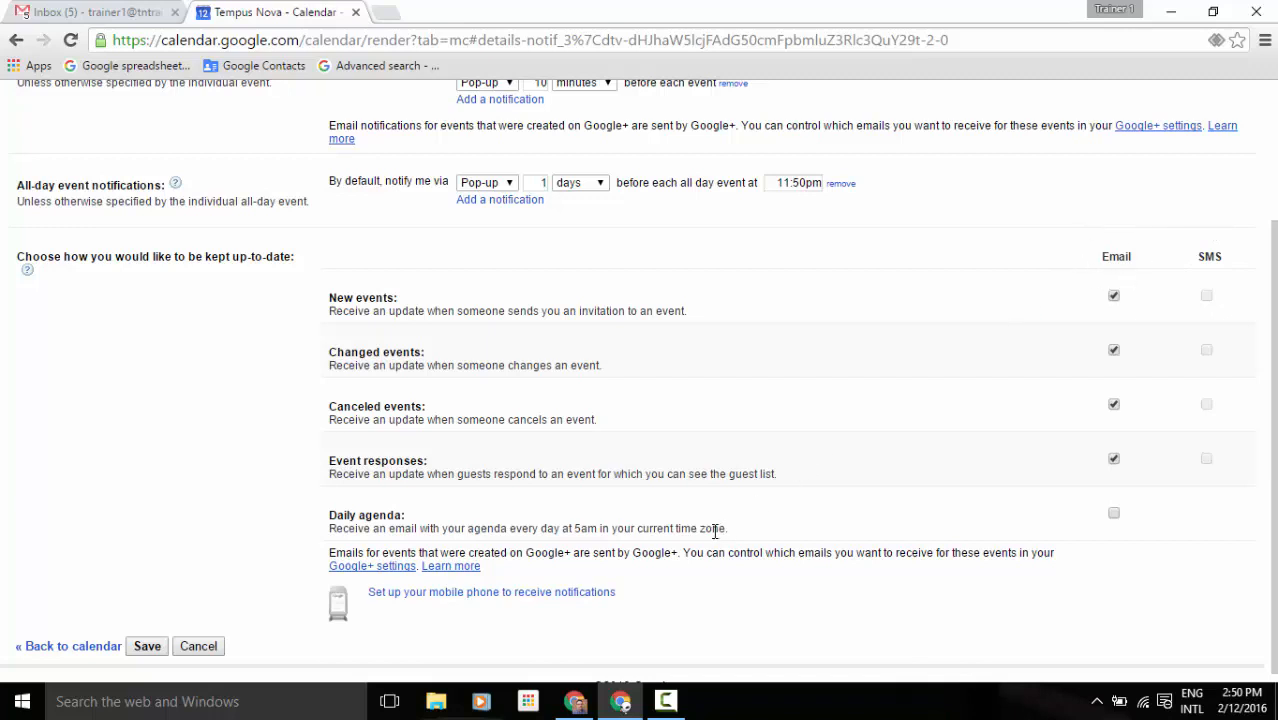
Open mobile phone notification setup and try the Phone number and Verification code fields.
click(432, 593)
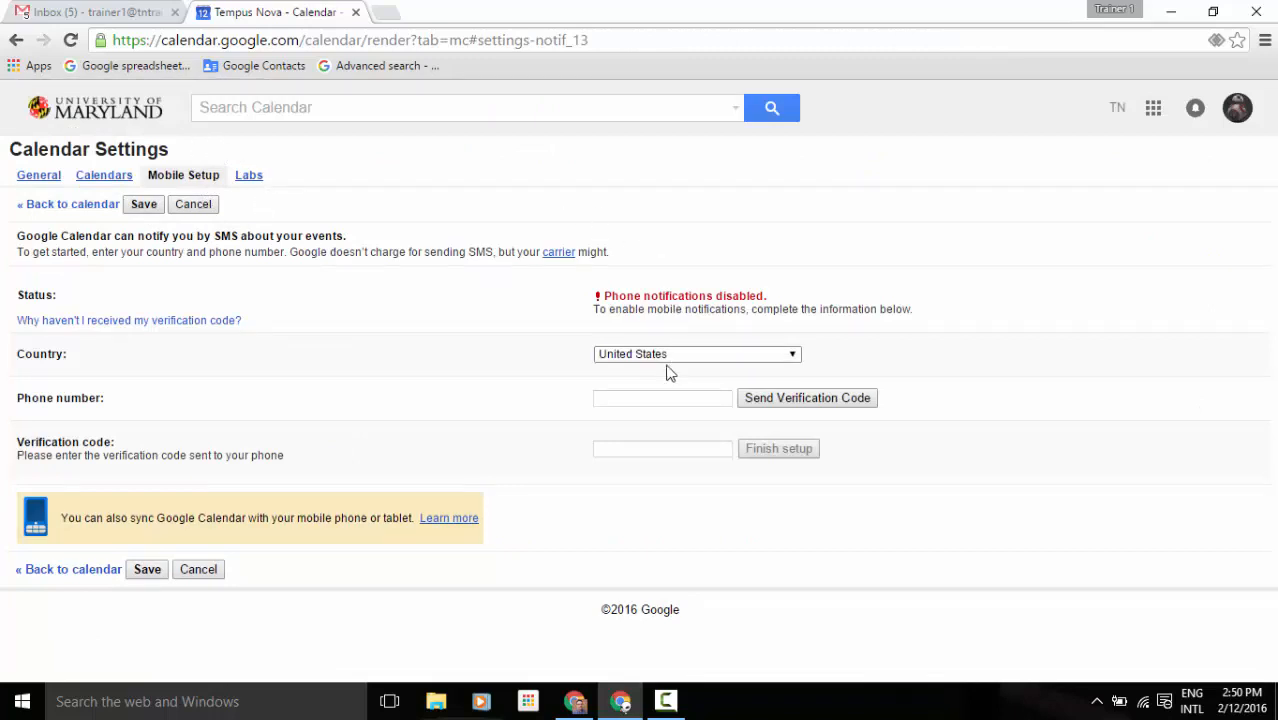
click(664, 397)
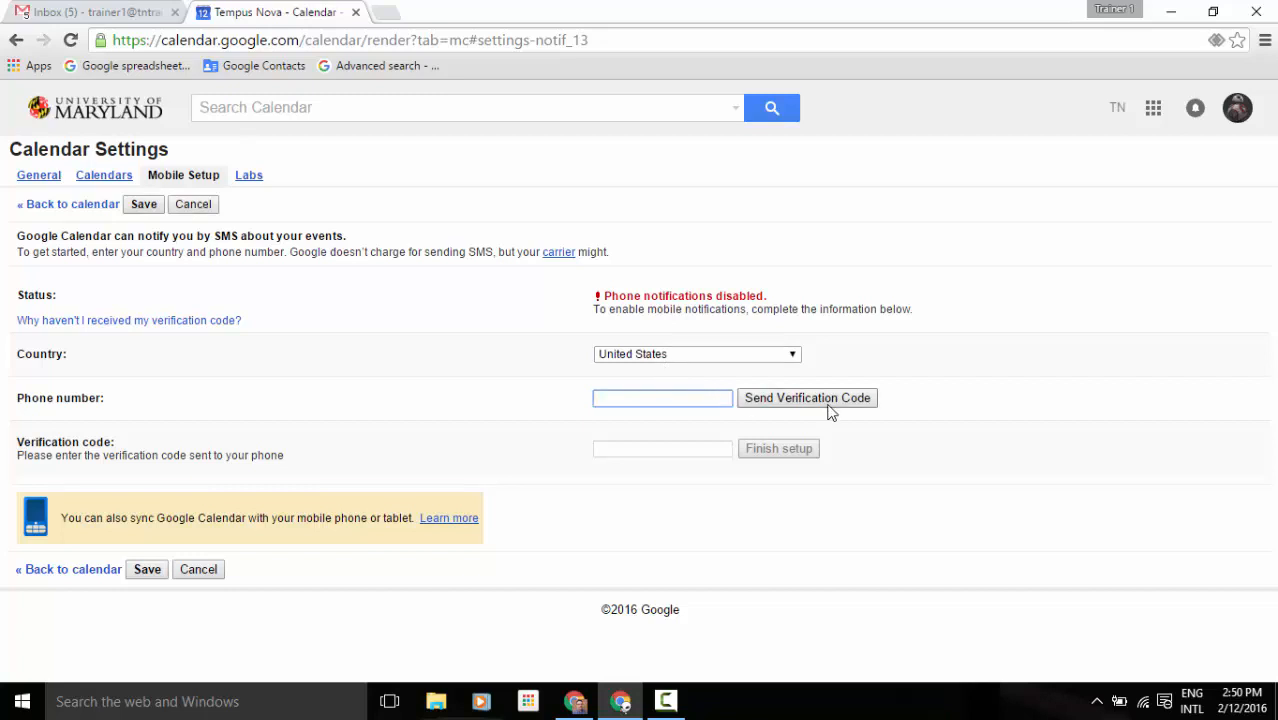
click(701, 445)
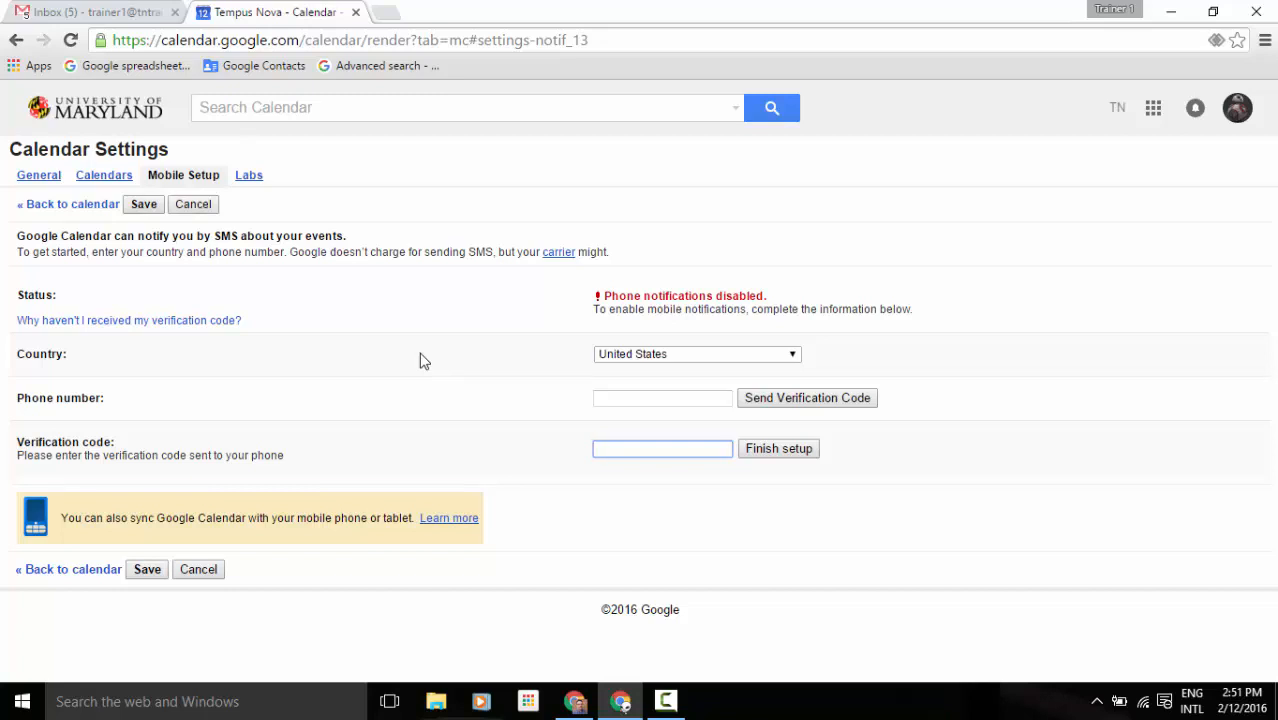
From the Calendars tab, open Google Trainer's Trash listing deleted events like Meeting 2.
click(121, 177)
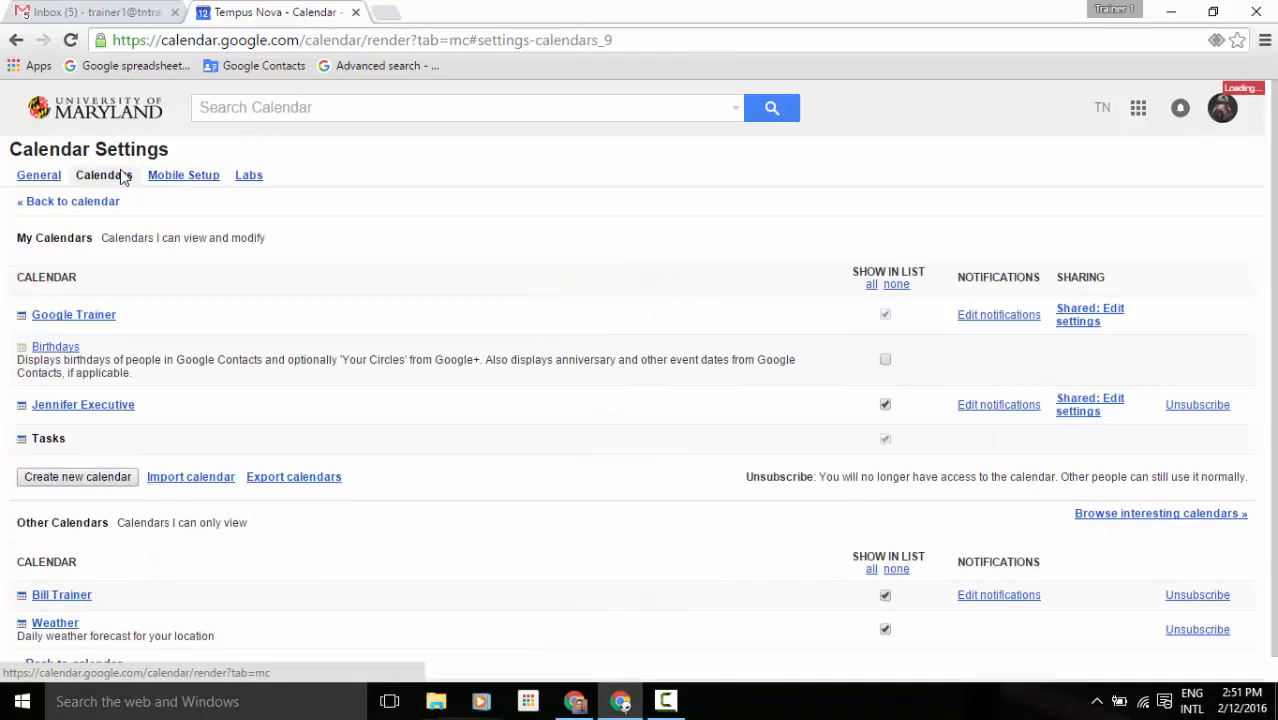
click(1005, 316)
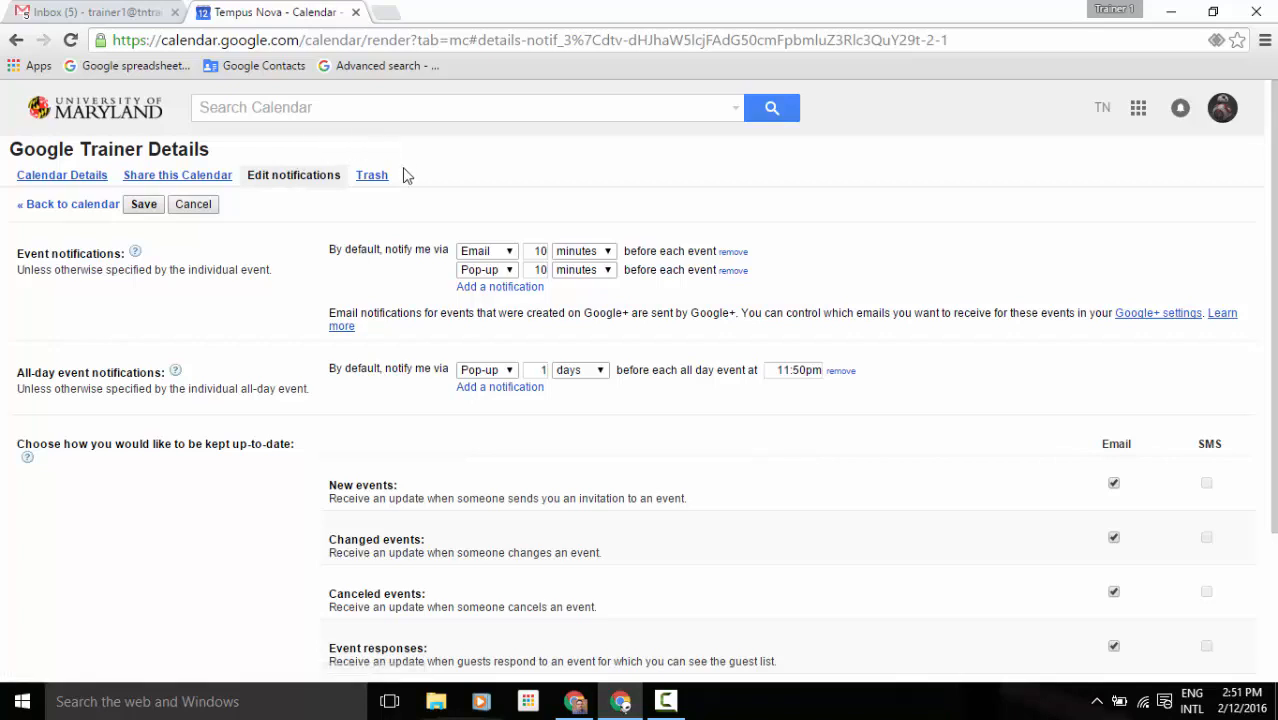
click(372, 176)
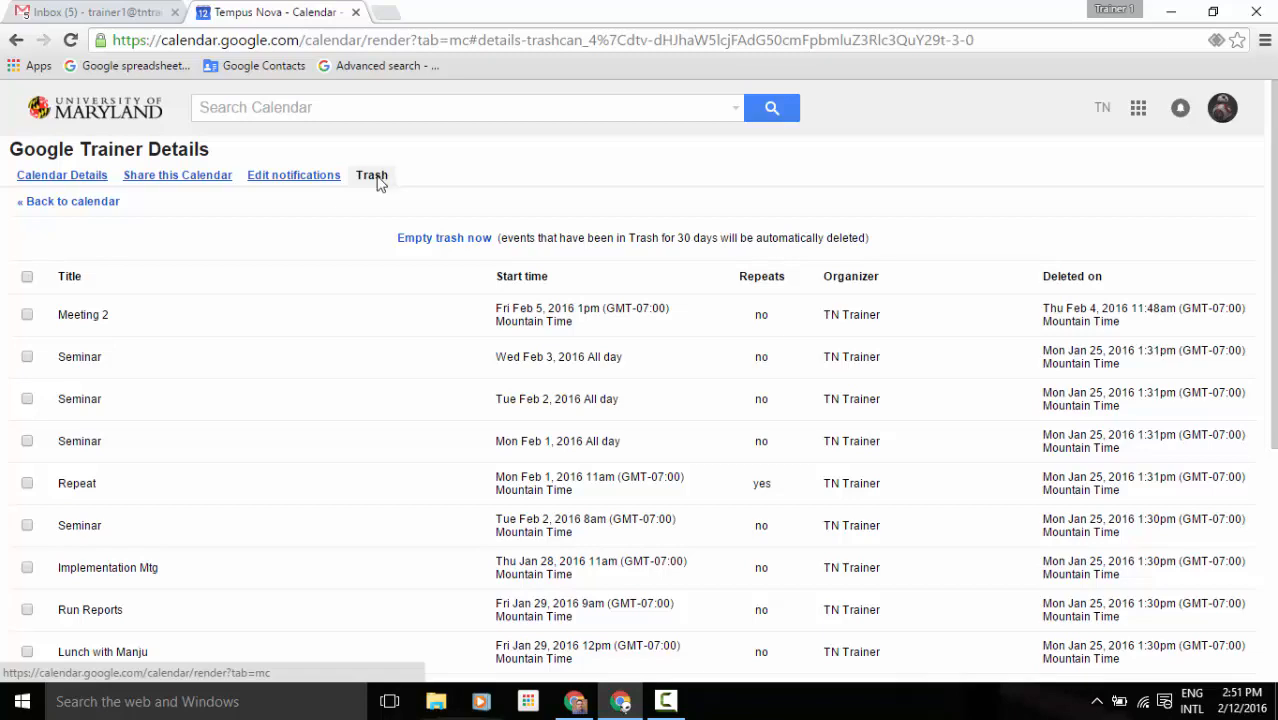
Select the Meeting 2 event in the trash and restore it.
click(27, 316)
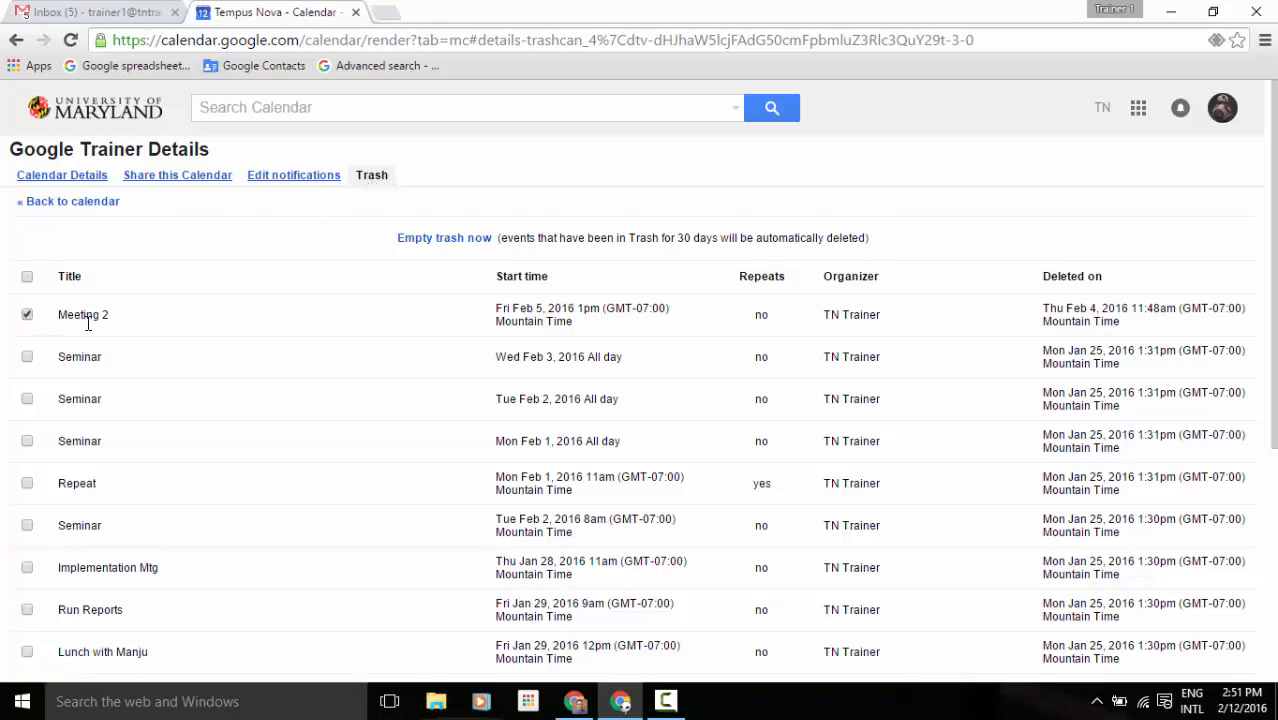
scroll(196, 350, down, 4)
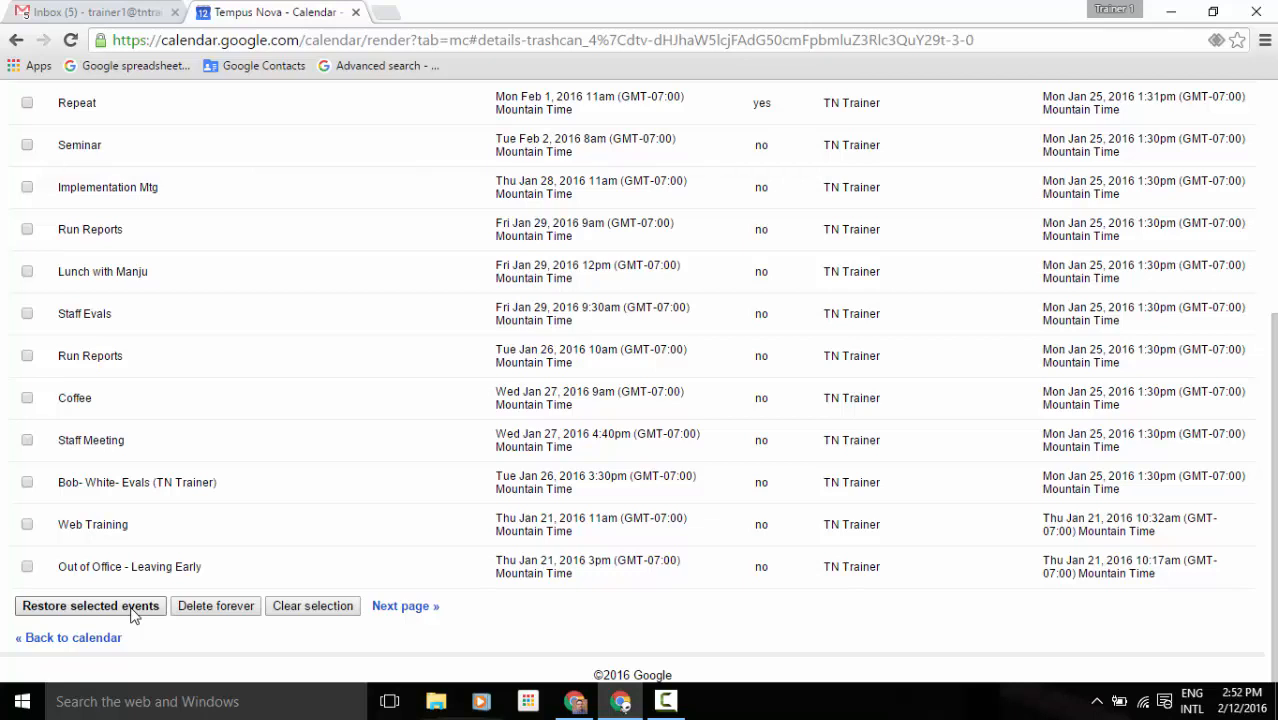
click(188, 614)
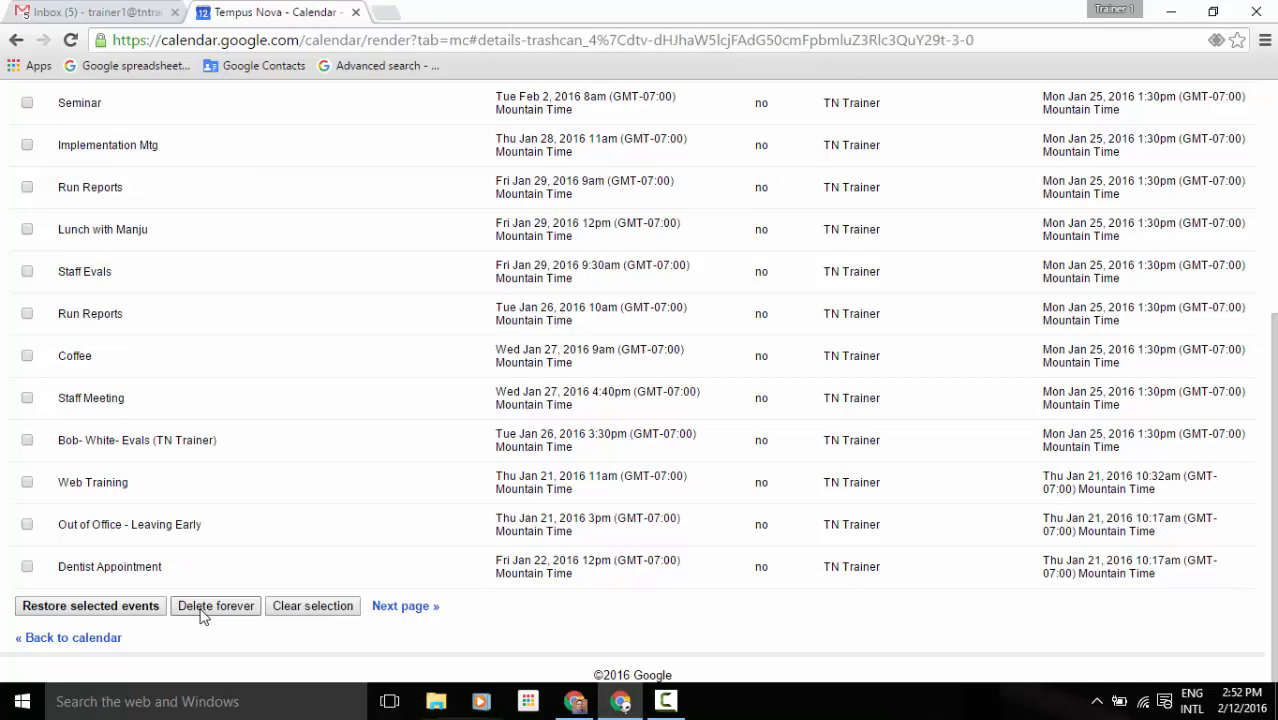
Return to the Feb 7 – 13 week view and open the gear menu.
scroll(201, 615, up, 4)
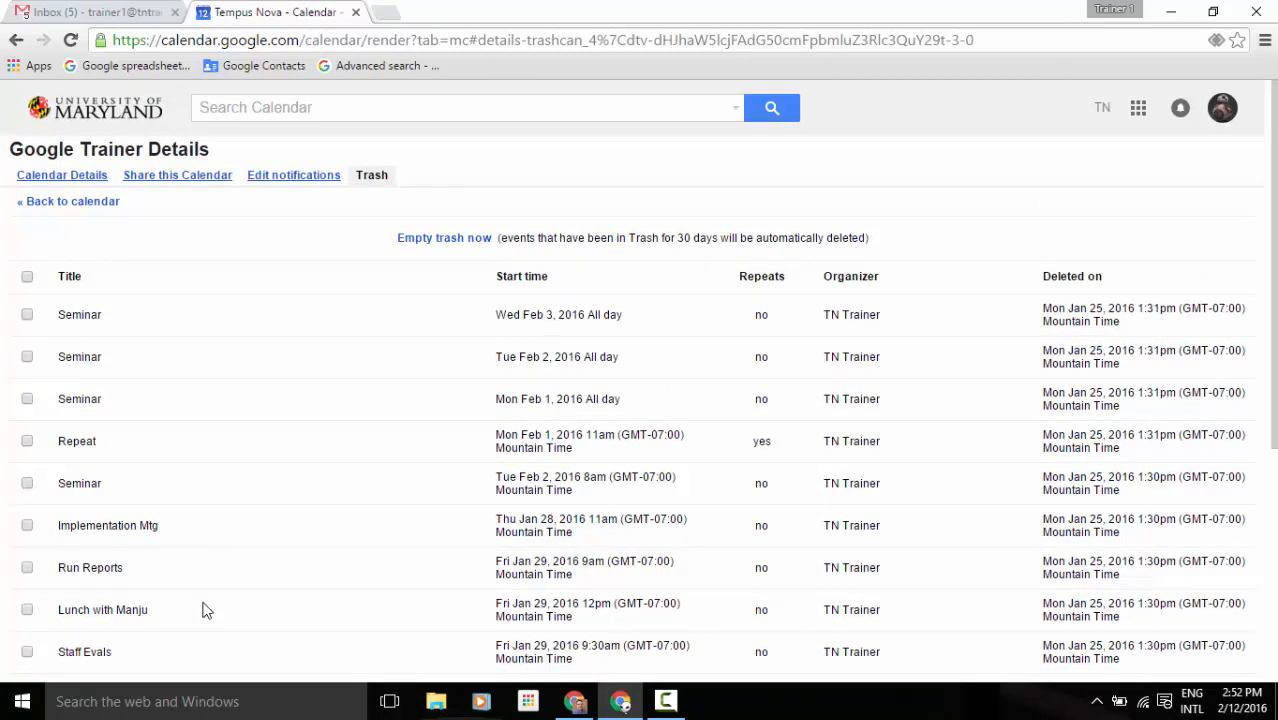
click(64, 204)
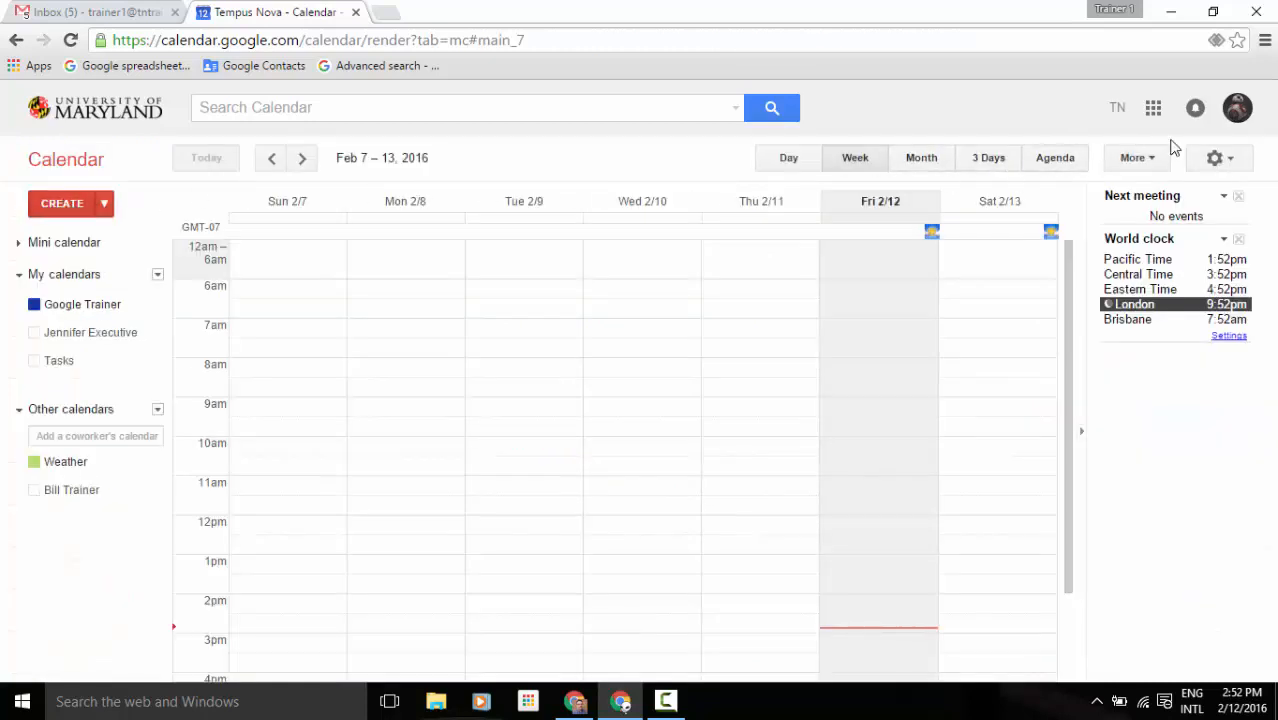
click(1216, 158)
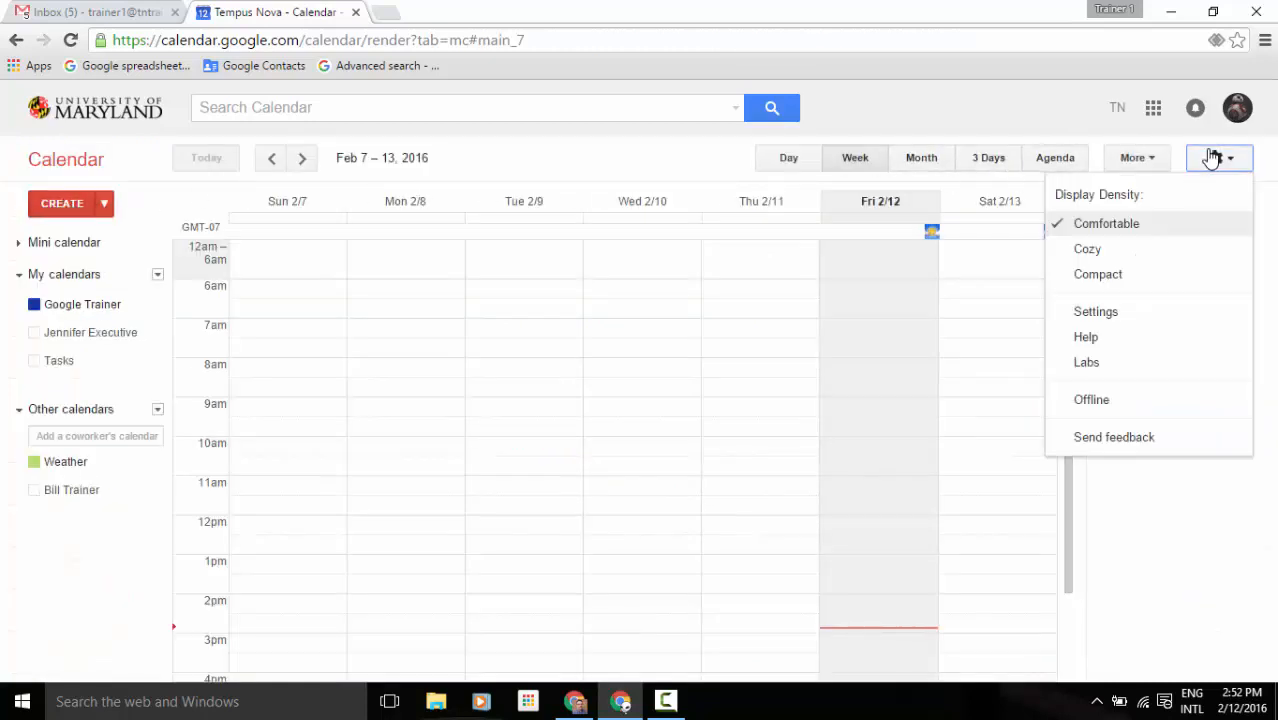
Open Settings and switch to the Labs tab of experimental features.
click(1133, 314)
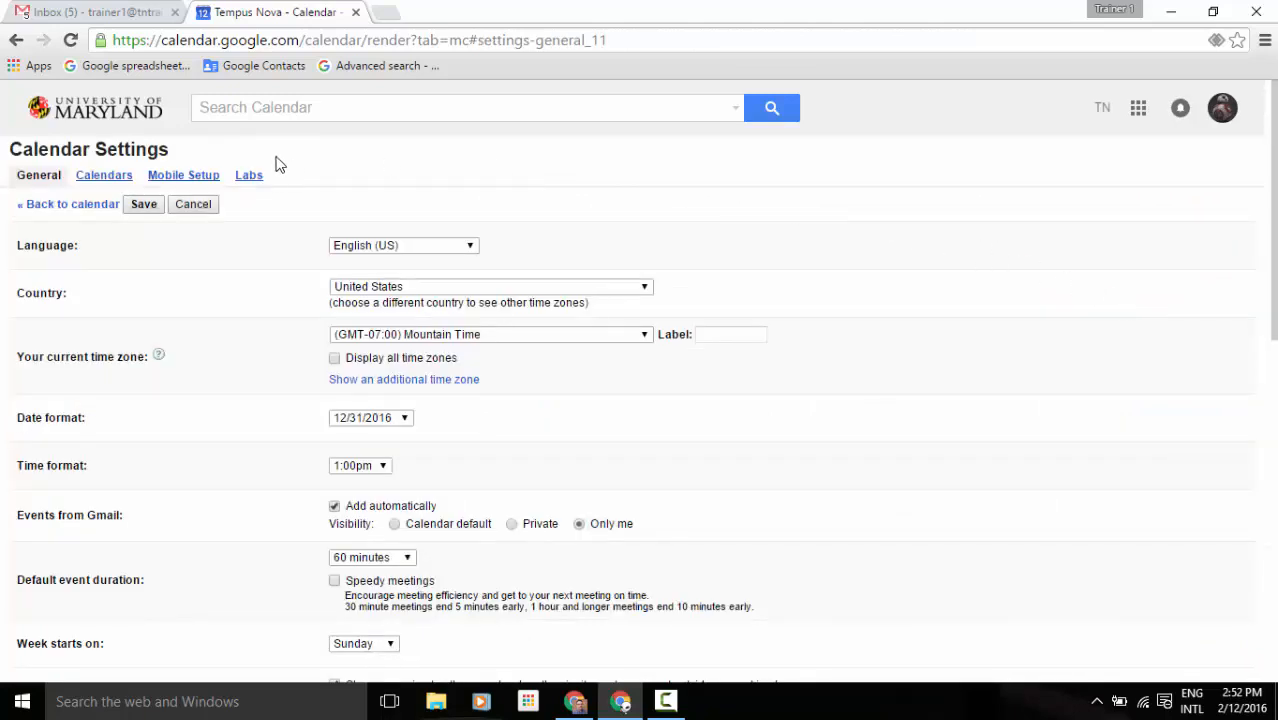
click(250, 176)
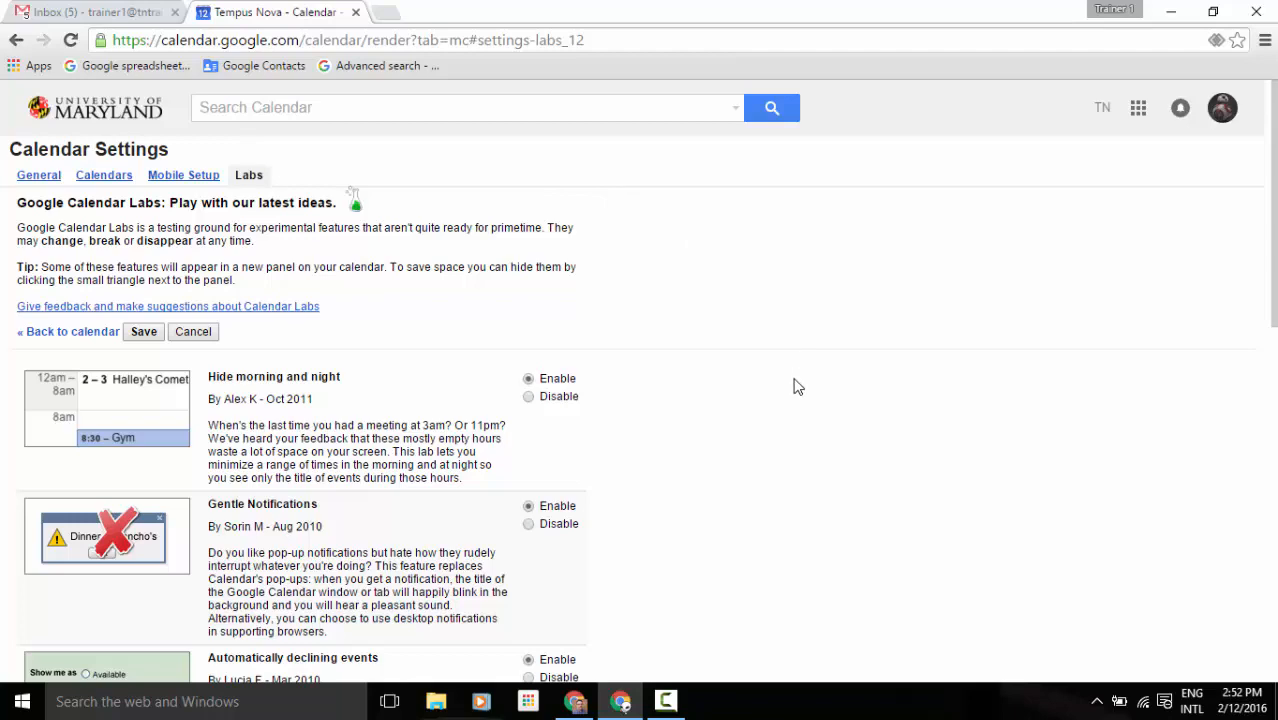
Enable the World clock lab, then go back to the Feb 7–13, 2016 week view.
scroll(797, 387, down, 1)
scroll(797, 387, down, 1)
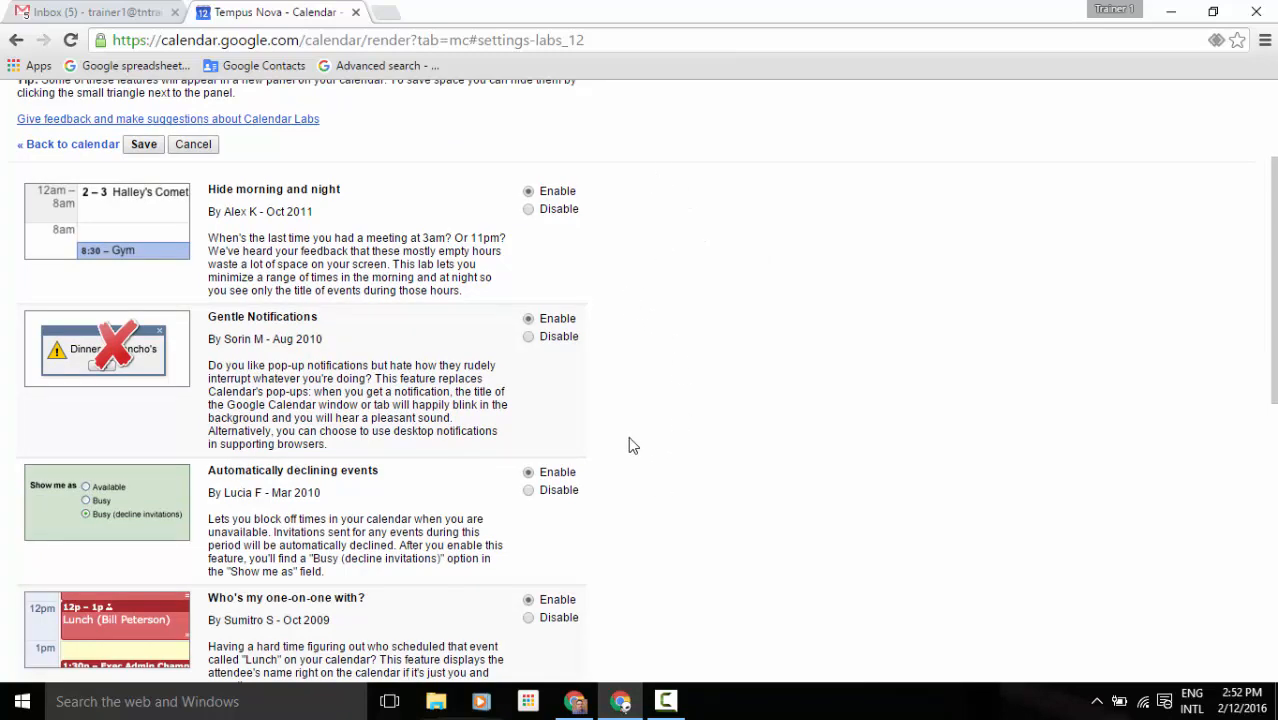
scroll(800, 414, down, 3)
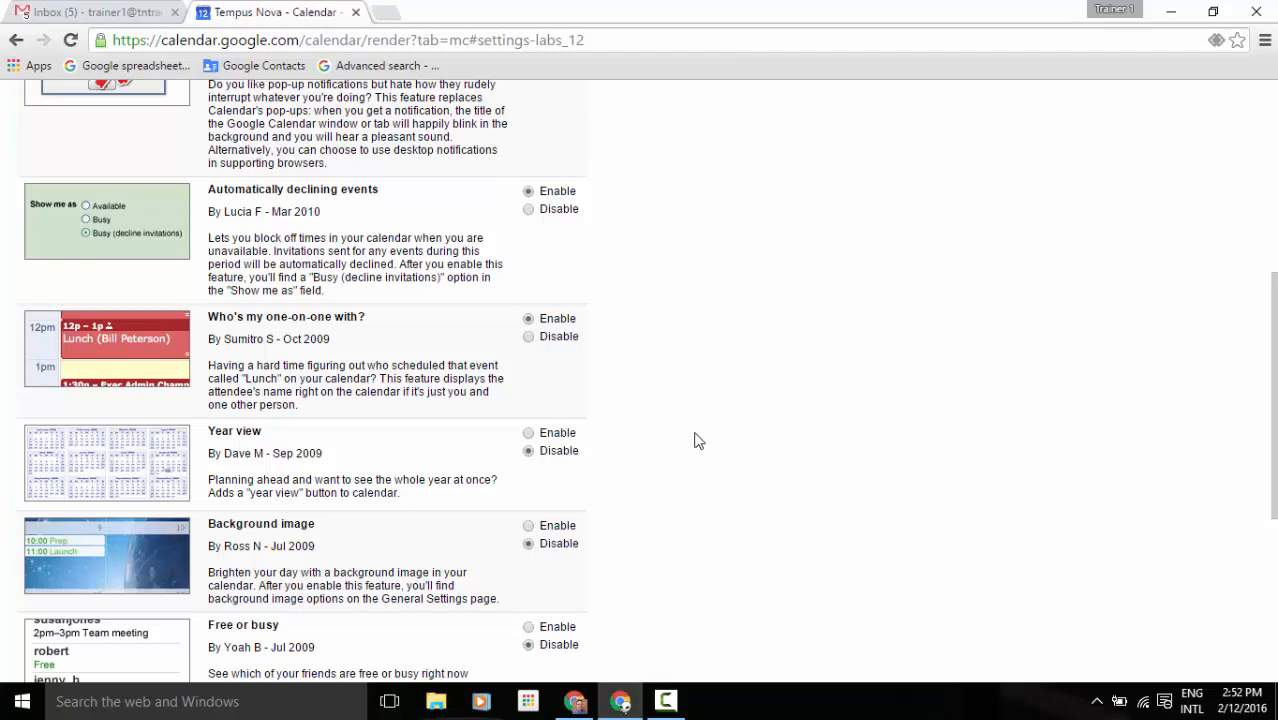
scroll(645, 516, down, 2)
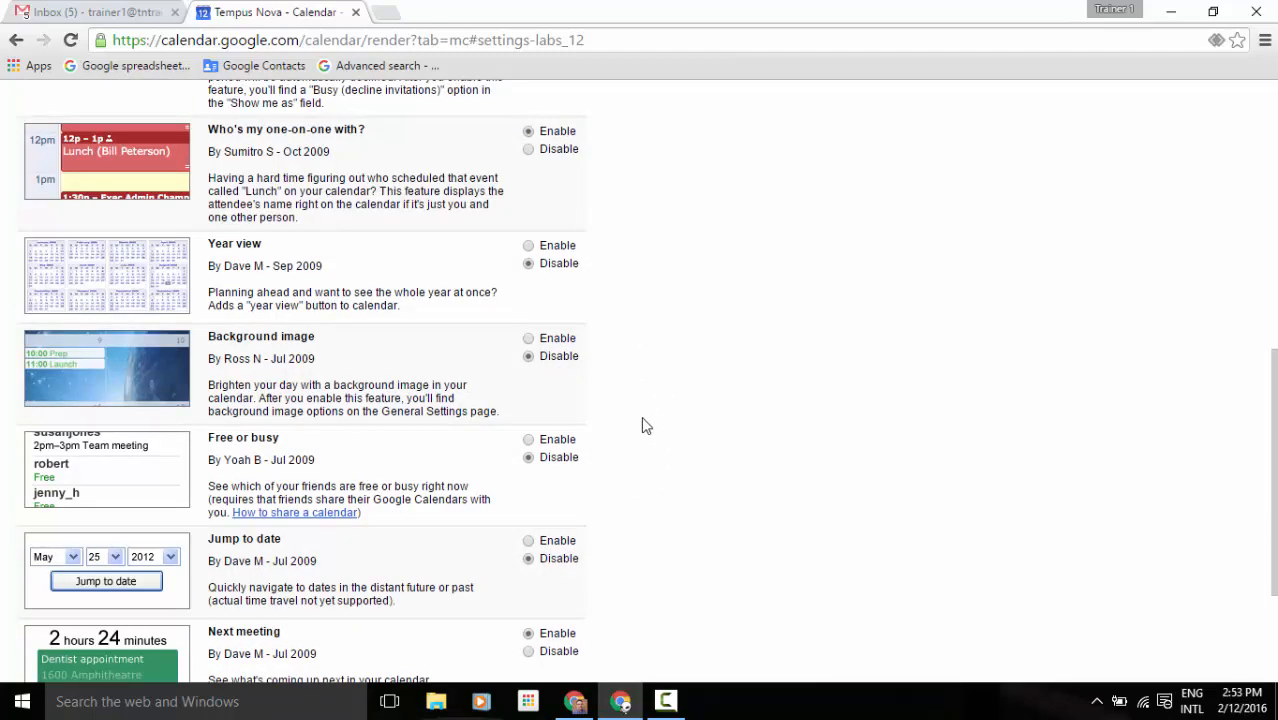
scroll(668, 512, down, 2)
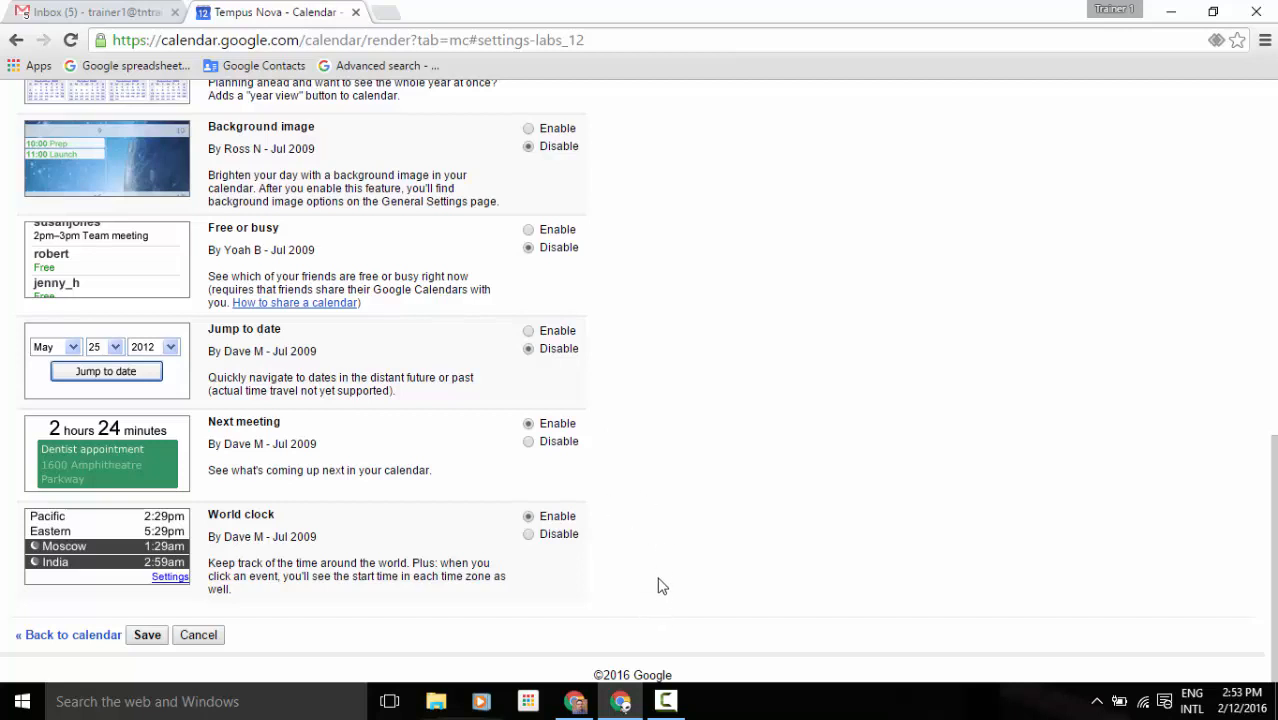
click(529, 516)
click(67, 636)
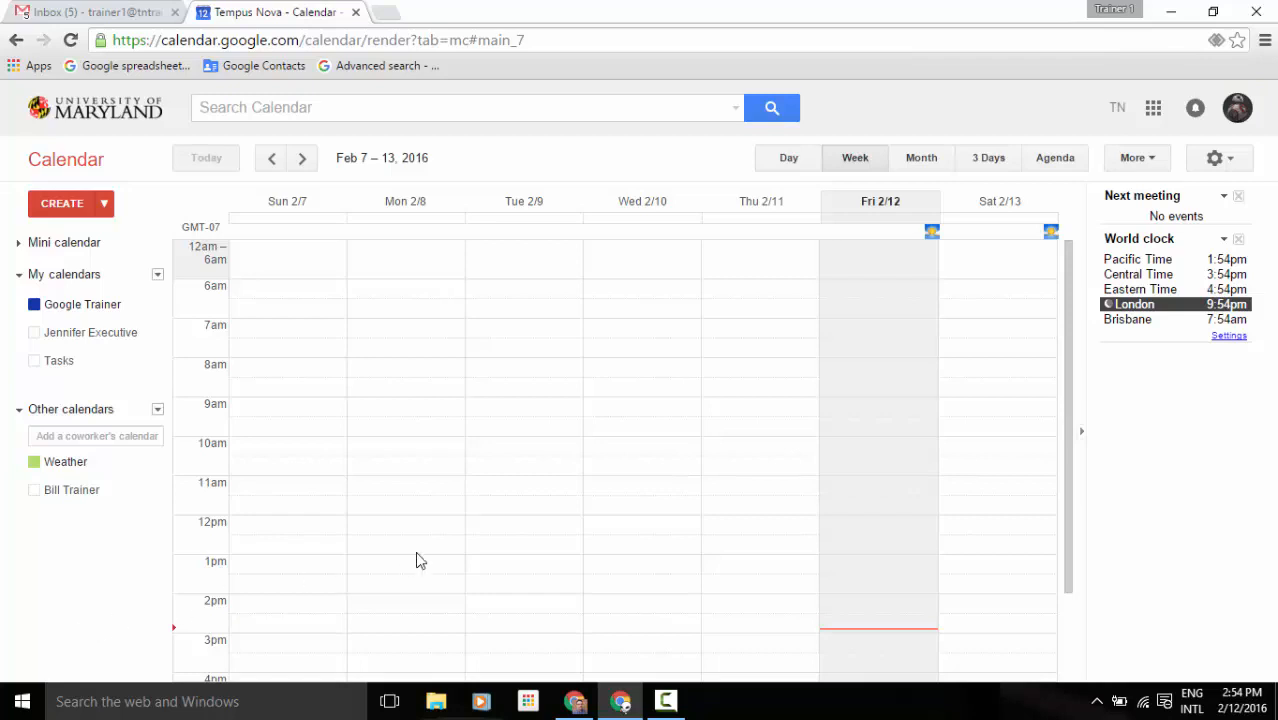
Create a 'Phone calls' event in the Friday Feb 12 4pm slot.
scroll(701, 484, down, 2)
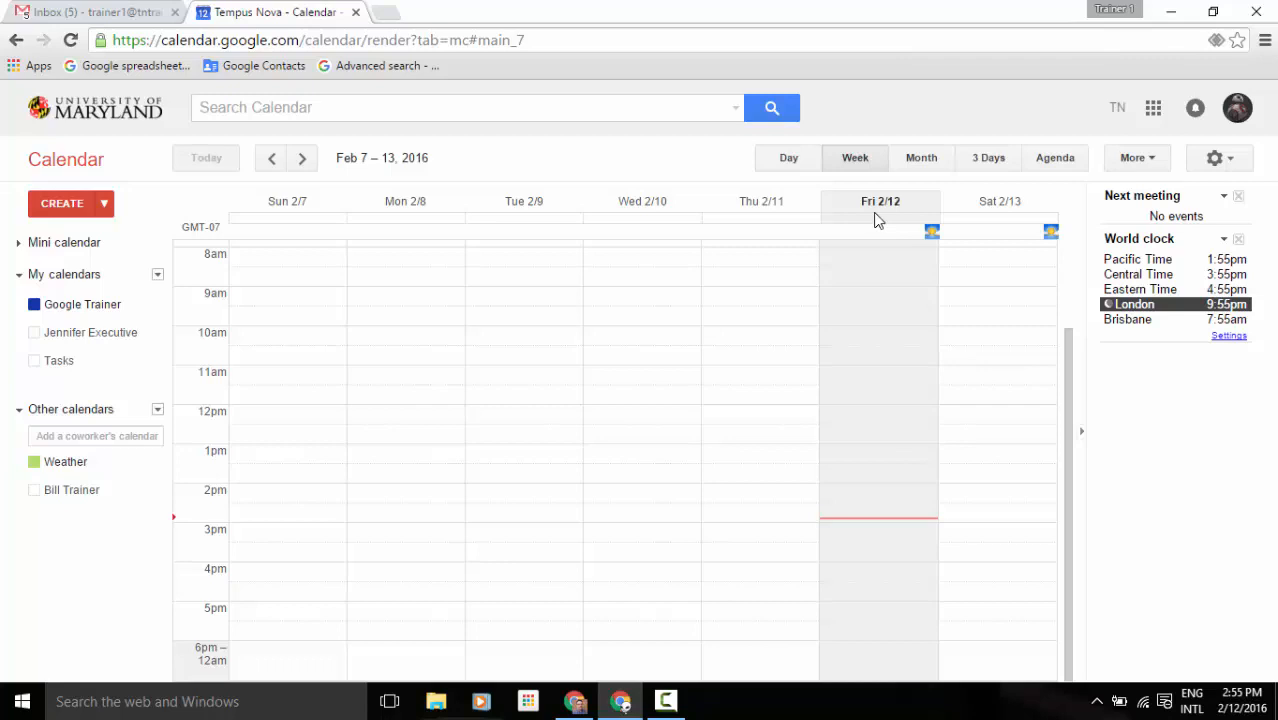
click(846, 583)
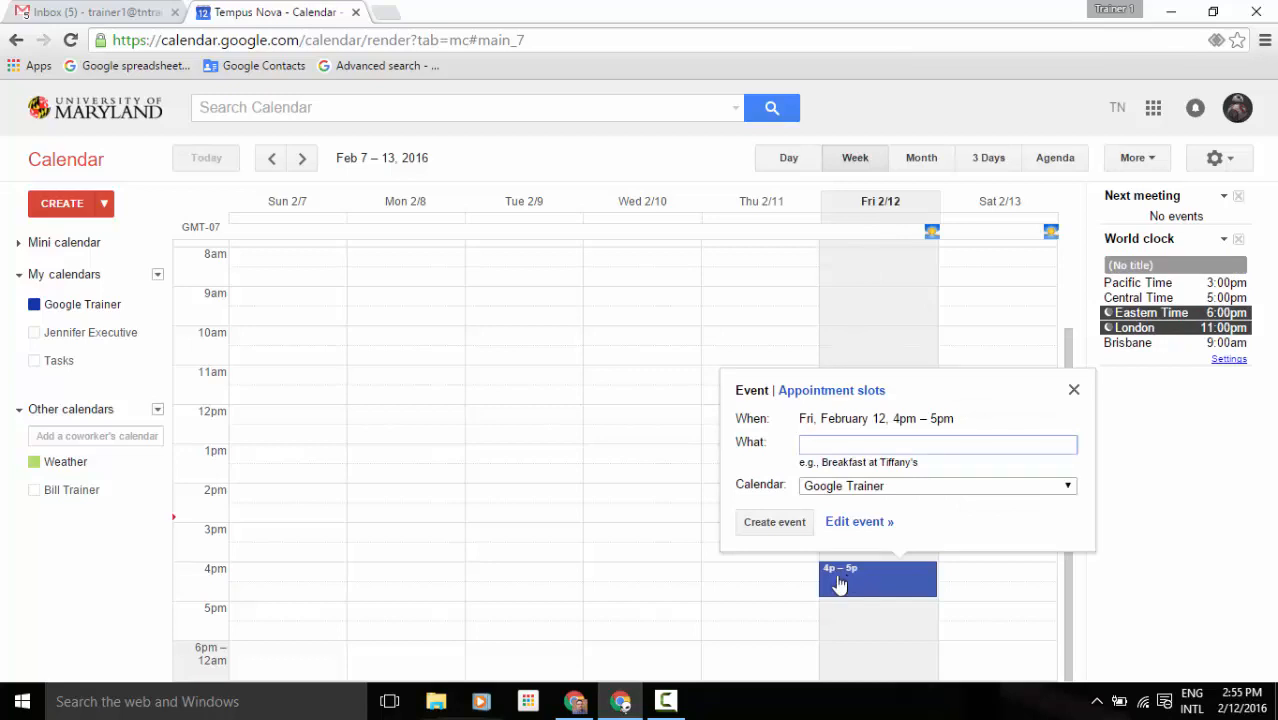
text(Phone calls)
click(785, 530)
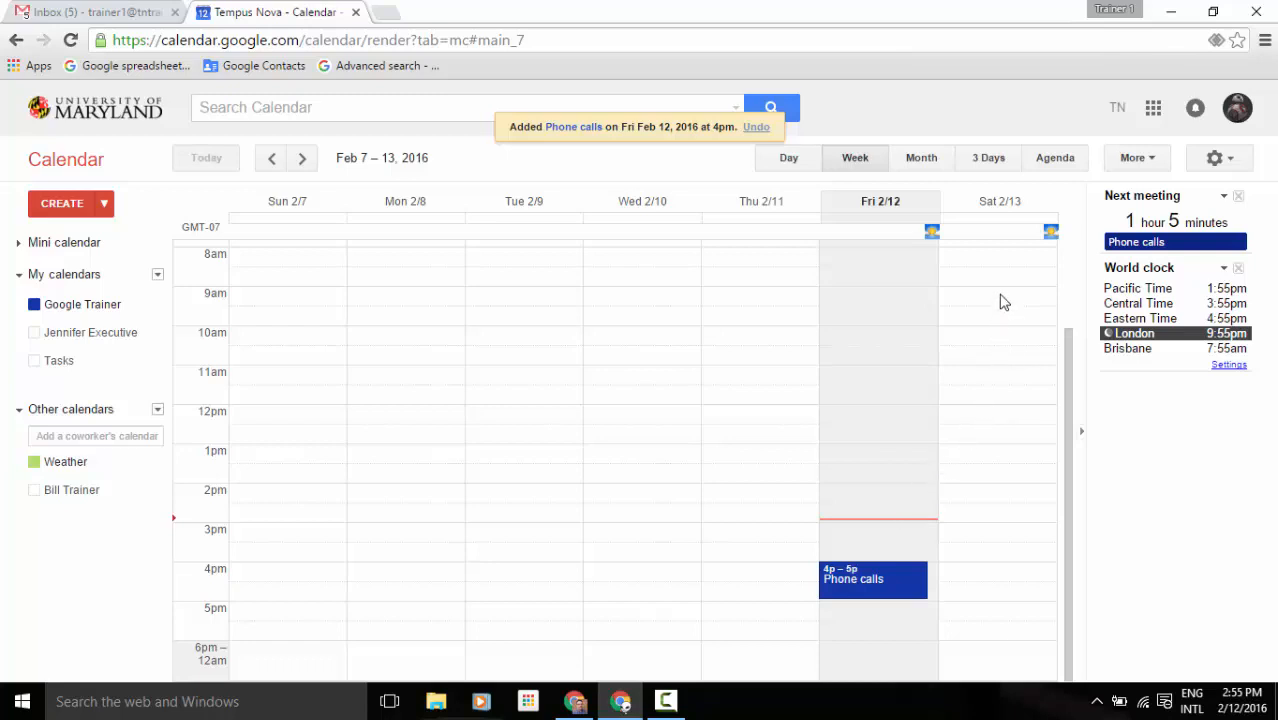
Create a 'Baseball Practice' event spanning Saturday Feb 13, 9–11:30am.
drag(1004, 302, 995, 379)
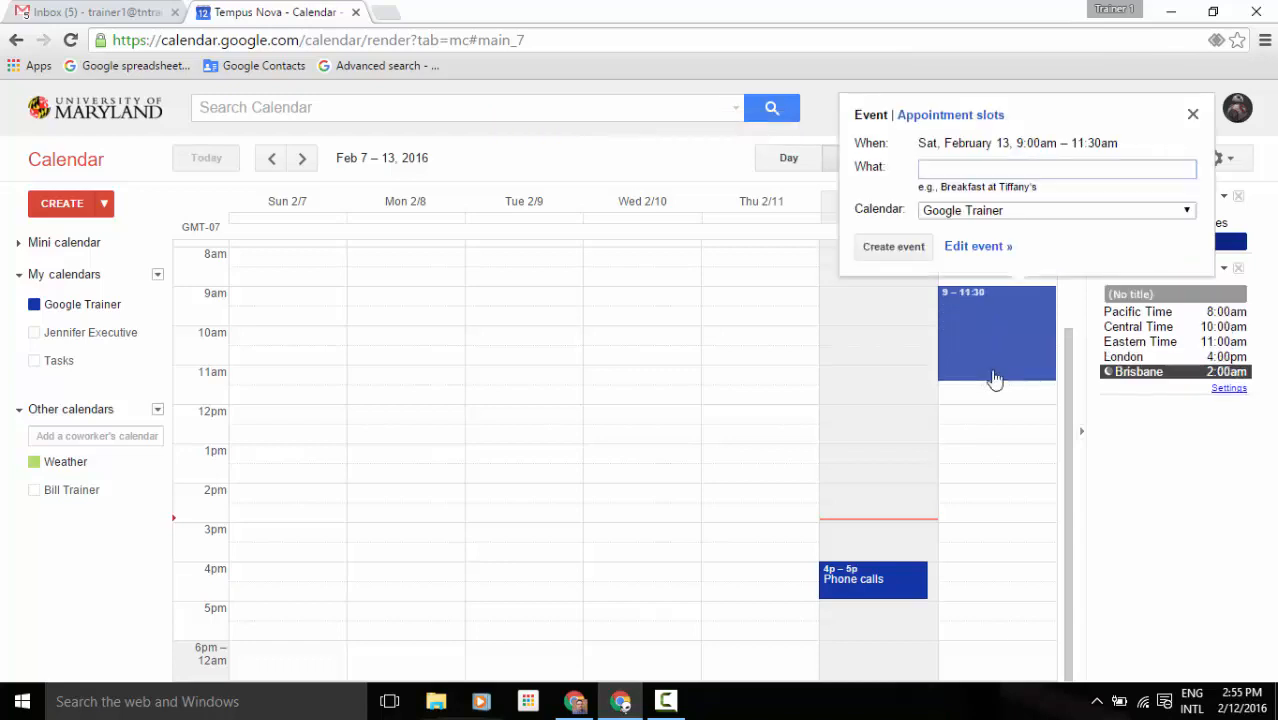
text(Baseball Practice)
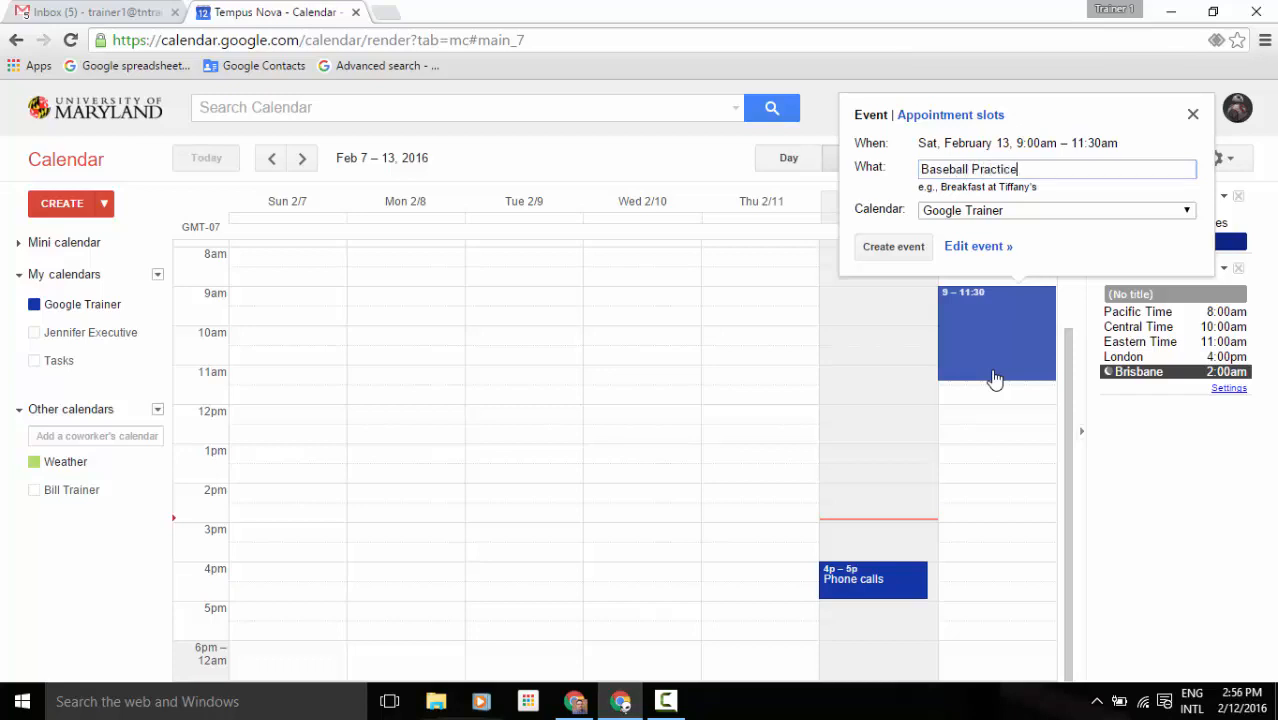
click(899, 252)
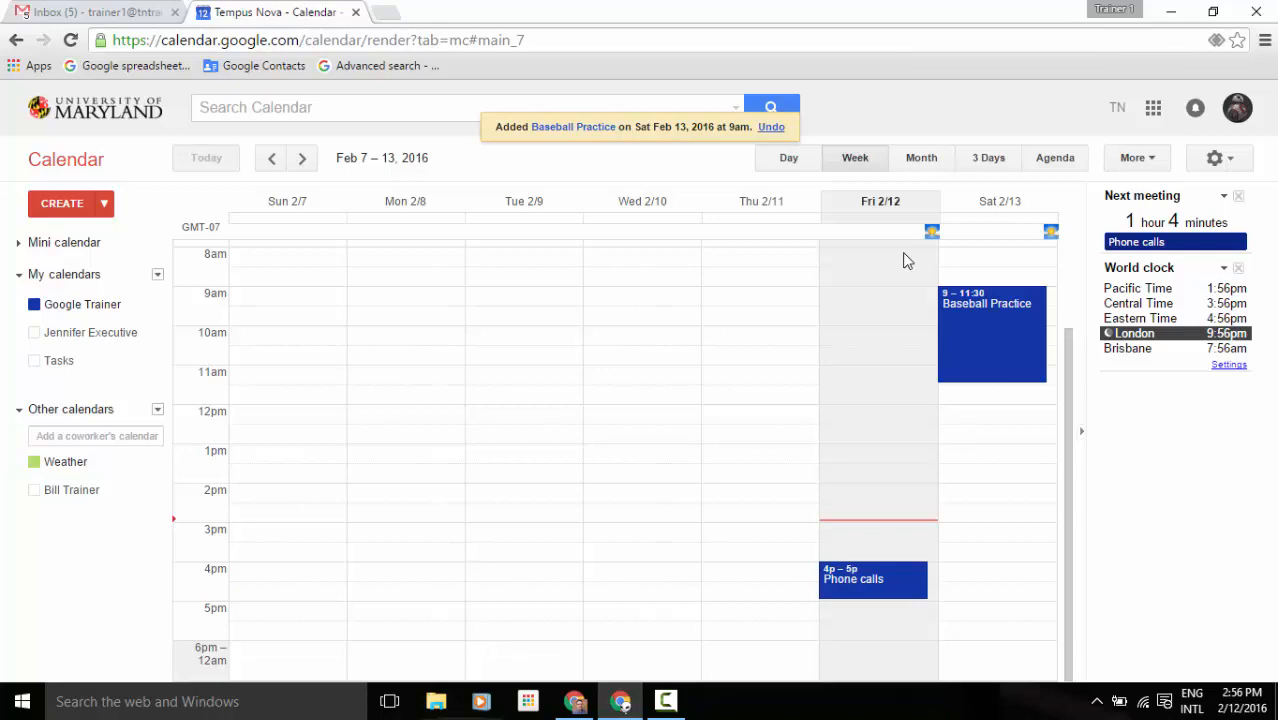
Quick Add 'Lunch on Saturday at noon with Bob' as a new event.
click(105, 205)
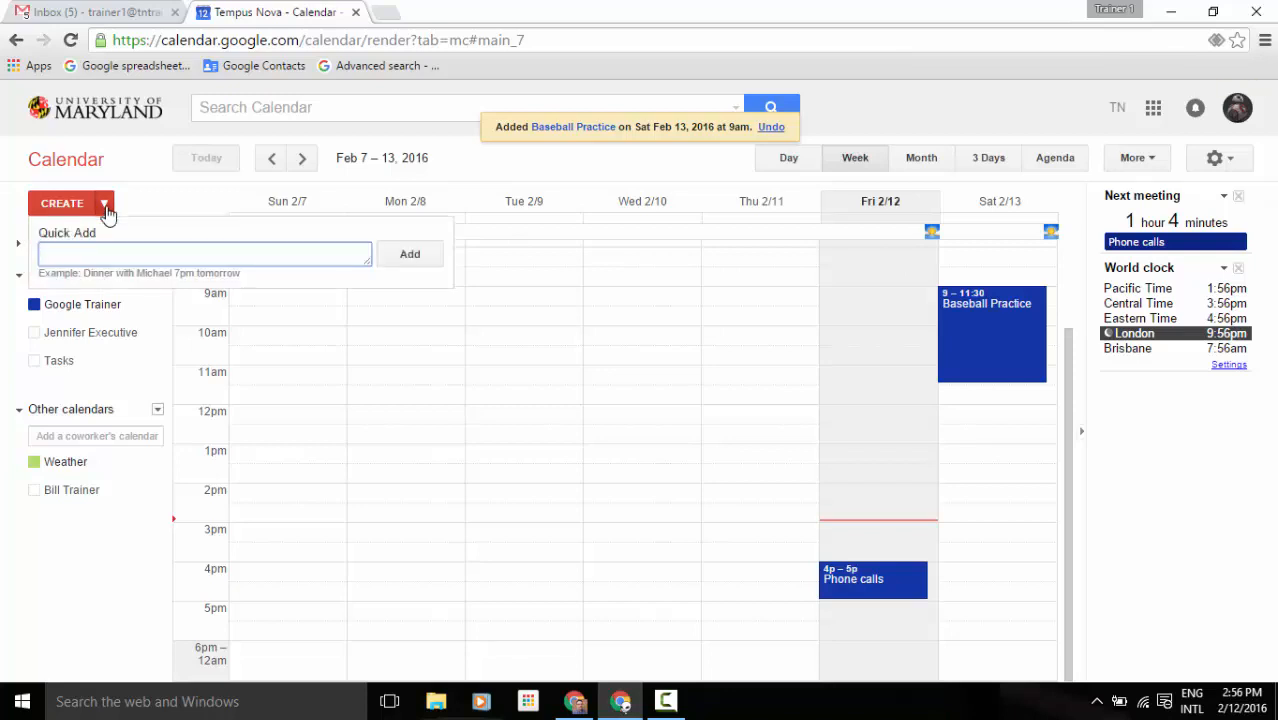
text(Lunch on Saturday at noon with )
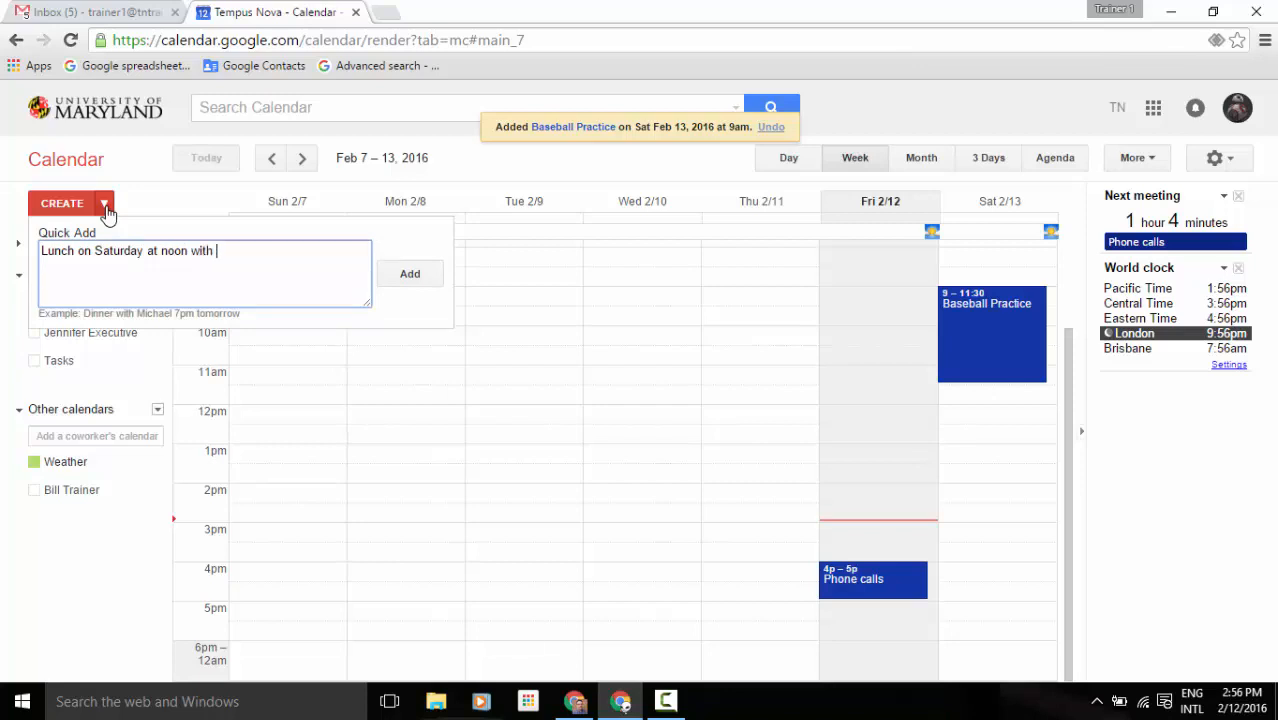
text(Bob)
key(Return)
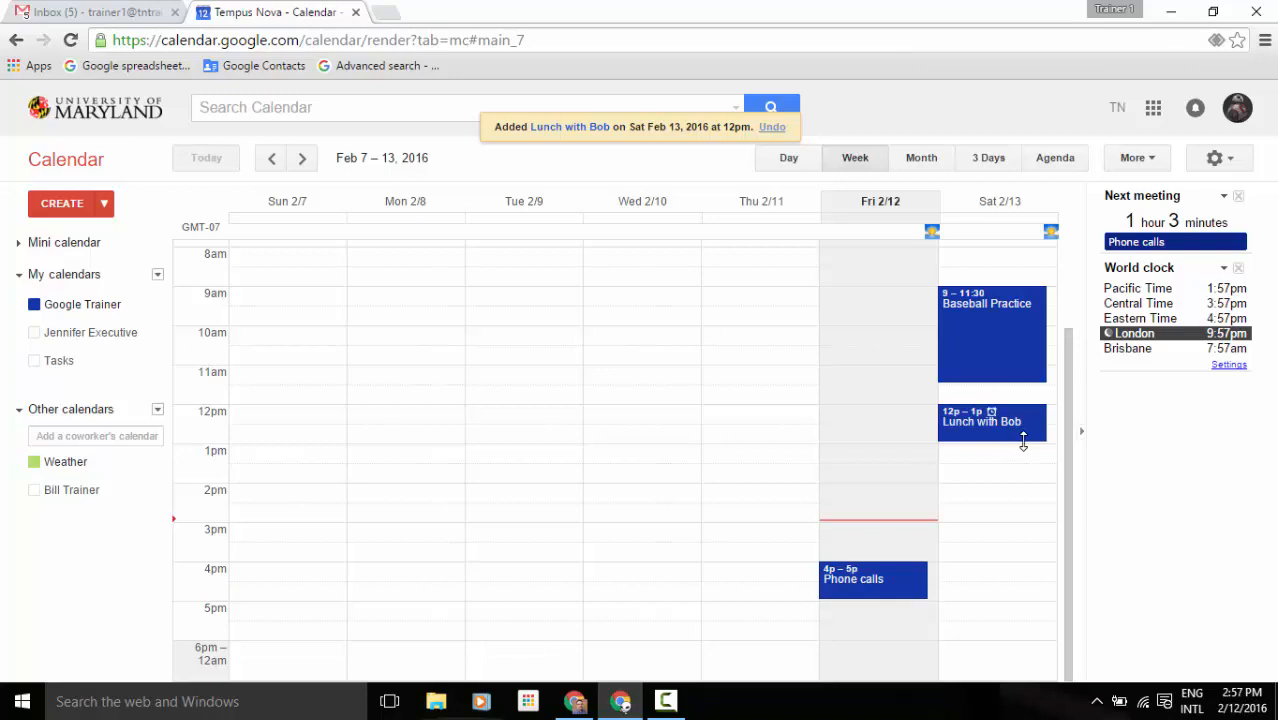
End Lunch with Bob at 12:30, extend Phone calls to two hours, and move it to Saturday 3–5pm.
drag(1023, 444, 1025, 431)
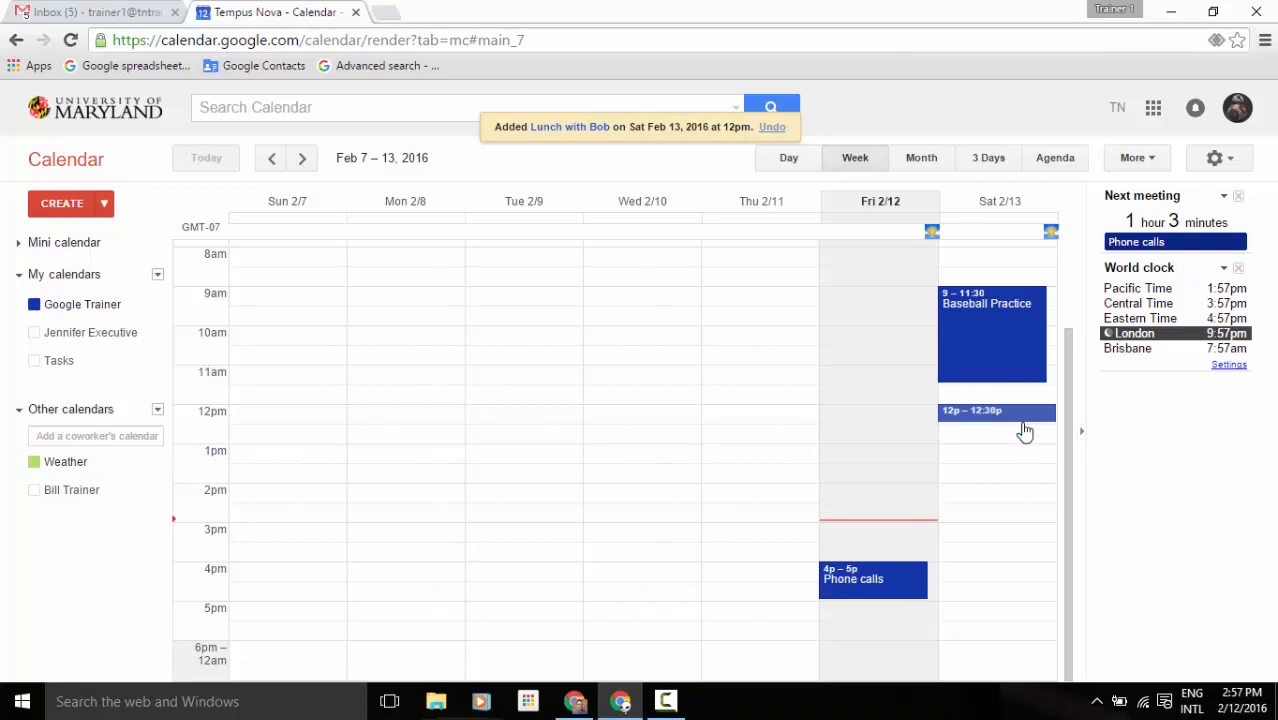
drag(1025, 431, 1024, 427)
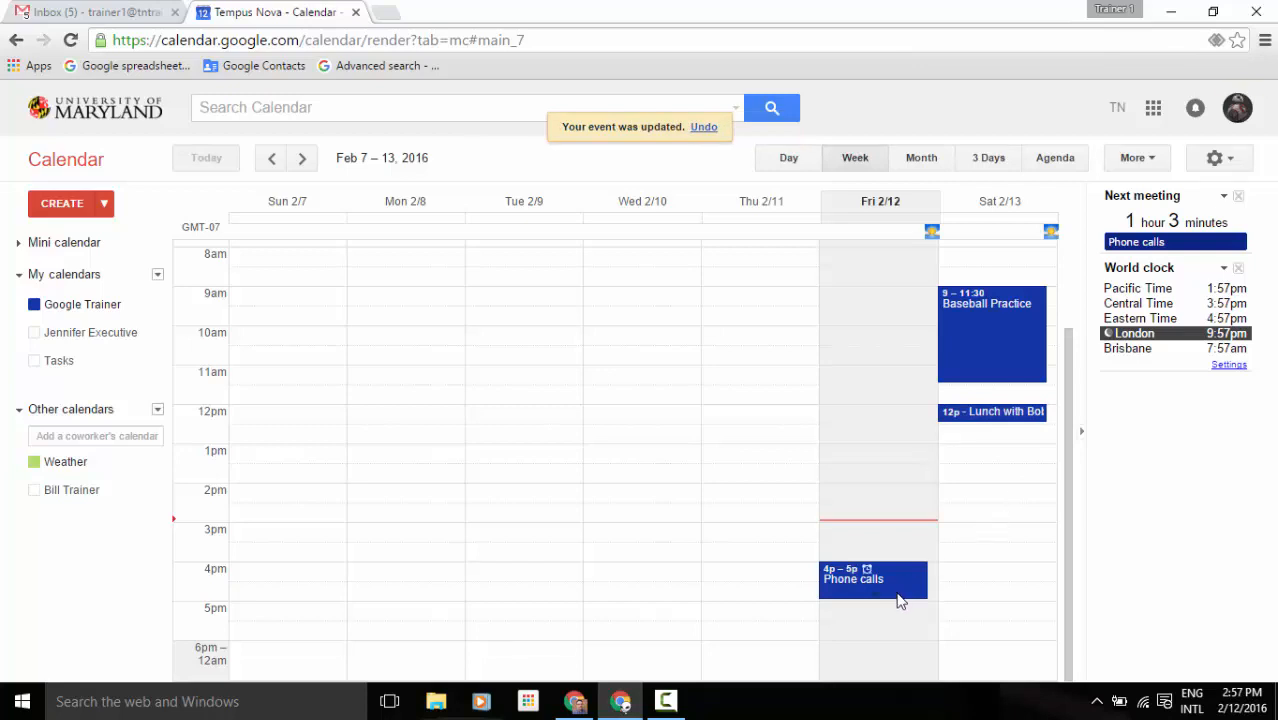
drag(897, 609, 890, 634)
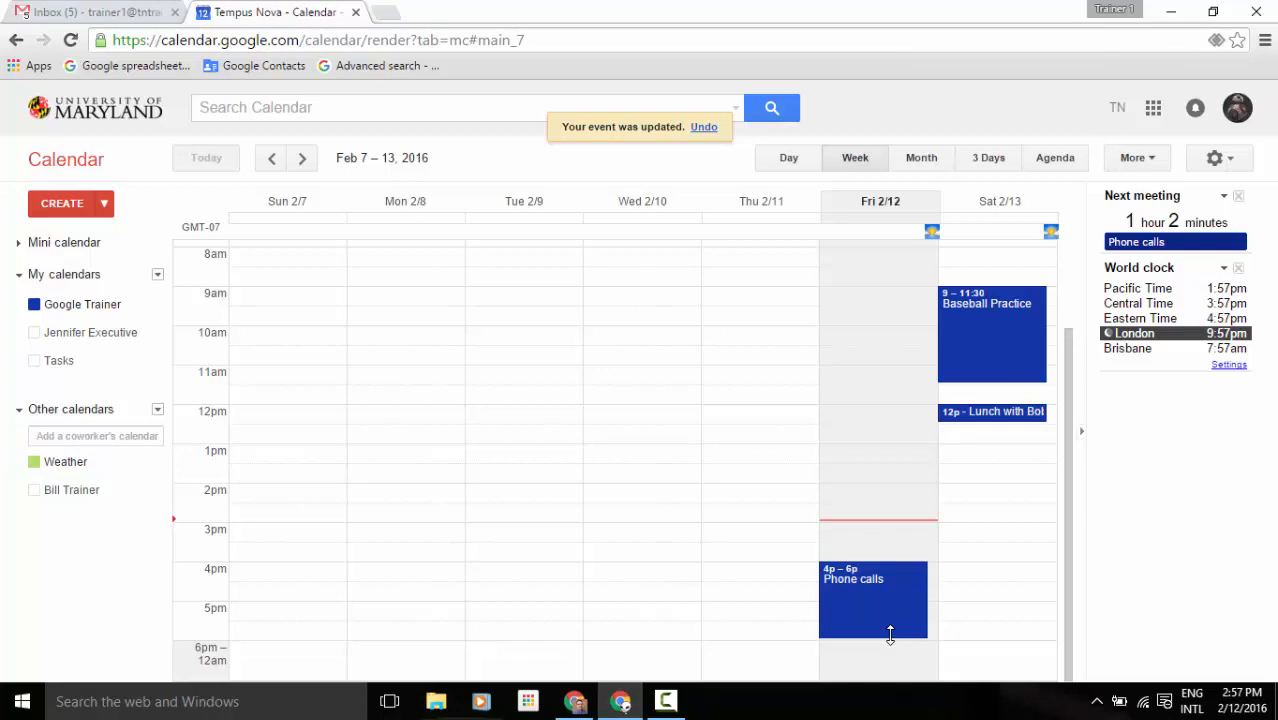
drag(893, 608, 997, 574)
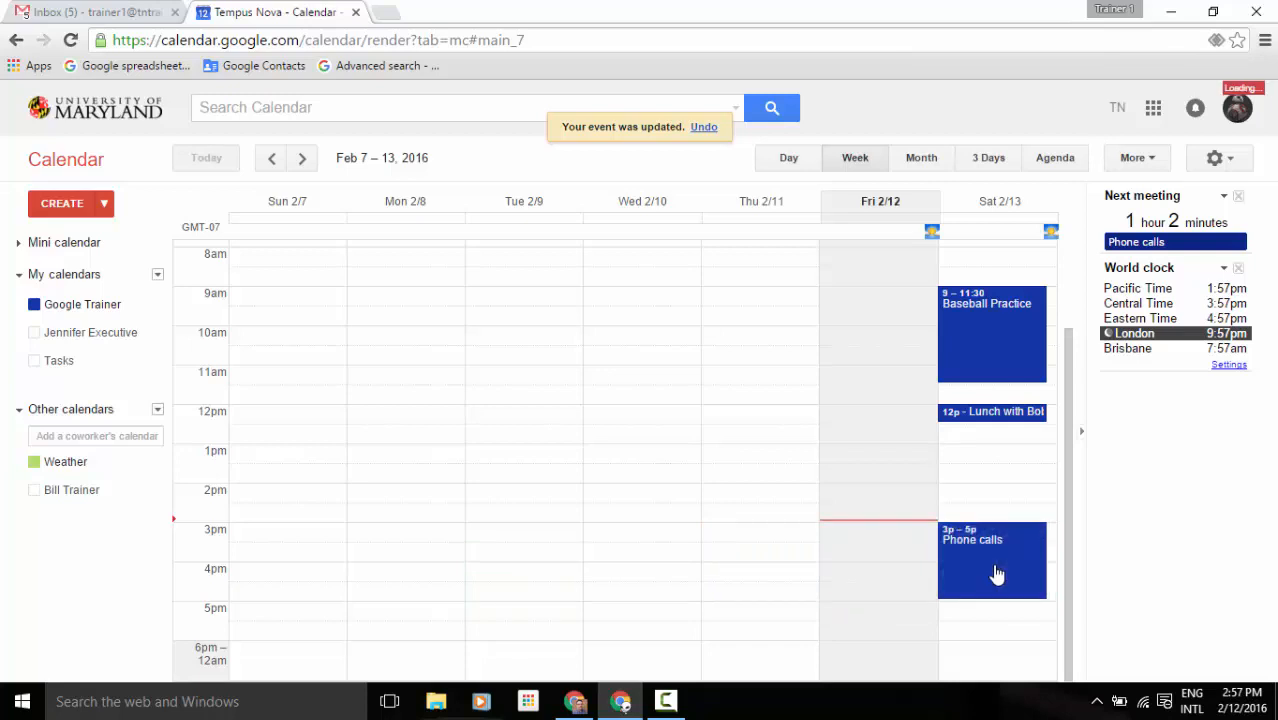
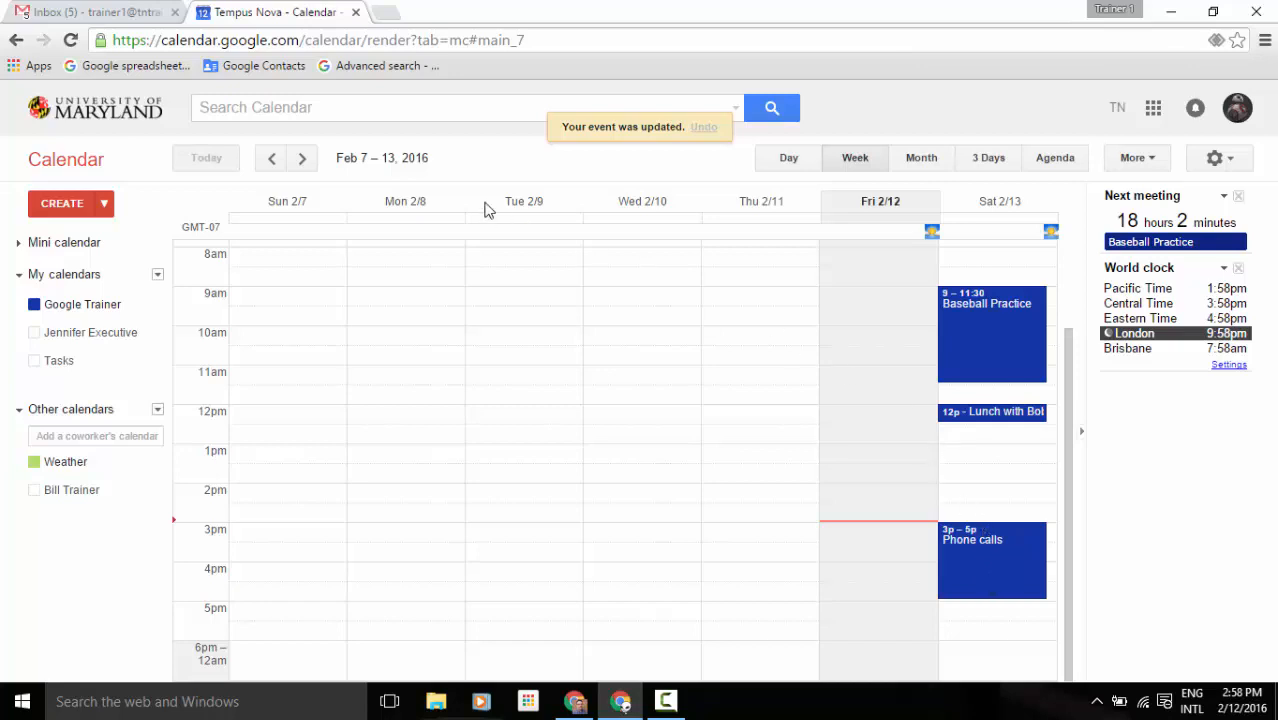
Advance the Week view from Feb 7–13 to Feb 14–20, 2016.
click(306, 159)
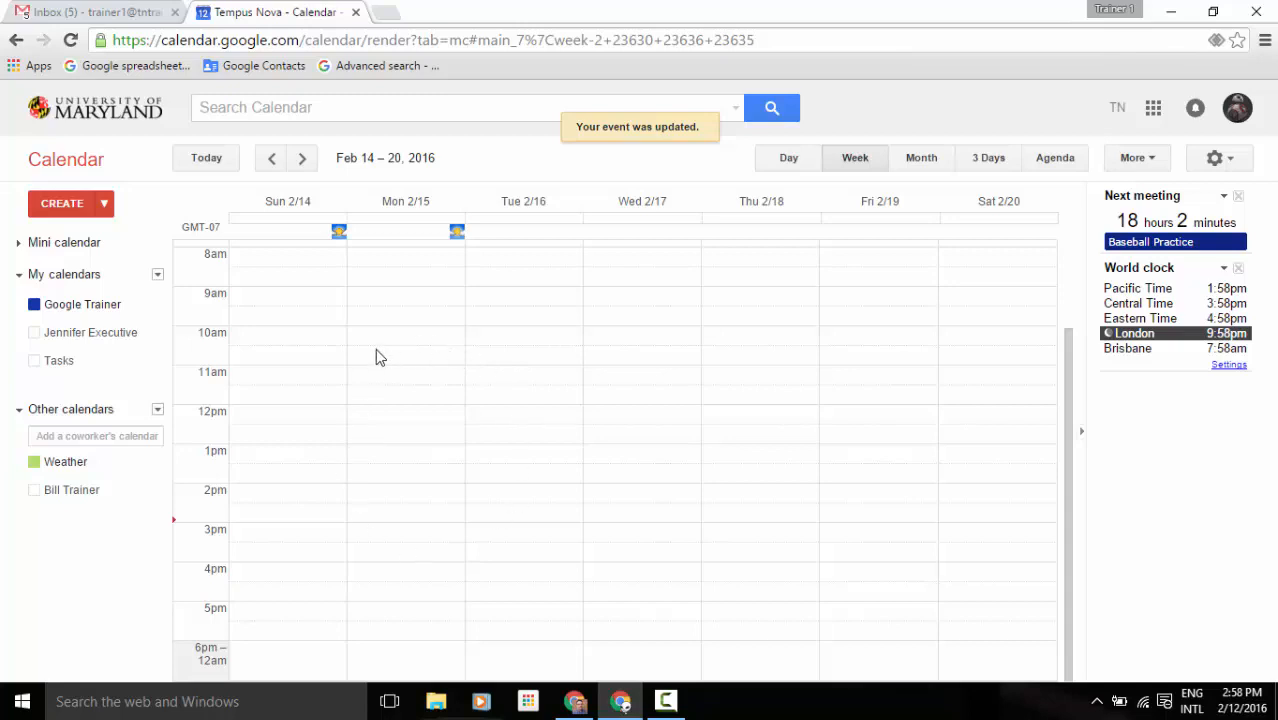
click(374, 459)
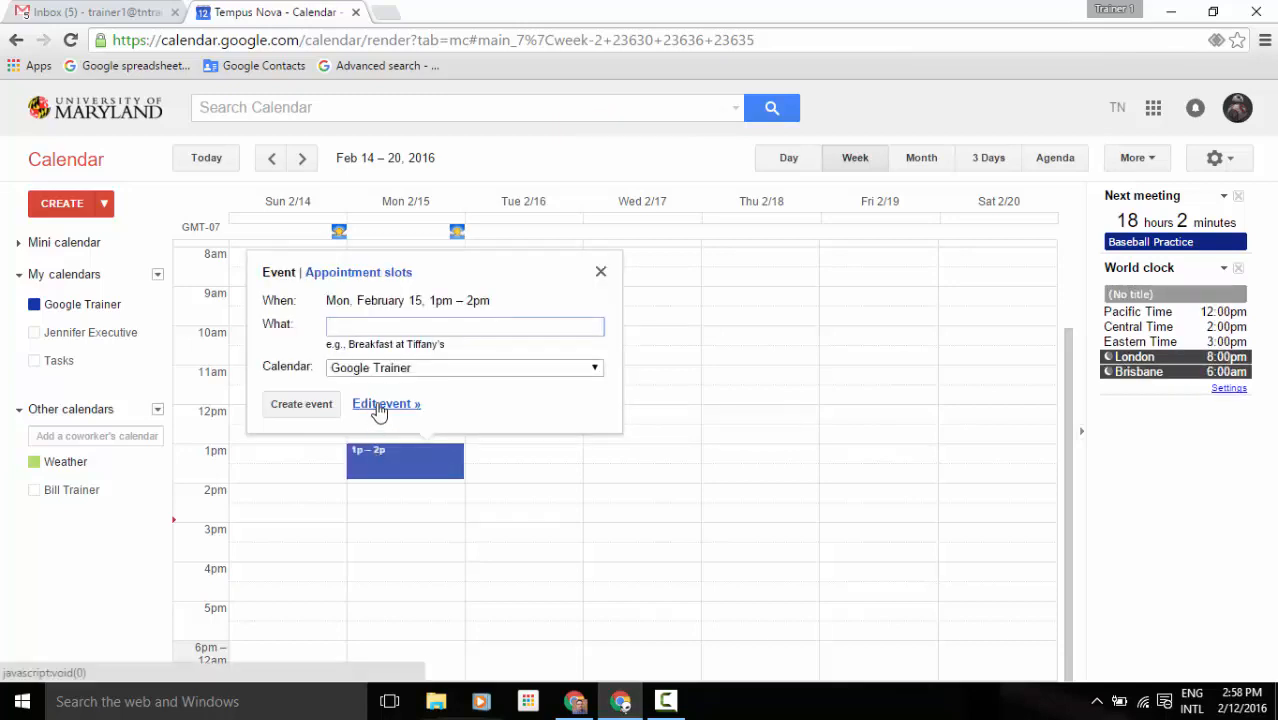
click(379, 411)
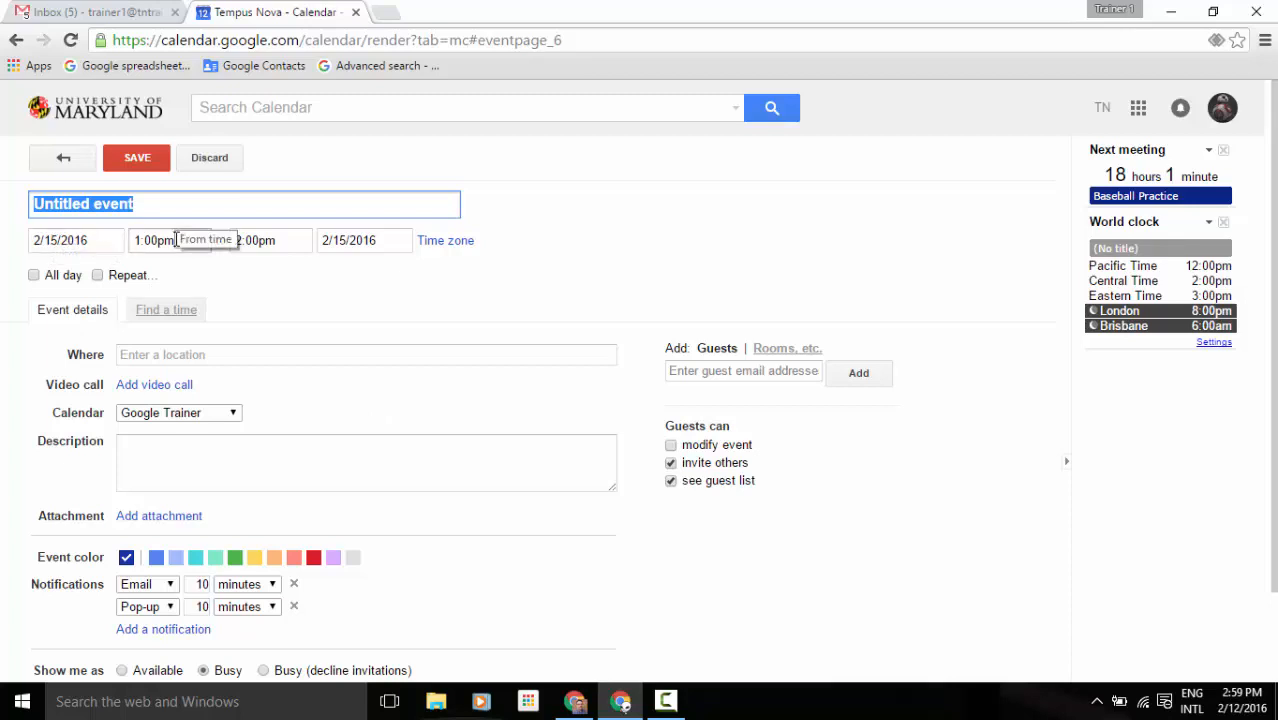
click(63, 160)
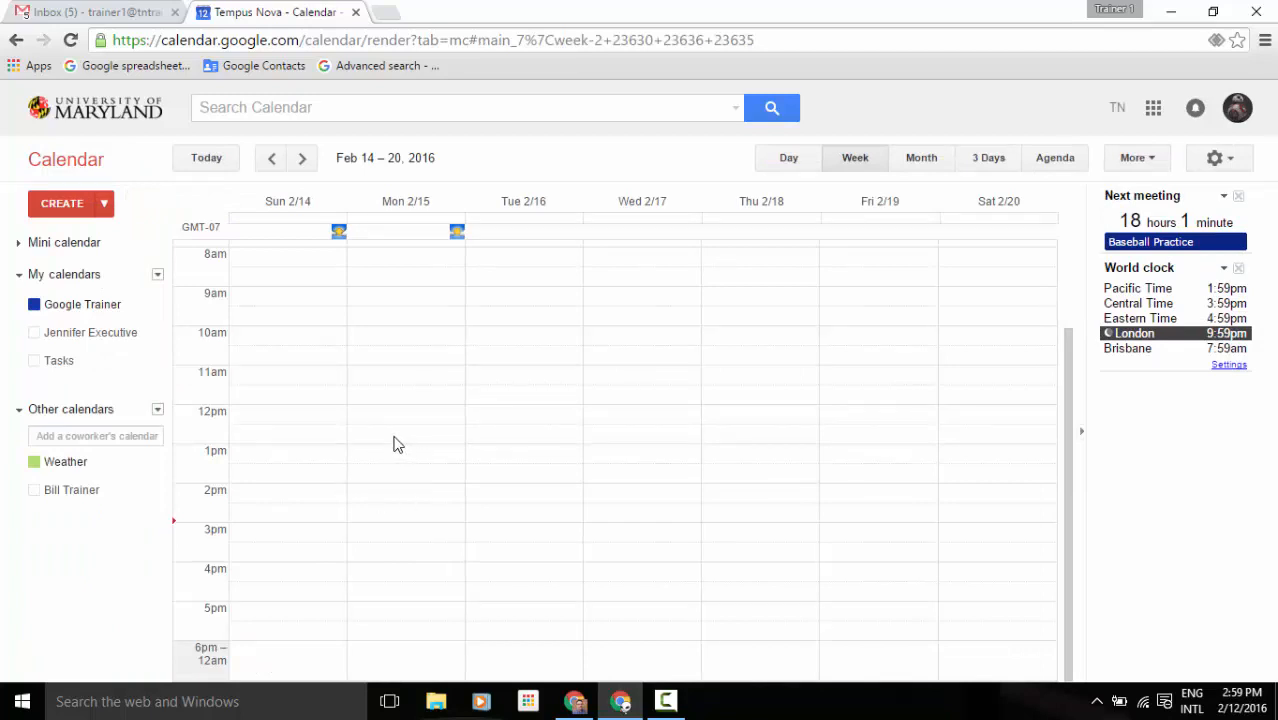
Start a new event titled 'Meeting' on 2/15/2016 at 1:00pm.
click(65, 214)
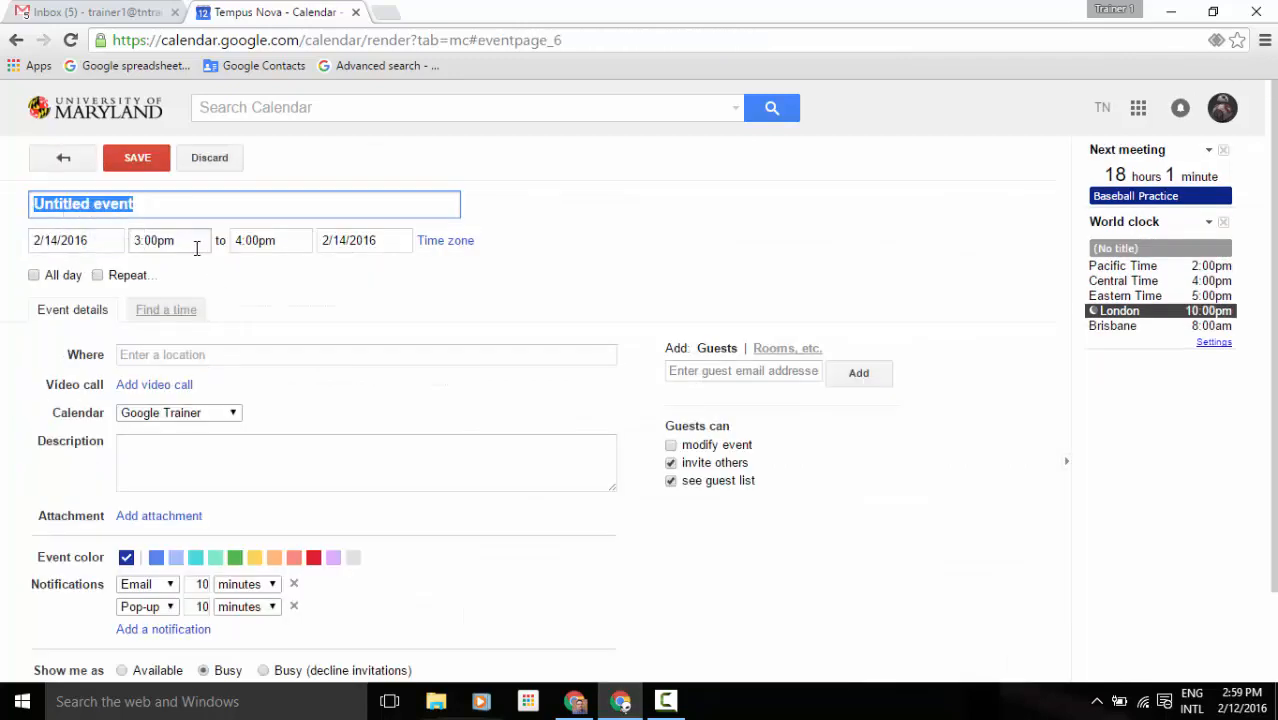
click(102, 240)
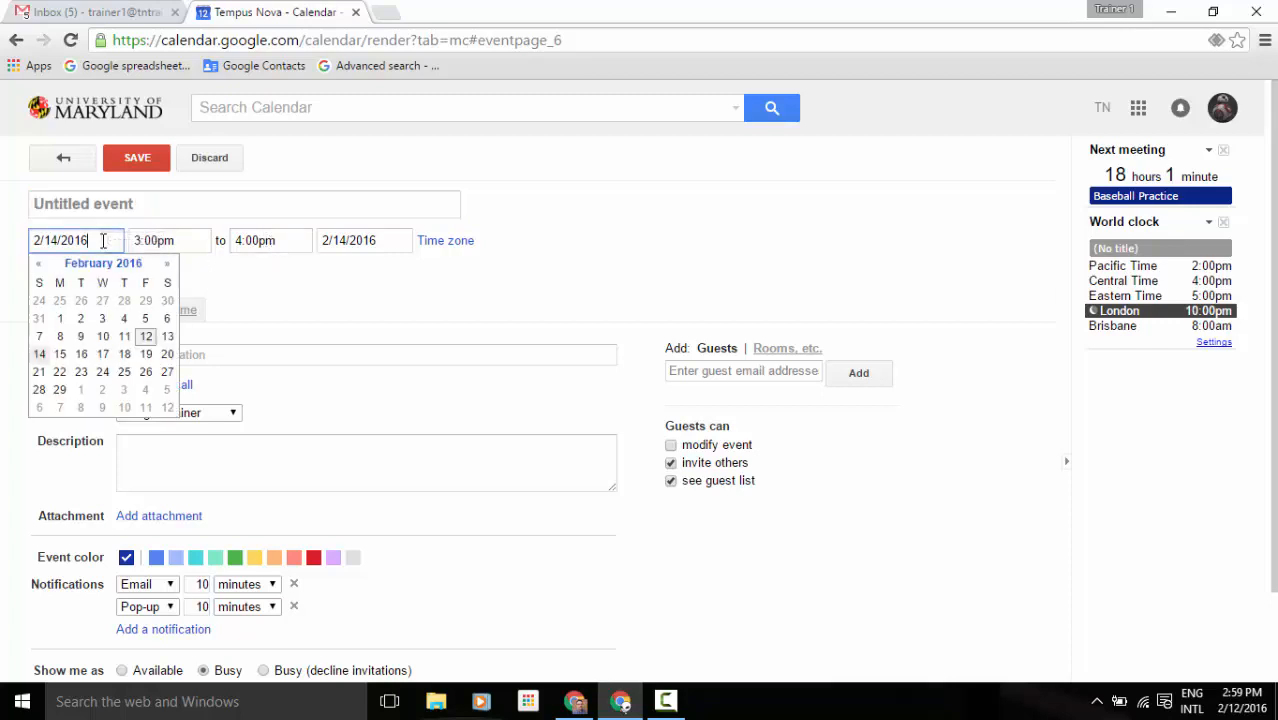
click(60, 354)
click(155, 240)
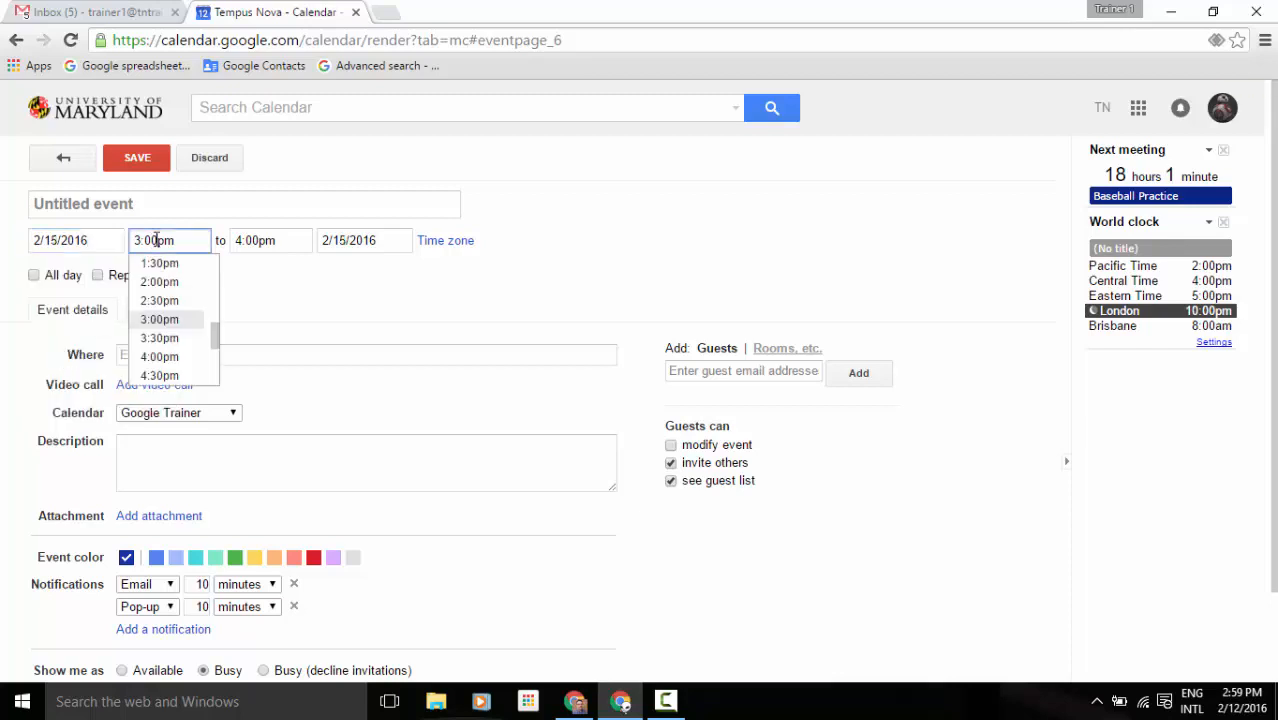
scroll(203, 268, up, 2)
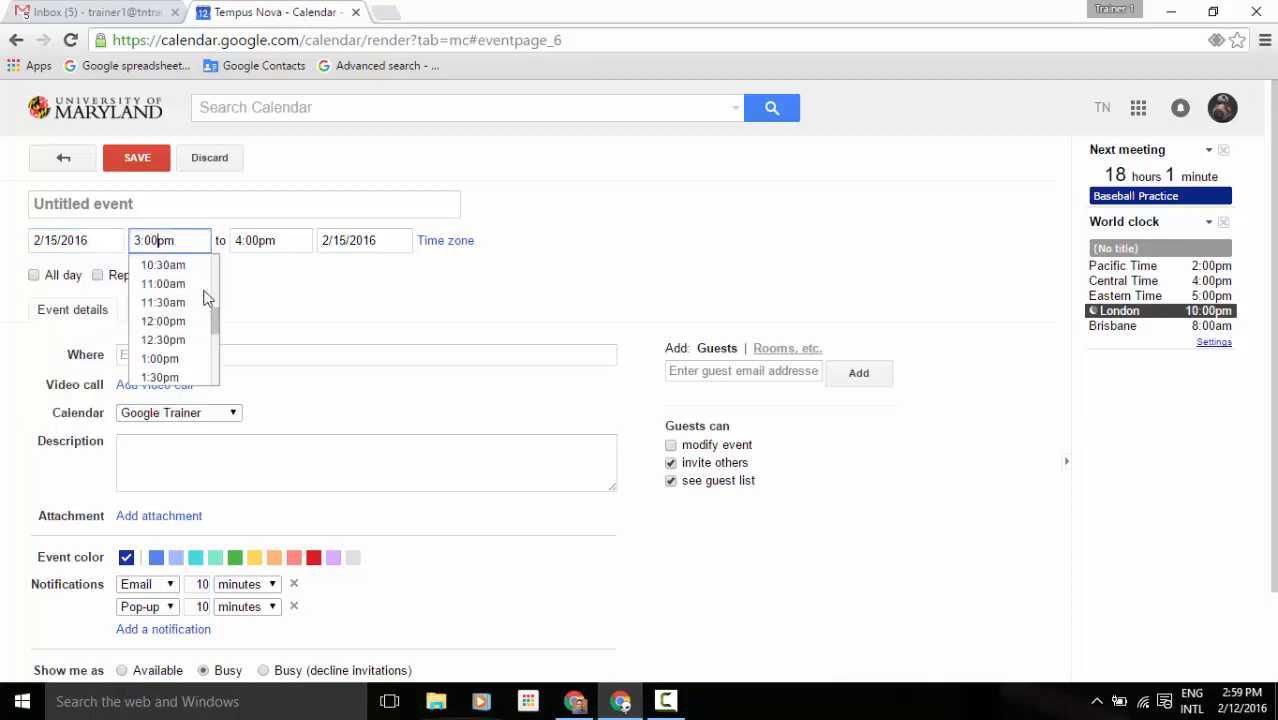
click(179, 358)
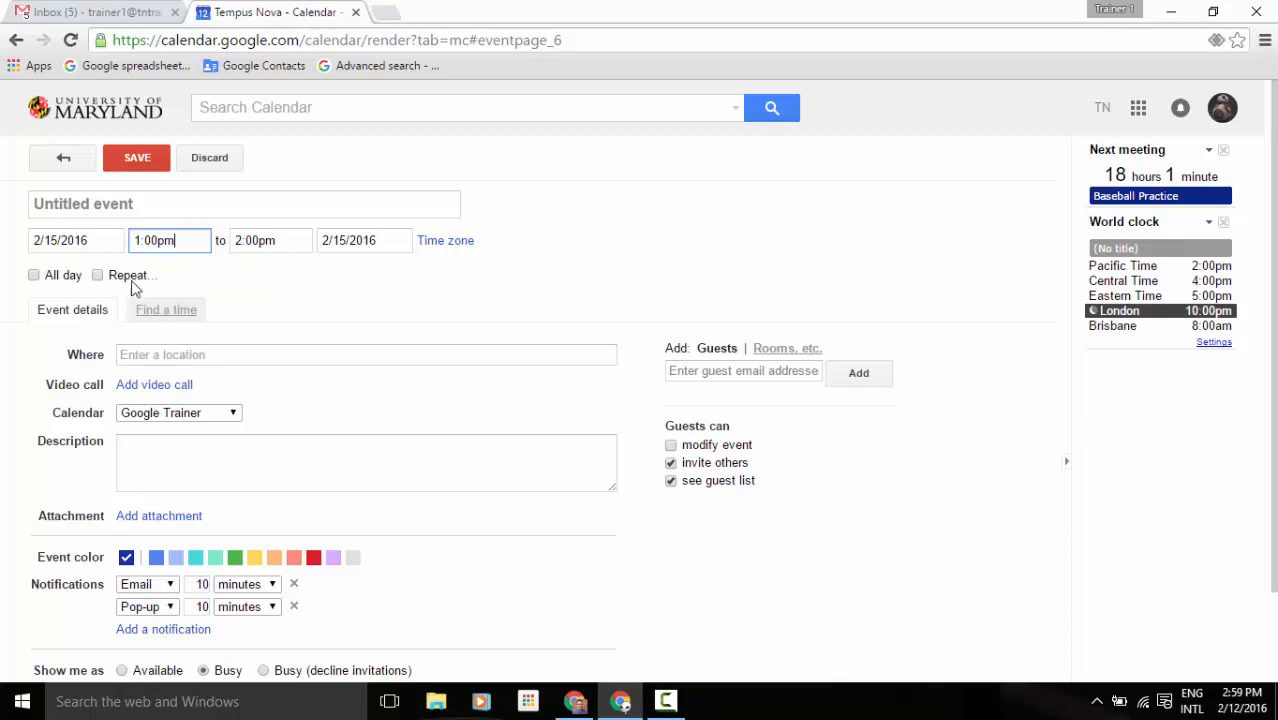
click(115, 205)
text(M)
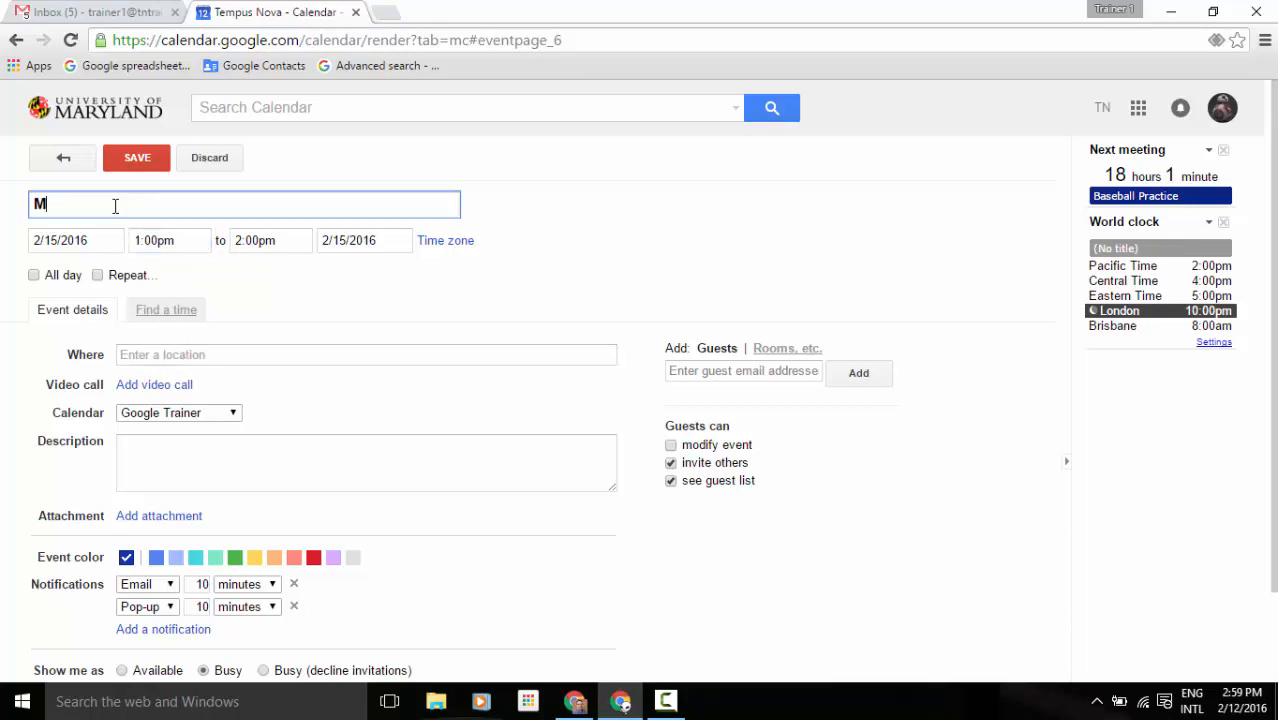
text(eeting)
Adjust the Meeting's times to start at 1:10pm and end at 2:00pm.
click(86, 241)
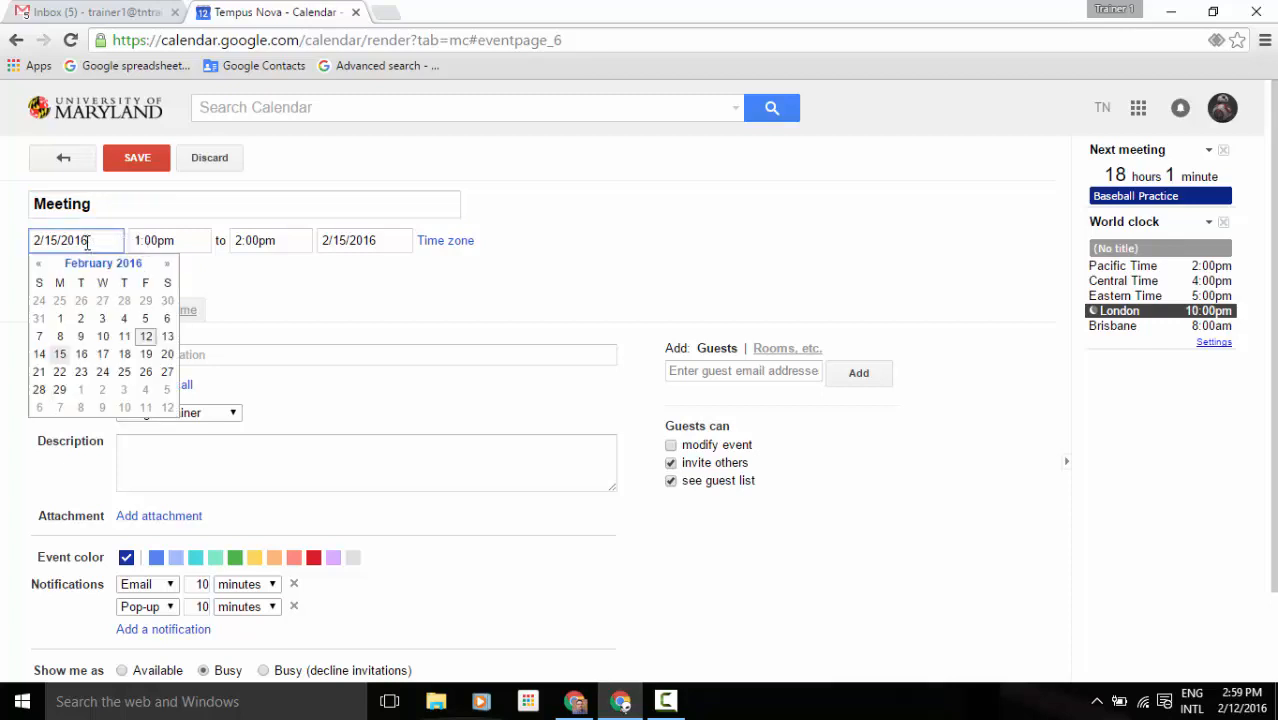
click(152, 240)
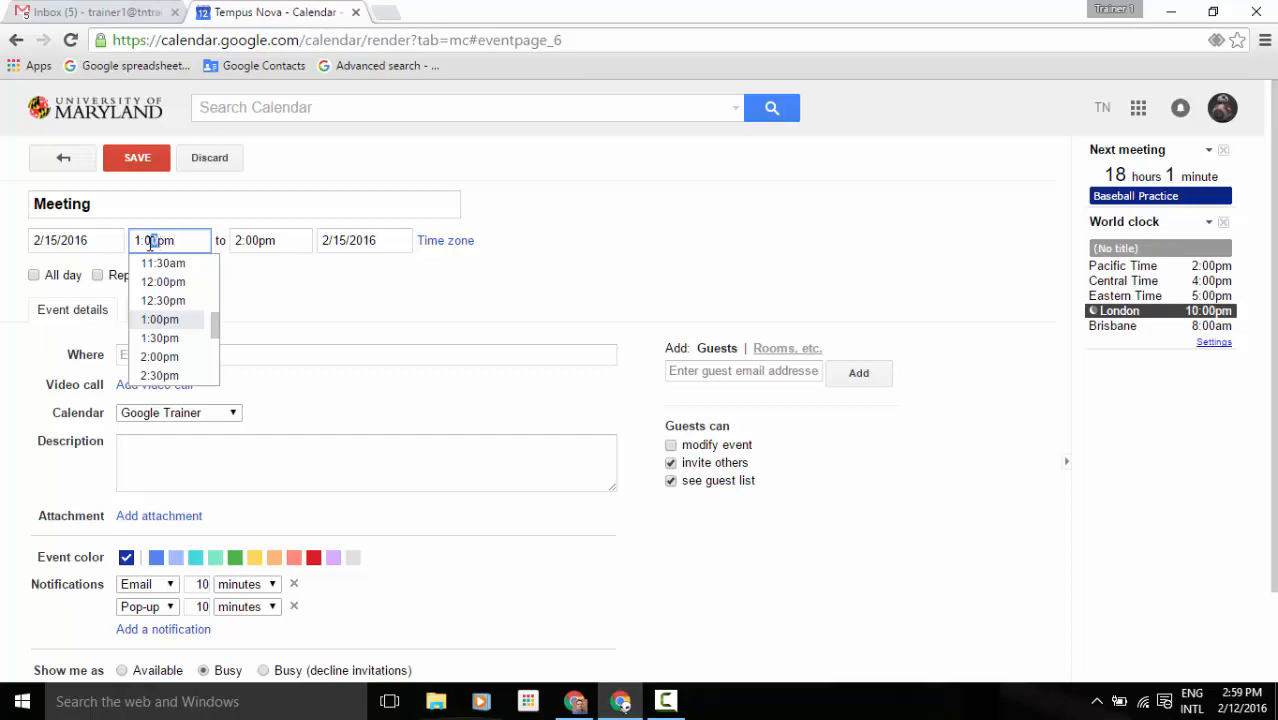
drag(145, 242, 159, 242)
text(10)
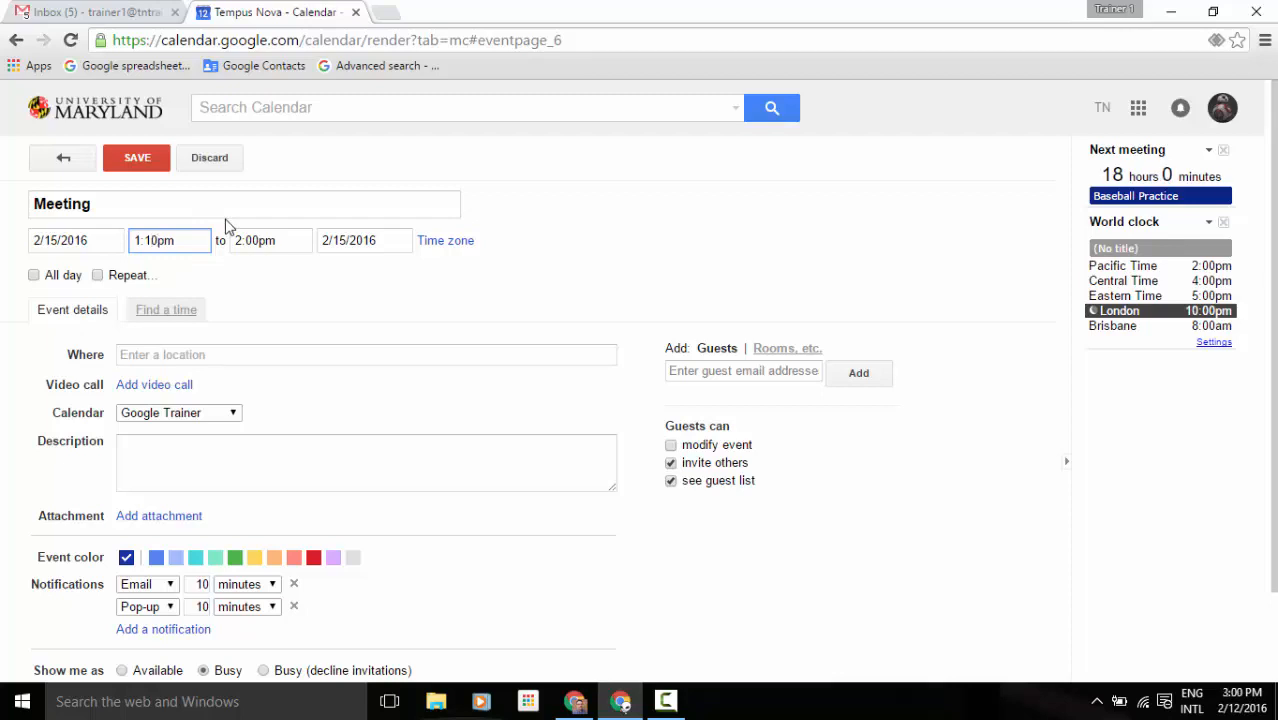
click(229, 273)
click(256, 244)
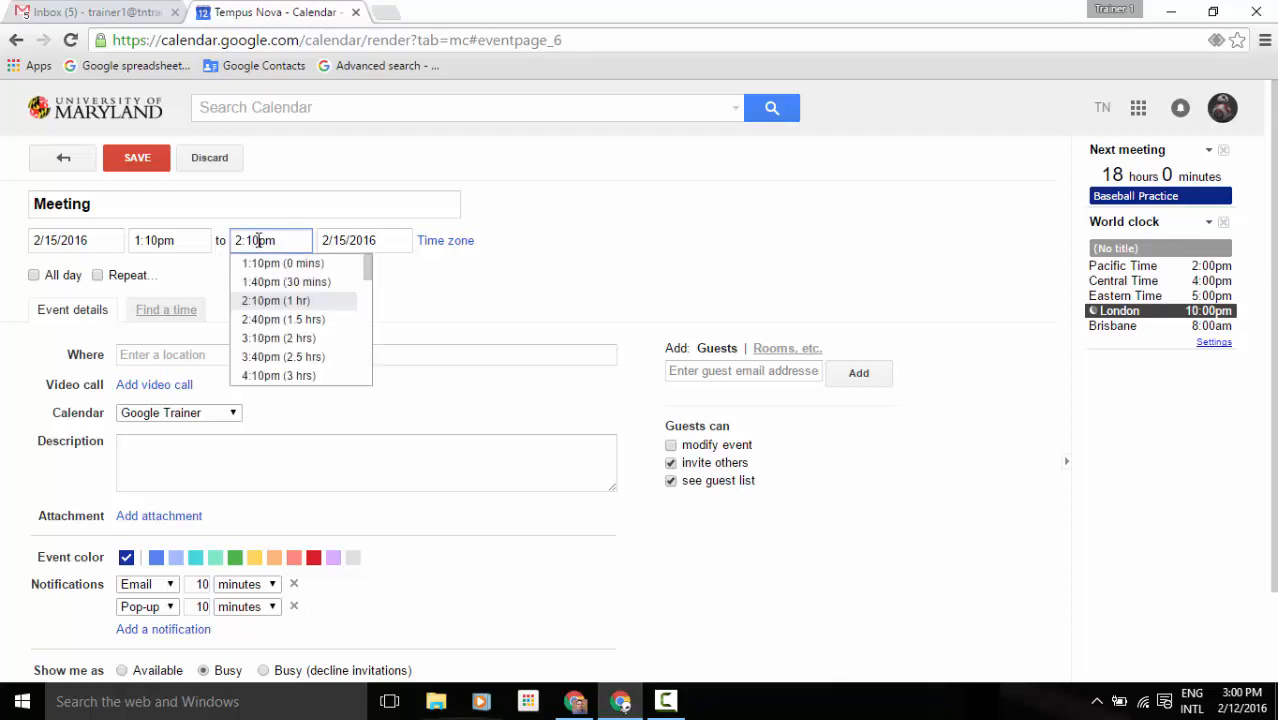
key(BackSpace)
text(0)
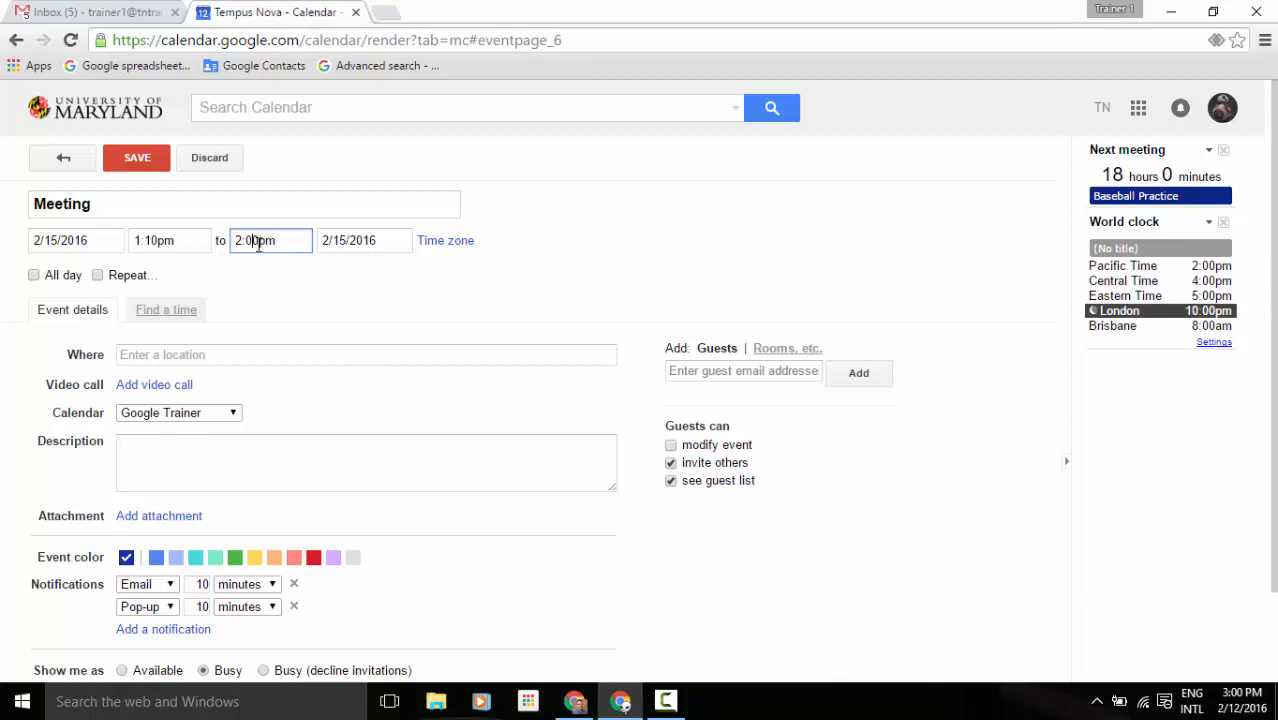
click(266, 263)
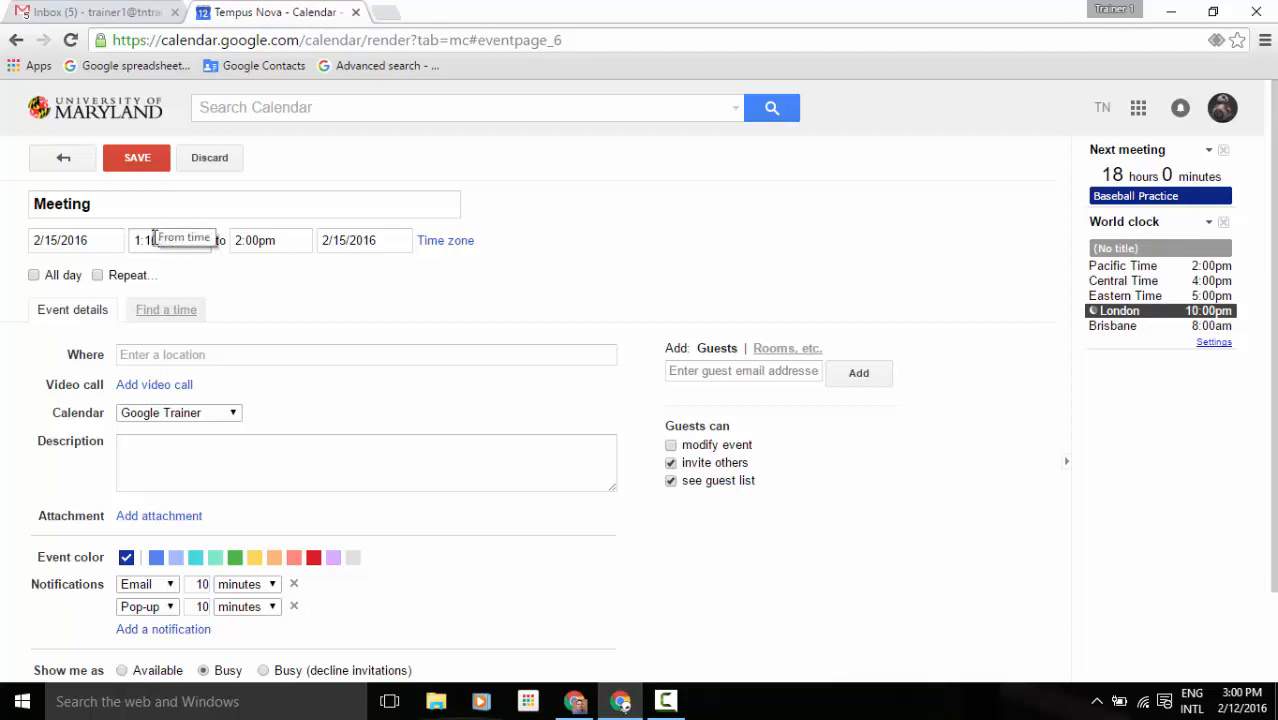
drag(146, 240, 159, 240)
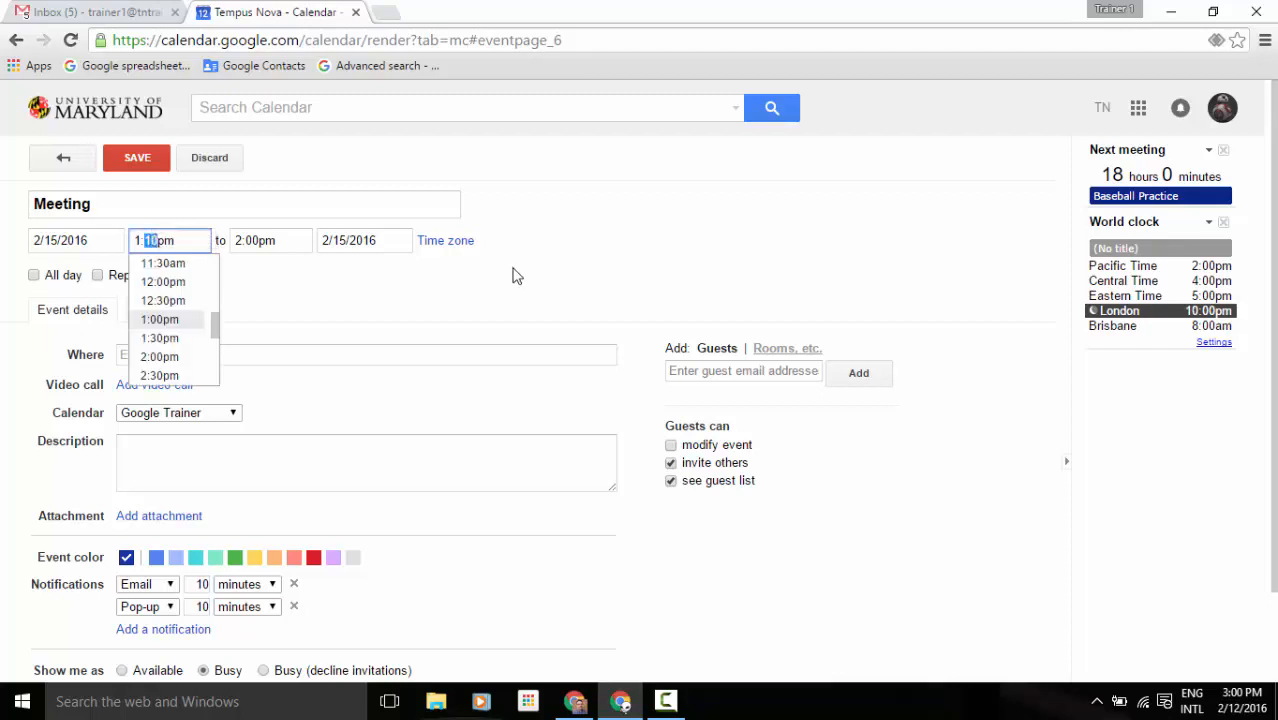
click(513, 276)
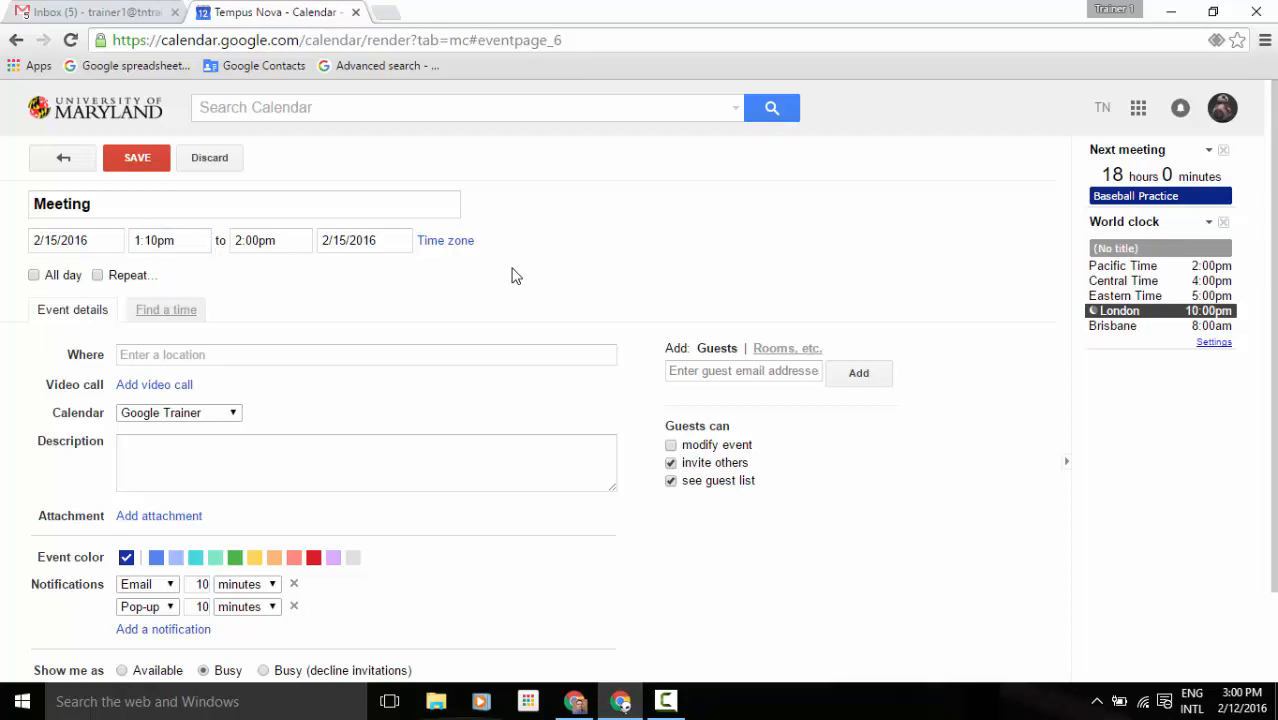
Set the Meeting's time zone to (GMT-07:00) Mountain Time after first trying Pacific Time.
click(441, 246)
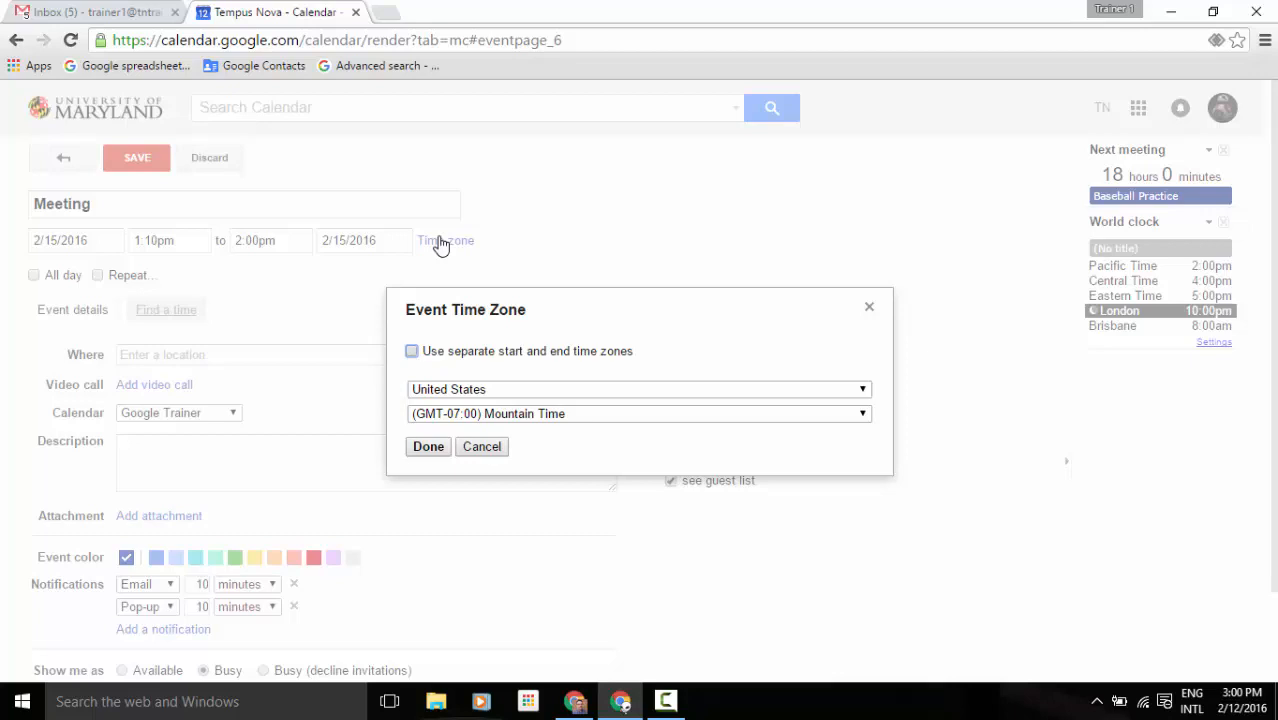
click(412, 354)
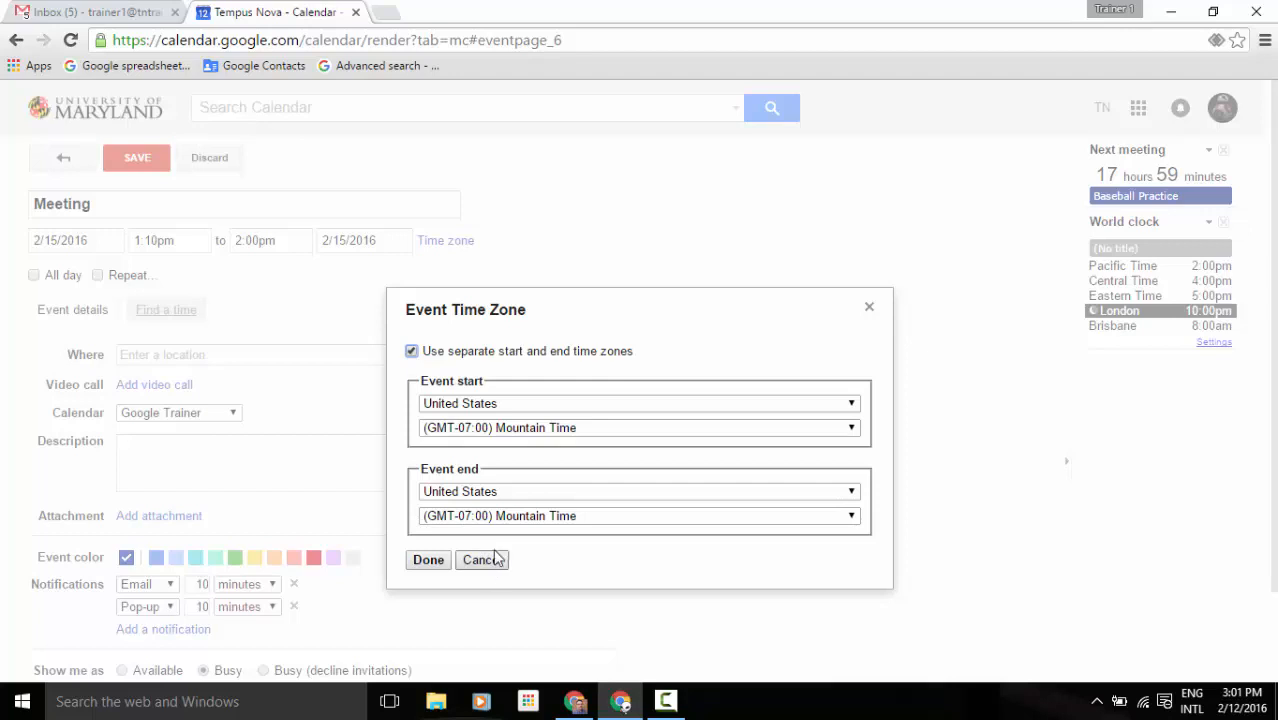
click(412, 352)
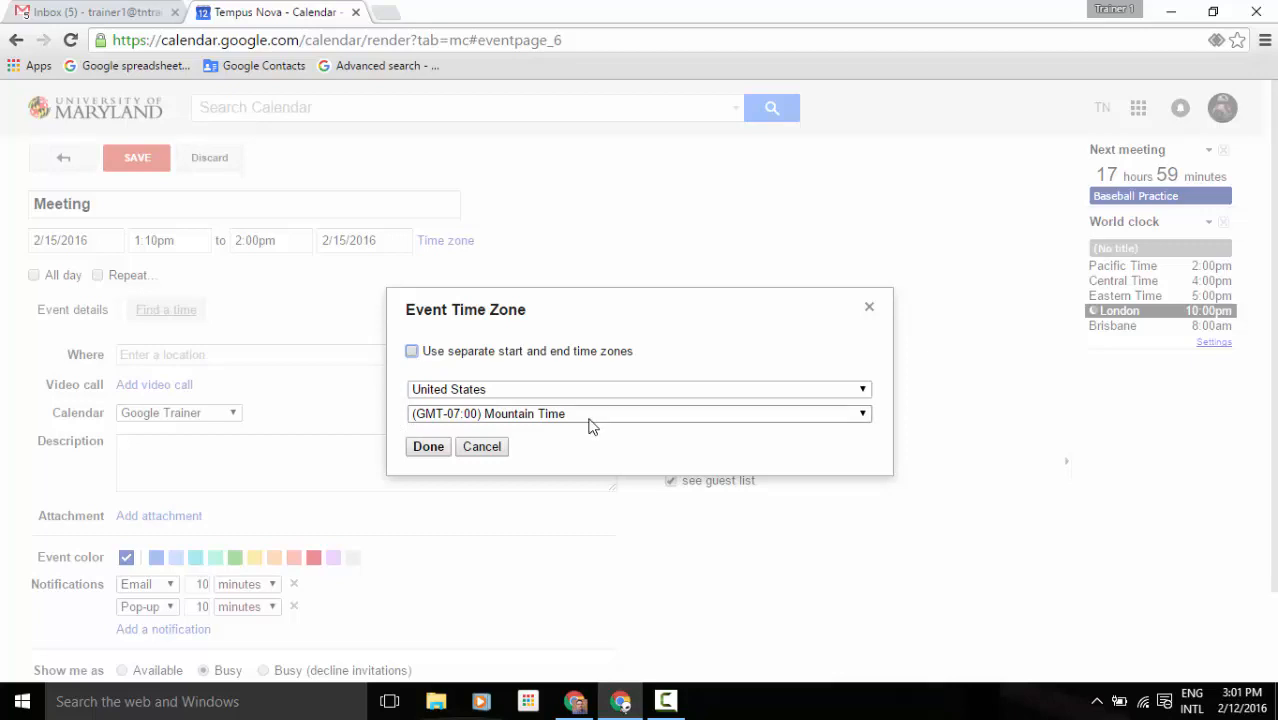
click(589, 419)
click(578, 477)
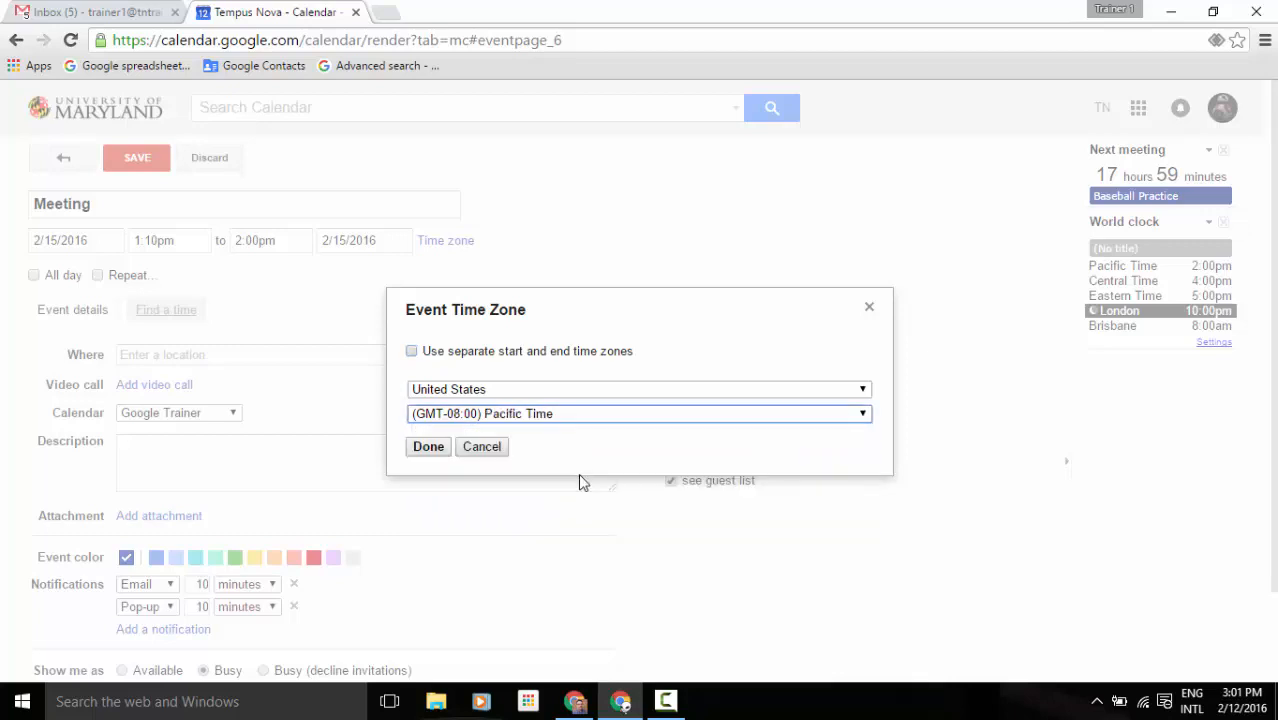
click(440, 452)
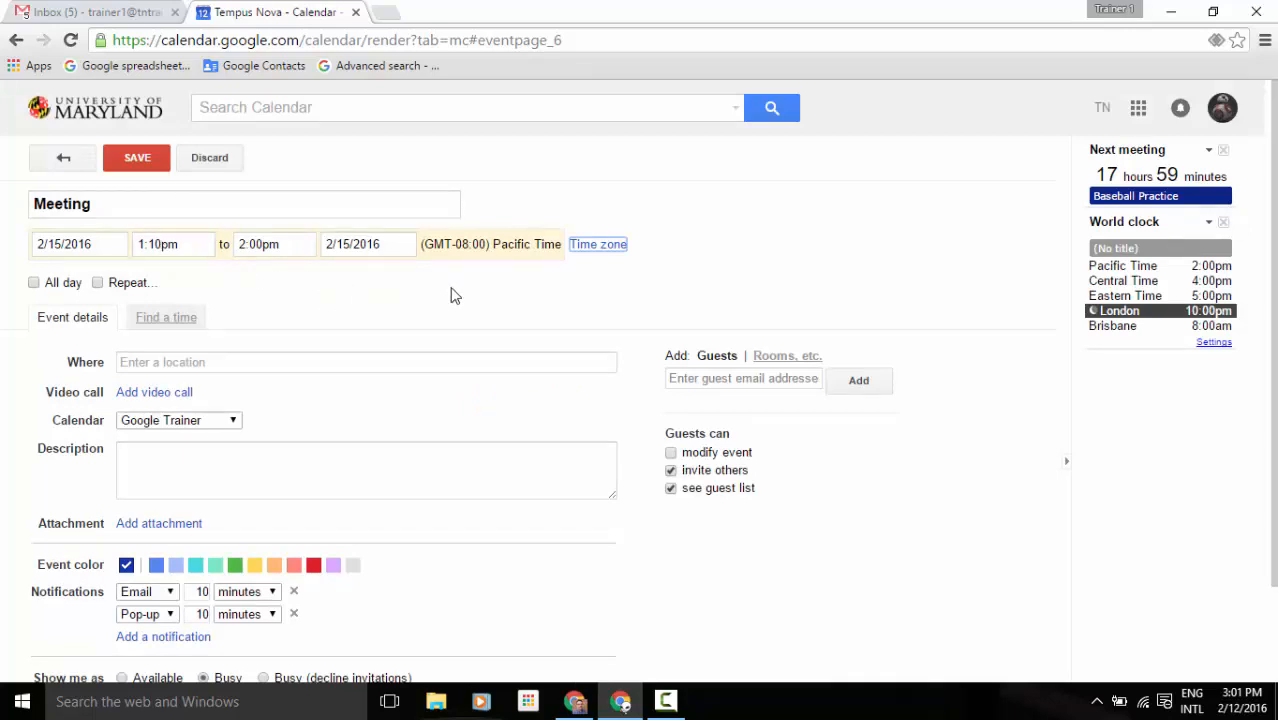
click(598, 250)
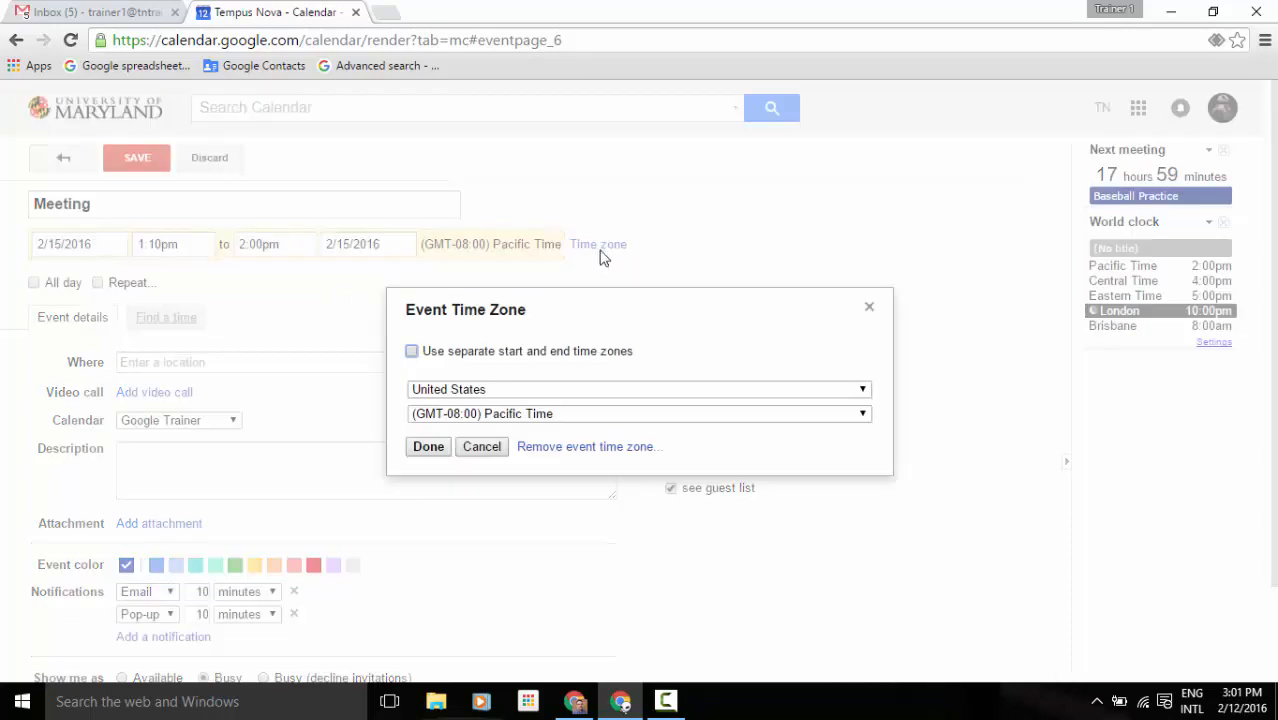
click(561, 416)
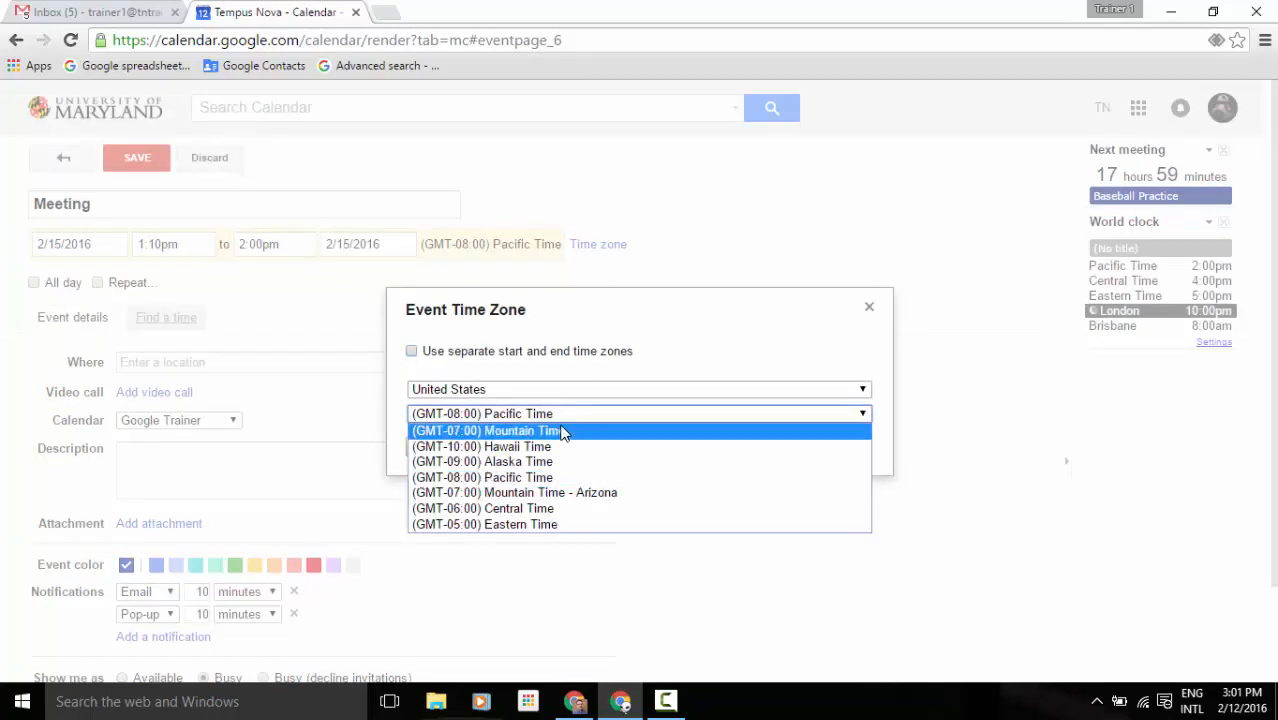
click(562, 431)
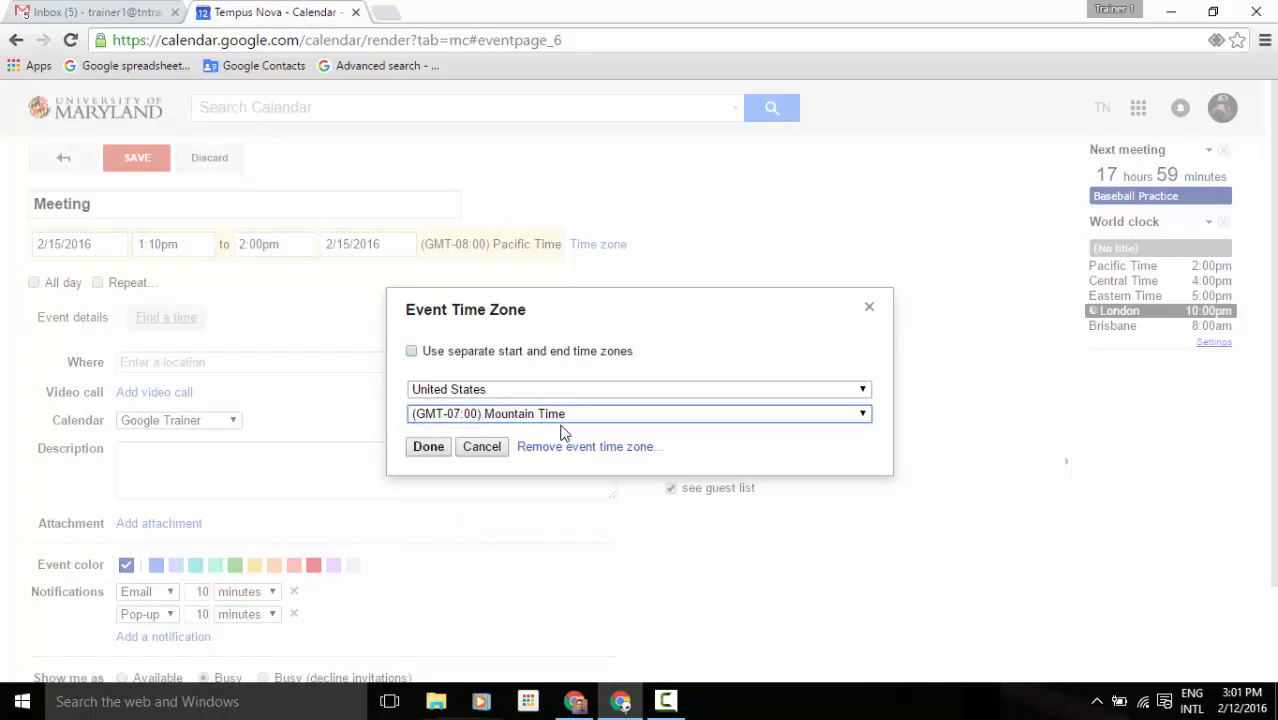
click(429, 447)
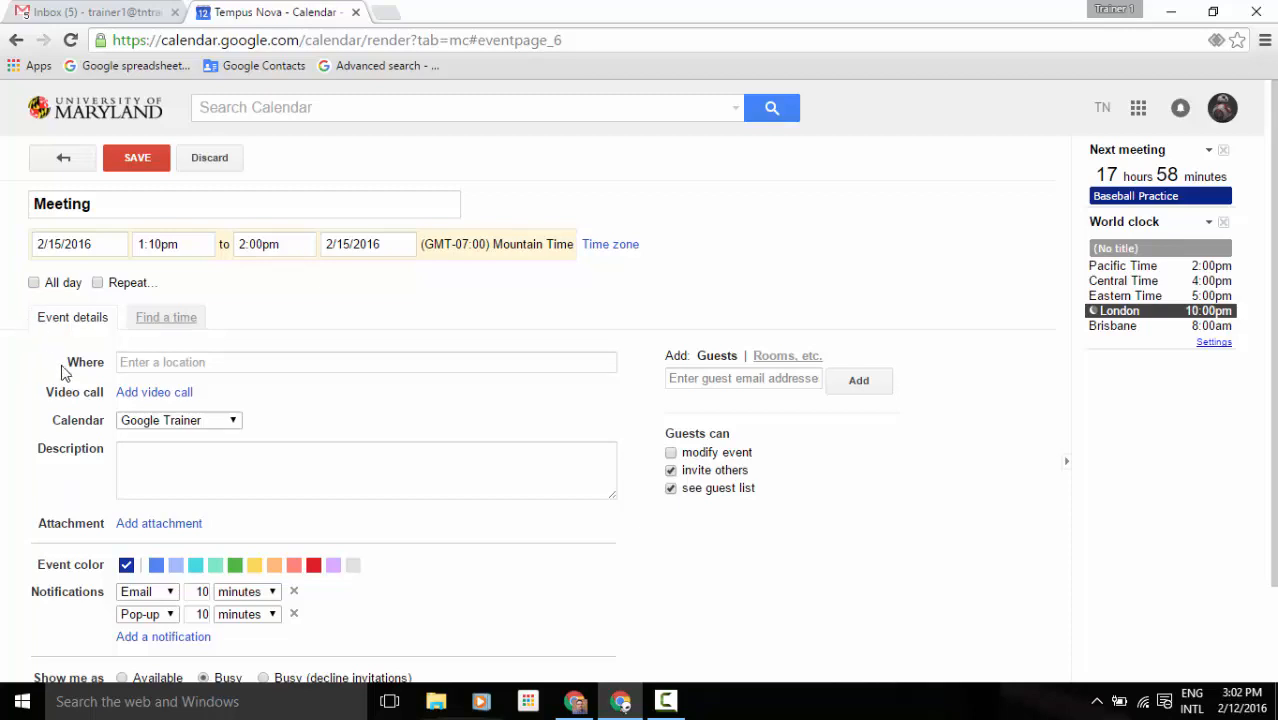
click(163, 361)
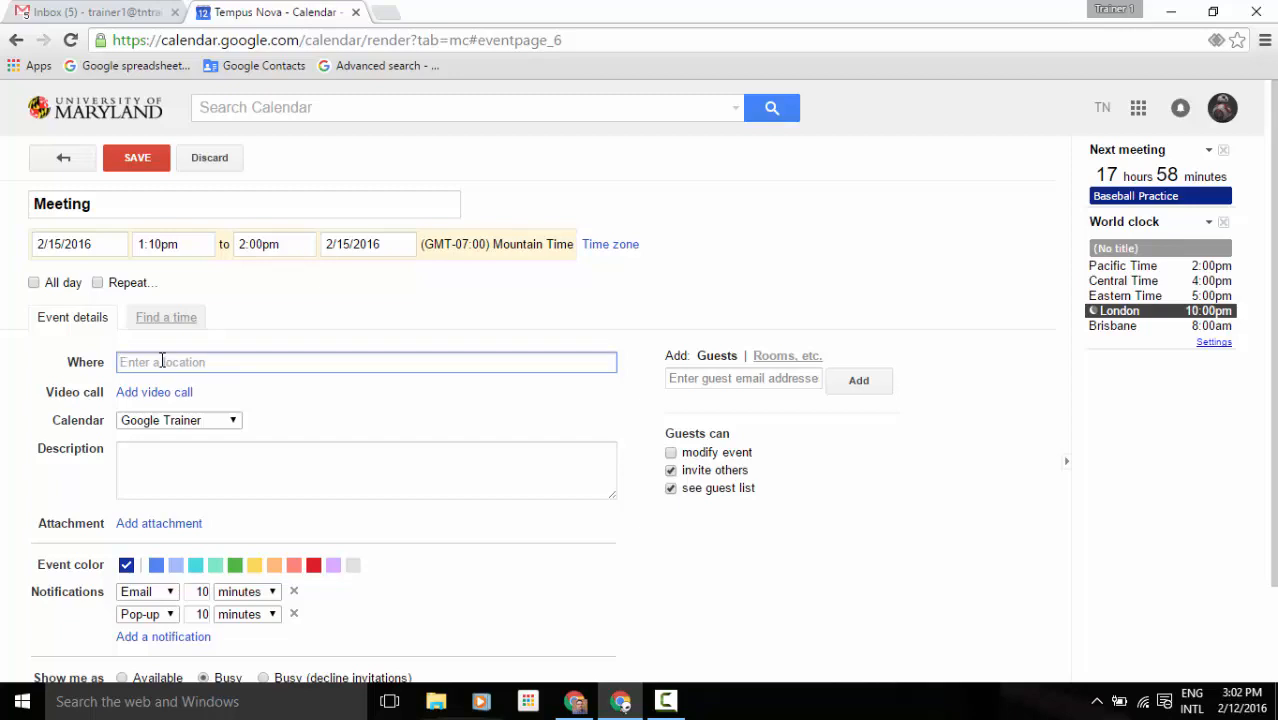
text(1755)
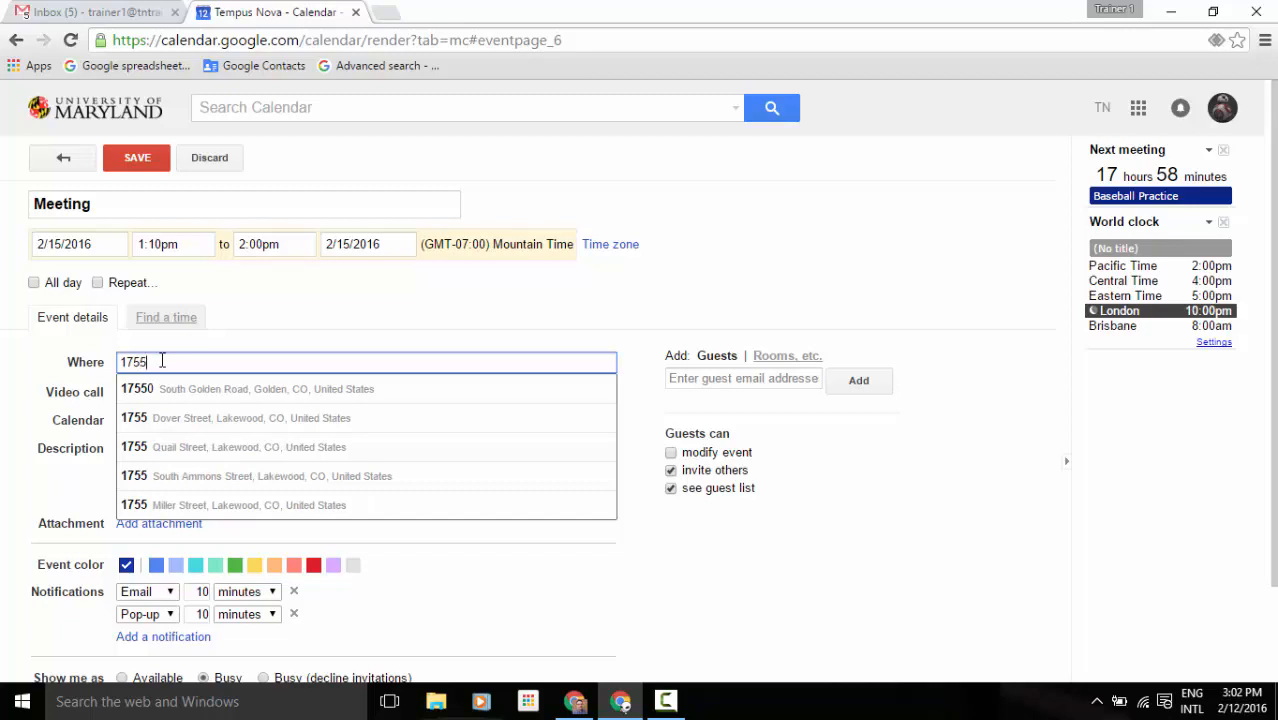
click(174, 450)
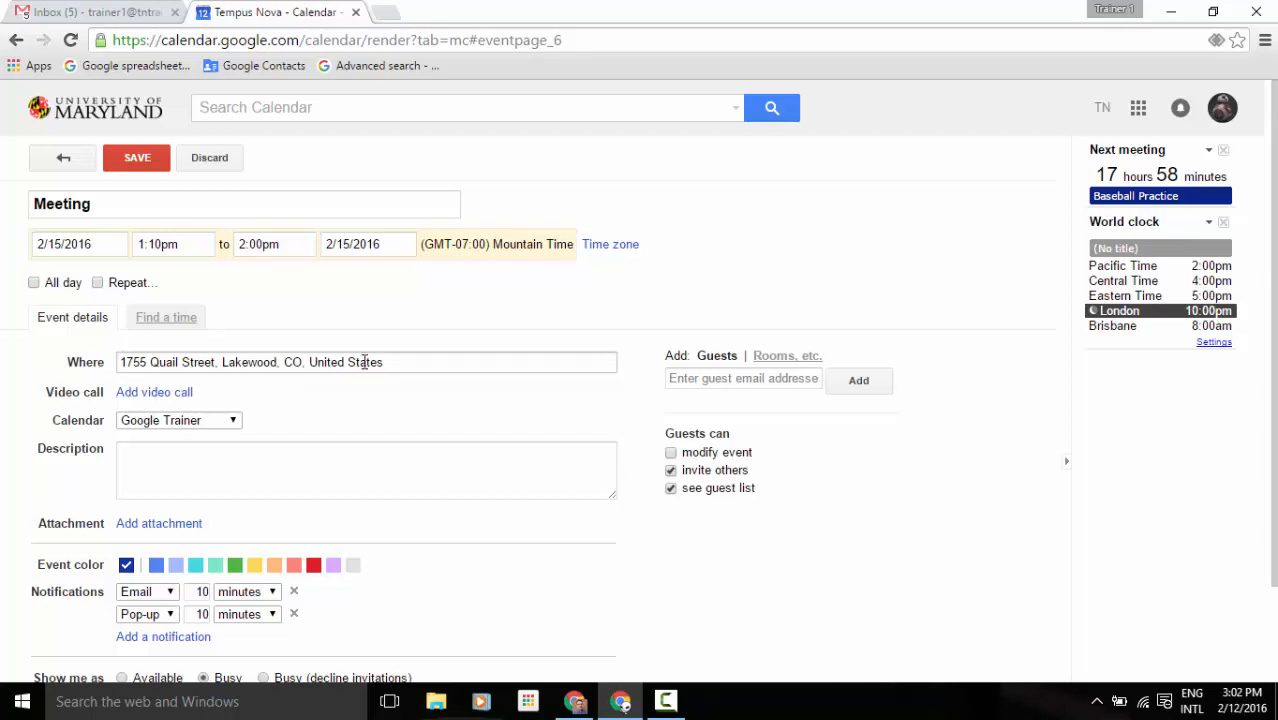
Replace the location with 'cafe', then delete it to leave the field empty.
drag(385, 362, 116, 364)
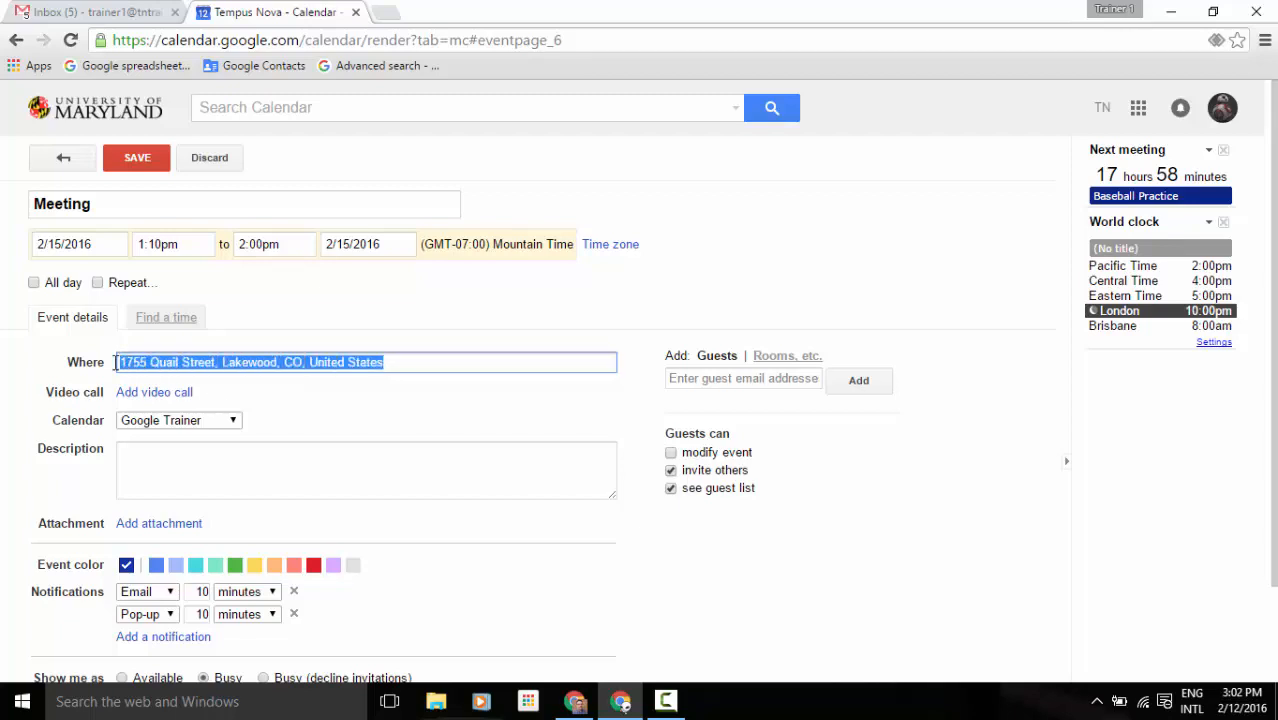
text(cfe)
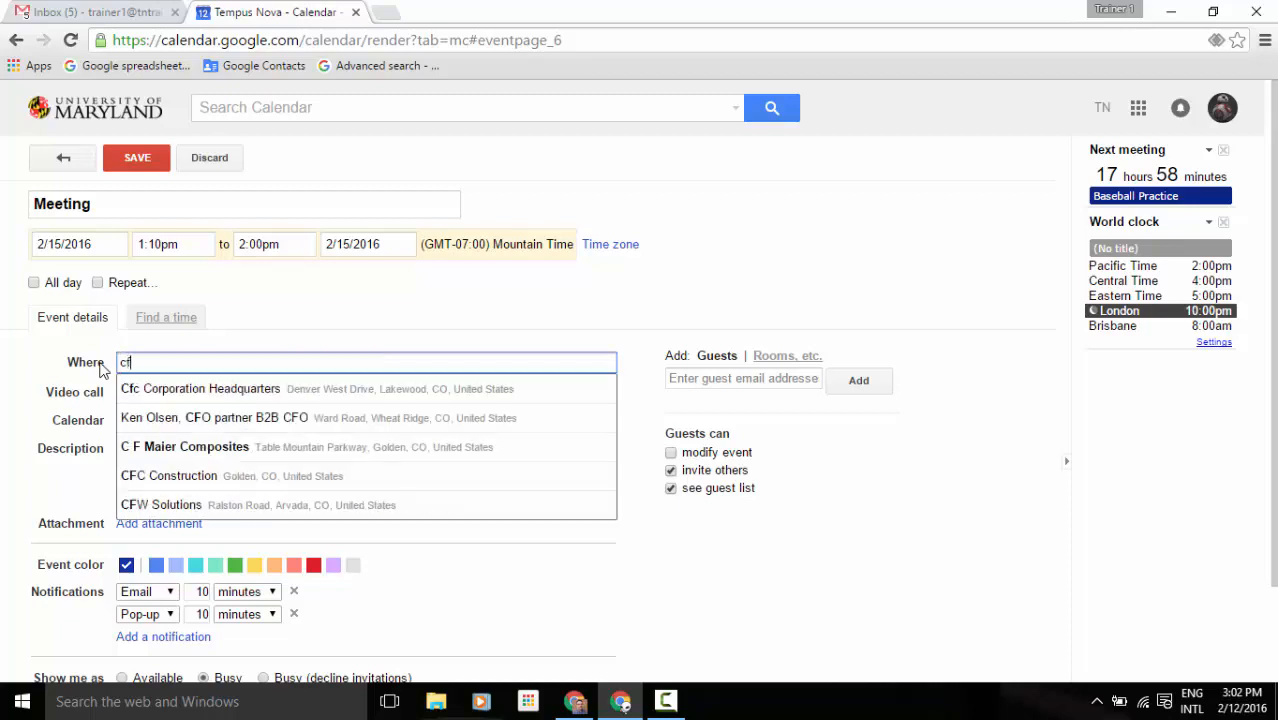
key(BackSpace)
key(BackSpace)
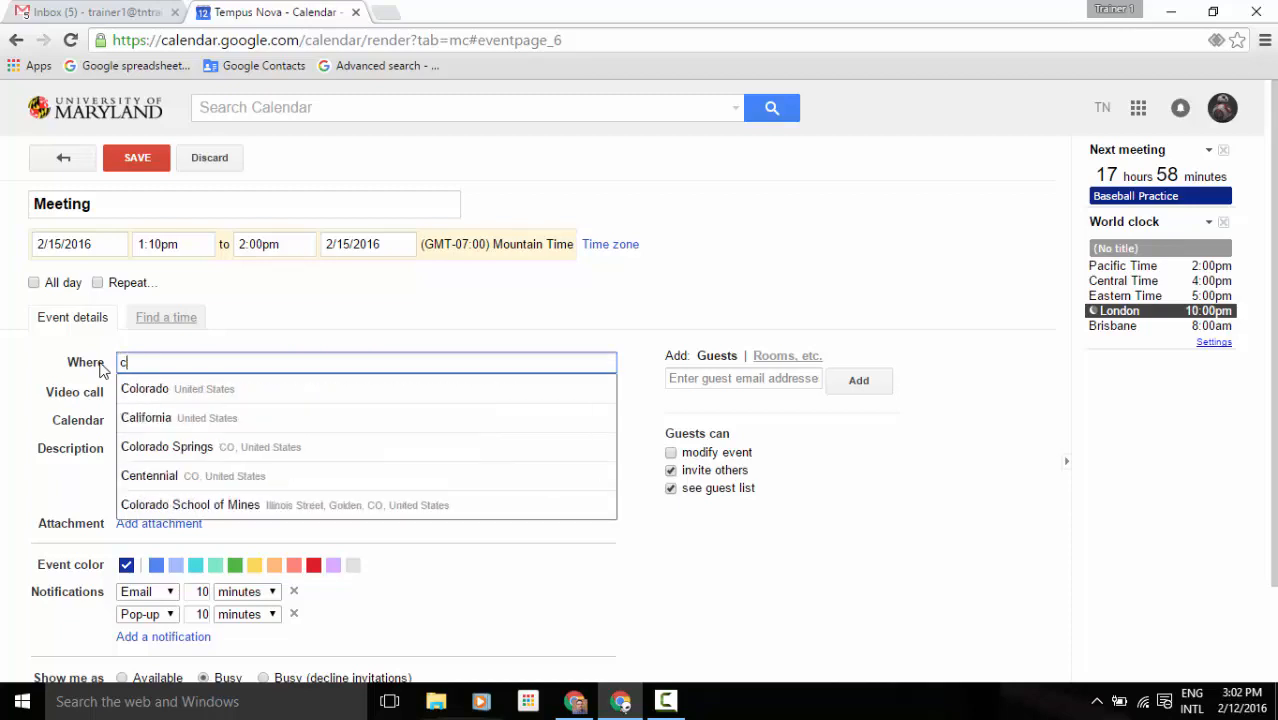
text(afe)
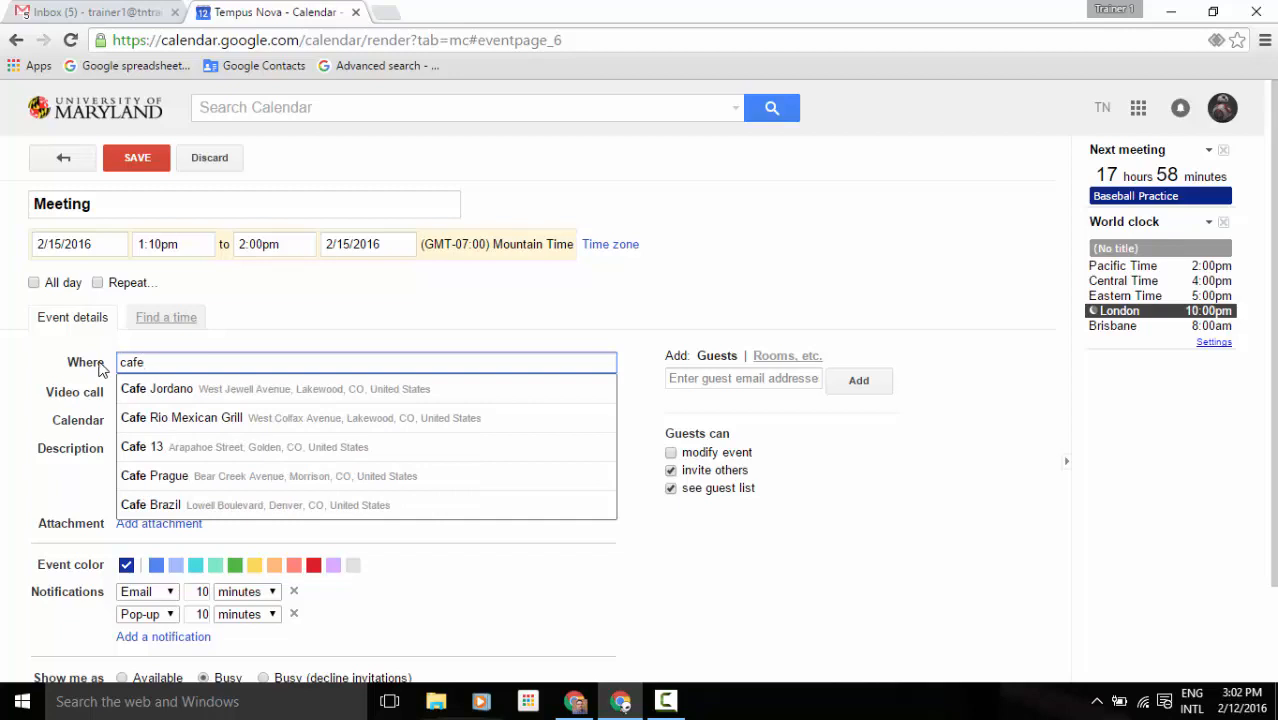
click(112, 345)
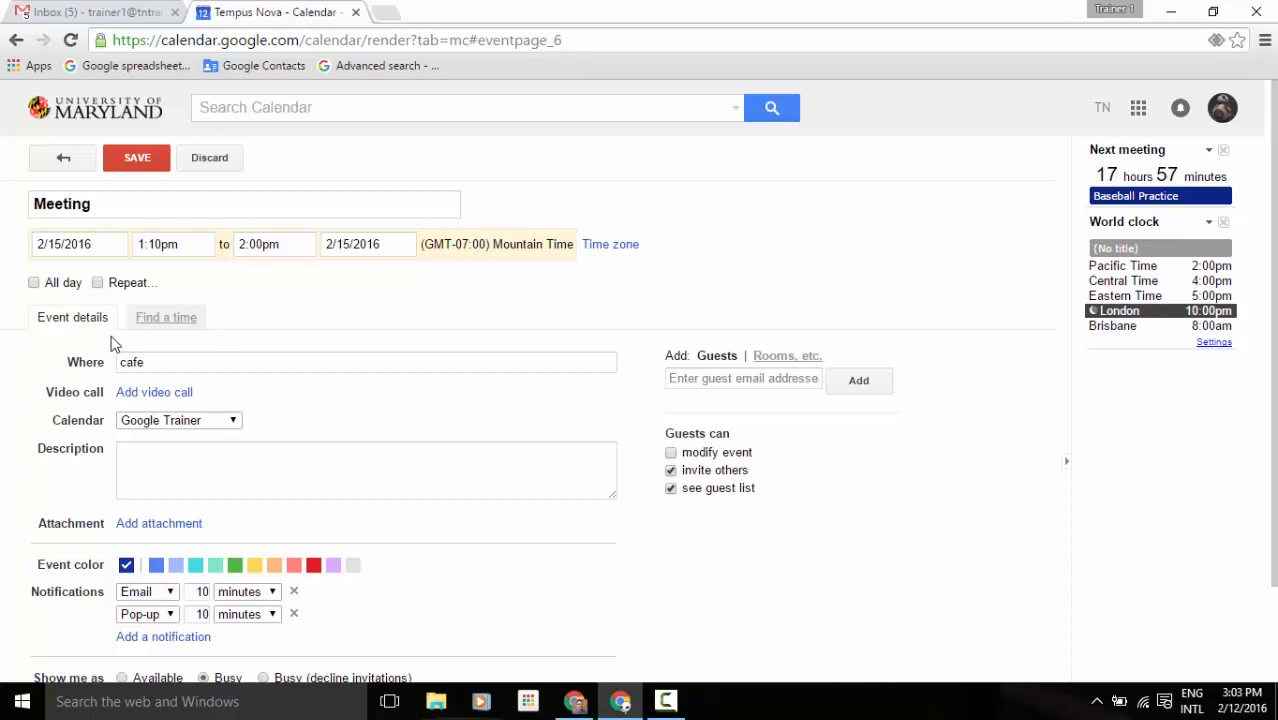
drag(189, 360, 120, 364)
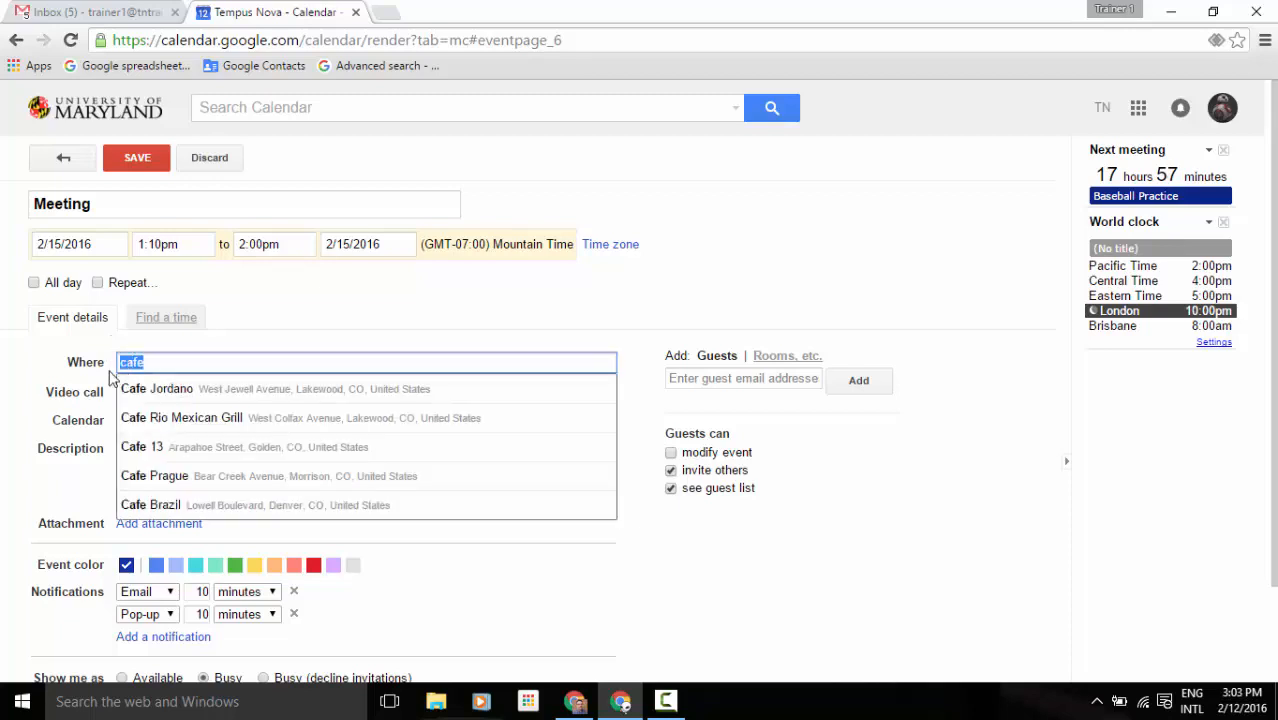
key(BackSpace)
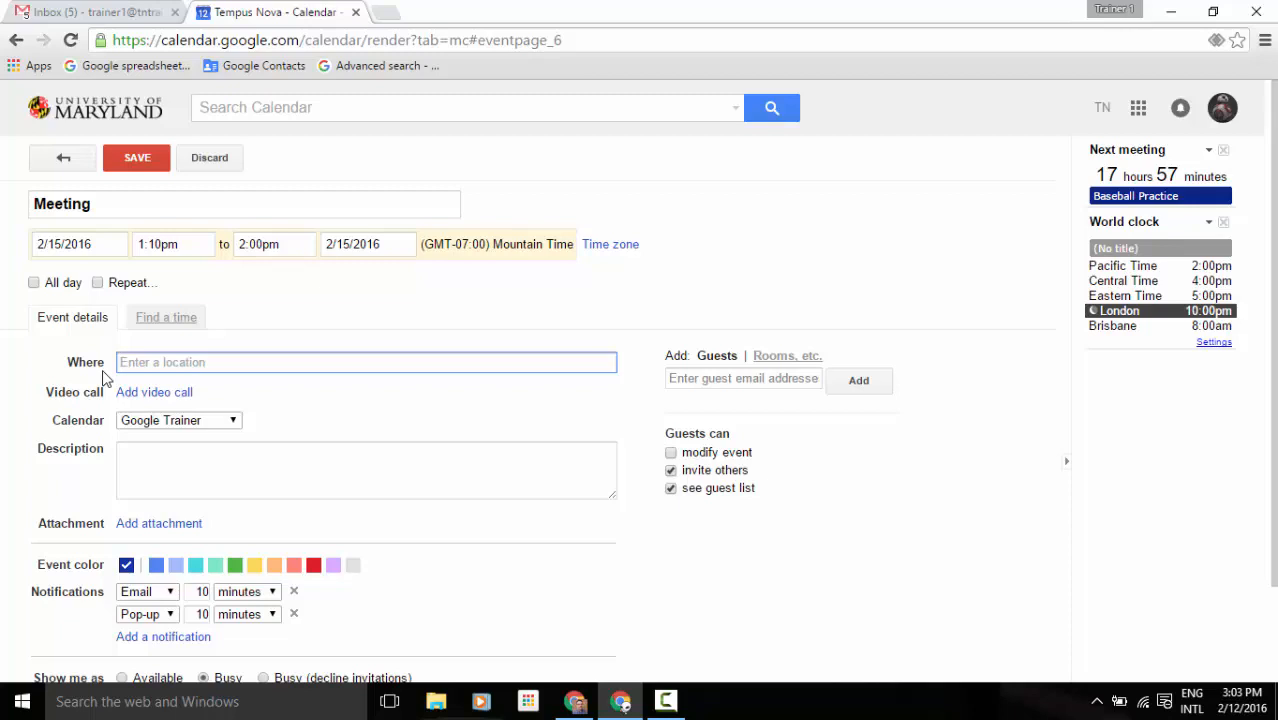
Book the Large Conference Room, then cancel it and clear the location before returning to Guests.
click(778, 358)
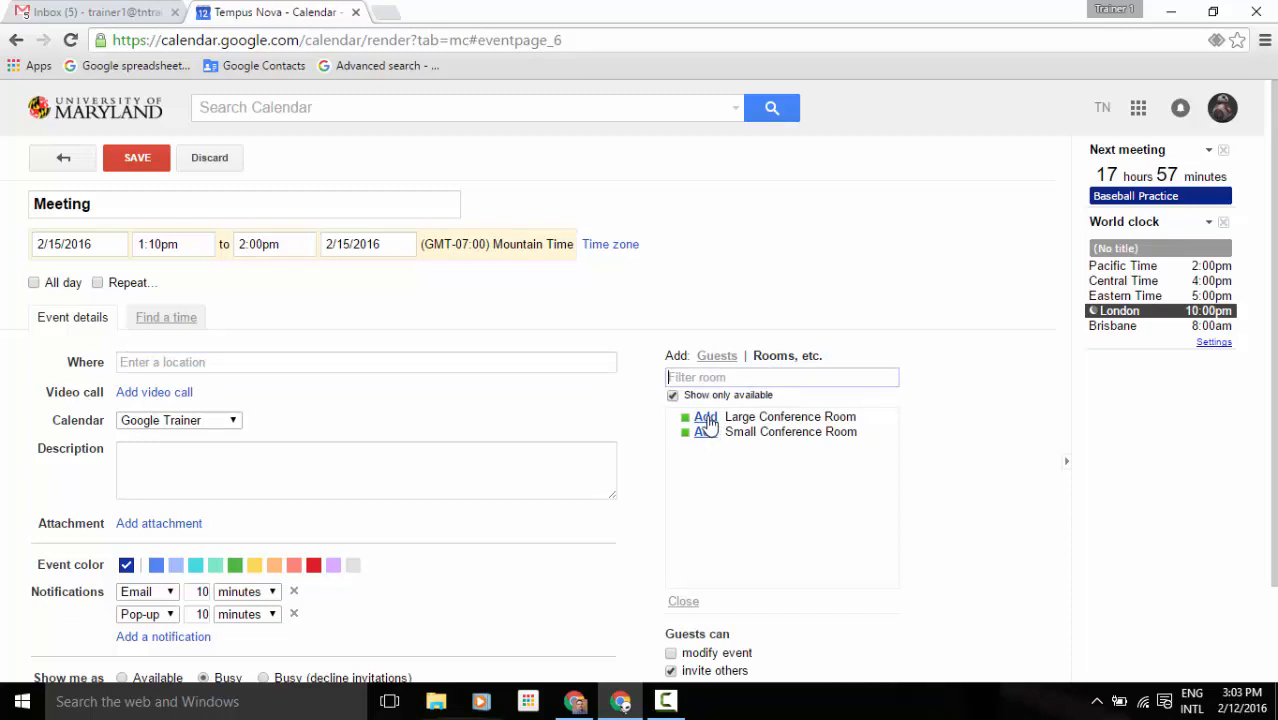
click(707, 419)
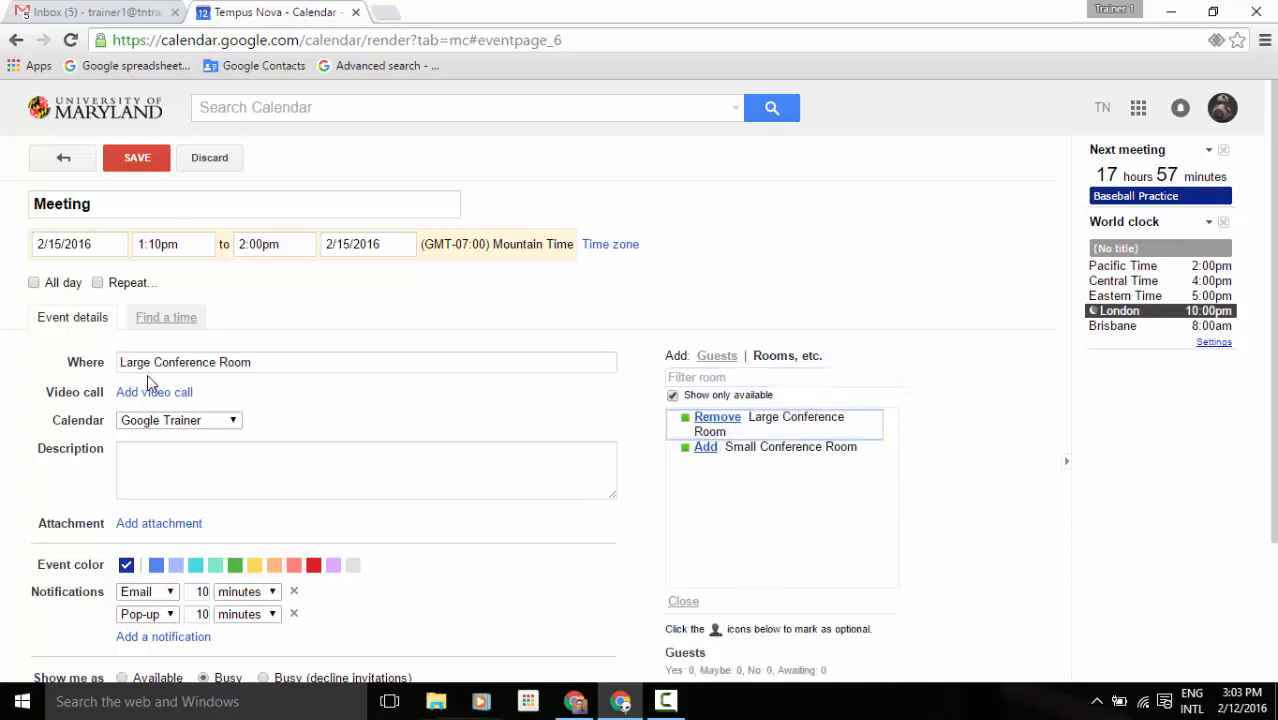
click(271, 362)
drag(271, 362, 117, 362)
key(BackSpace)
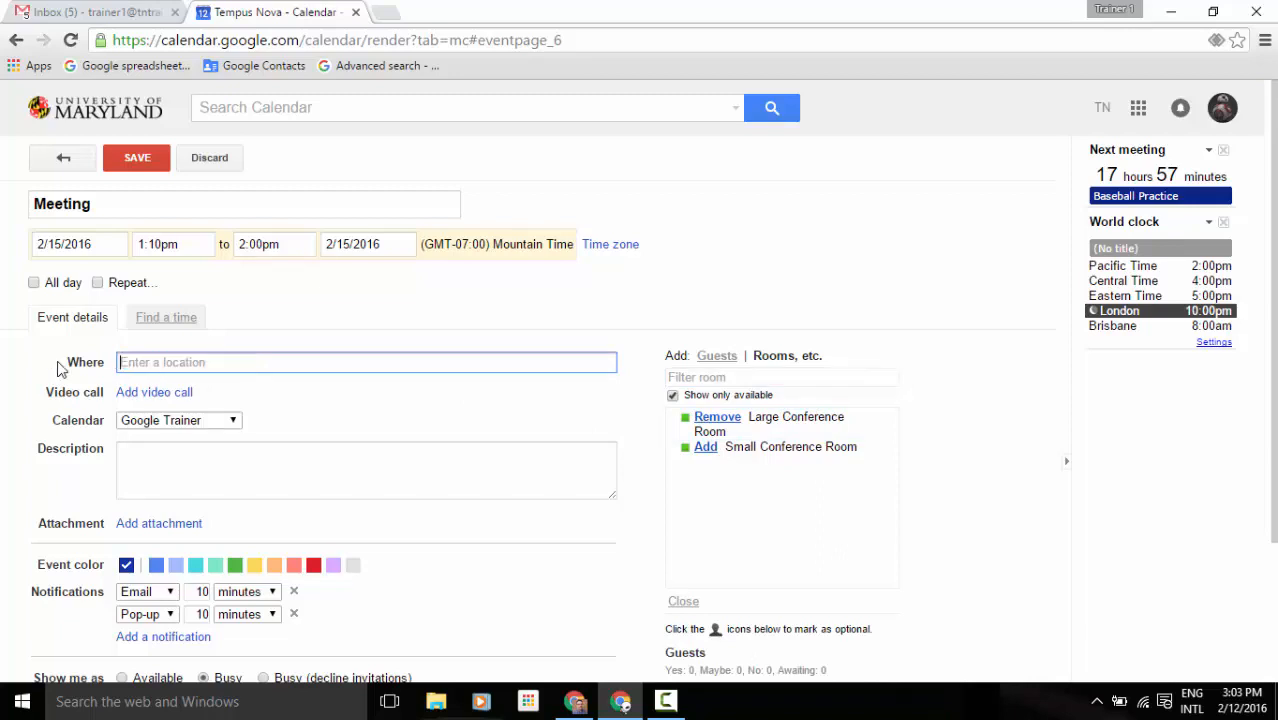
click(718, 418)
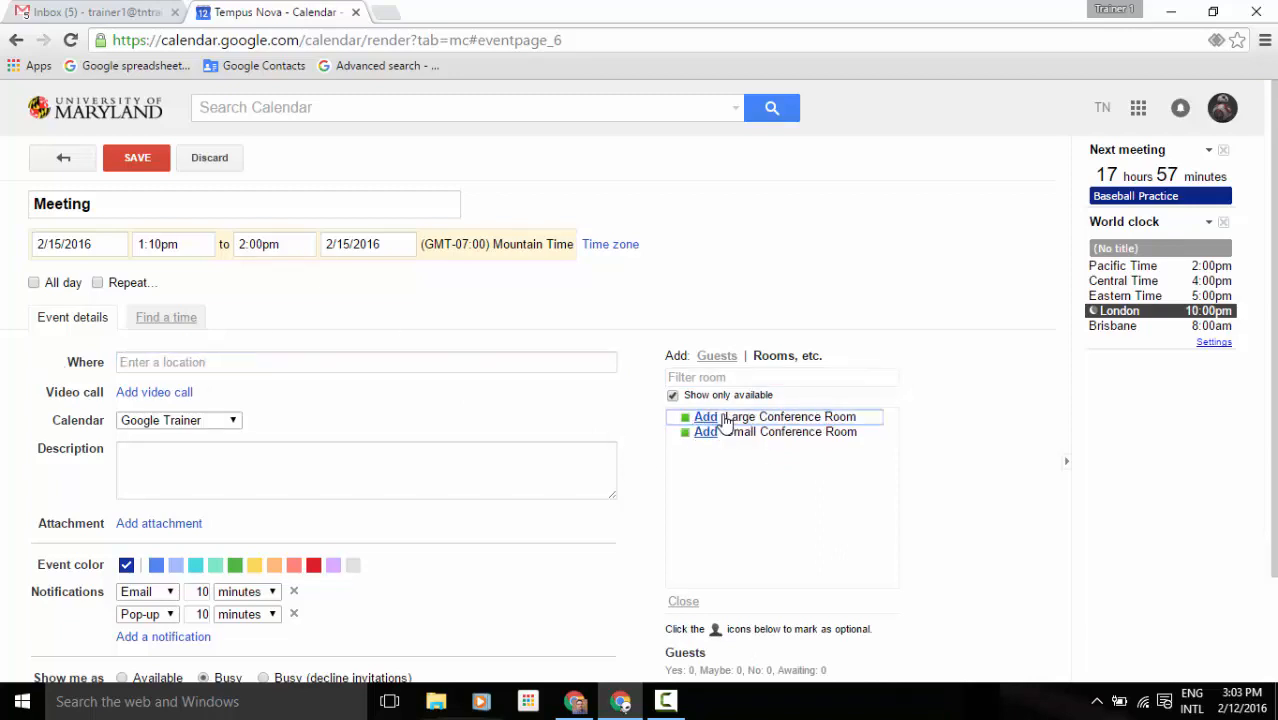
click(717, 357)
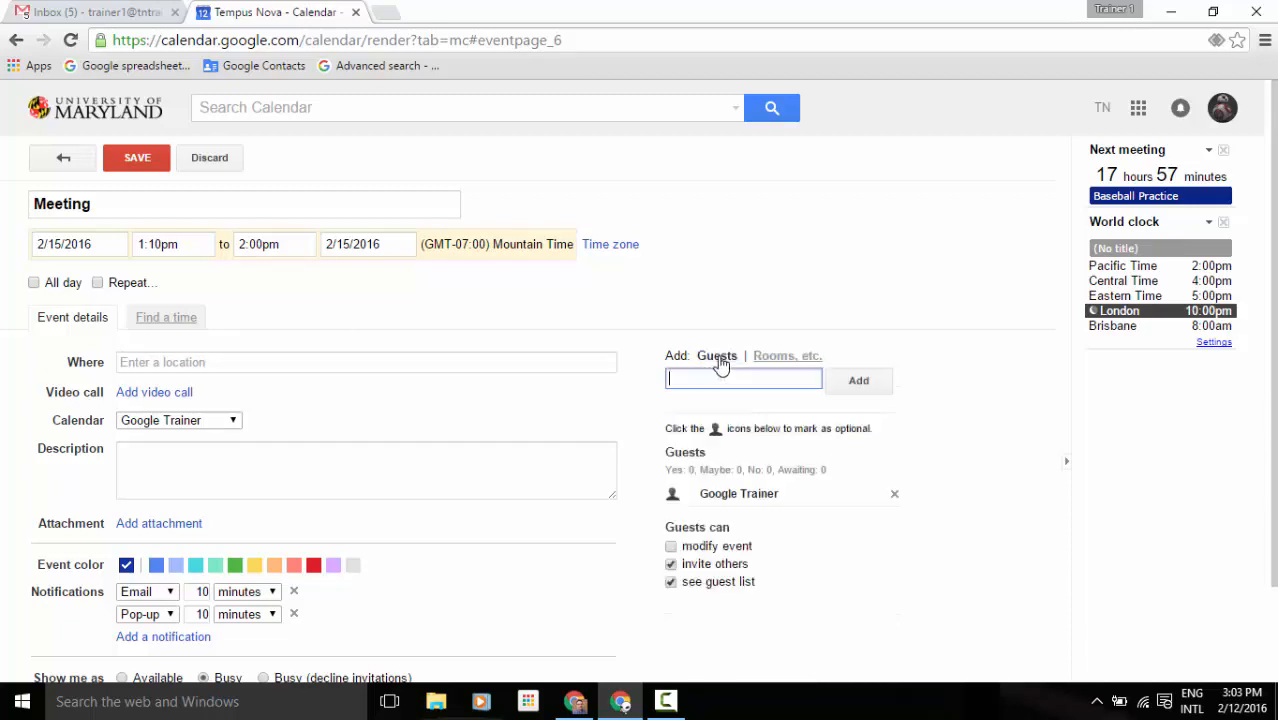
click(176, 361)
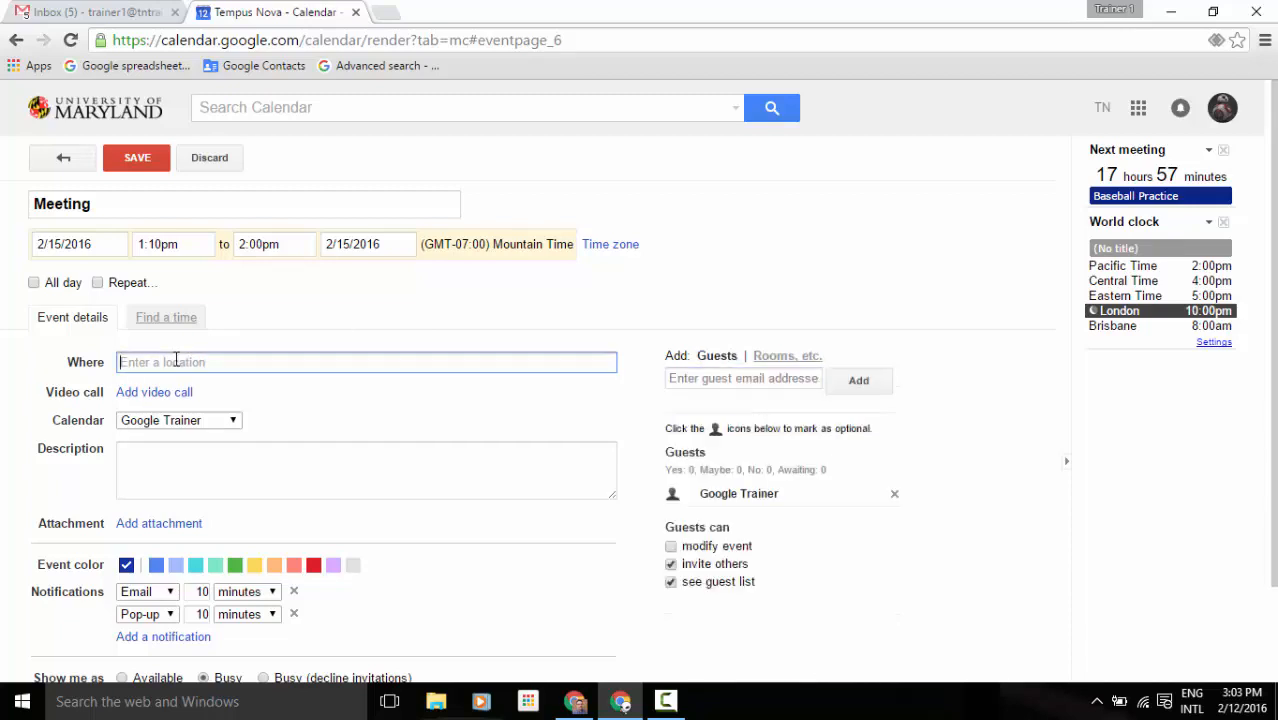
text(1755 )
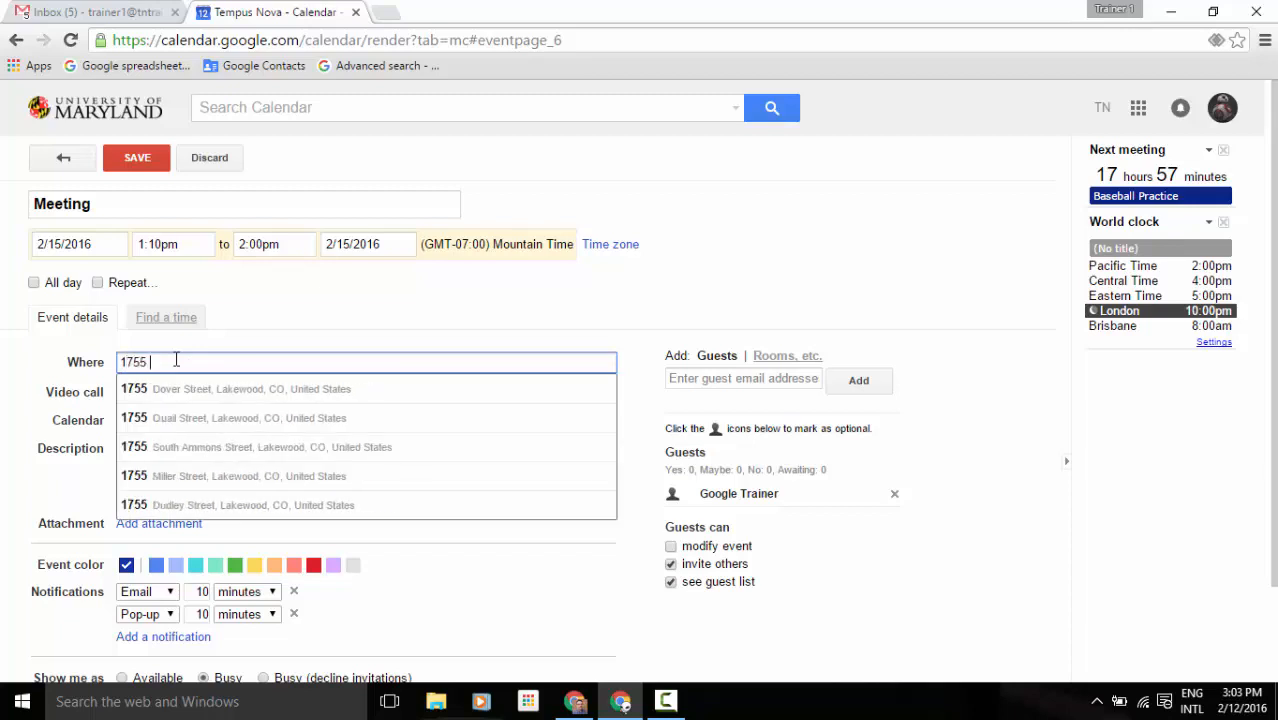
text(bla)
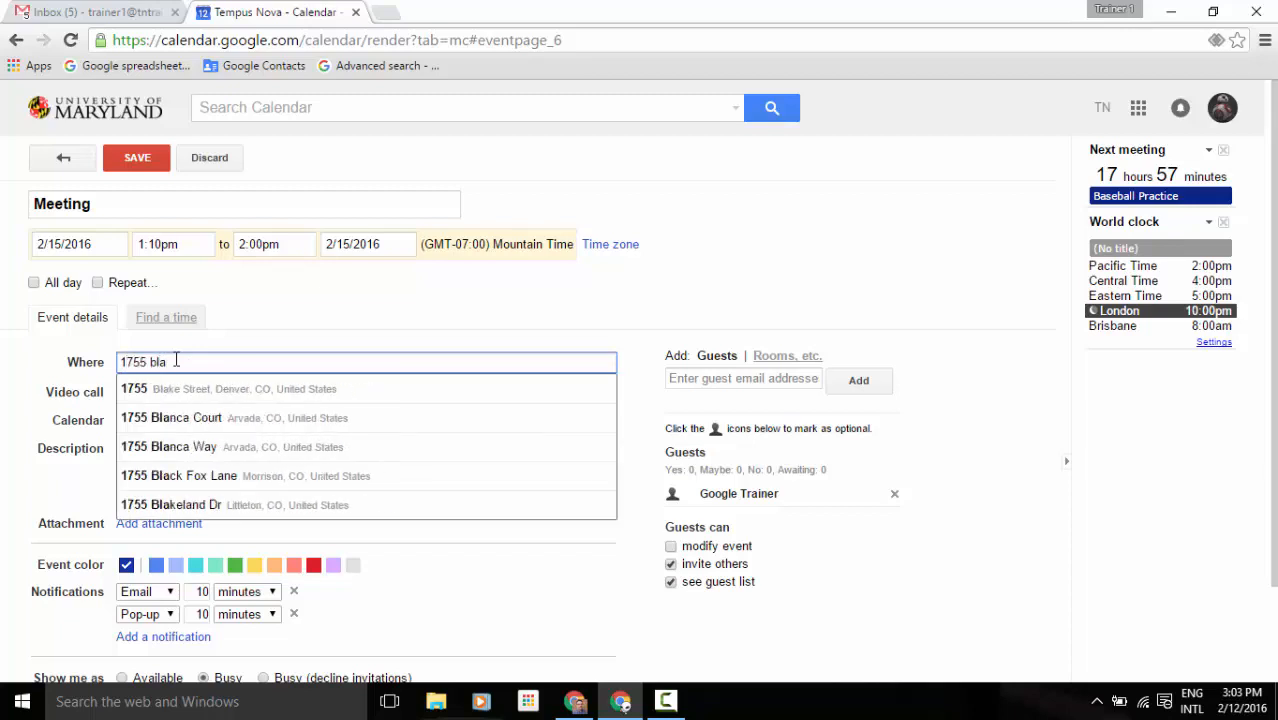
click(233, 398)
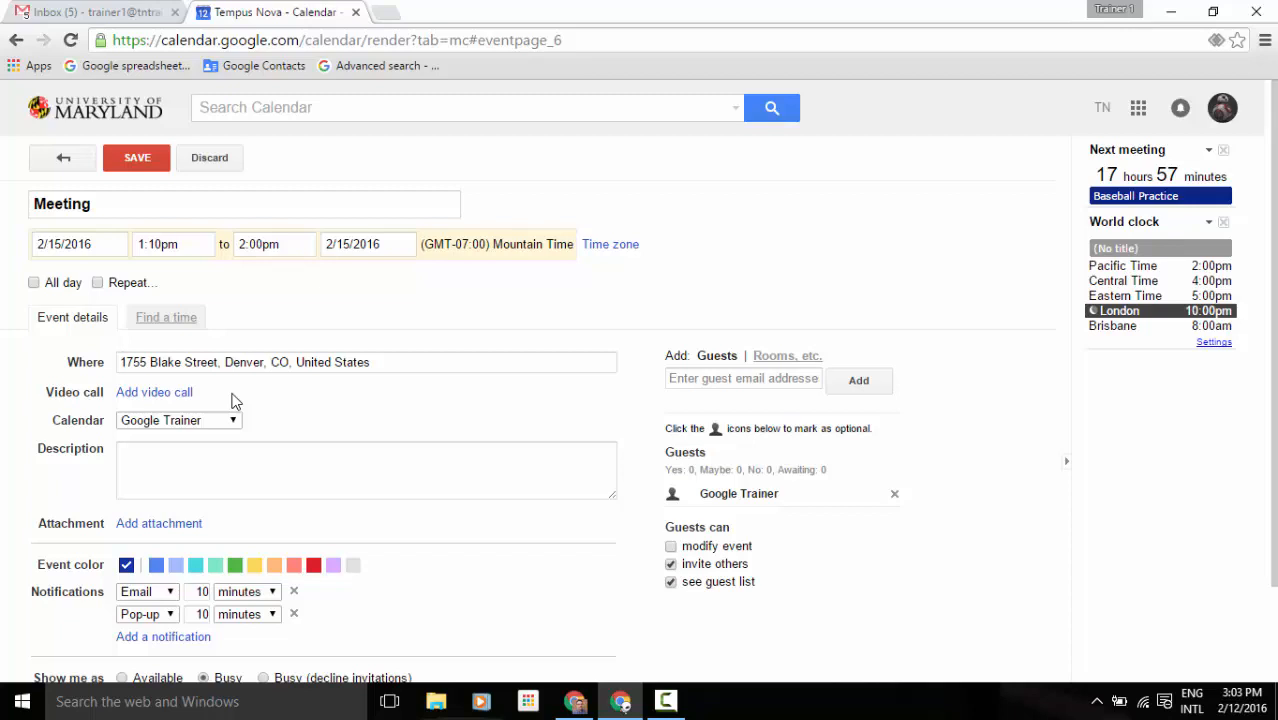
Add and then remove a video call, then bring up the Drive attachment picker.
click(175, 393)
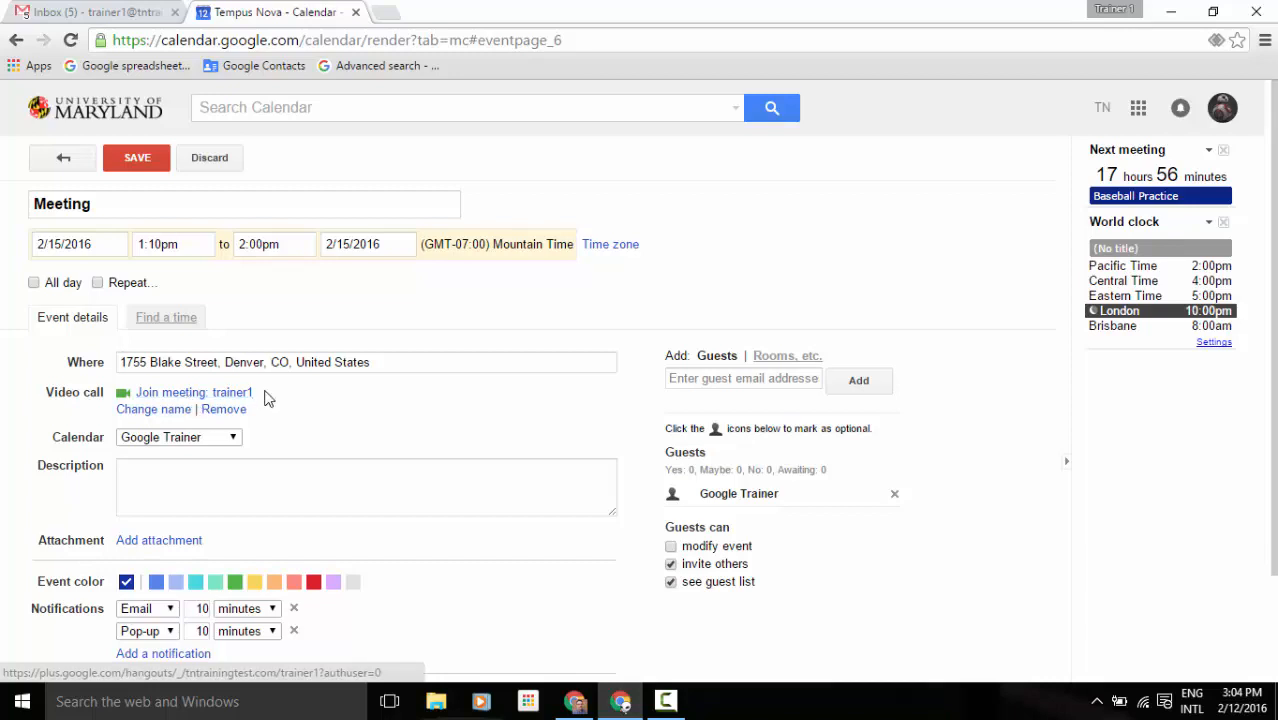
click(218, 409)
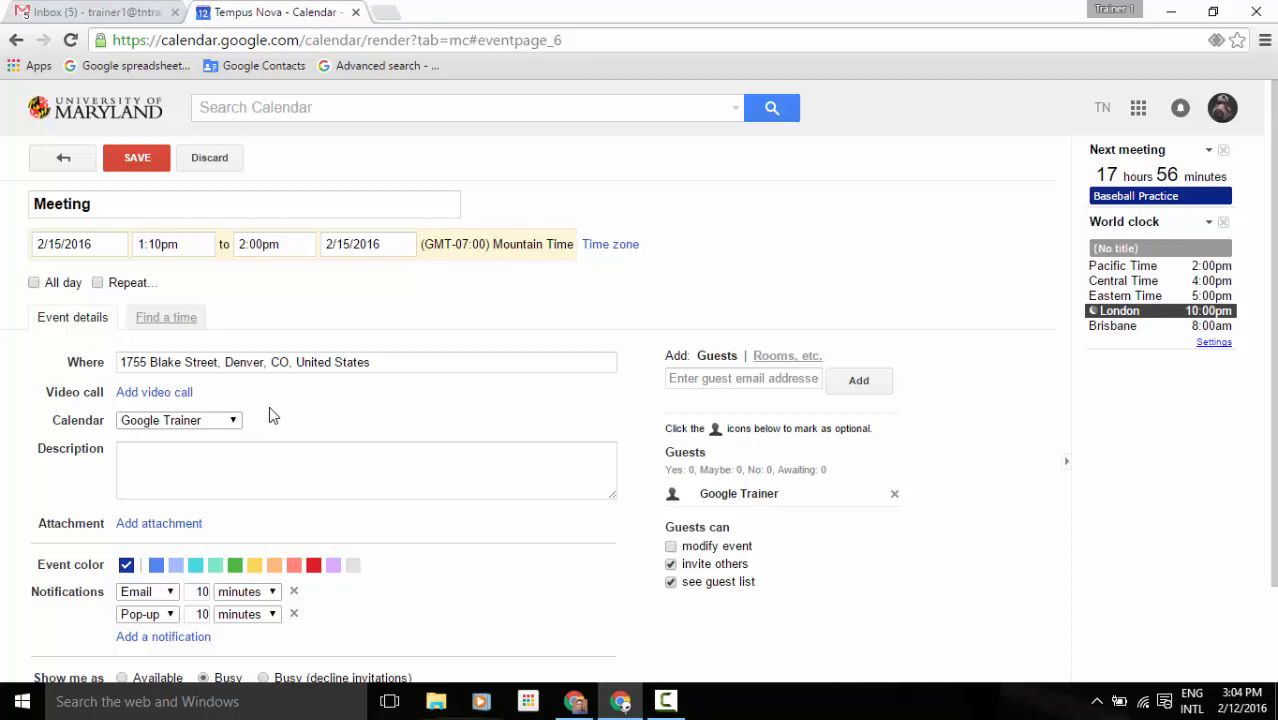
click(212, 449)
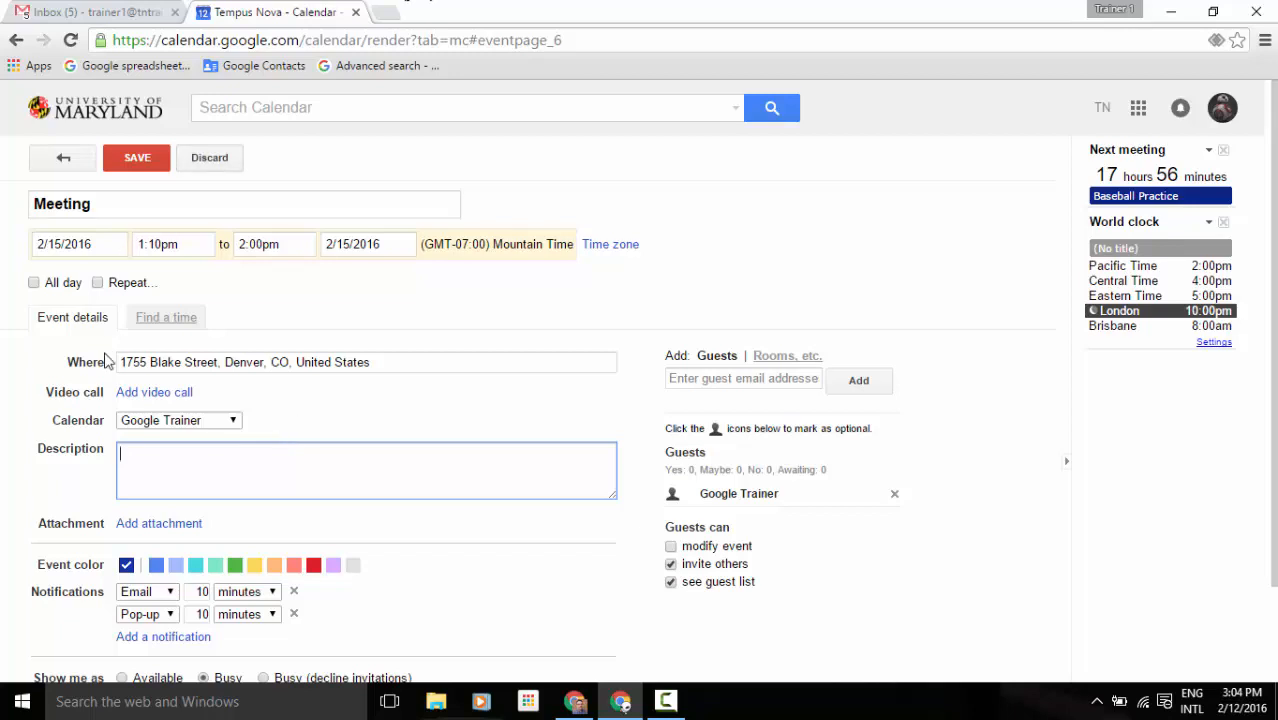
click(168, 526)
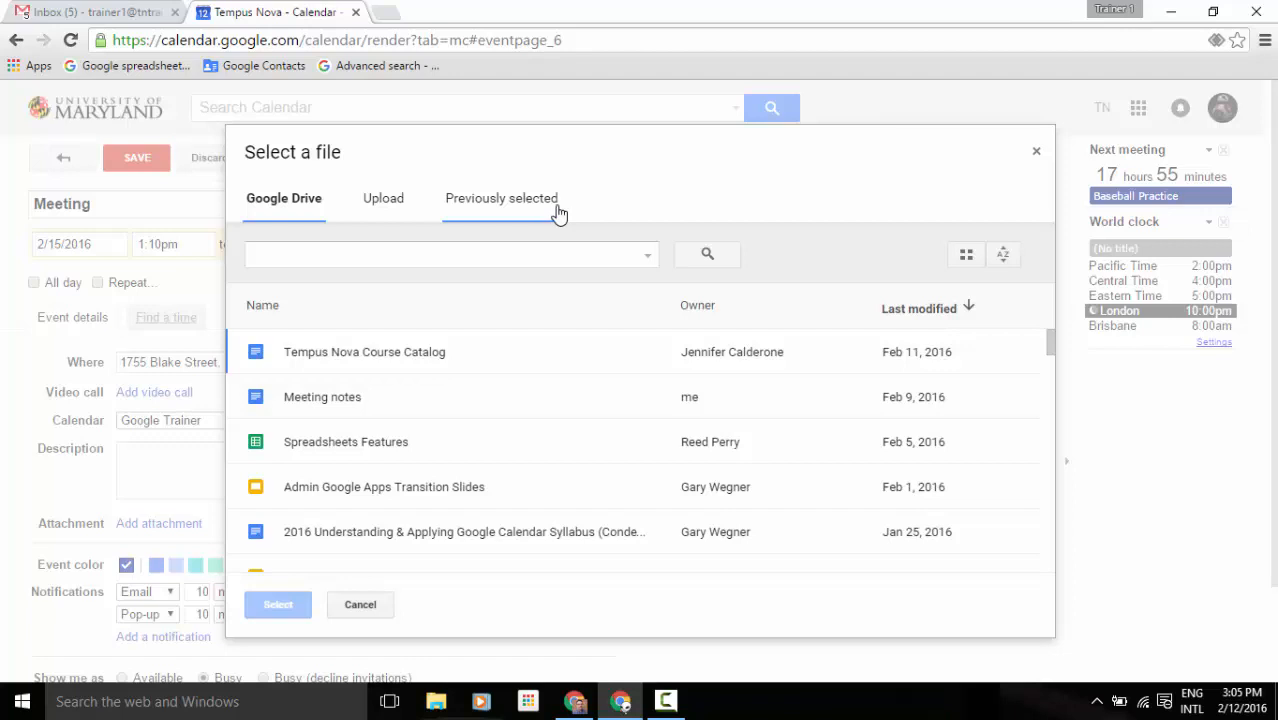
Attach Tempus Nova Course Catalog, then ready a second upload from File Explorer.
click(354, 358)
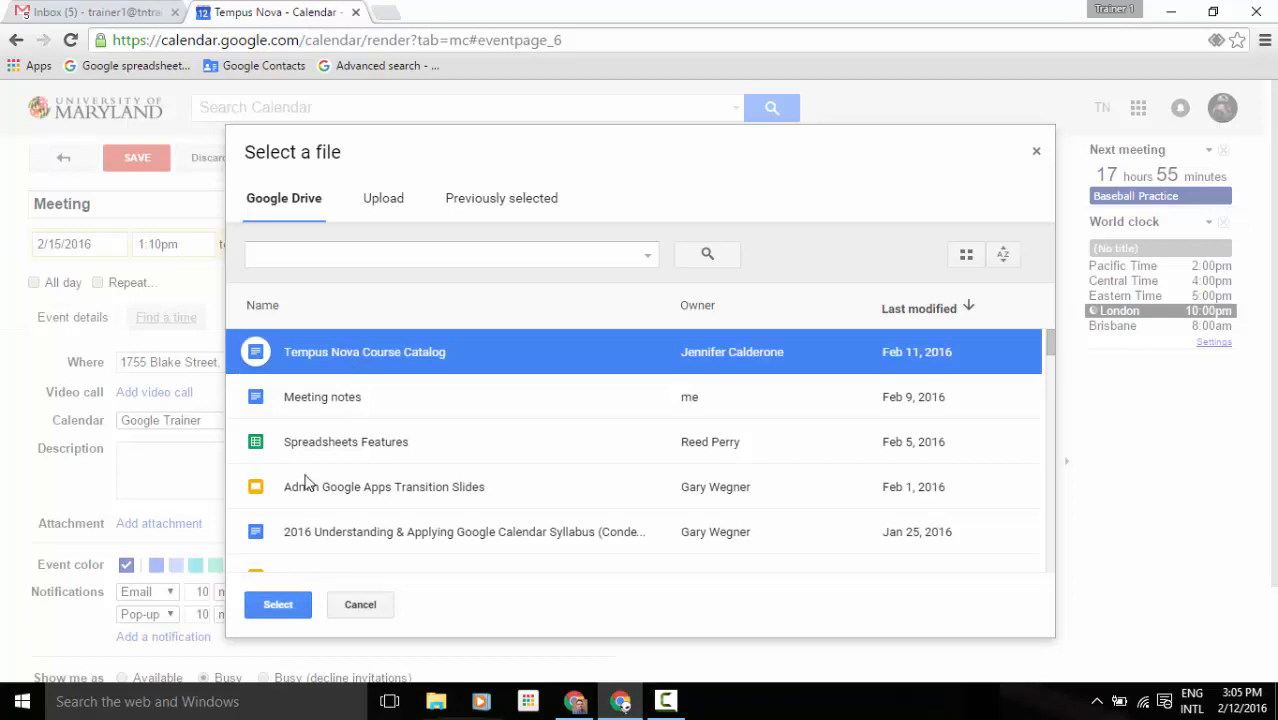
click(278, 604)
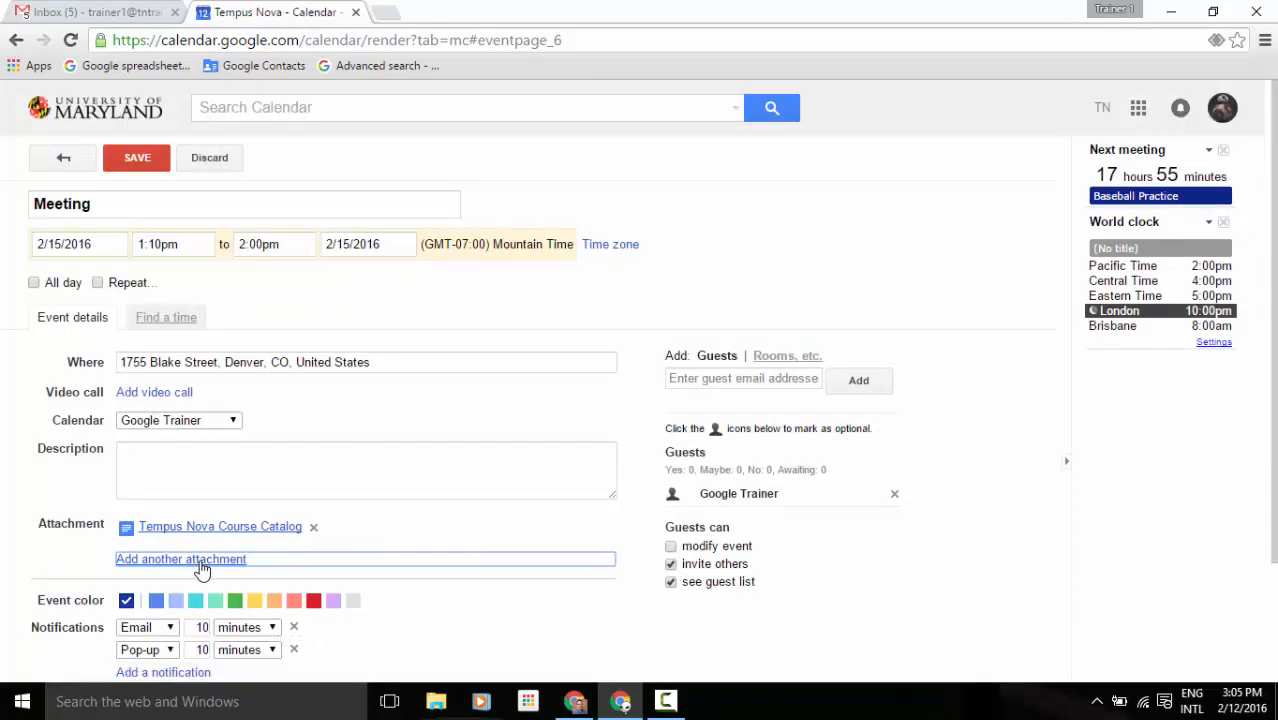
click(202, 566)
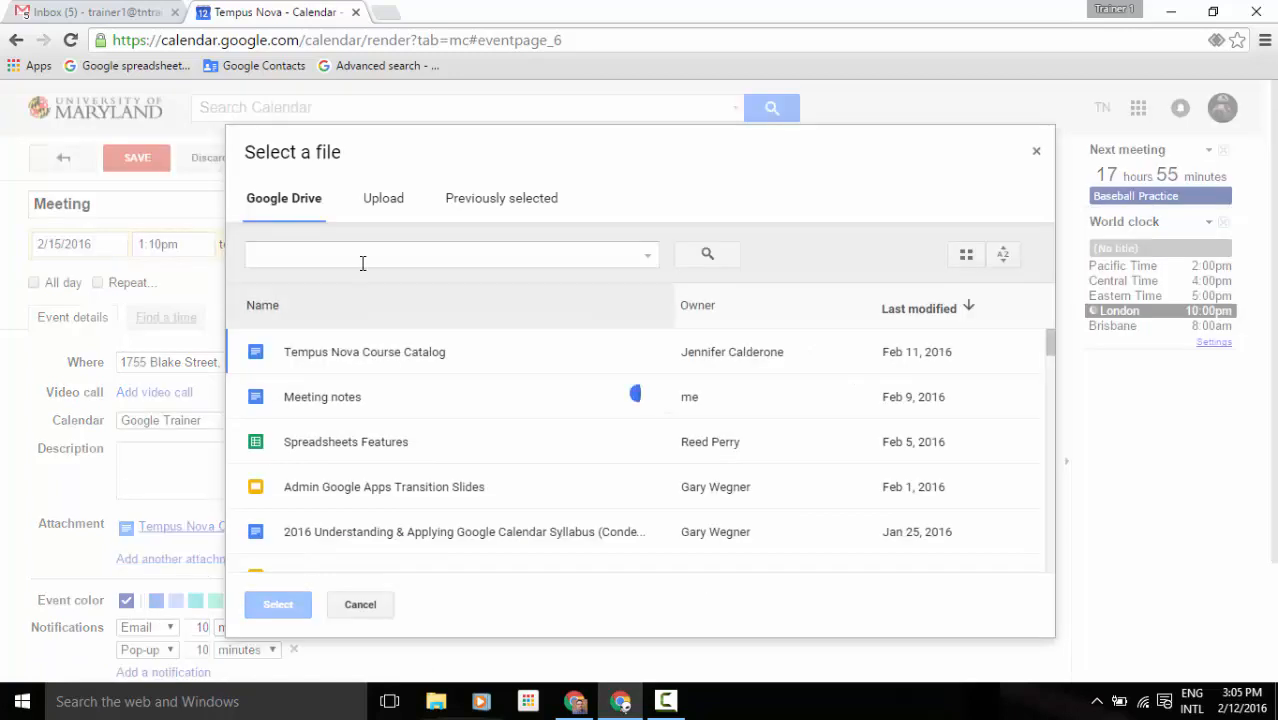
click(380, 210)
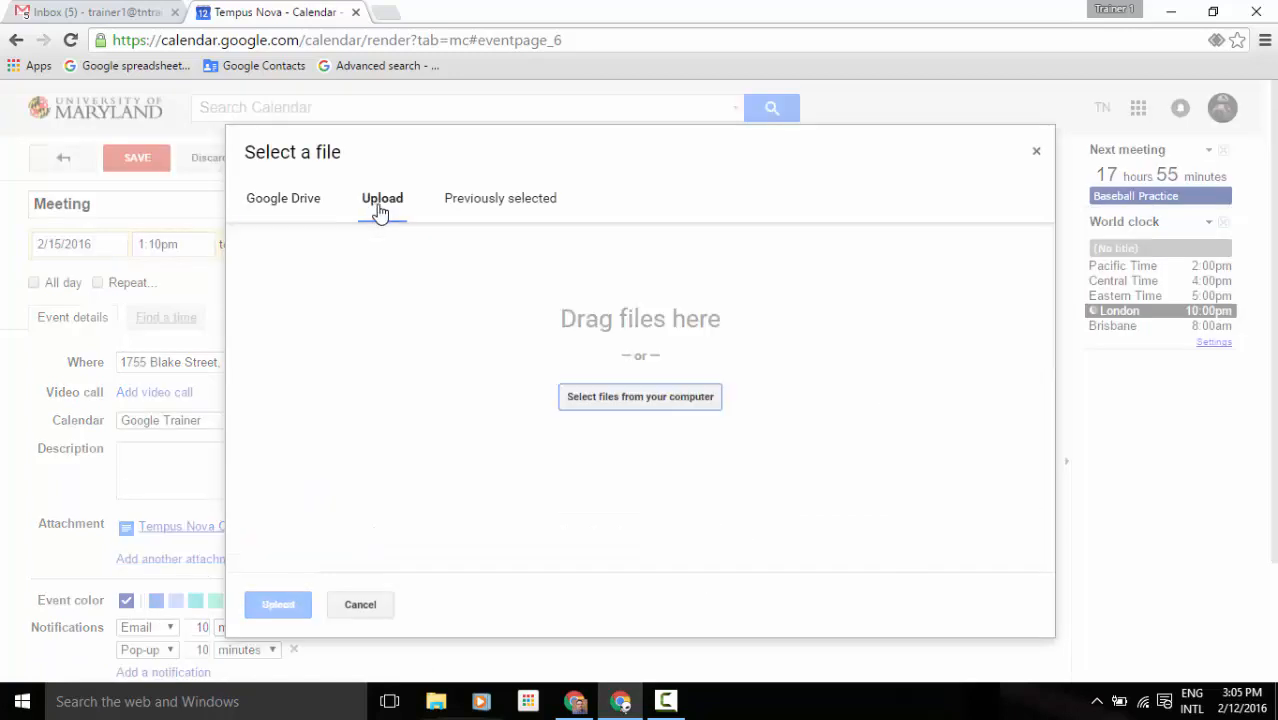
click(436, 701)
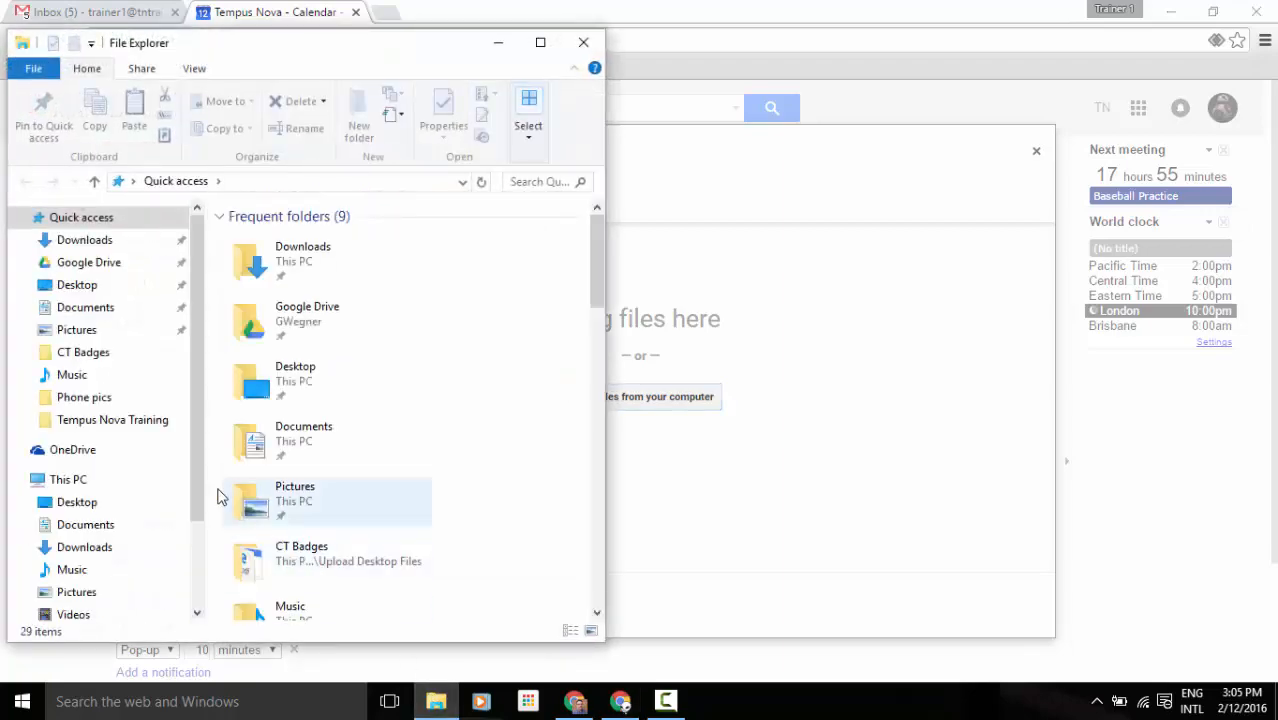
Drag Star Wars Time Sheet.xlsx from the Tempus Nova Training folder into the upload area.
click(148, 421)
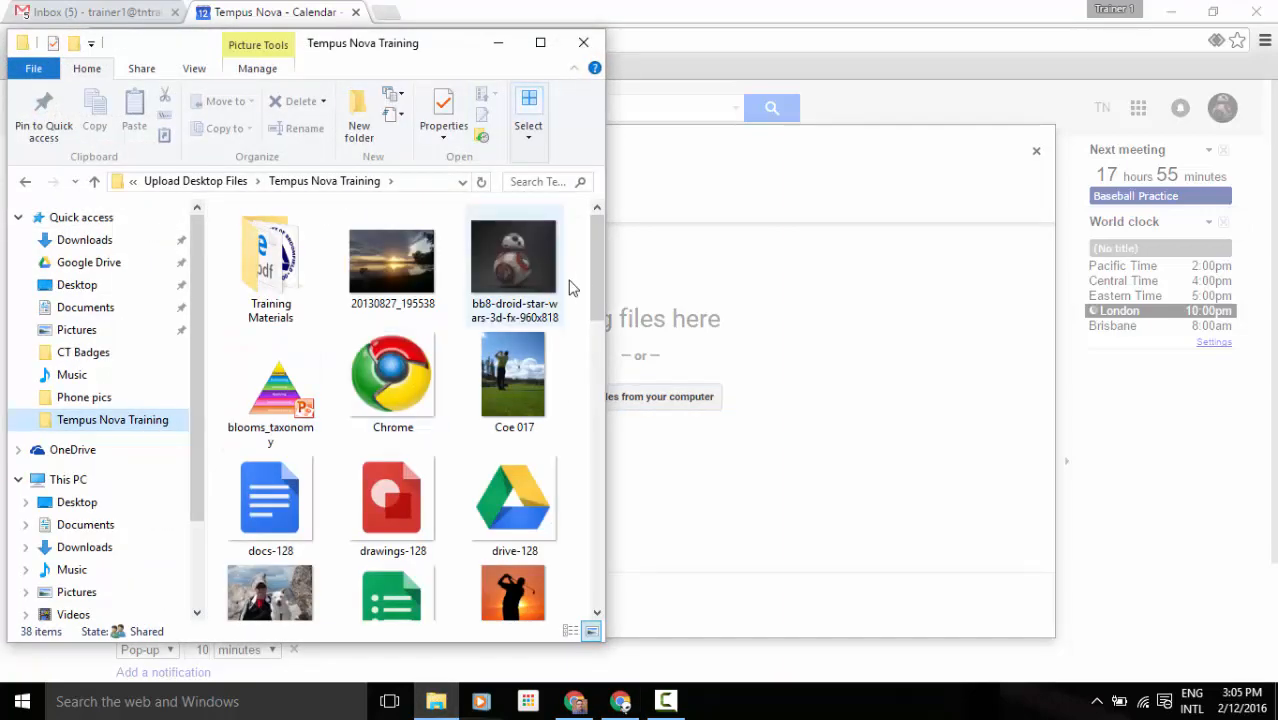
drag(595, 252, 591, 502)
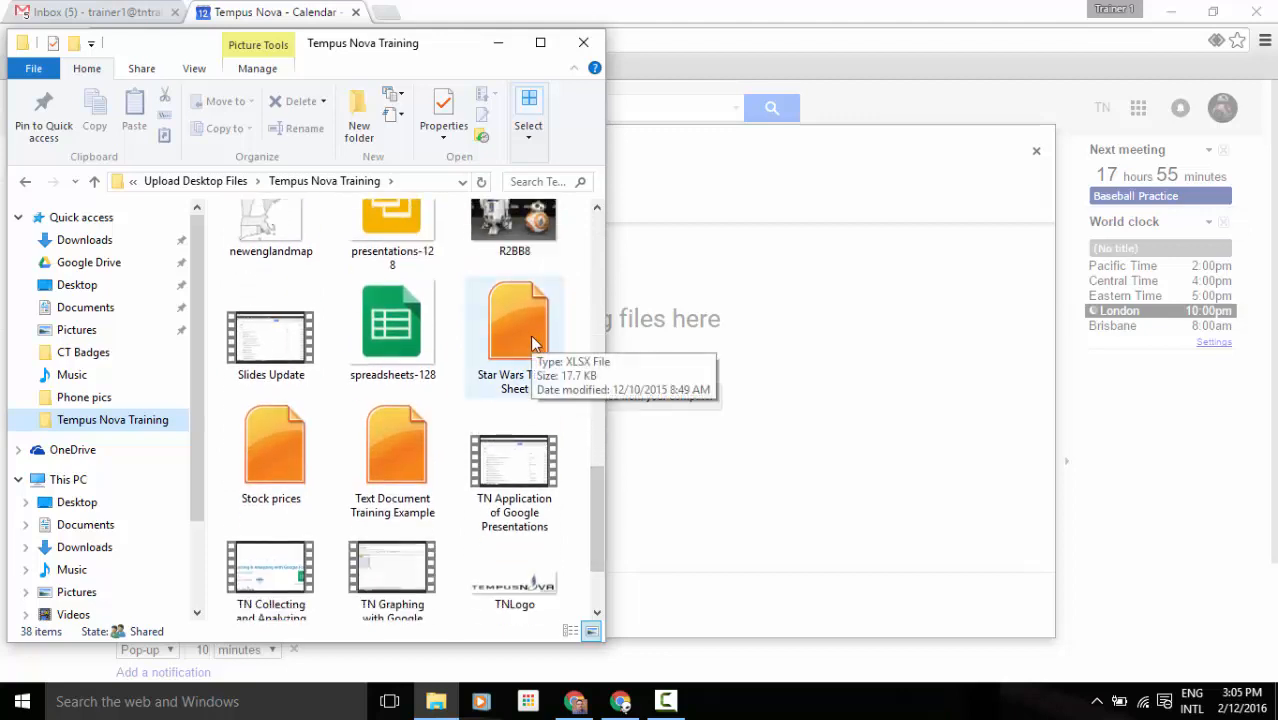
drag(530, 334, 933, 366)
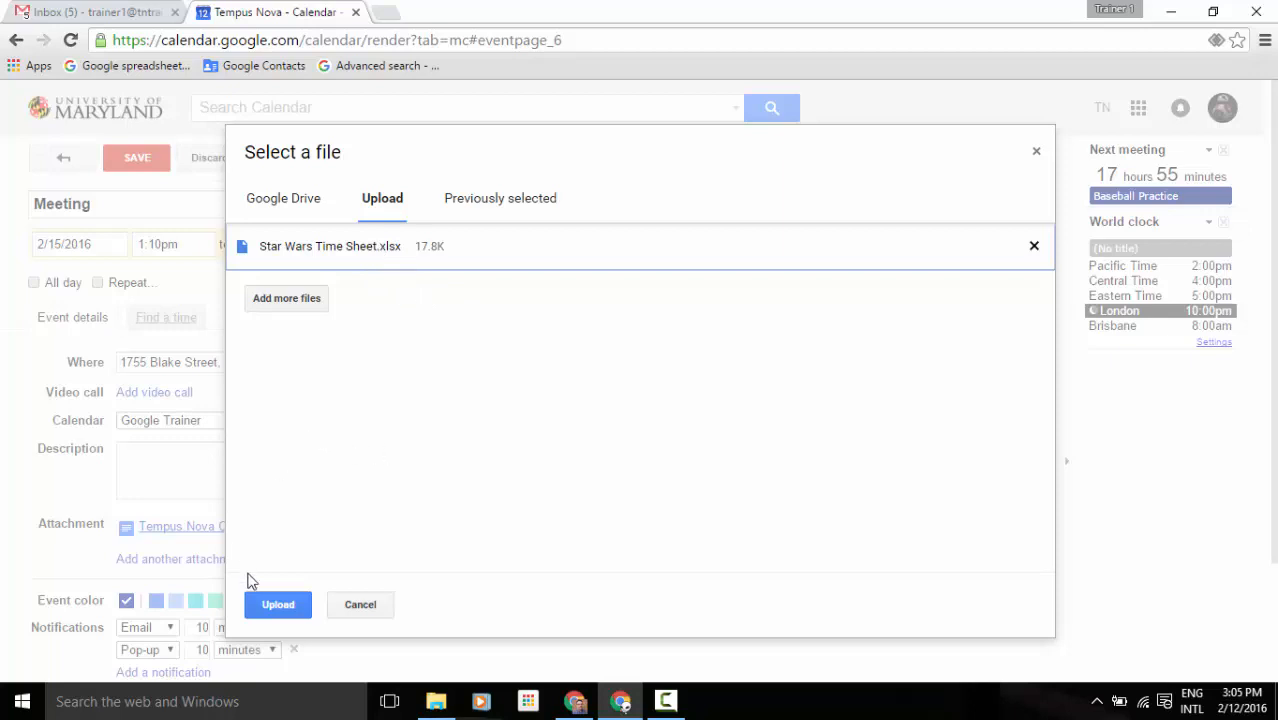
Upload Star Wars Time Sheet.xlsx and scroll down to see it beside the course catalog.
click(285, 608)
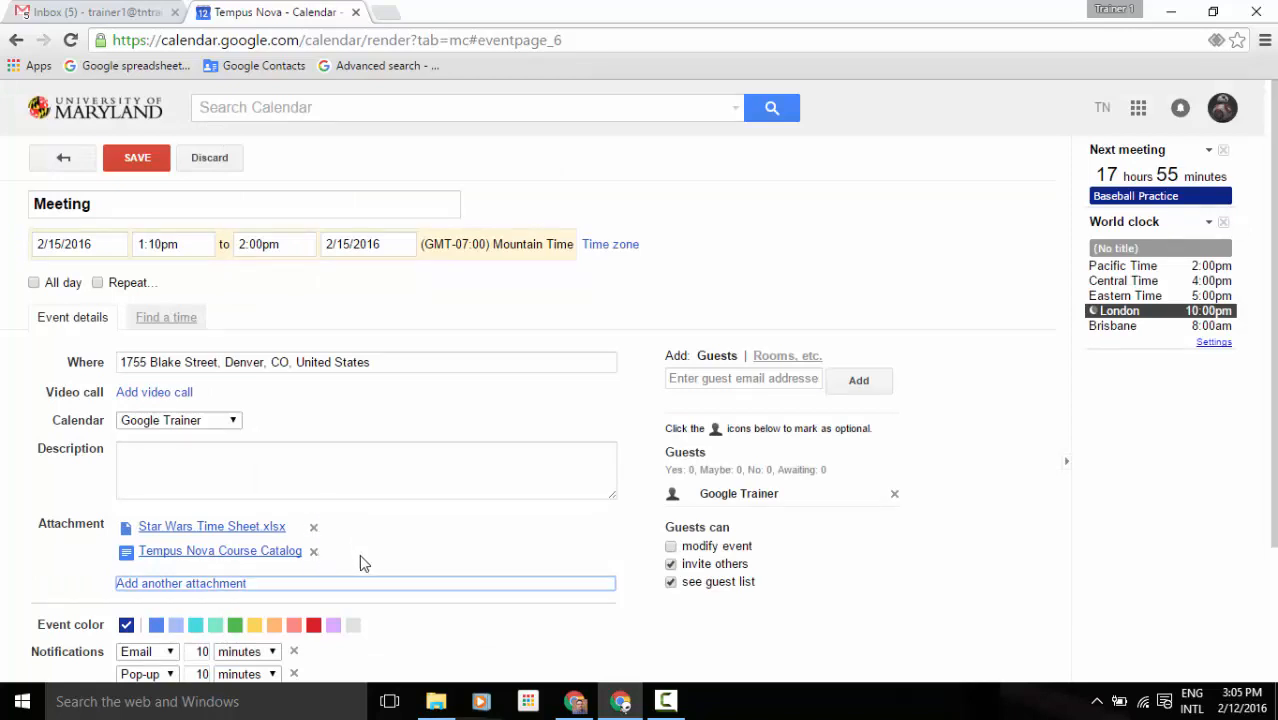
scroll(358, 560, down, 1)
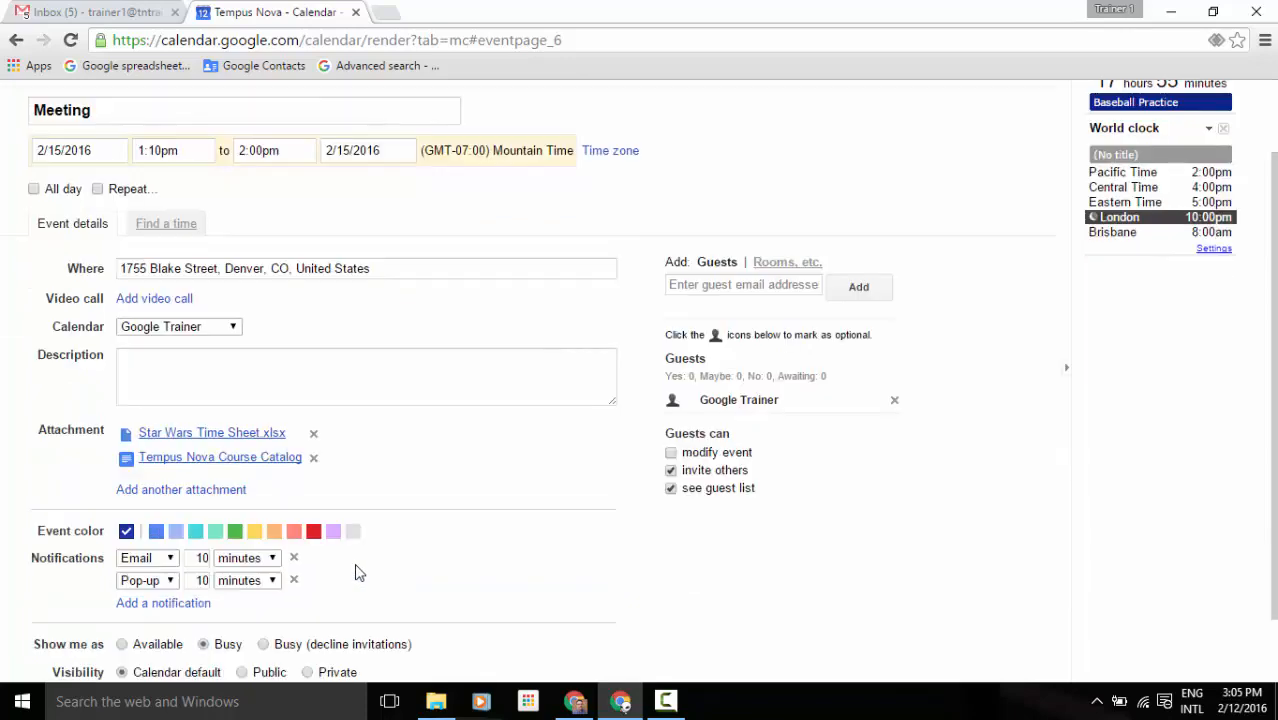
scroll(358, 573, down, 1)
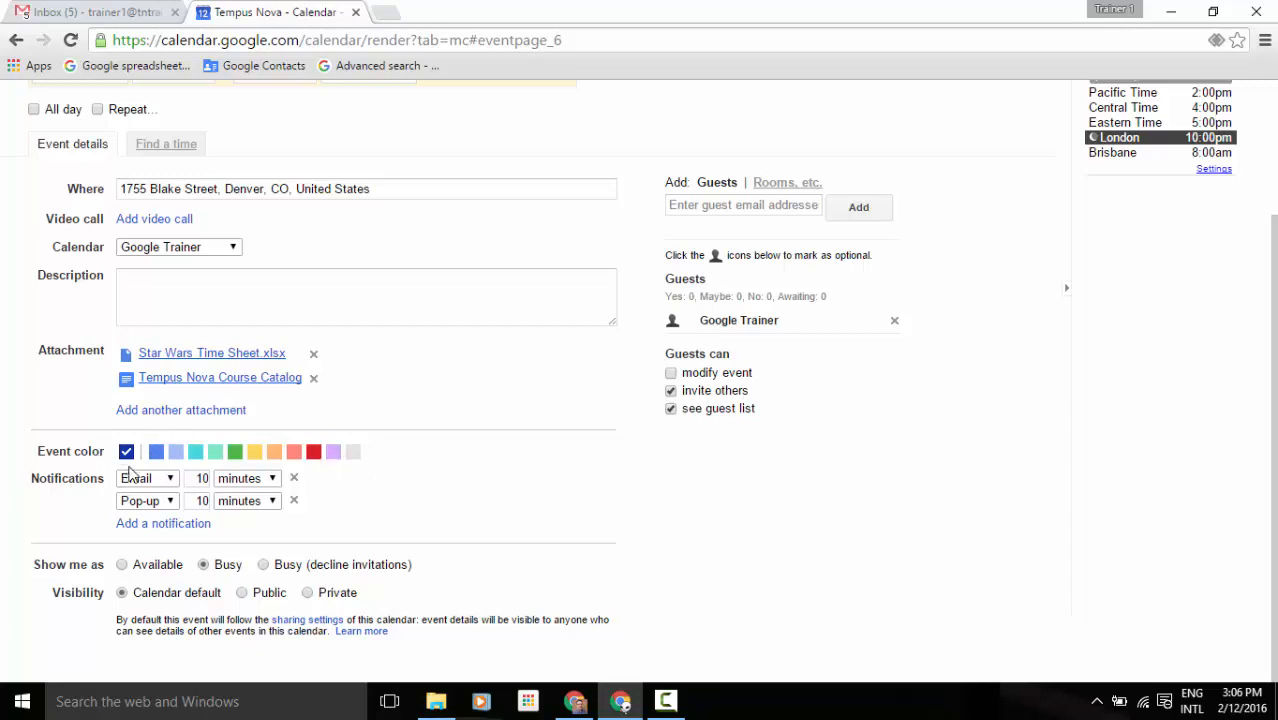
Make the Meeting red and delete its email reminder, keeping the 10-minute pop-up notification.
click(313, 452)
click(267, 502)
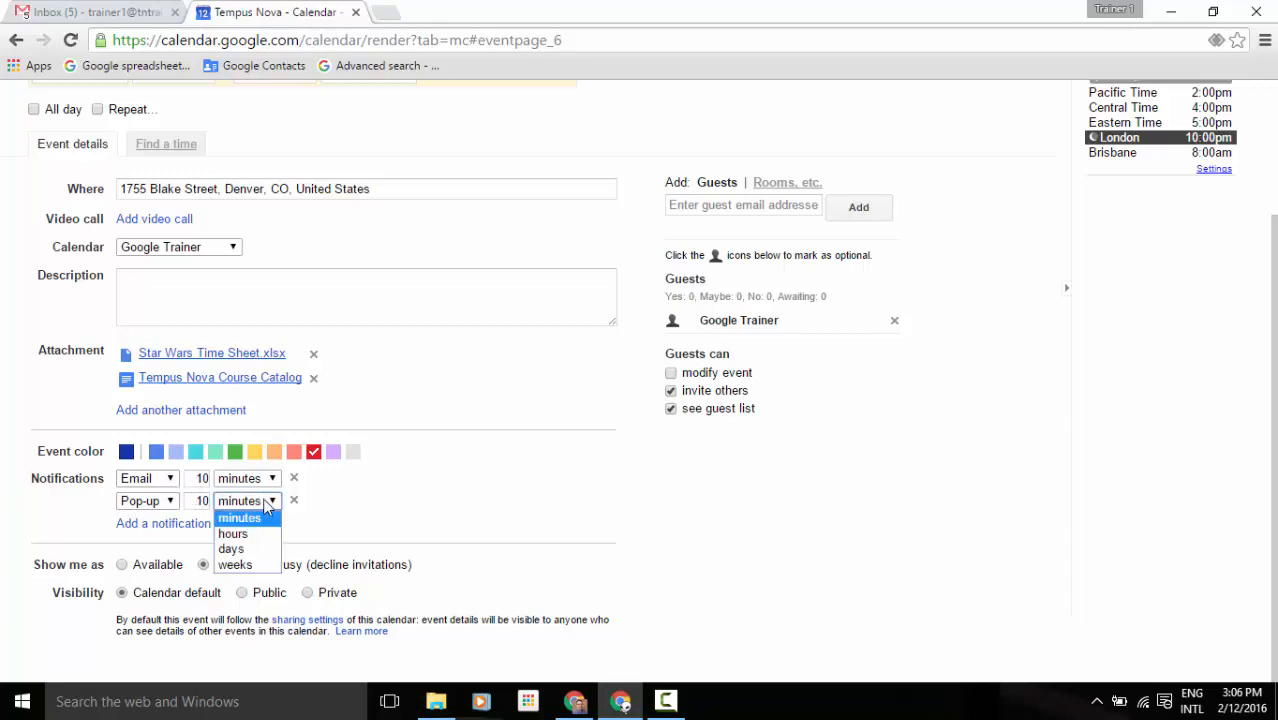
click(396, 506)
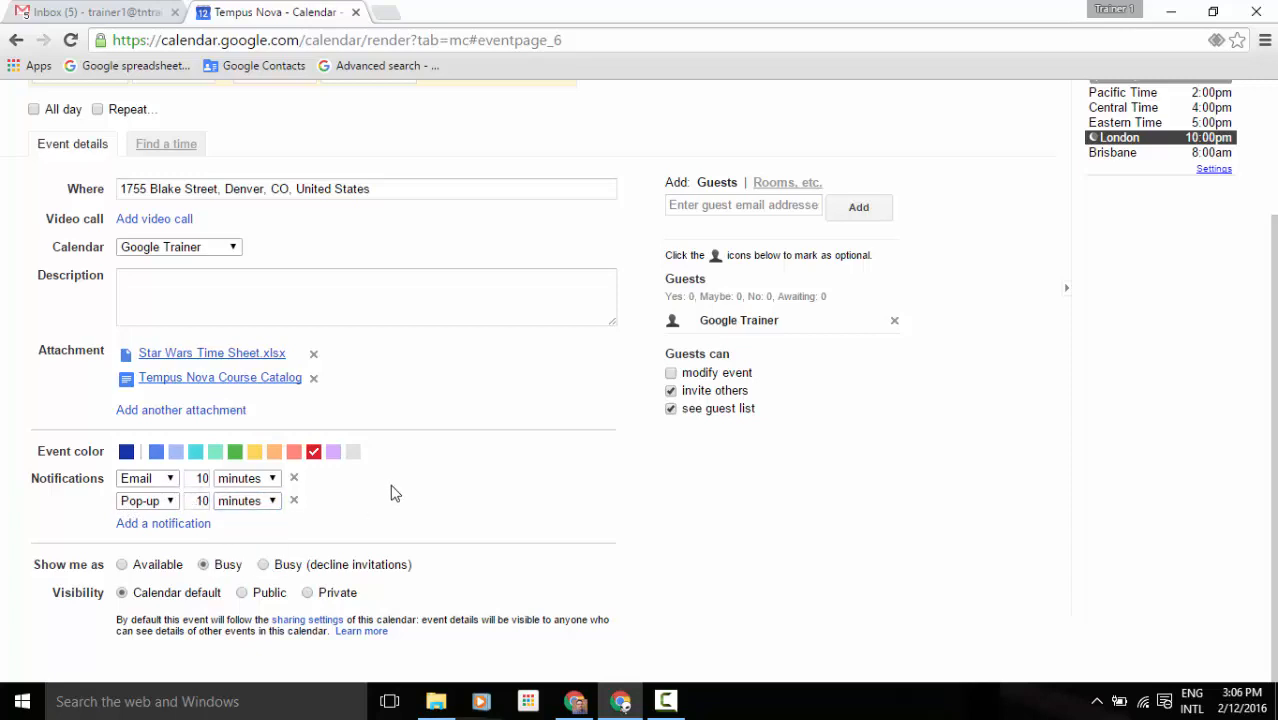
click(294, 479)
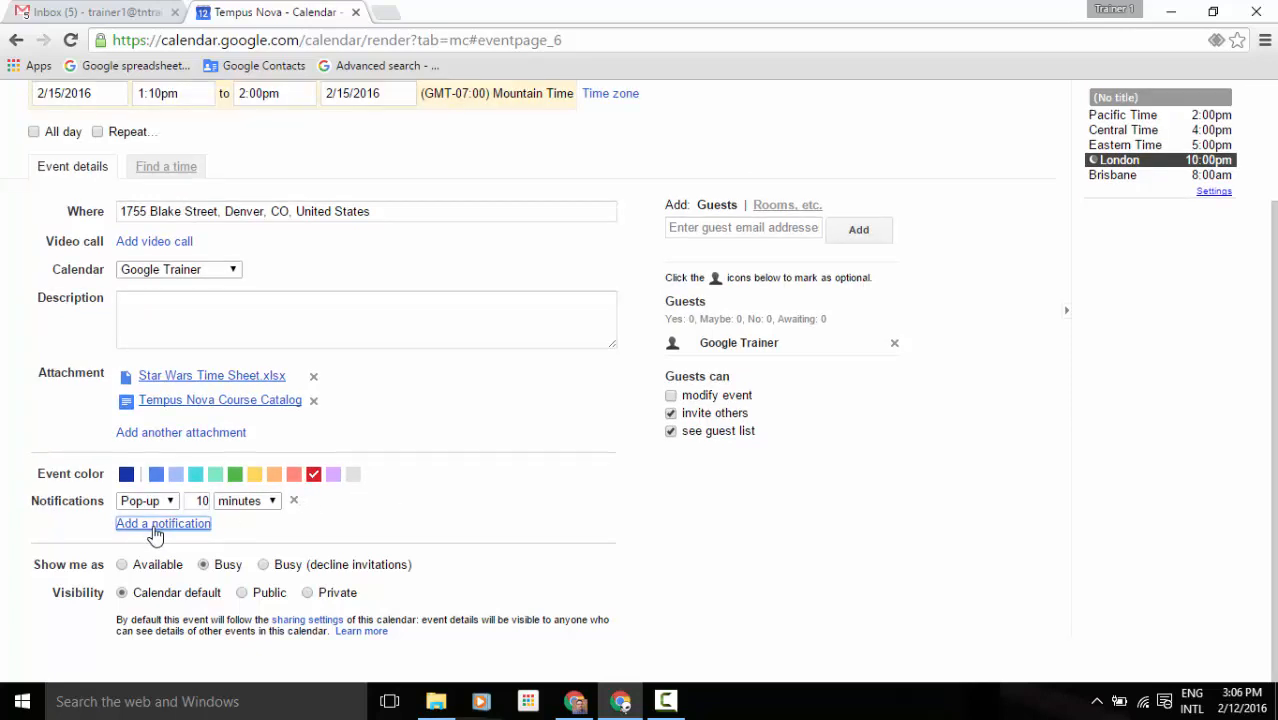
click(301, 527)
Add three guests by typing 'pa', 'ga' and 'jen' and picking each suggested contact.
click(702, 230)
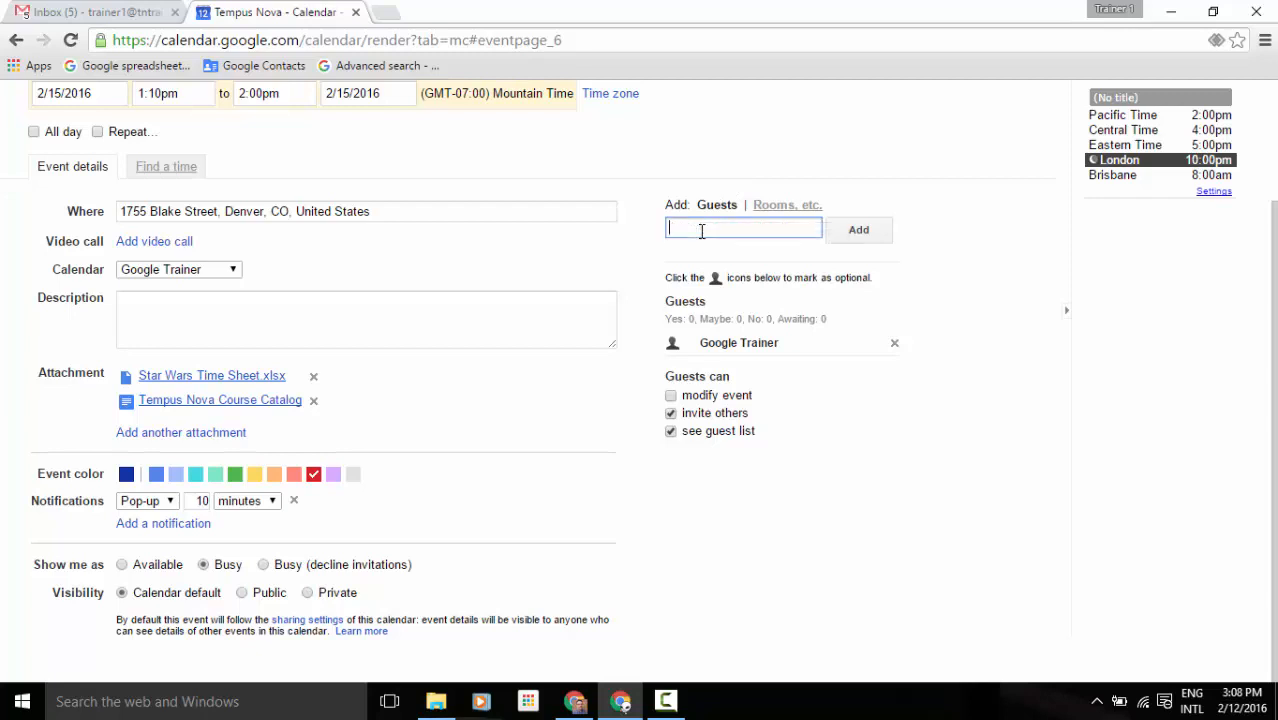
text(pa)
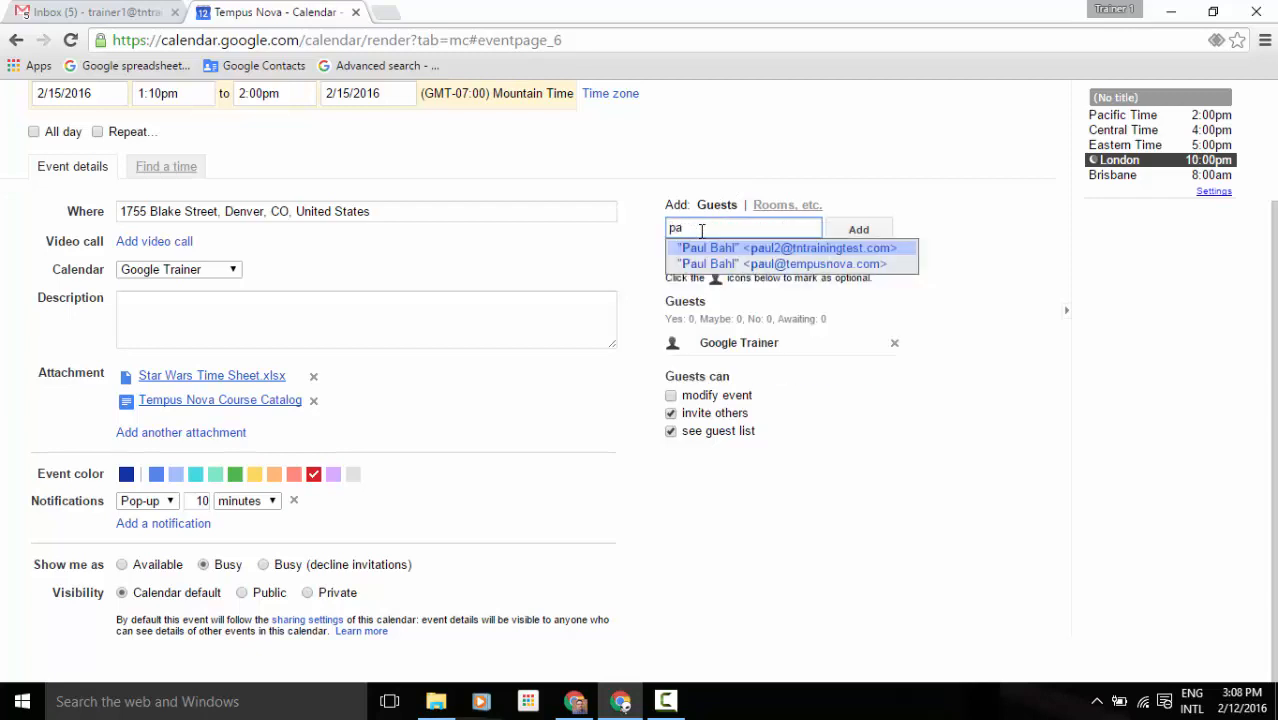
click(723, 258)
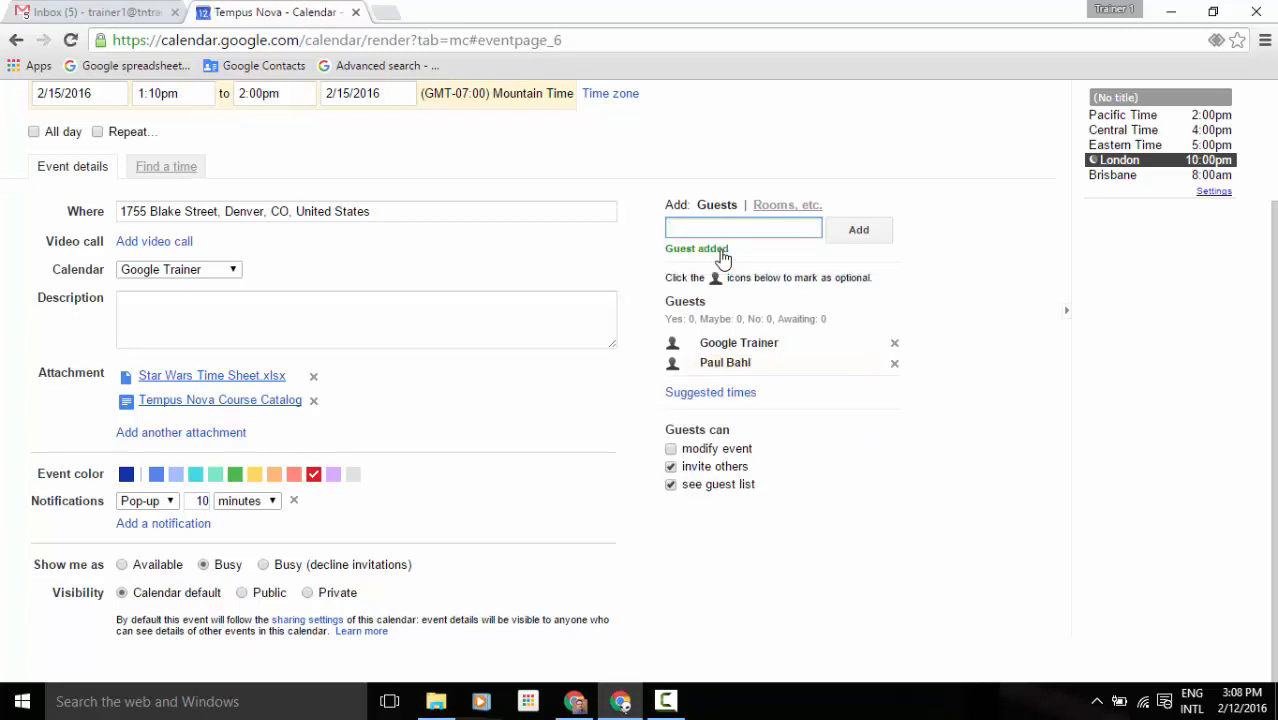
text(ga)
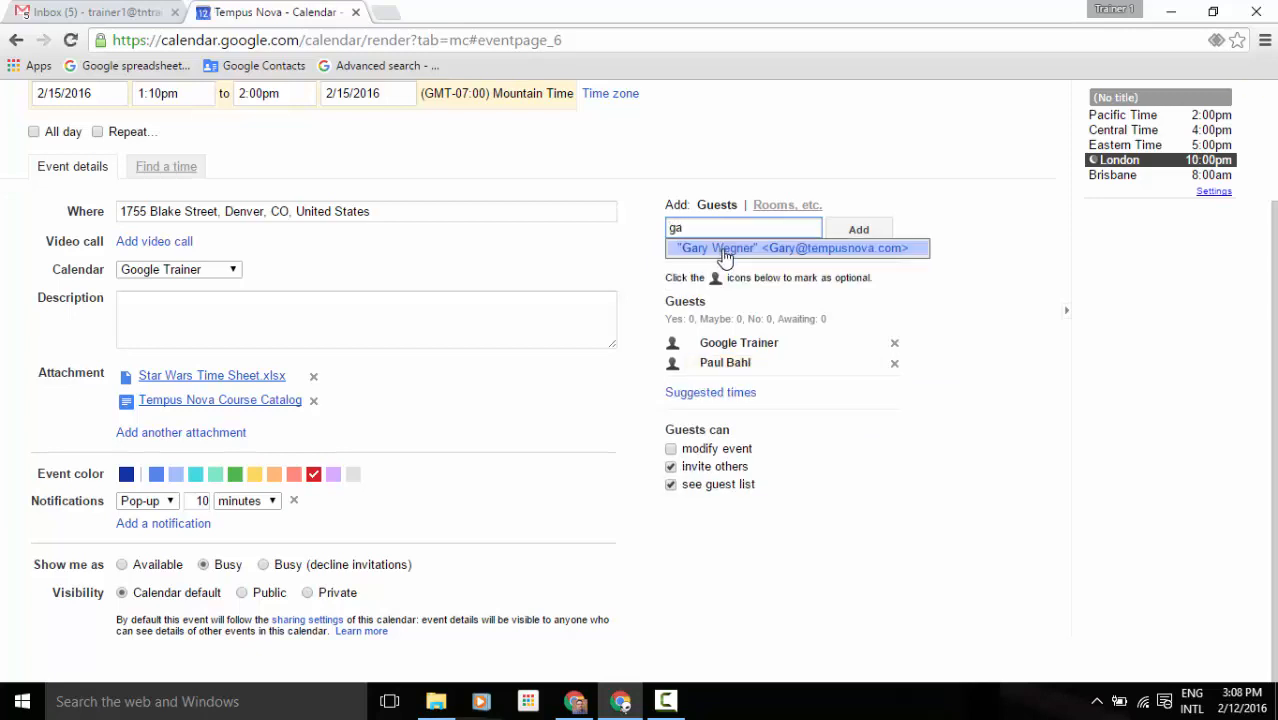
click(725, 256)
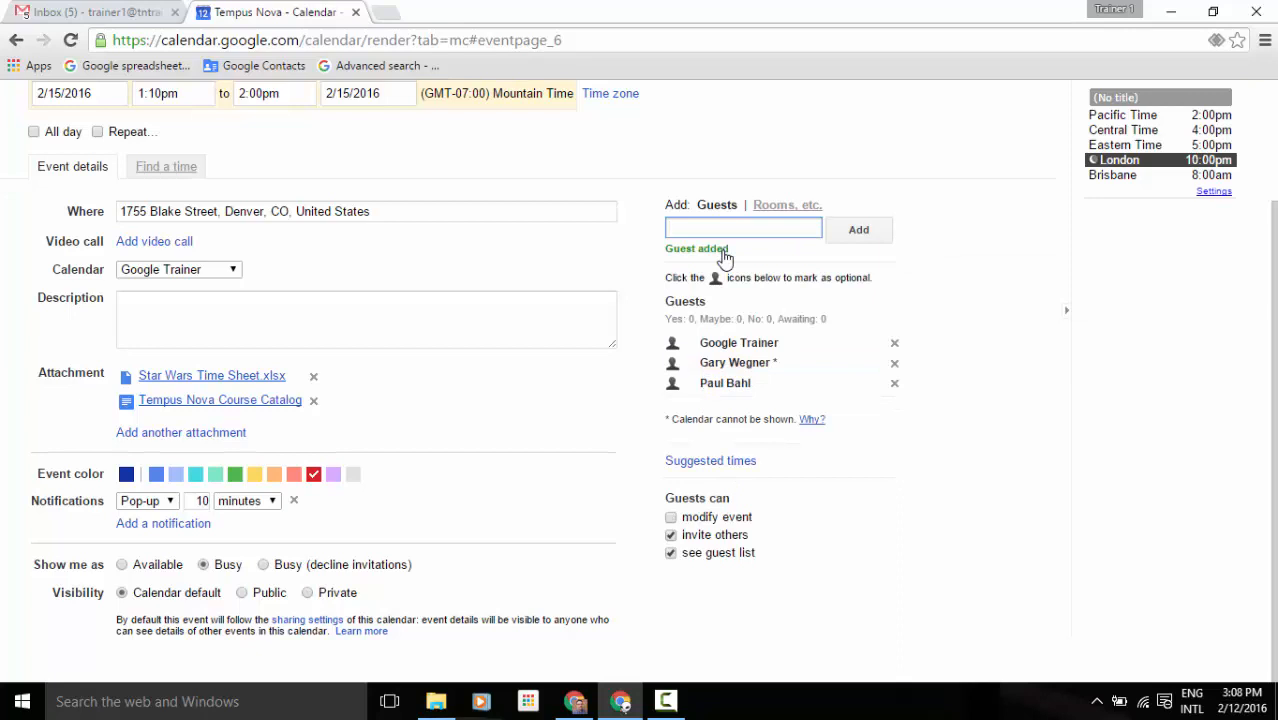
text(jen)
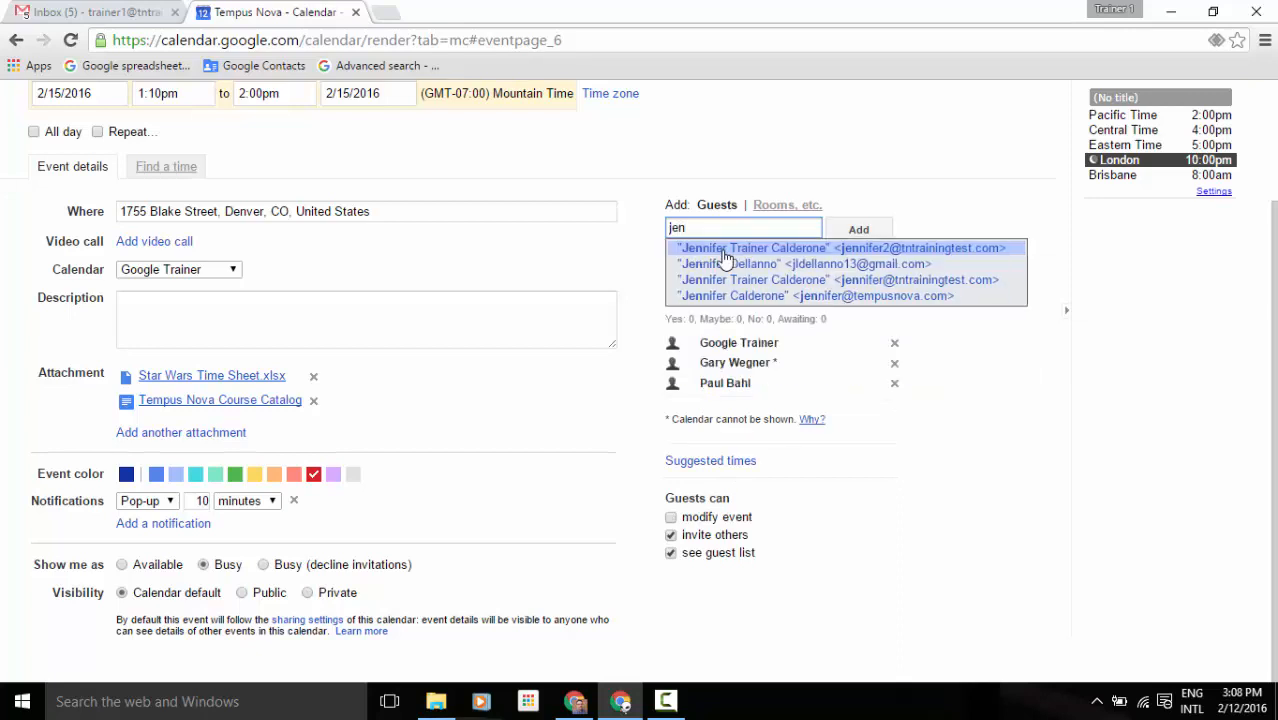
click(725, 256)
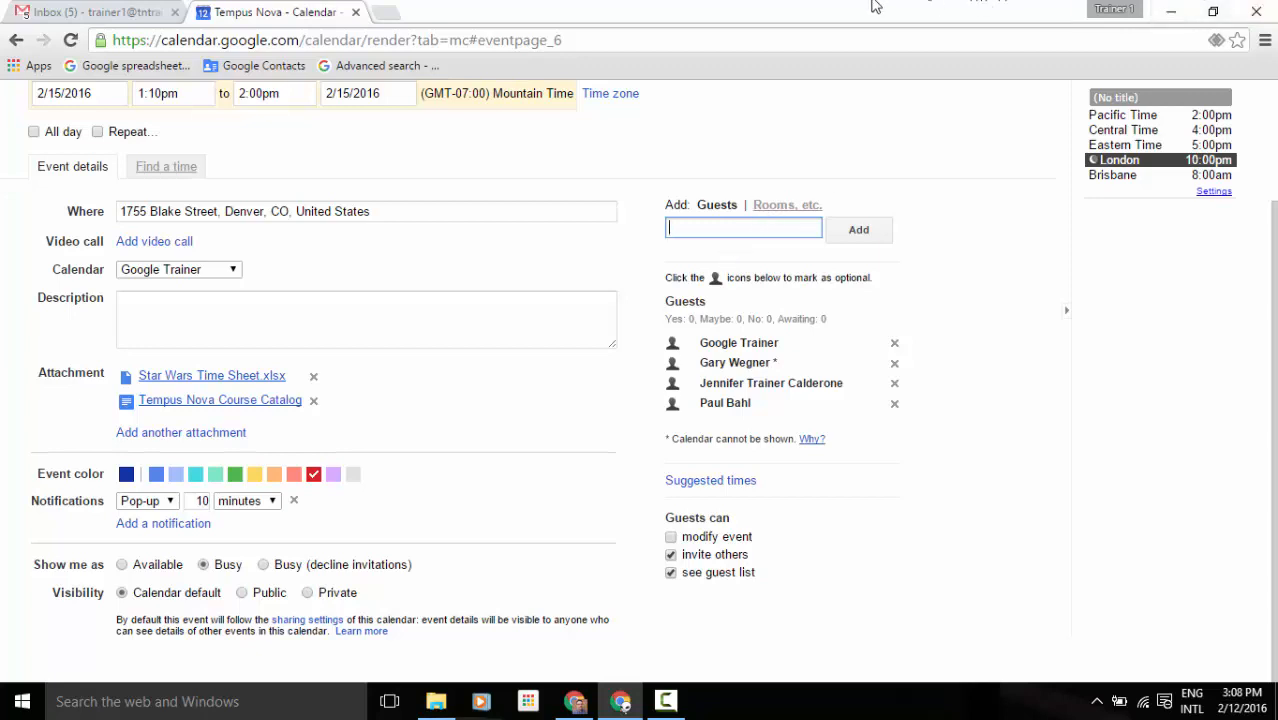
key(alt+Tab)
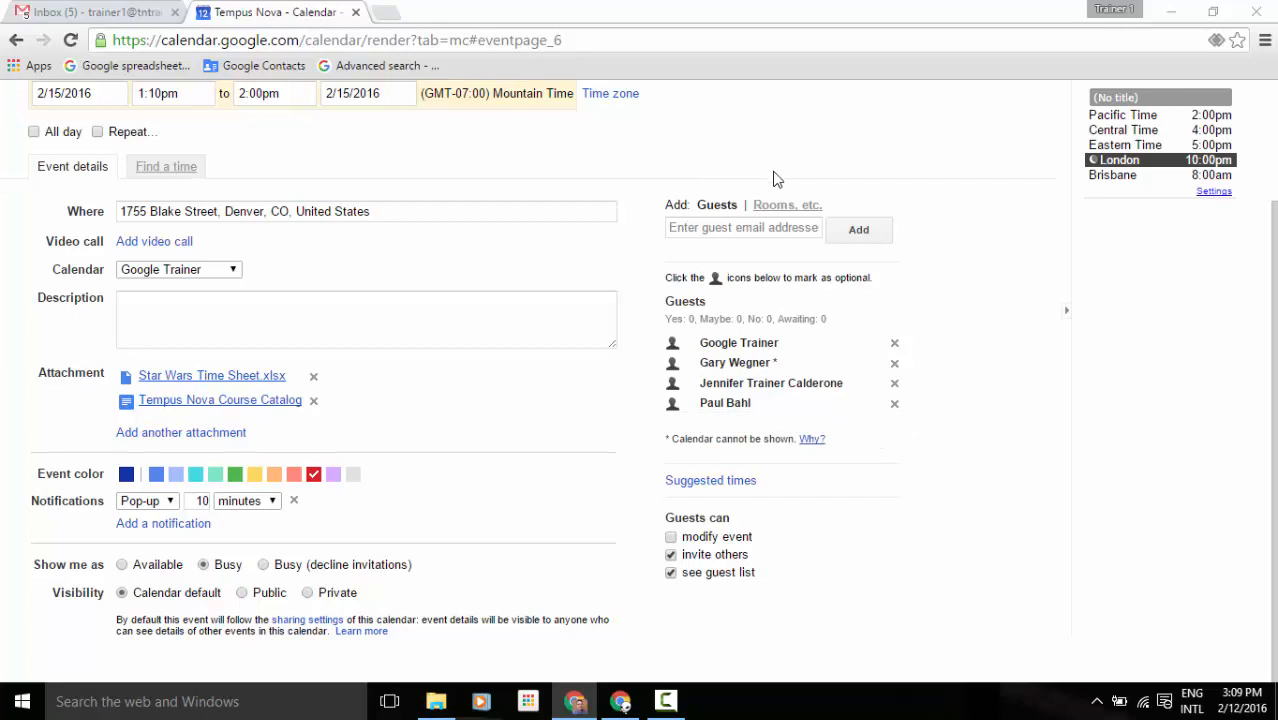
Book the Small Conference Room, removing its name from the Where field to keep the address.
click(779, 206)
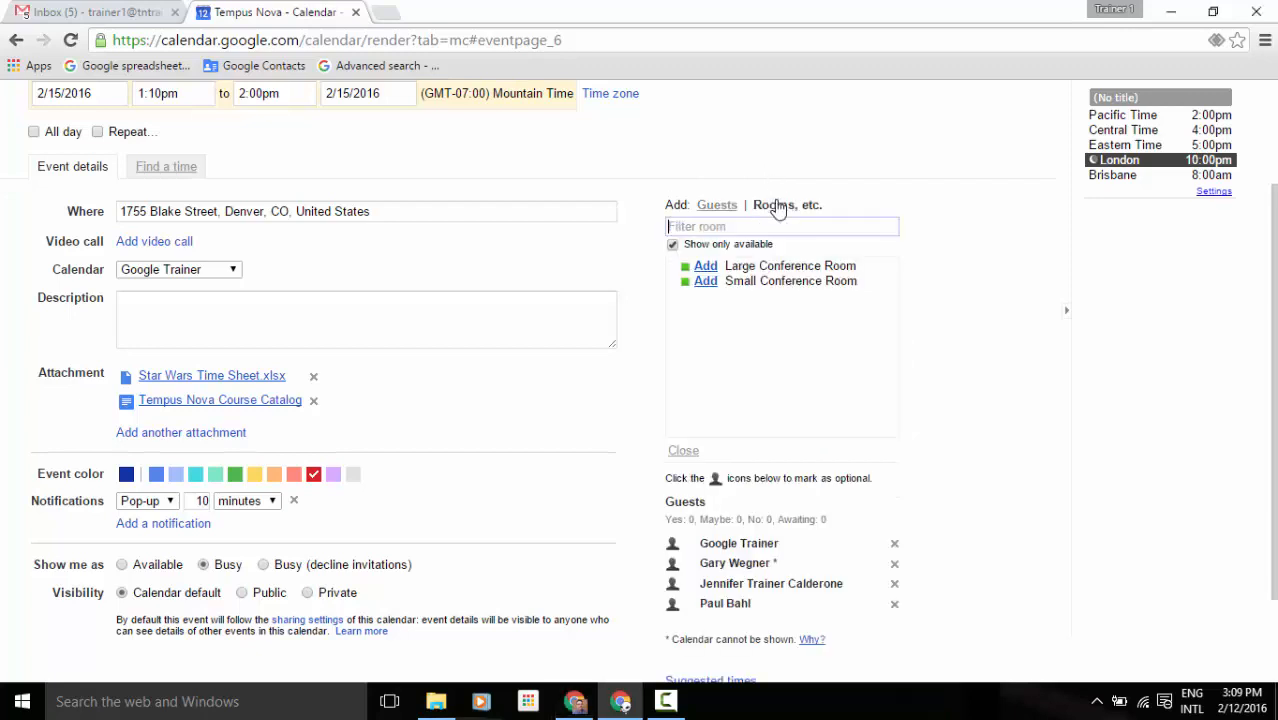
click(706, 284)
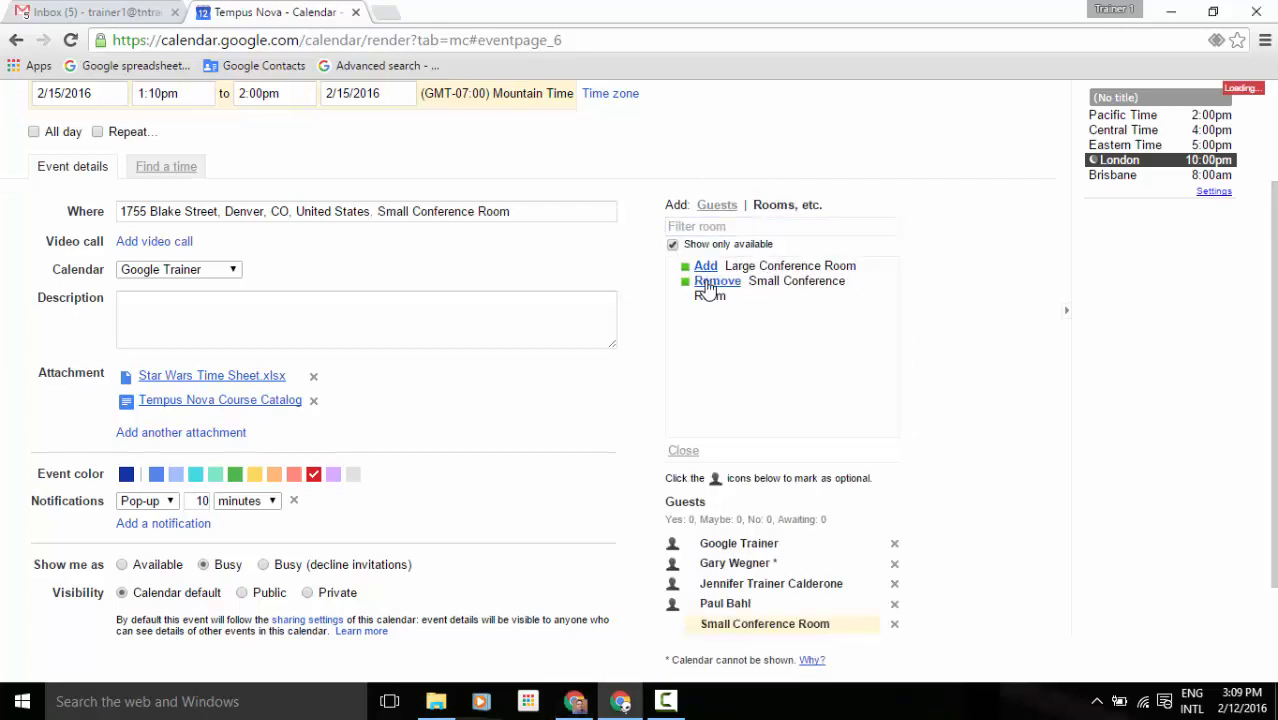
drag(569, 211, 371, 211)
key(BackSpace)
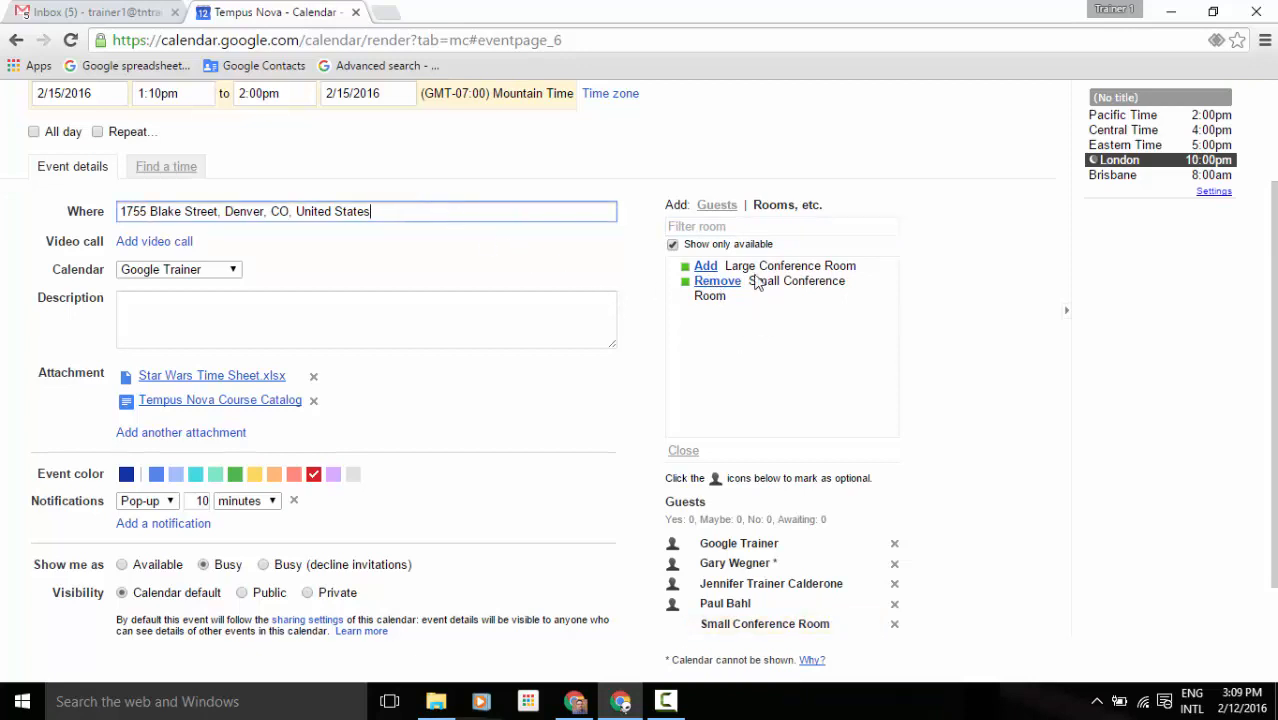
click(717, 204)
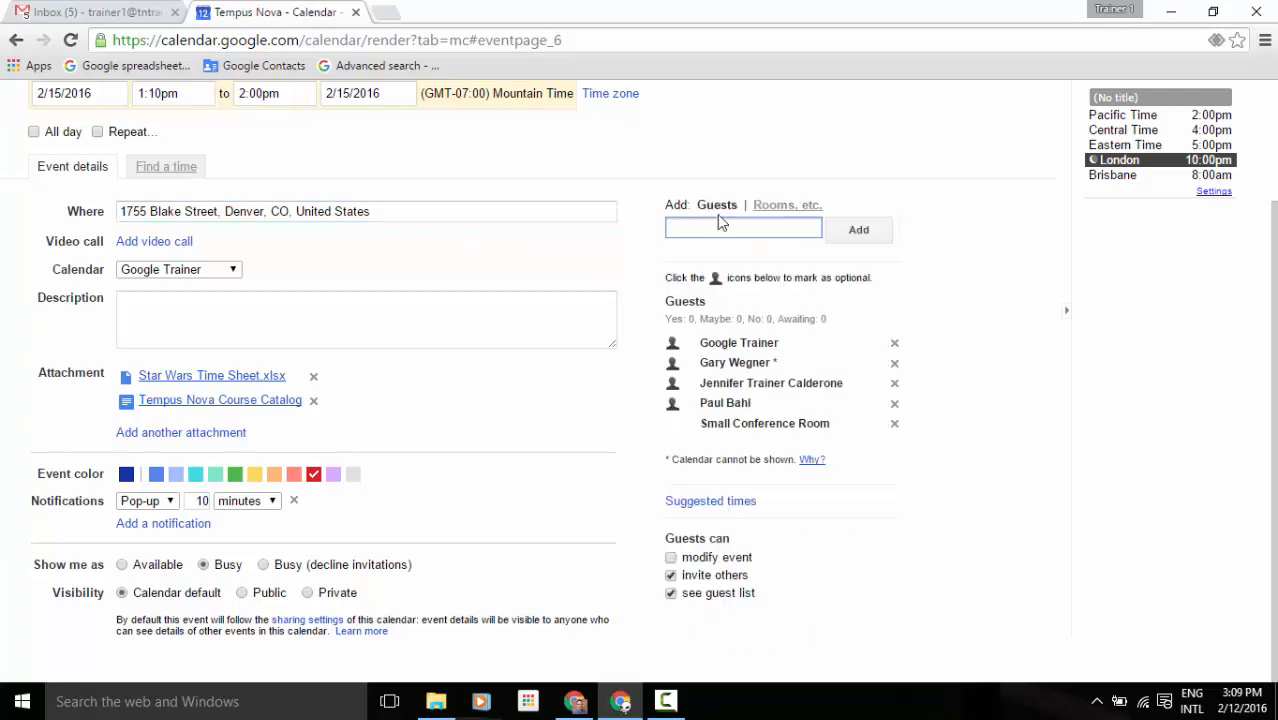
click(868, 233)
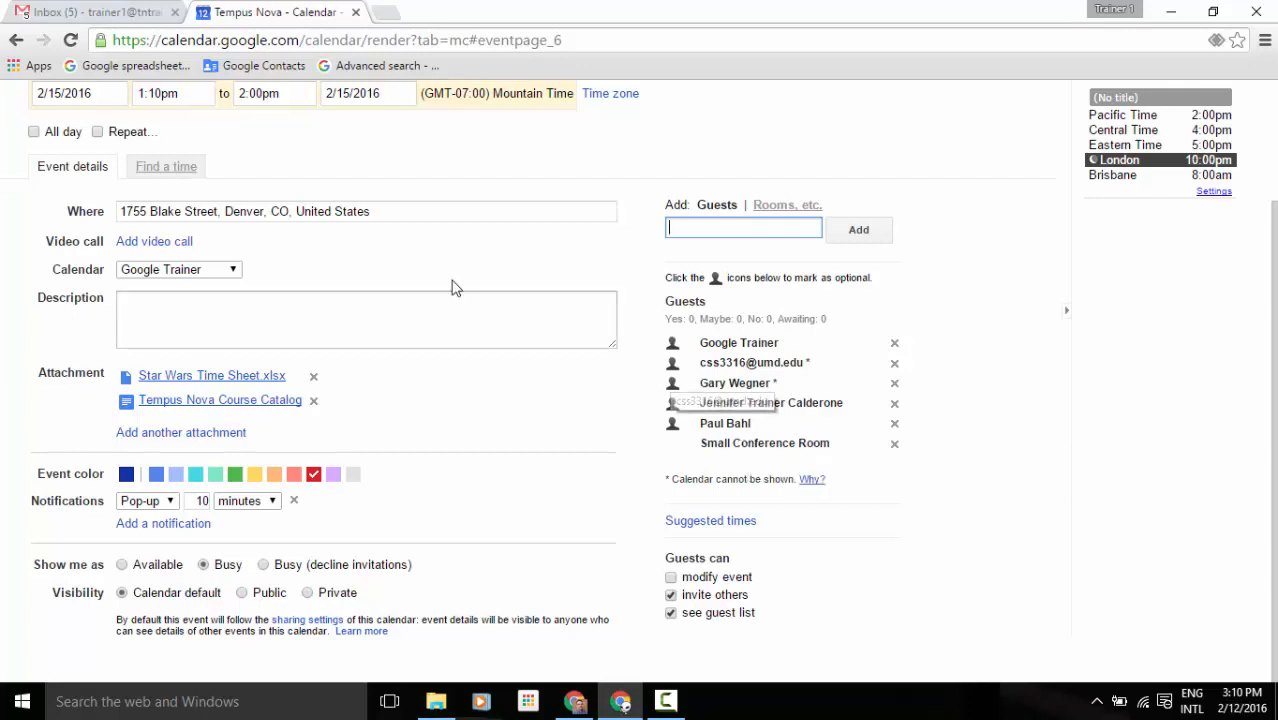
click(166, 172)
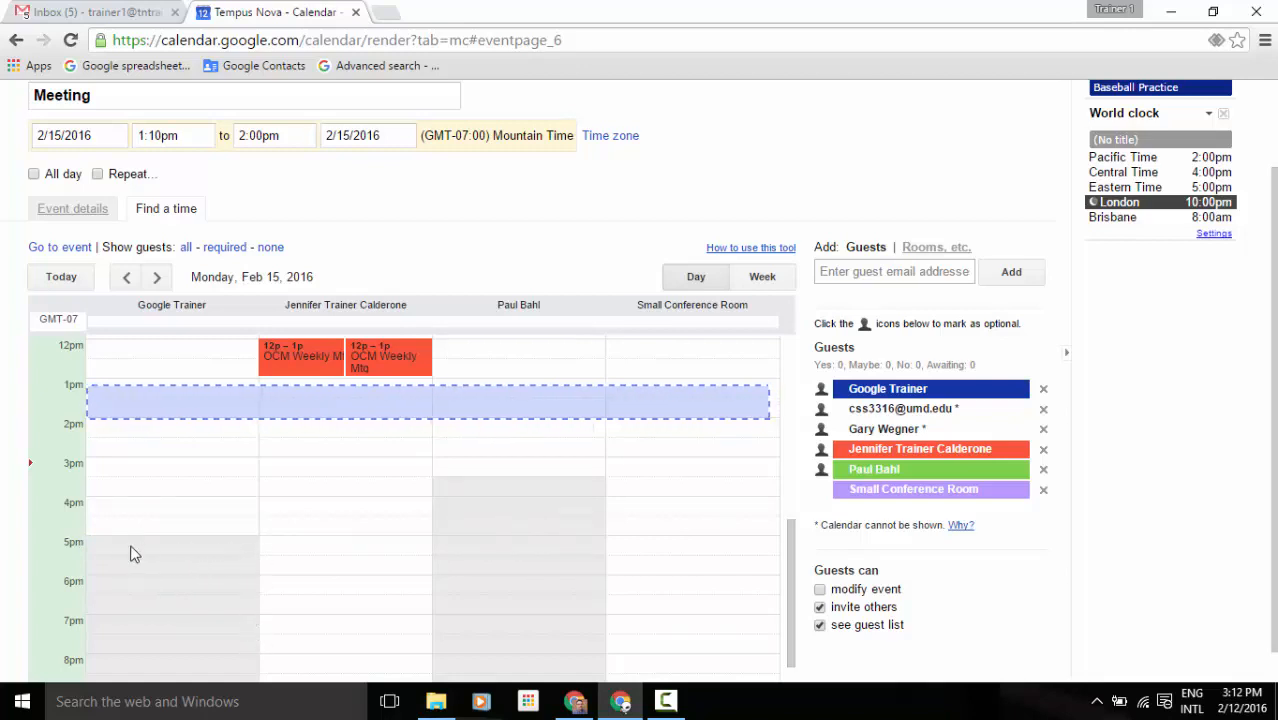
Move the Meeting to 4:40pm–5:30pm on Mon 2/15/2016 and return to its details form.
drag(180, 403, 163, 537)
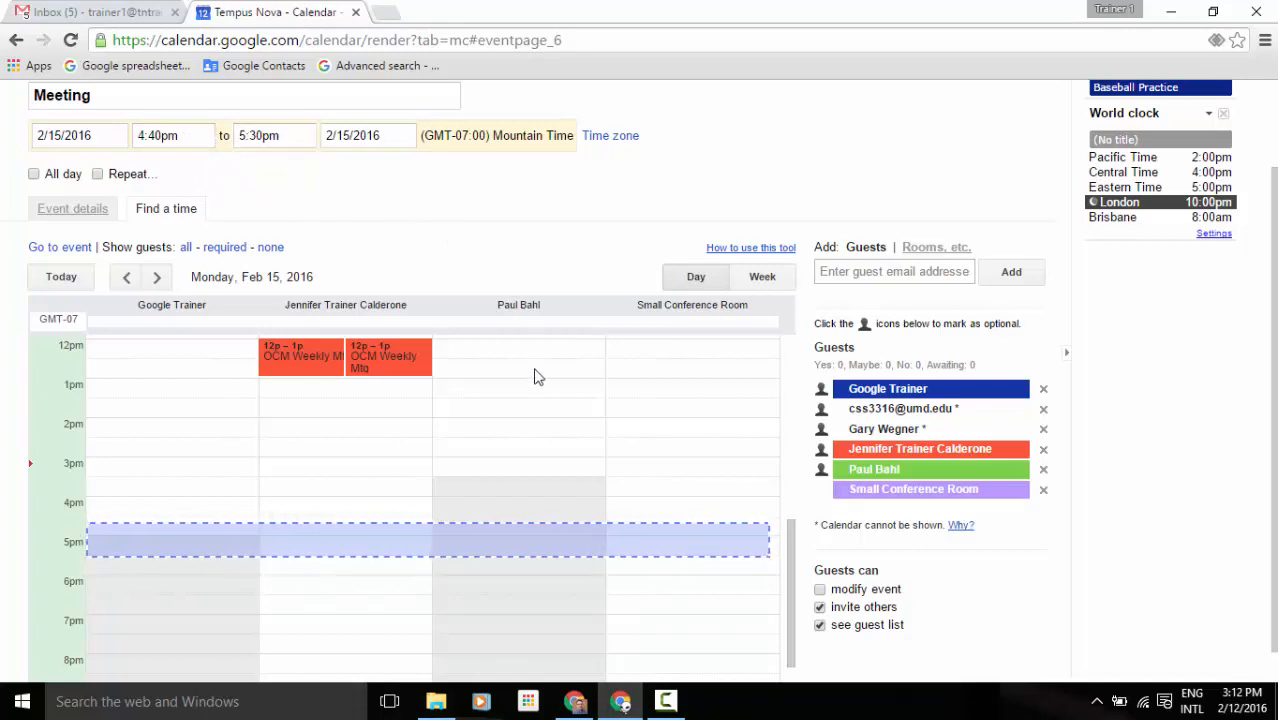
click(750, 287)
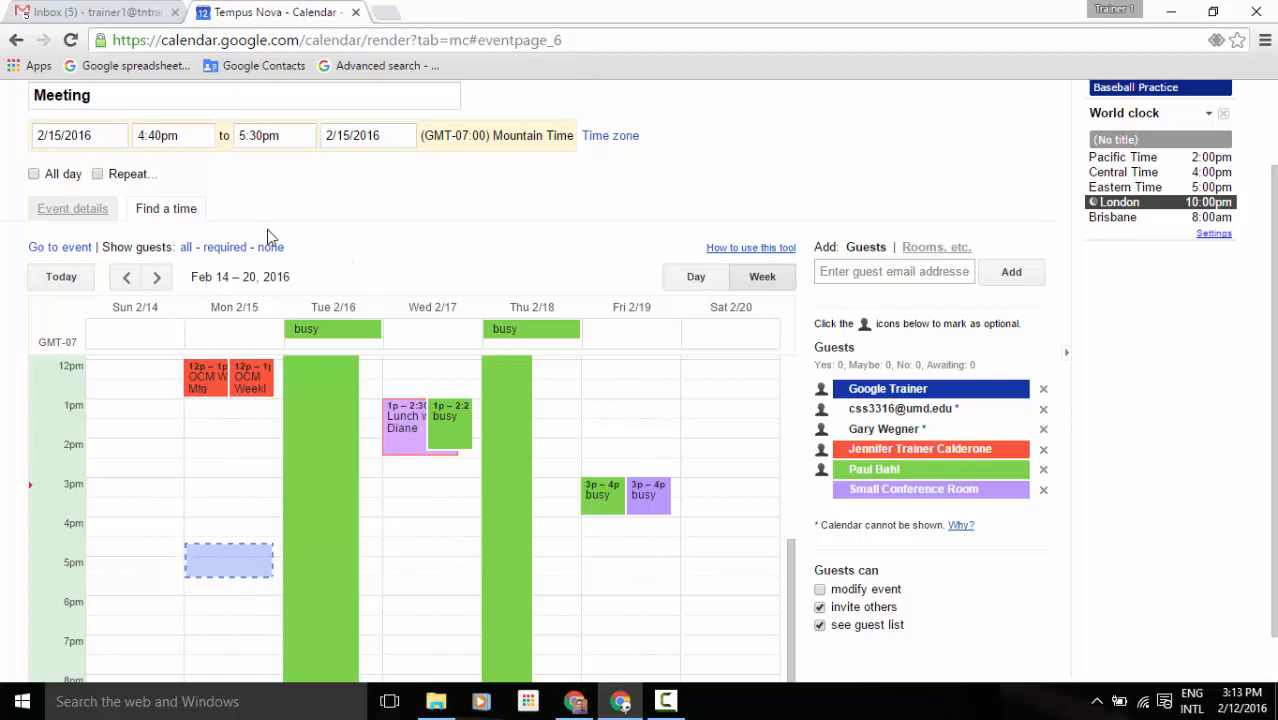
click(78, 219)
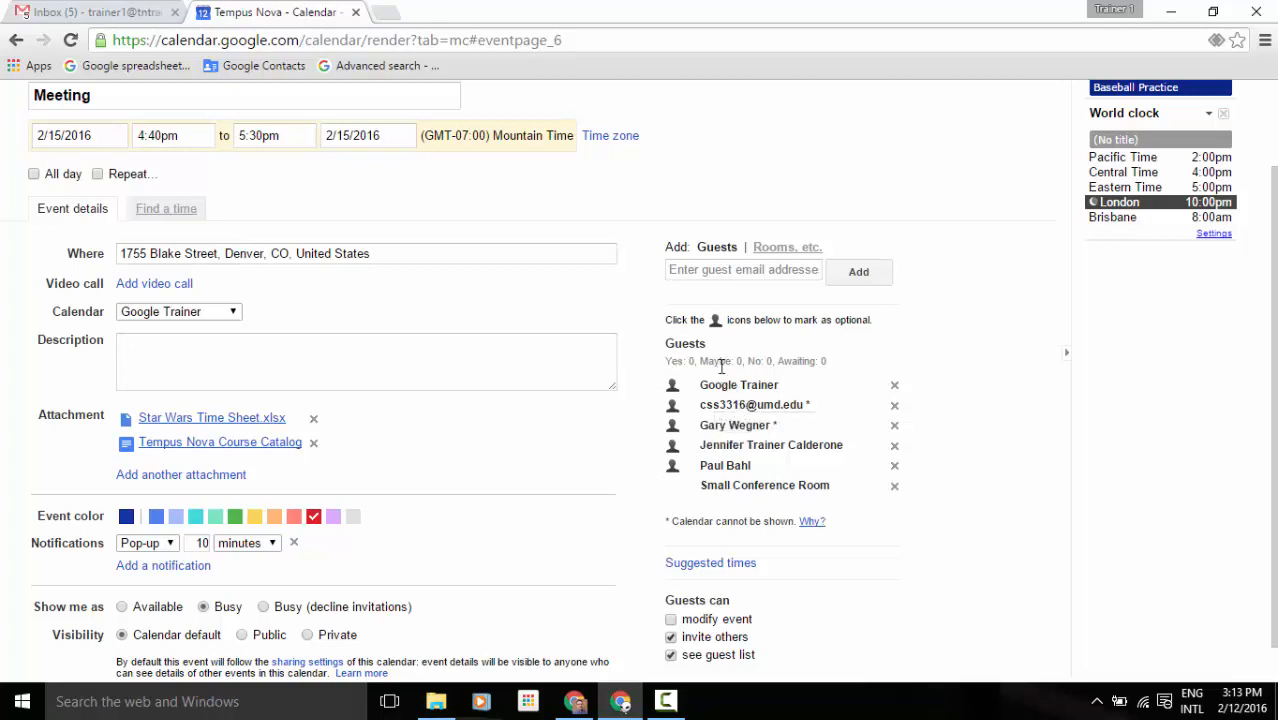
click(672, 428)
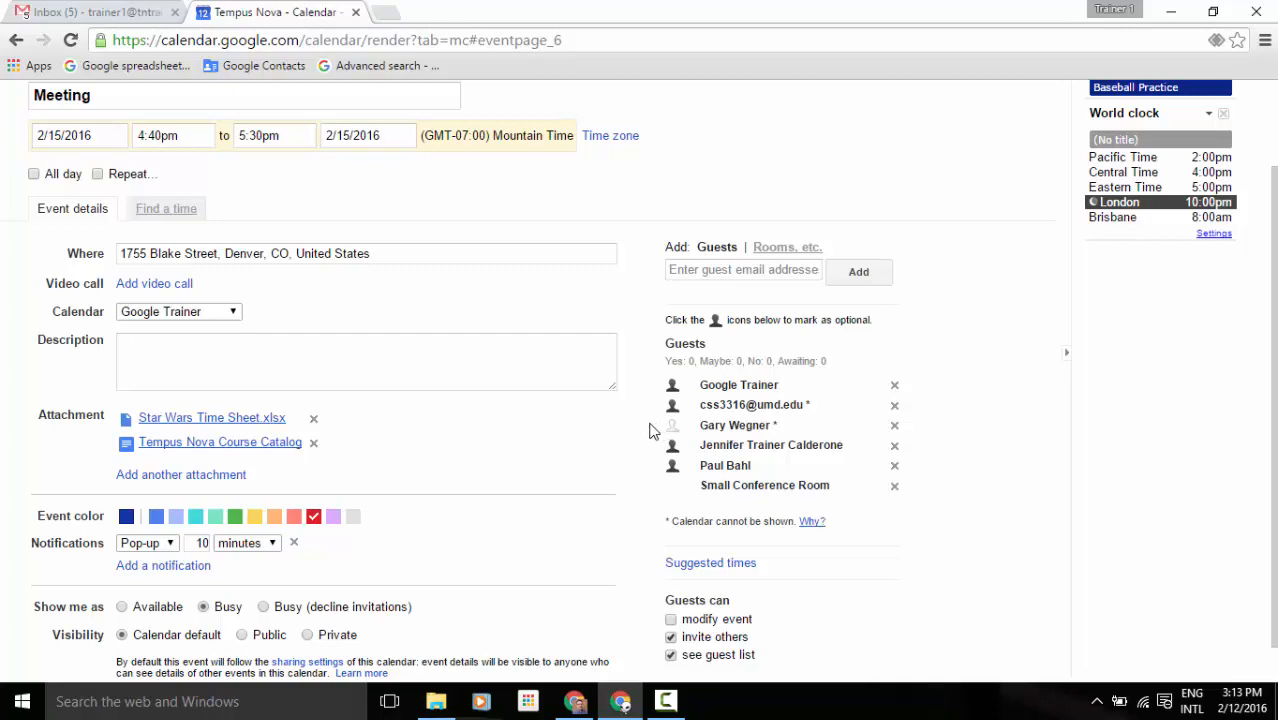
click(672, 426)
scroll(667, 518, down, 1)
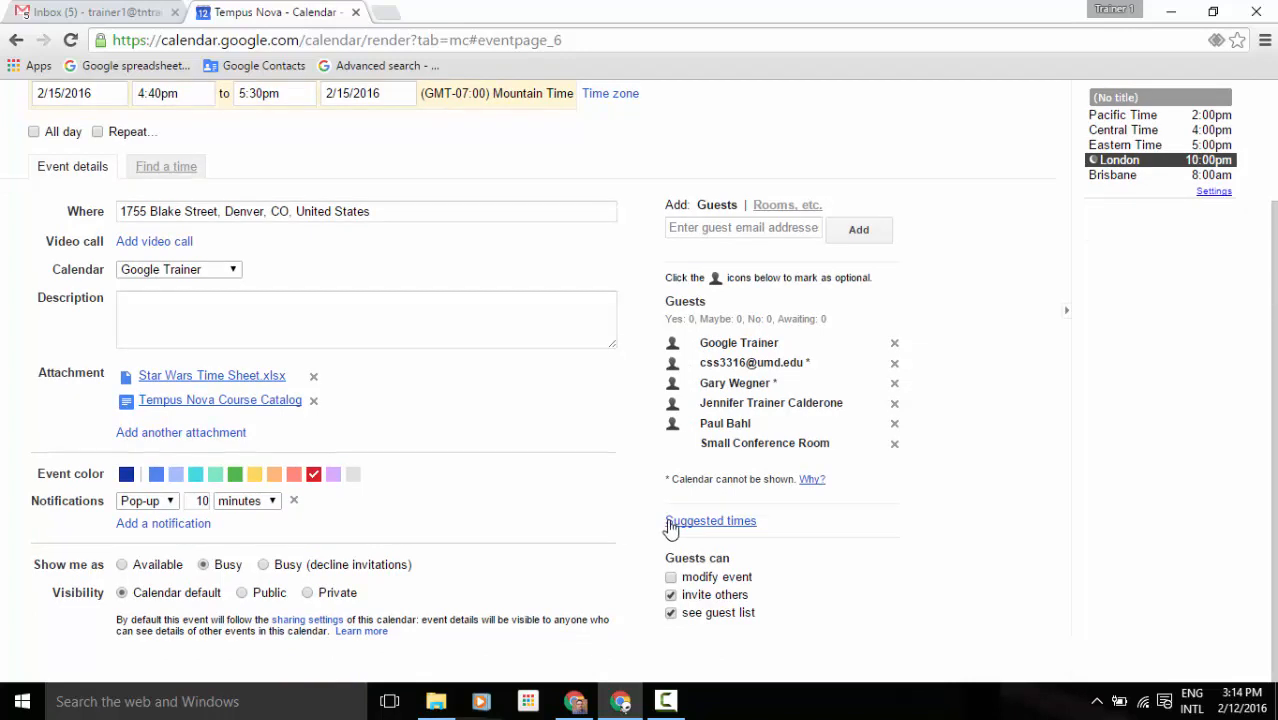
click(745, 524)
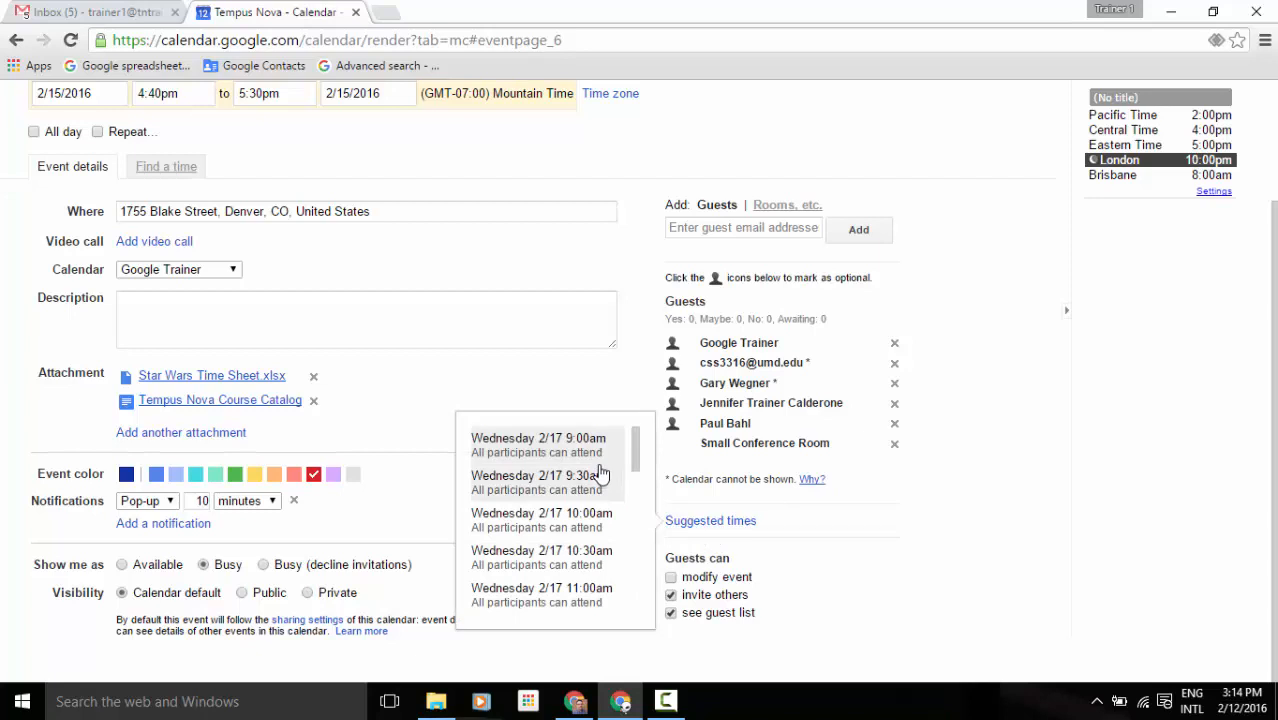
click(919, 515)
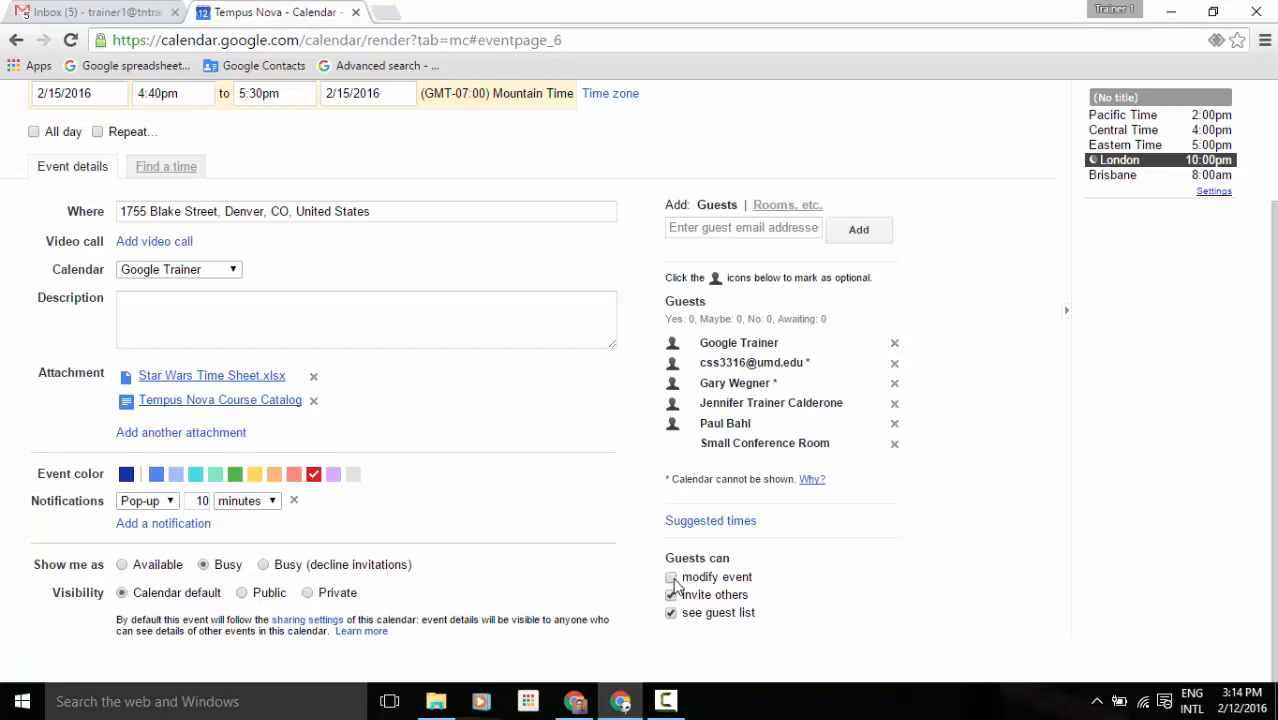
Save the edited Meeting, triggering the warning about guests outside the organization.
scroll(671, 580, up, 3)
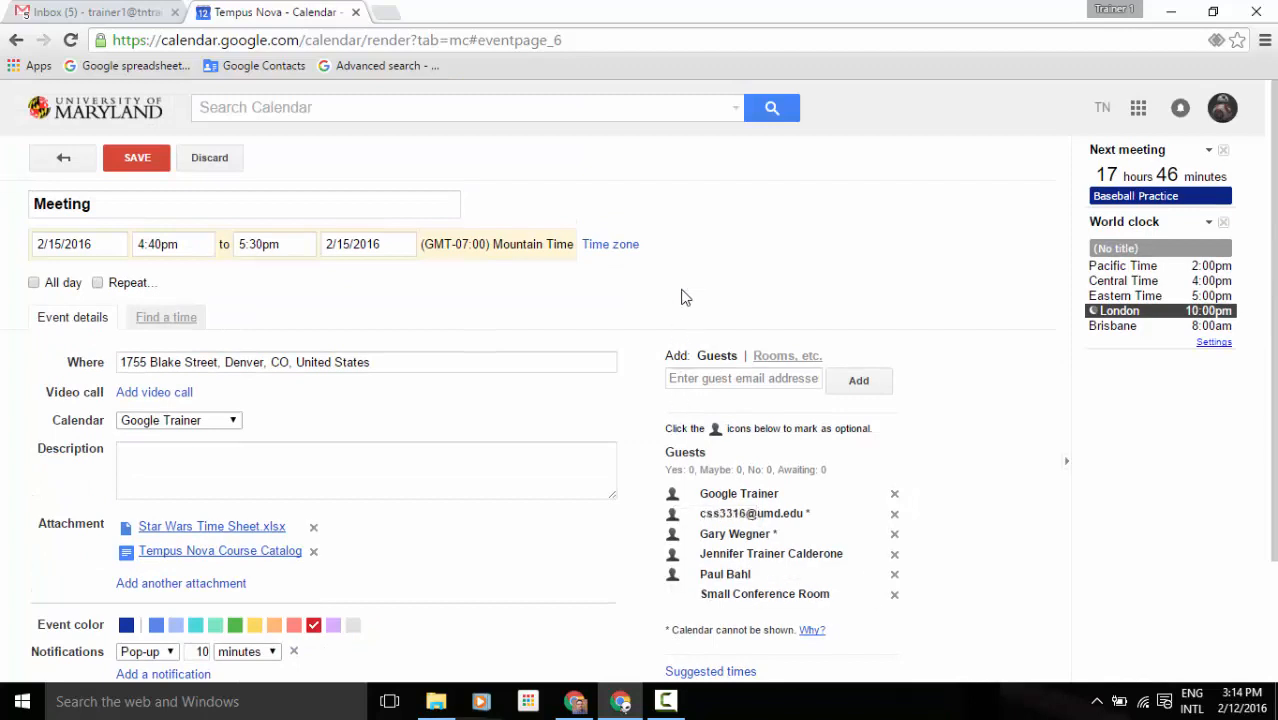
click(133, 170)
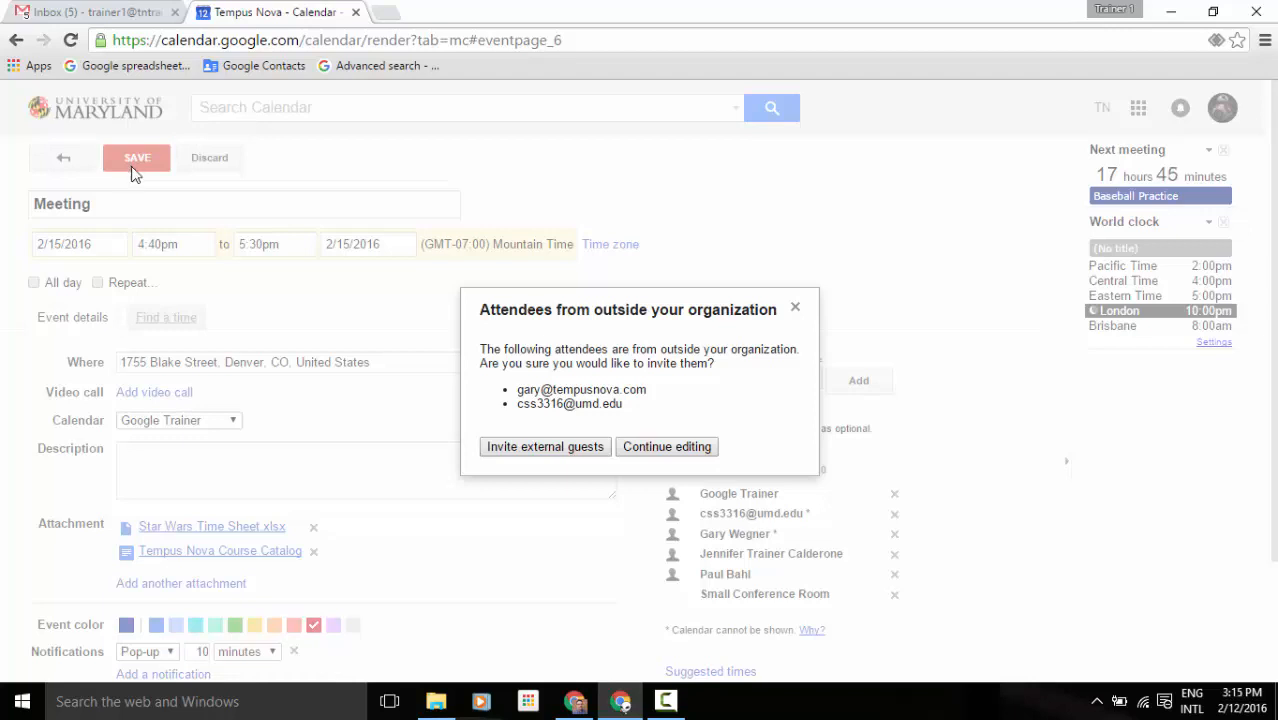
Confirm inviting external guests, sharing the Drive attachments, and sending invitations to finish saving.
click(573, 447)
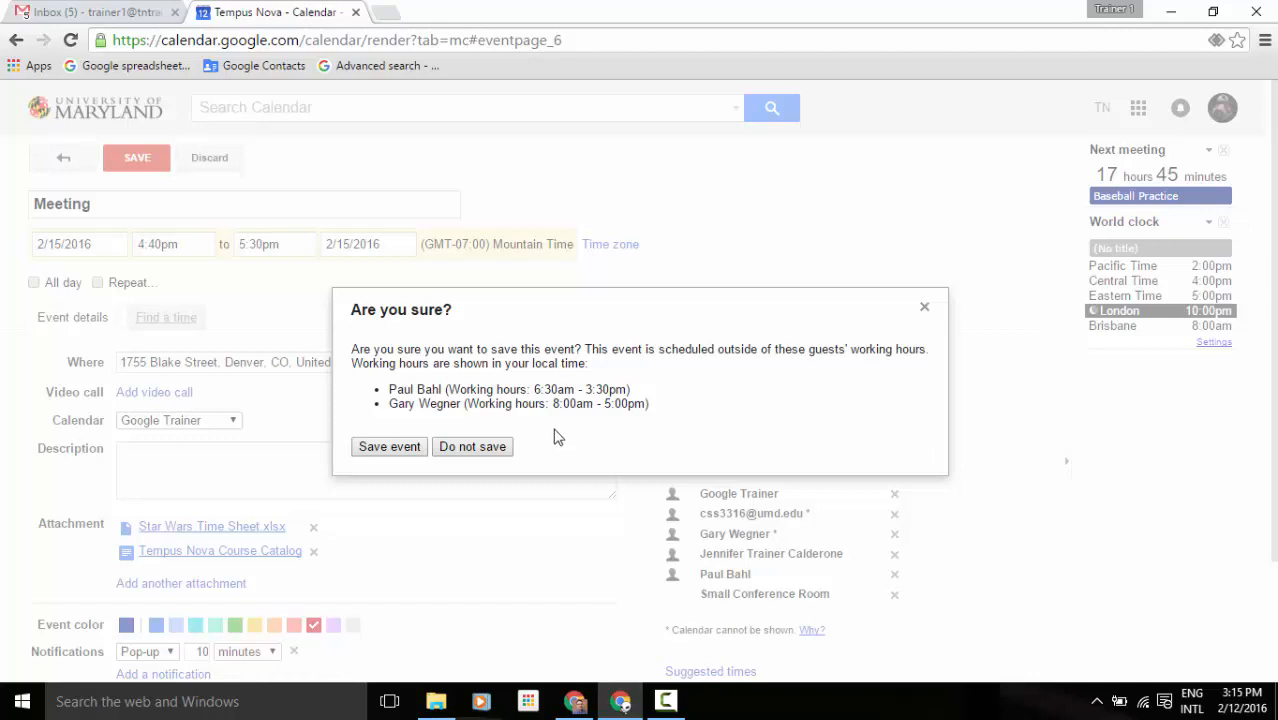
click(400, 447)
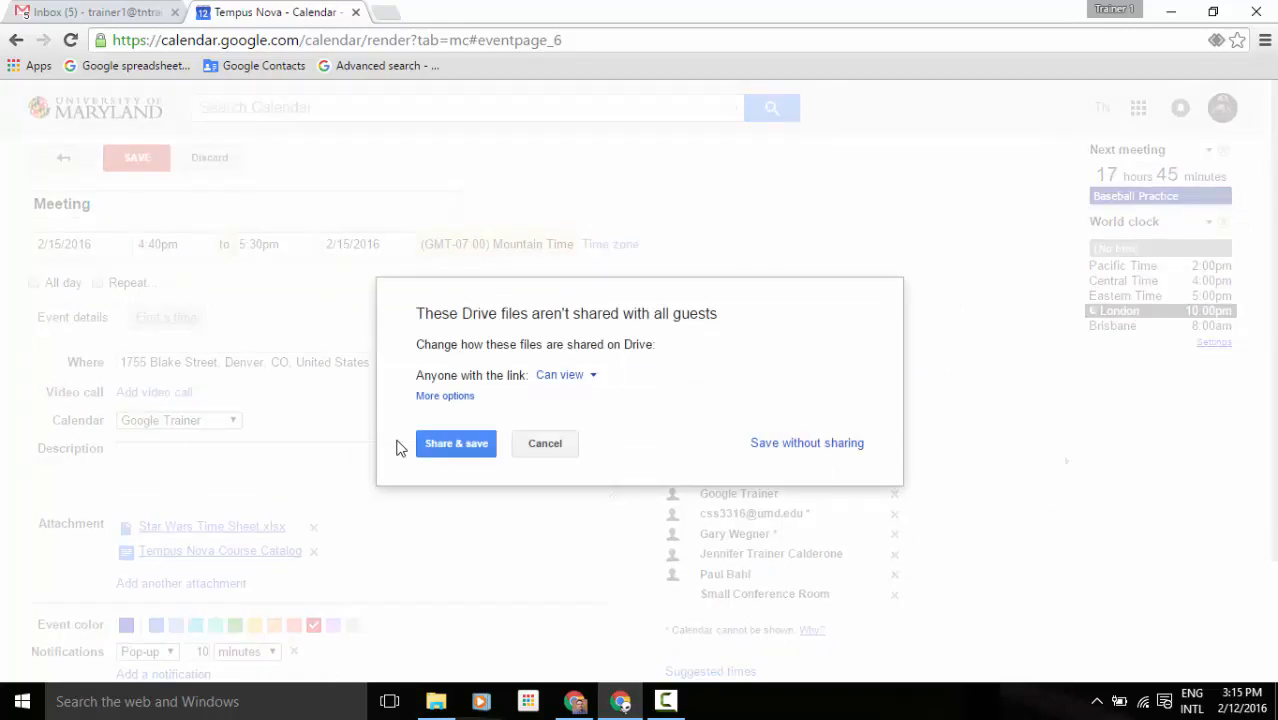
click(456, 445)
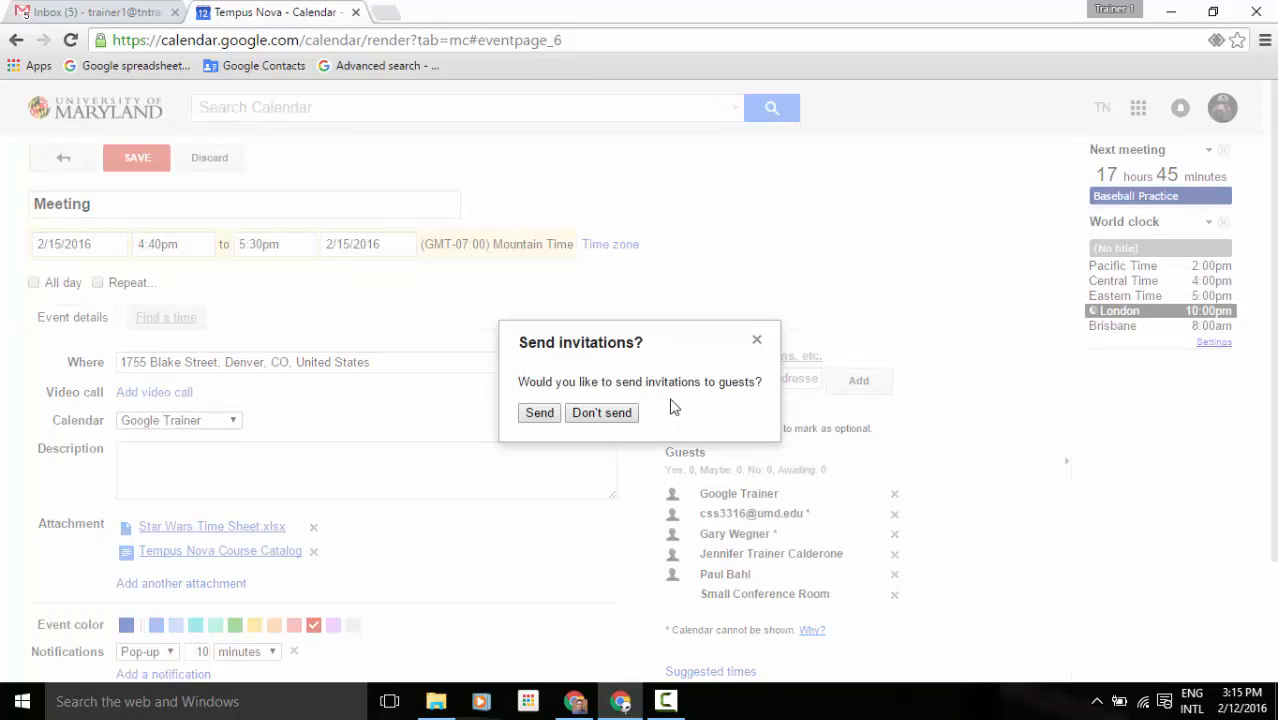
click(598, 415)
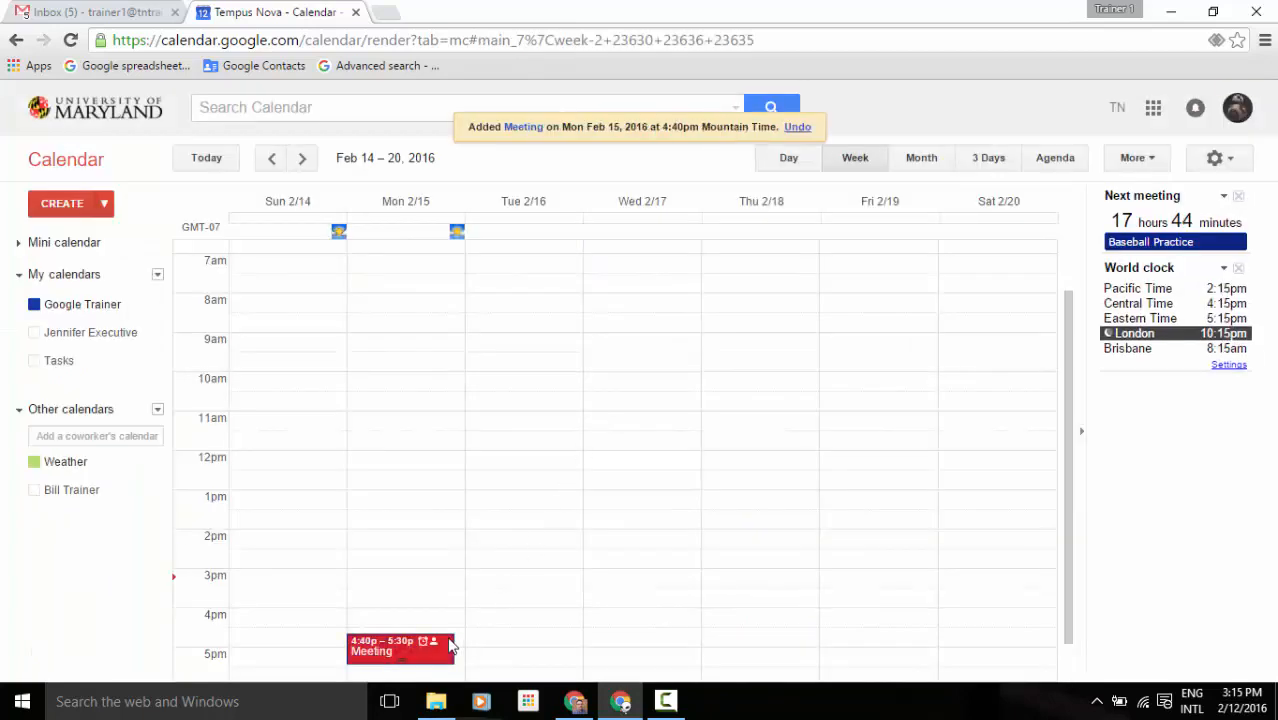
scroll(450, 630, down, 1)
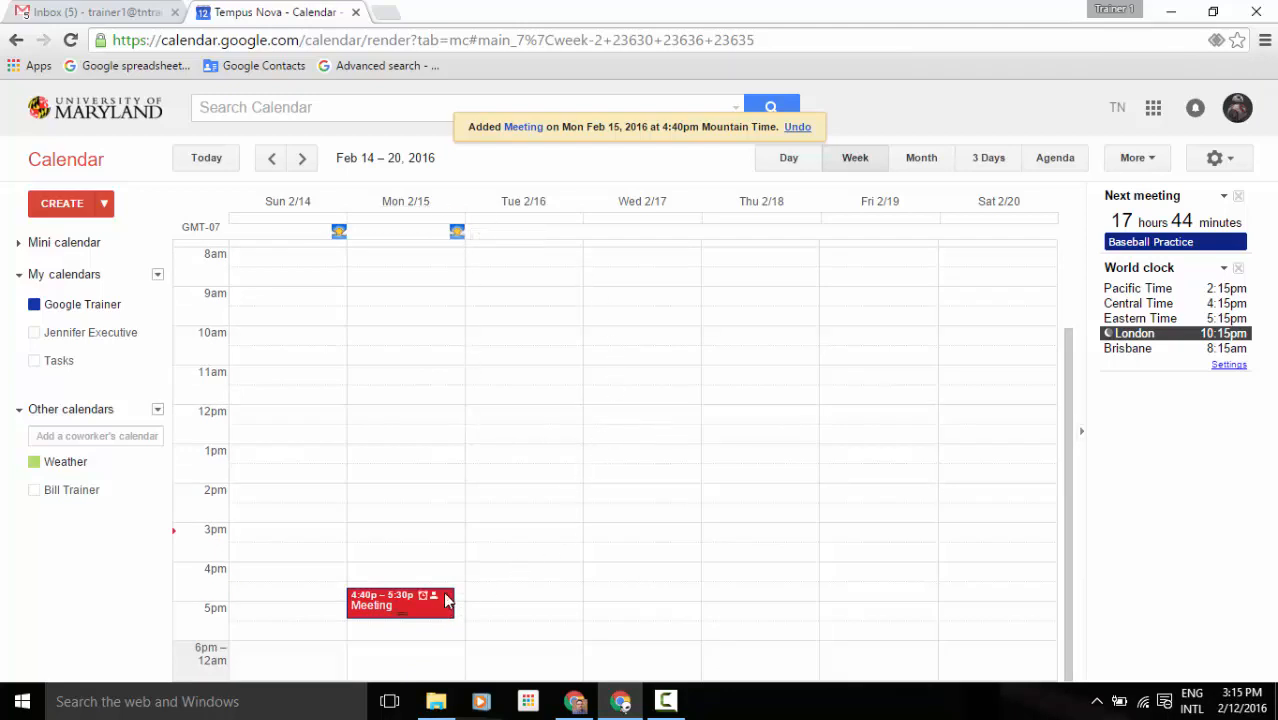
click(422, 505)
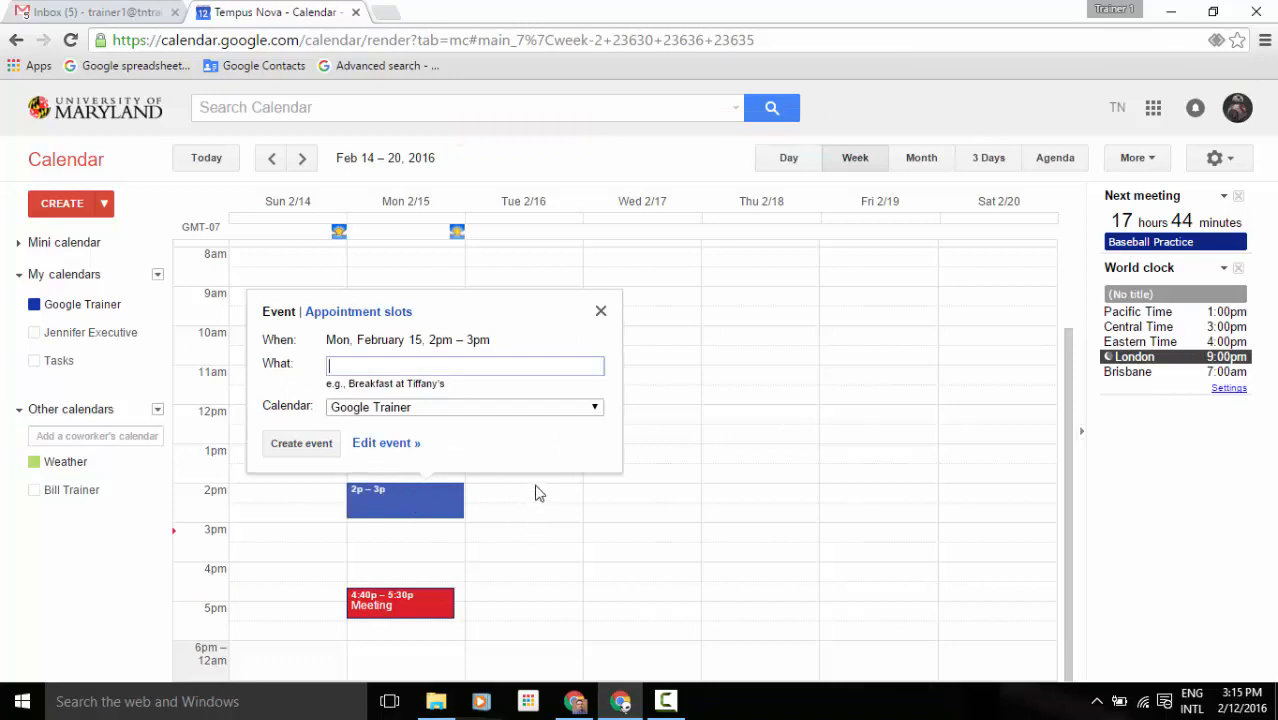
click(601, 312)
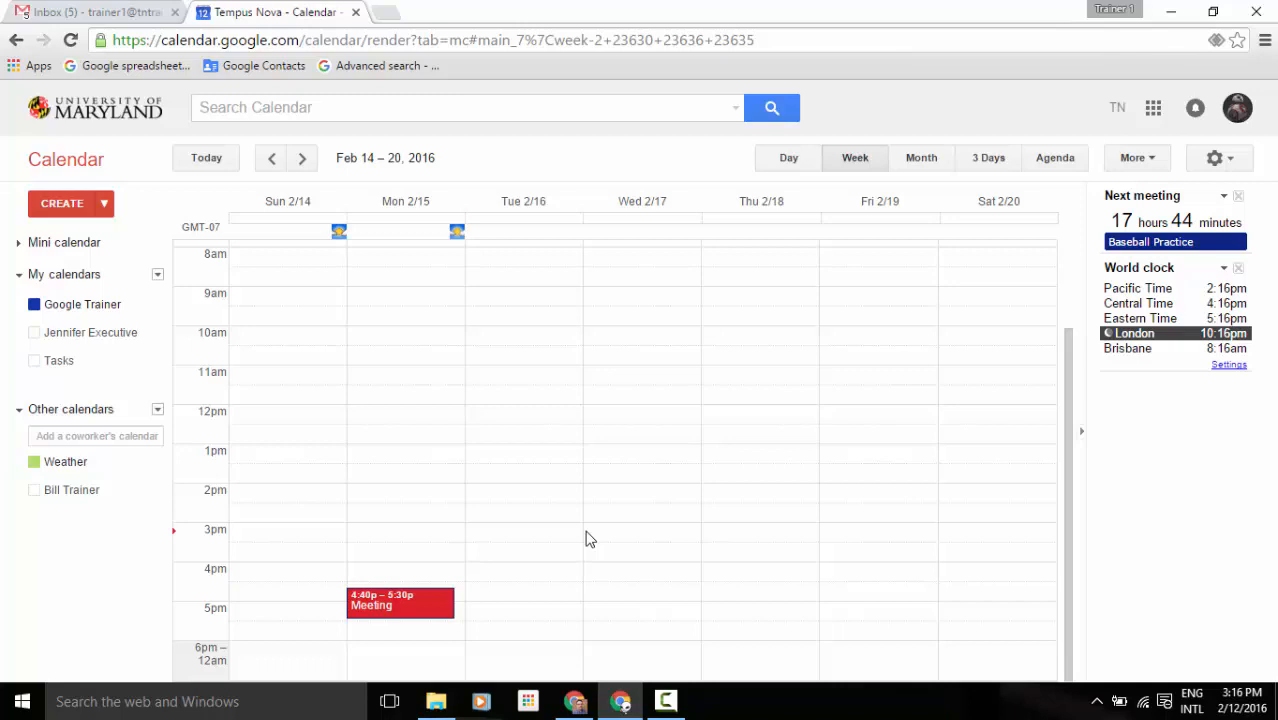
Create and save an all-day event titled 'All Day' on 2/17/2016.
click(63, 208)
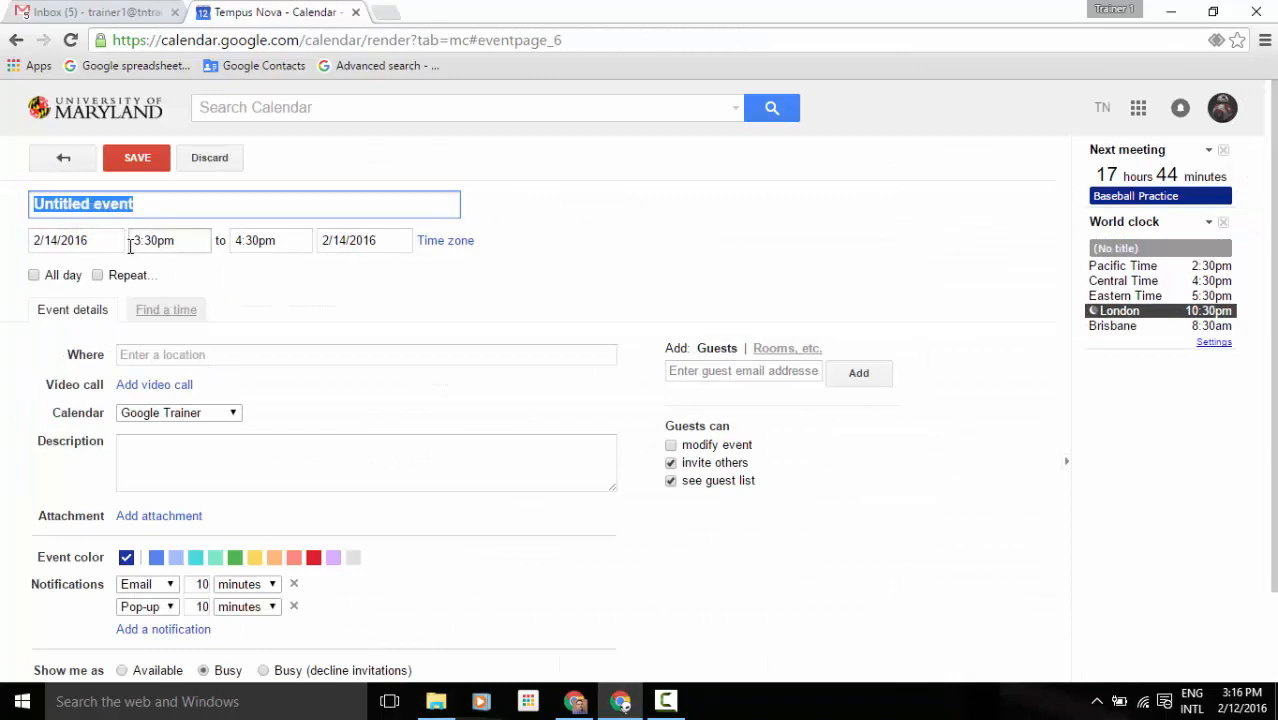
text(All Day)
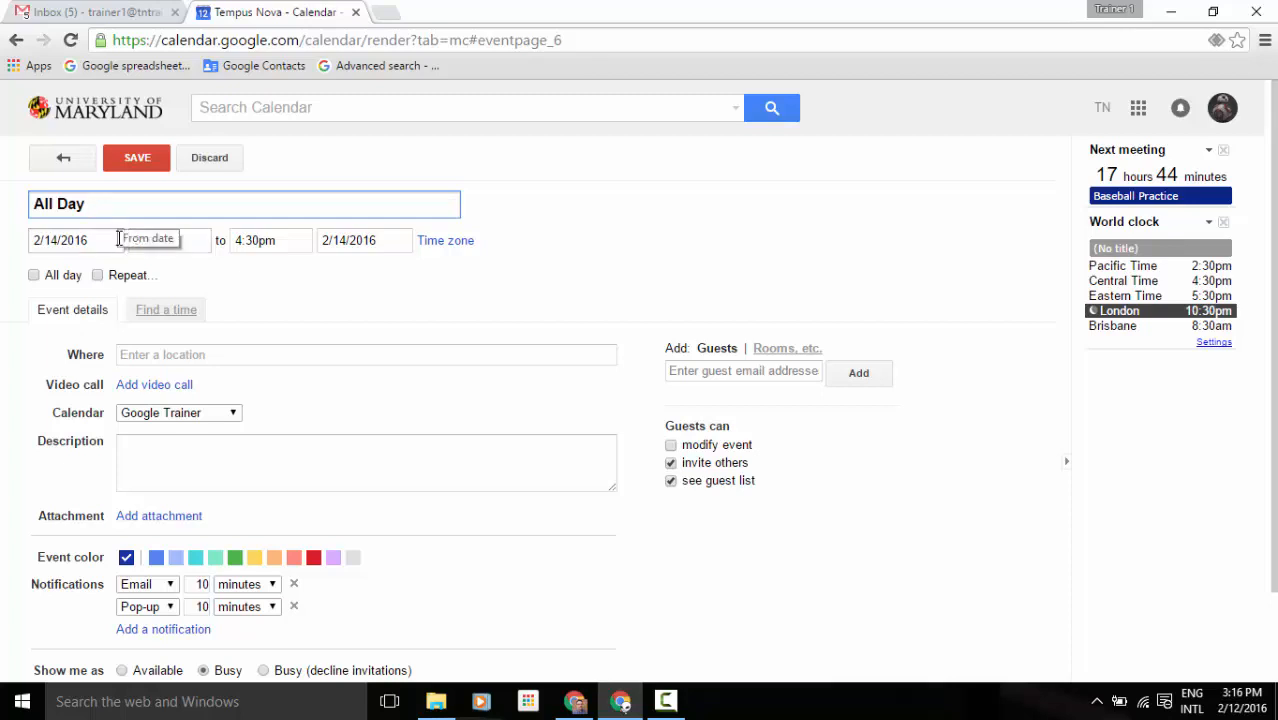
click(117, 240)
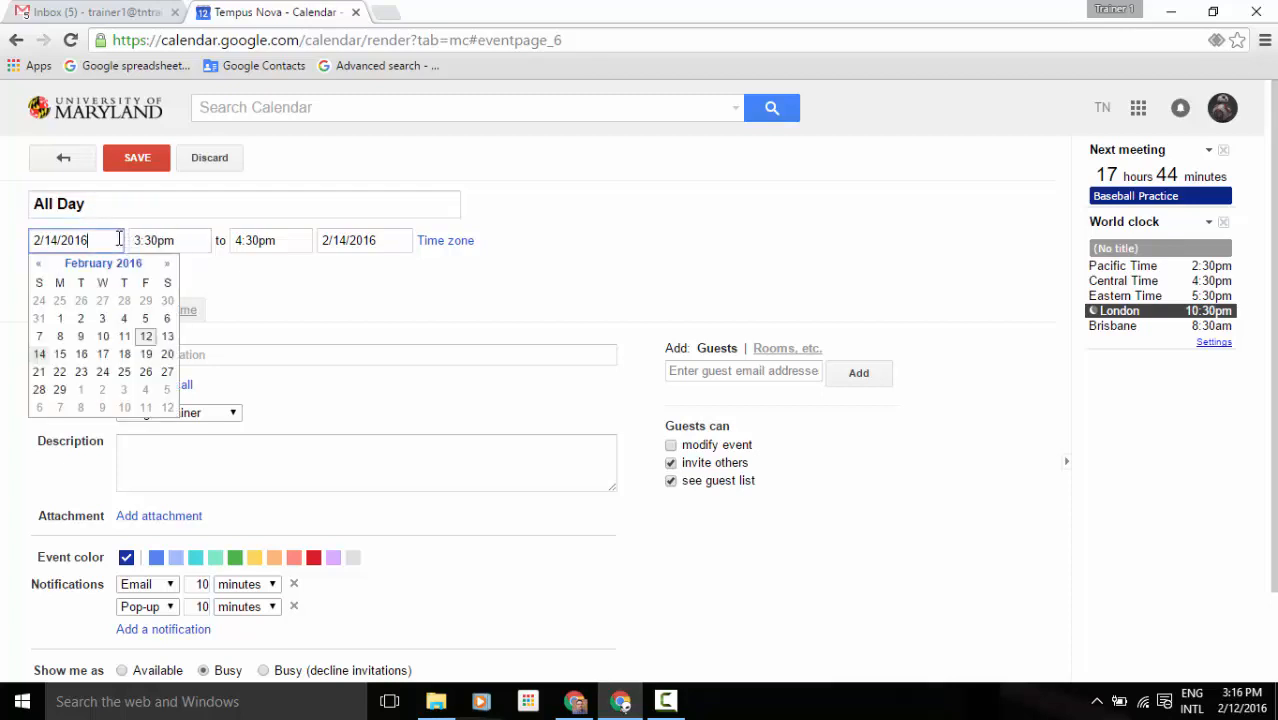
click(102, 358)
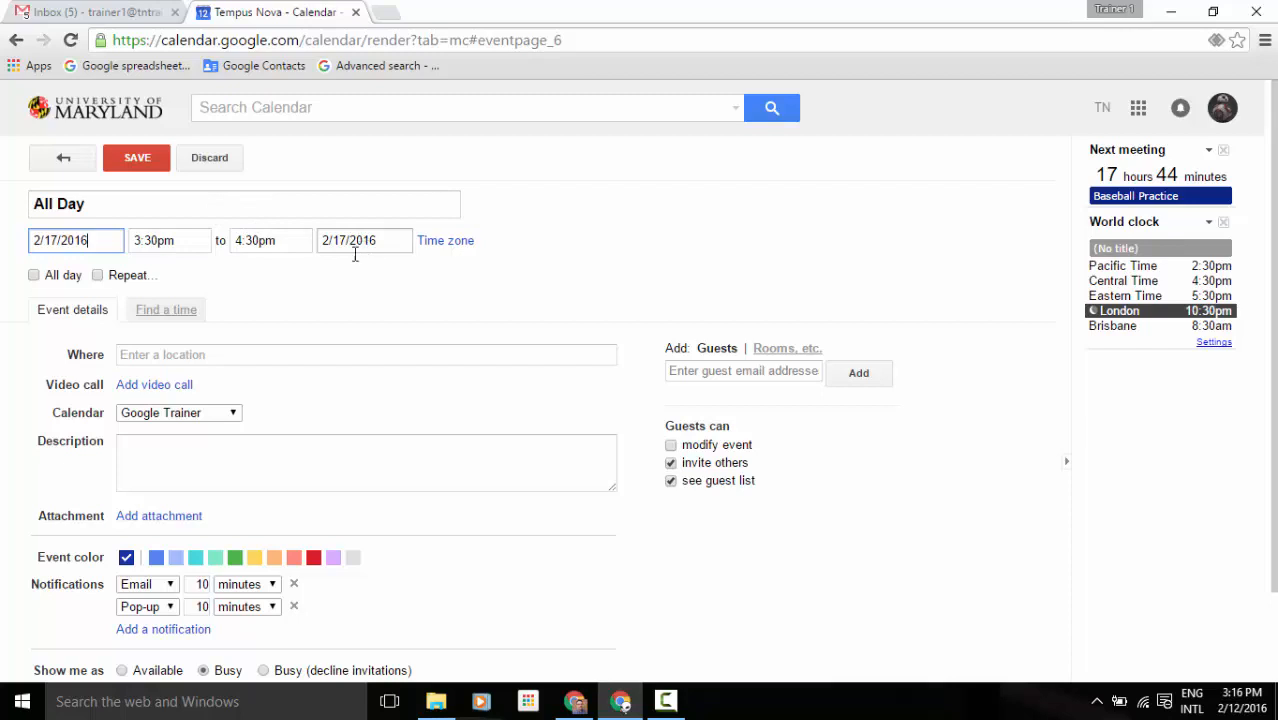
click(34, 275)
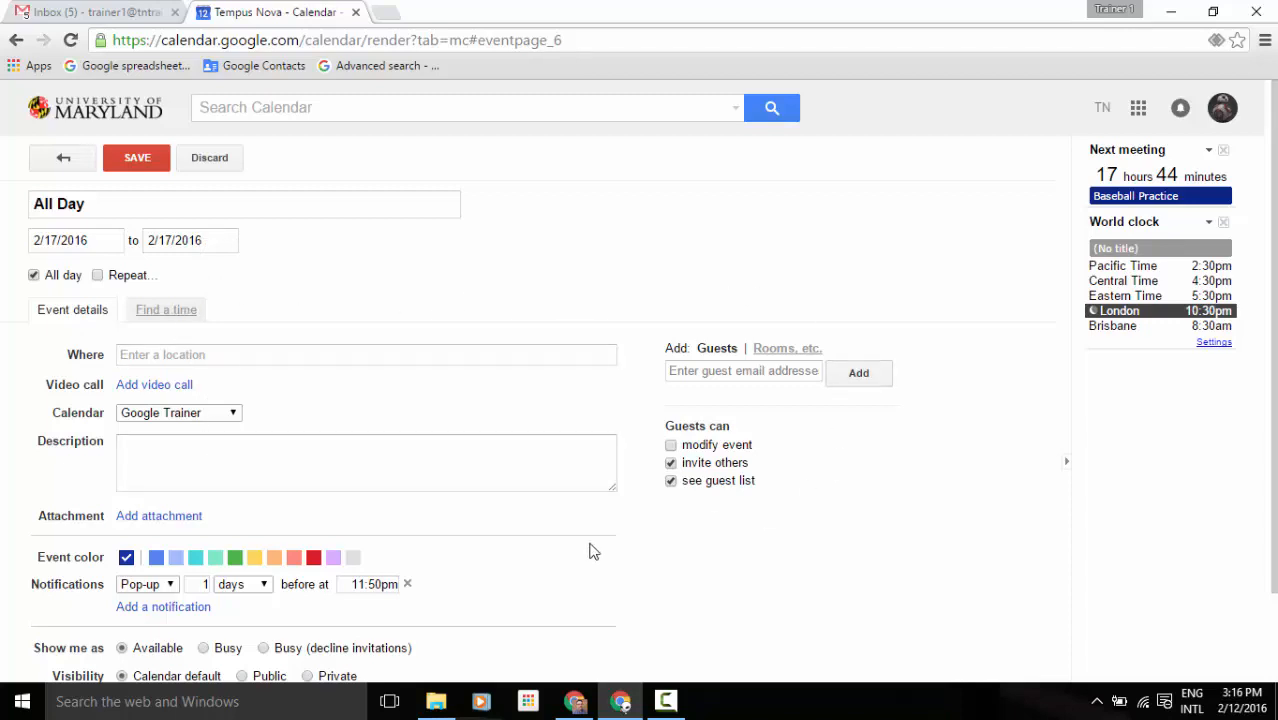
click(137, 170)
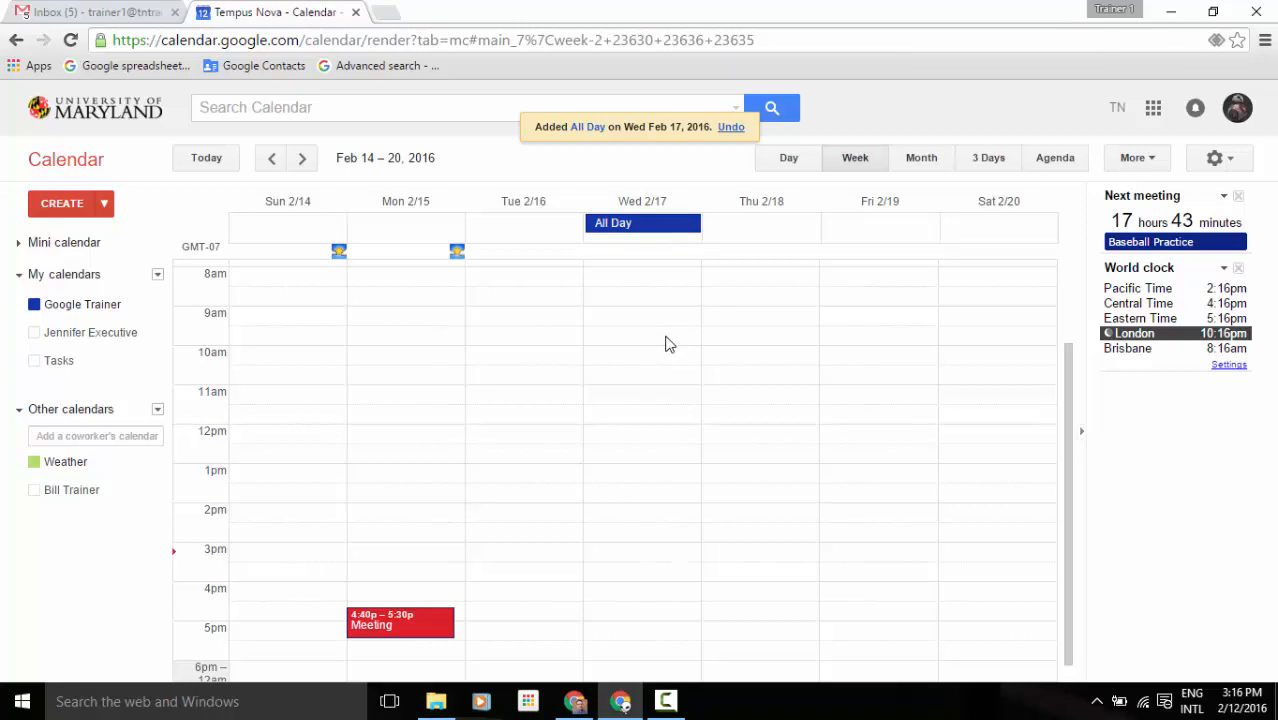
Quick Add the entry 'Seminar all day on 2/18'.
click(104, 205)
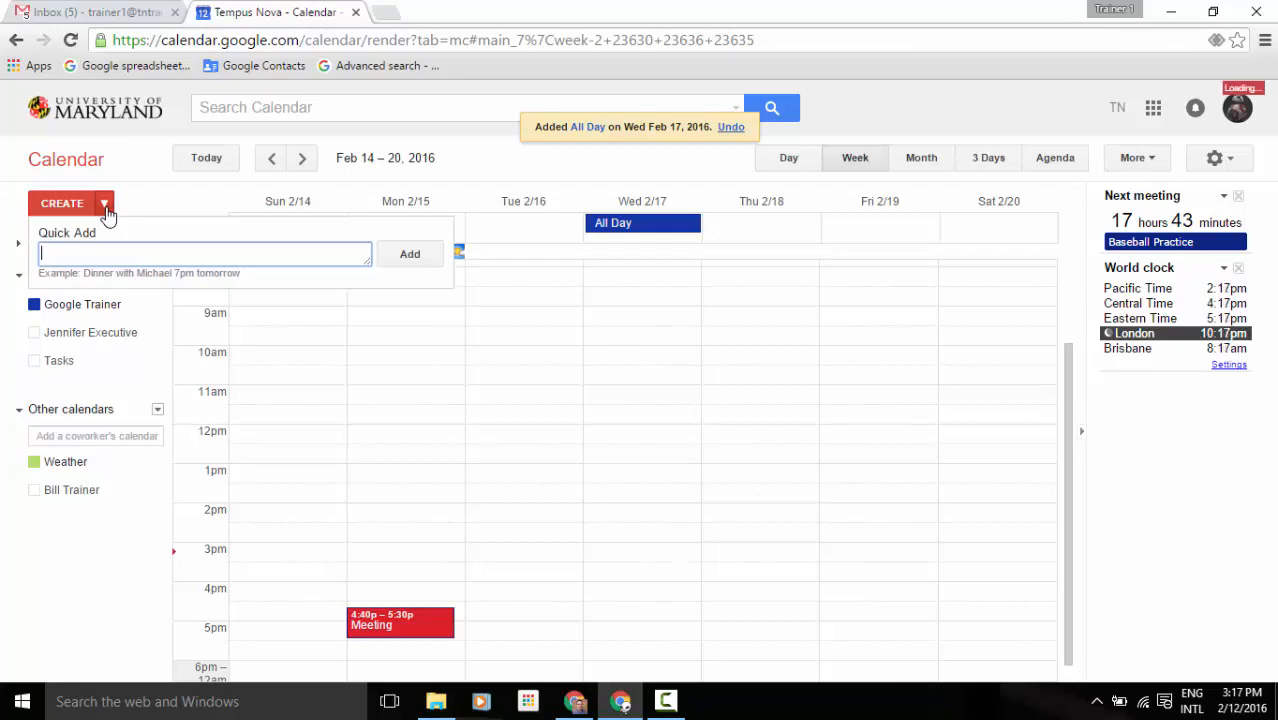
text(All)
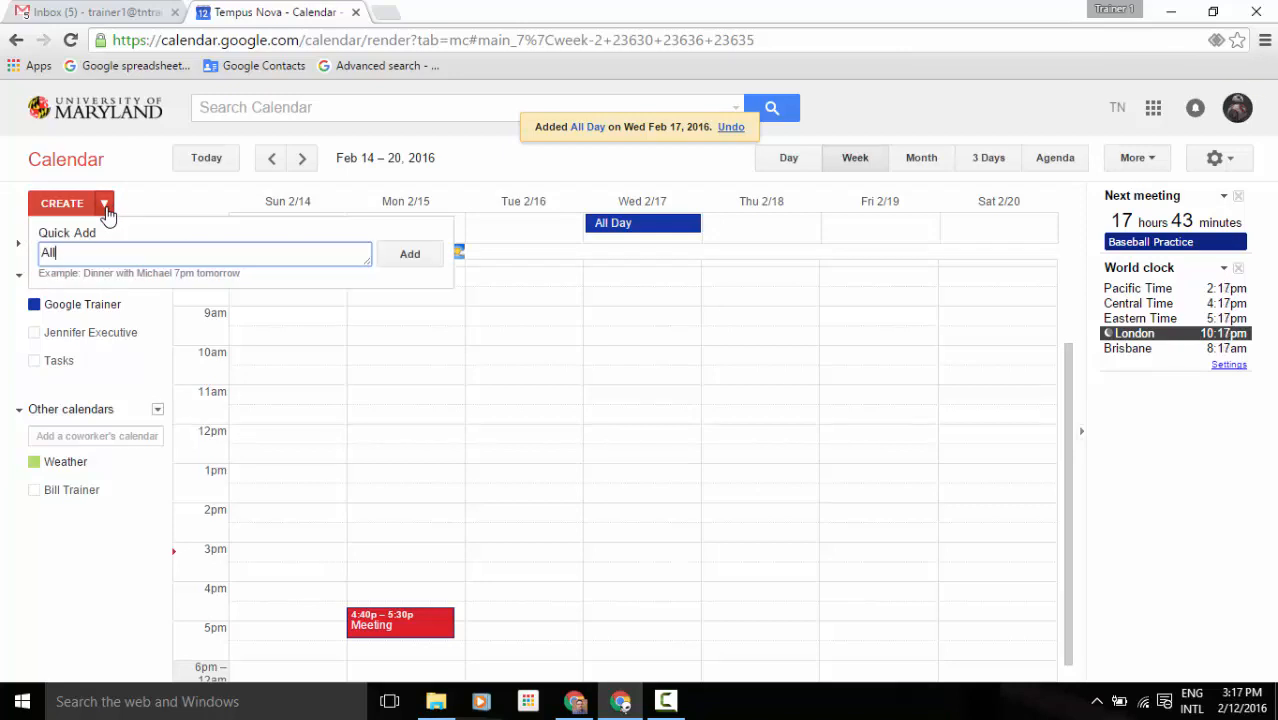
key(BackSpace)
key(BackSpace)
key(BackSpace)
text(Seminar all day on 2/18)
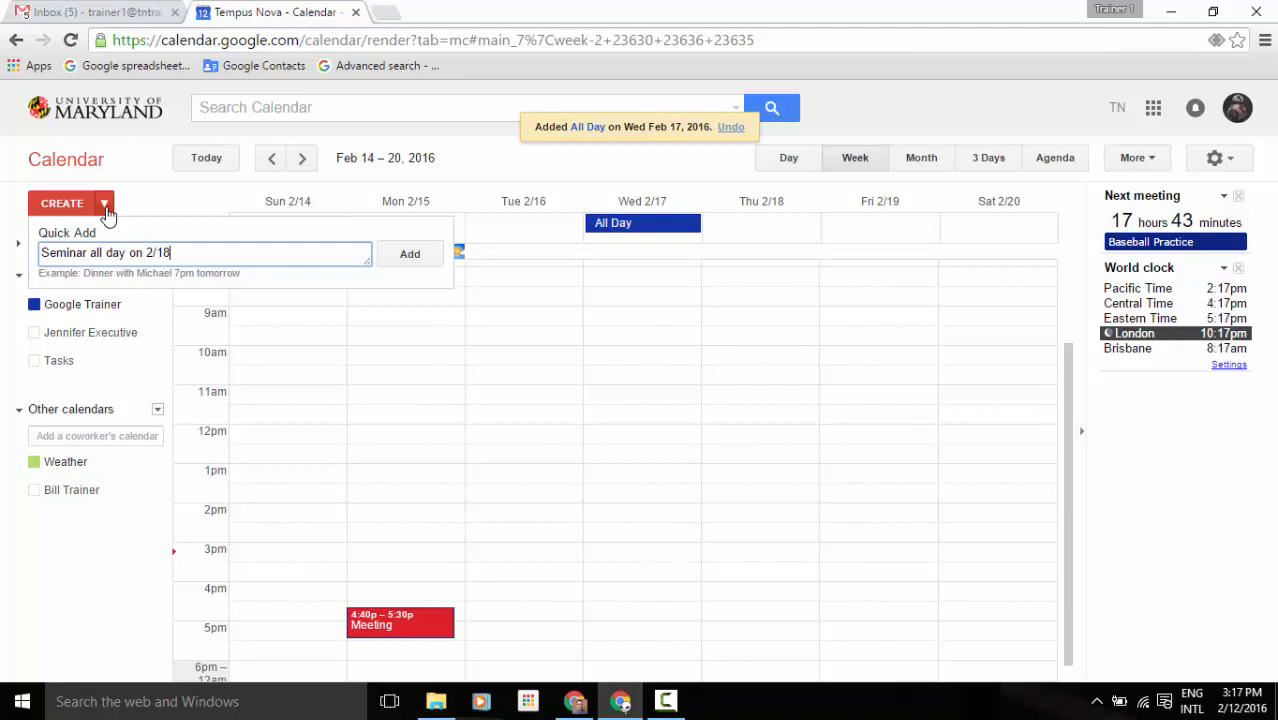
key(Return)
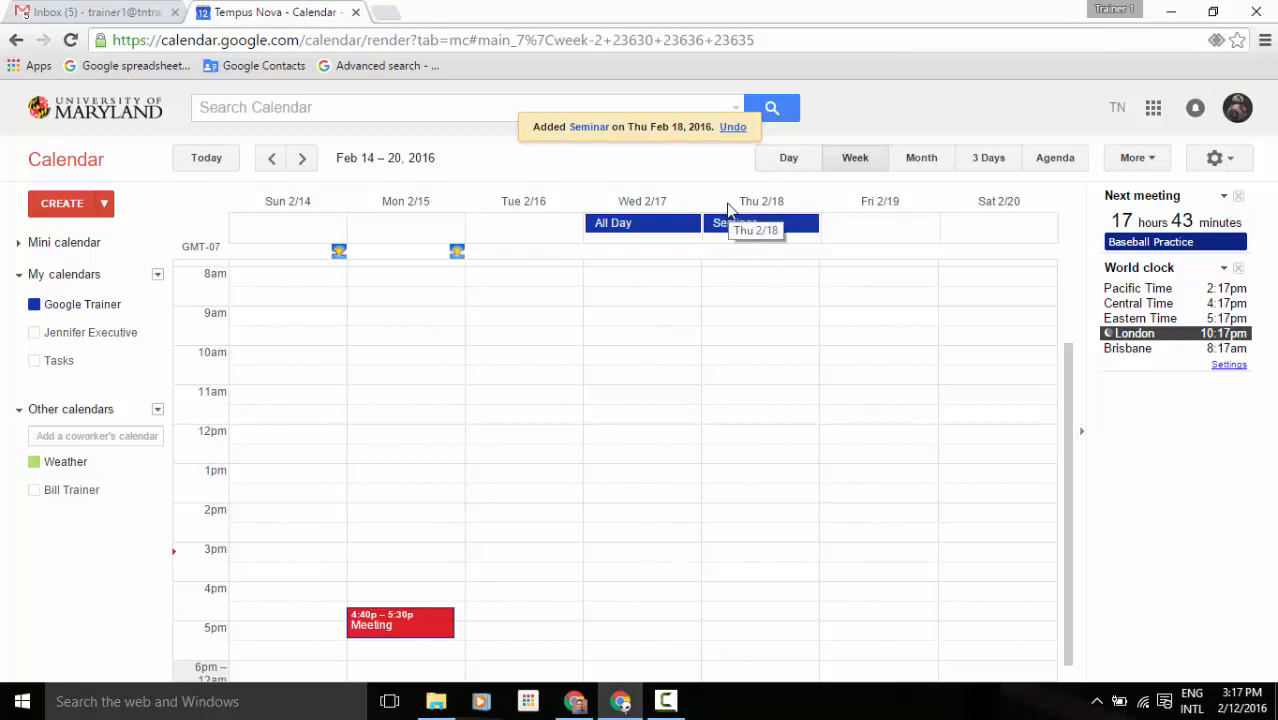
Create an all-day 'All Day' event on Tue 2/16, then mark out Wed 2/17 8am–4:30pm.
click(547, 234)
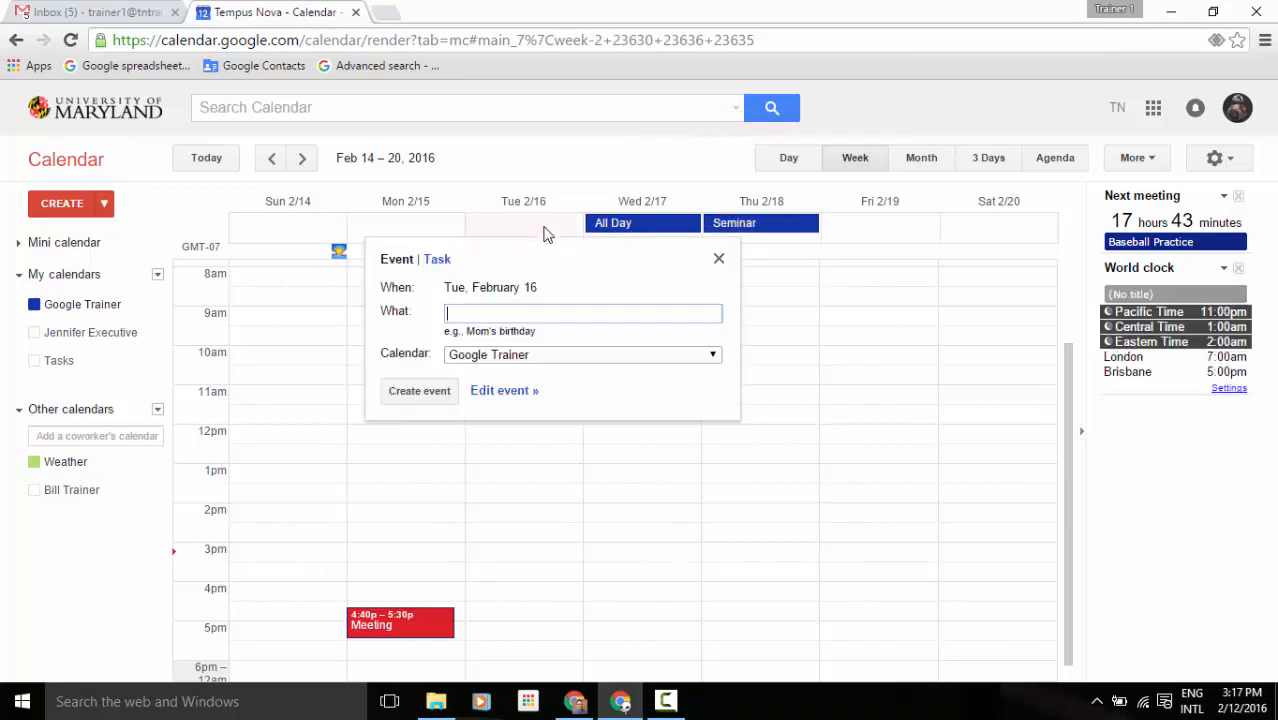
text(All Day)
click(407, 390)
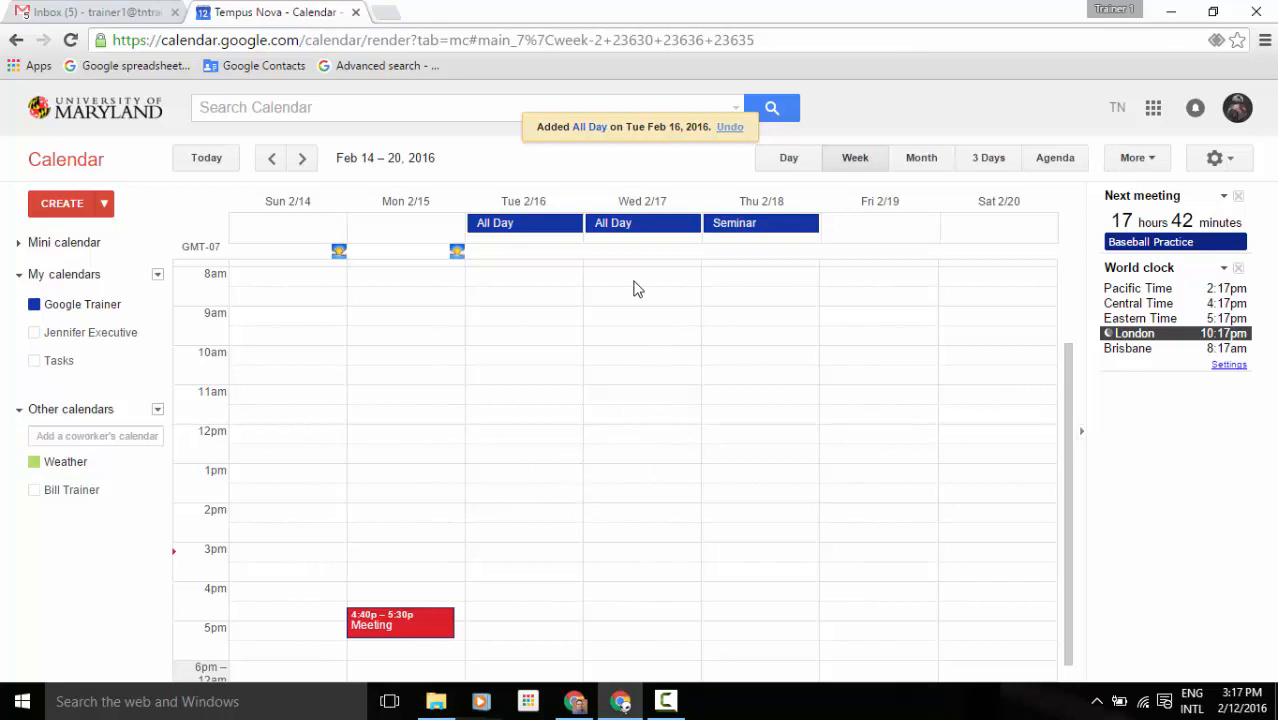
drag(633, 289, 649, 605)
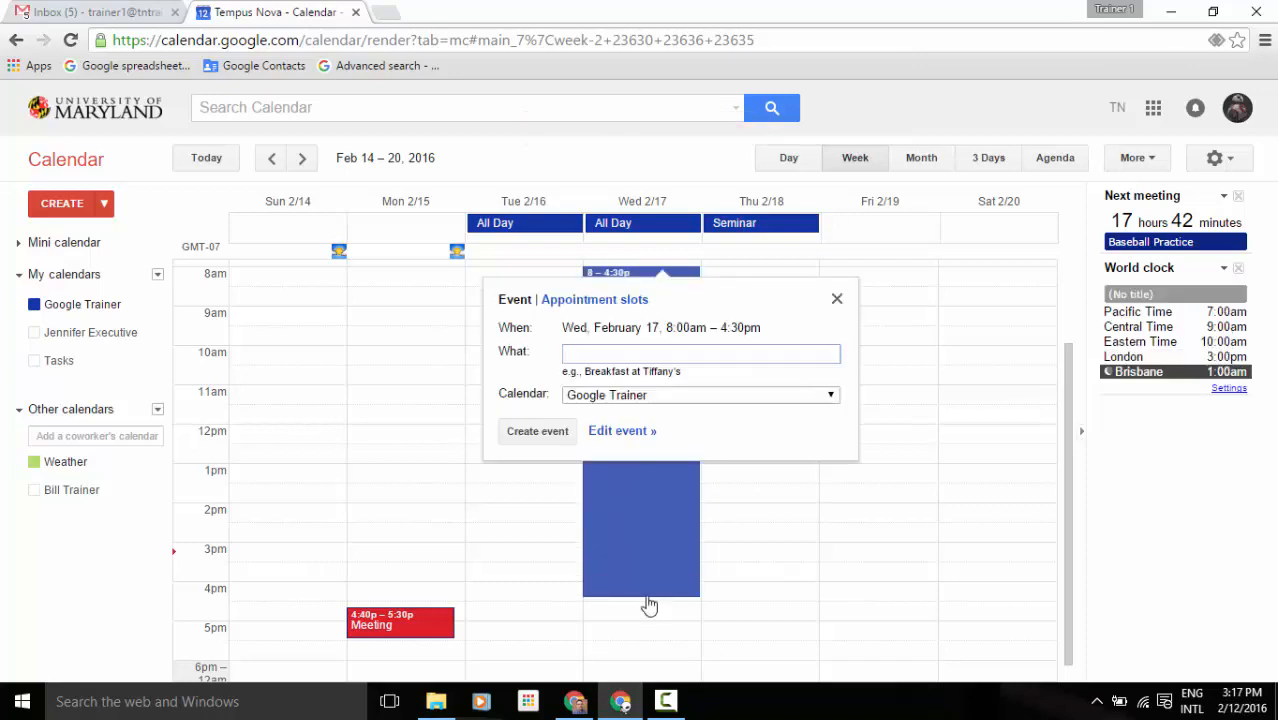
Name the Wed 2/17 8am–4:30pm event 'All Day' and create it.
text(All Day)
key(Return)
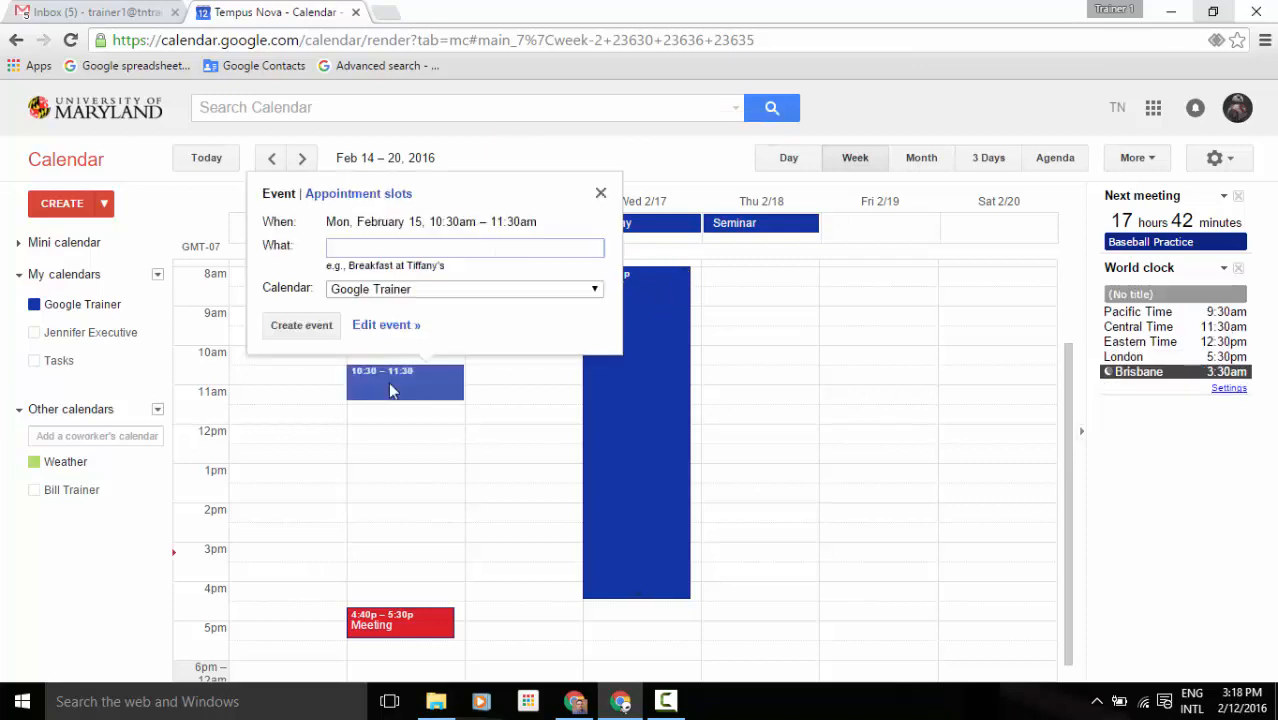
Rename the new Mon 2/15 10:30–11:30am event to 'Repeat' and turn on repeating.
click(385, 326)
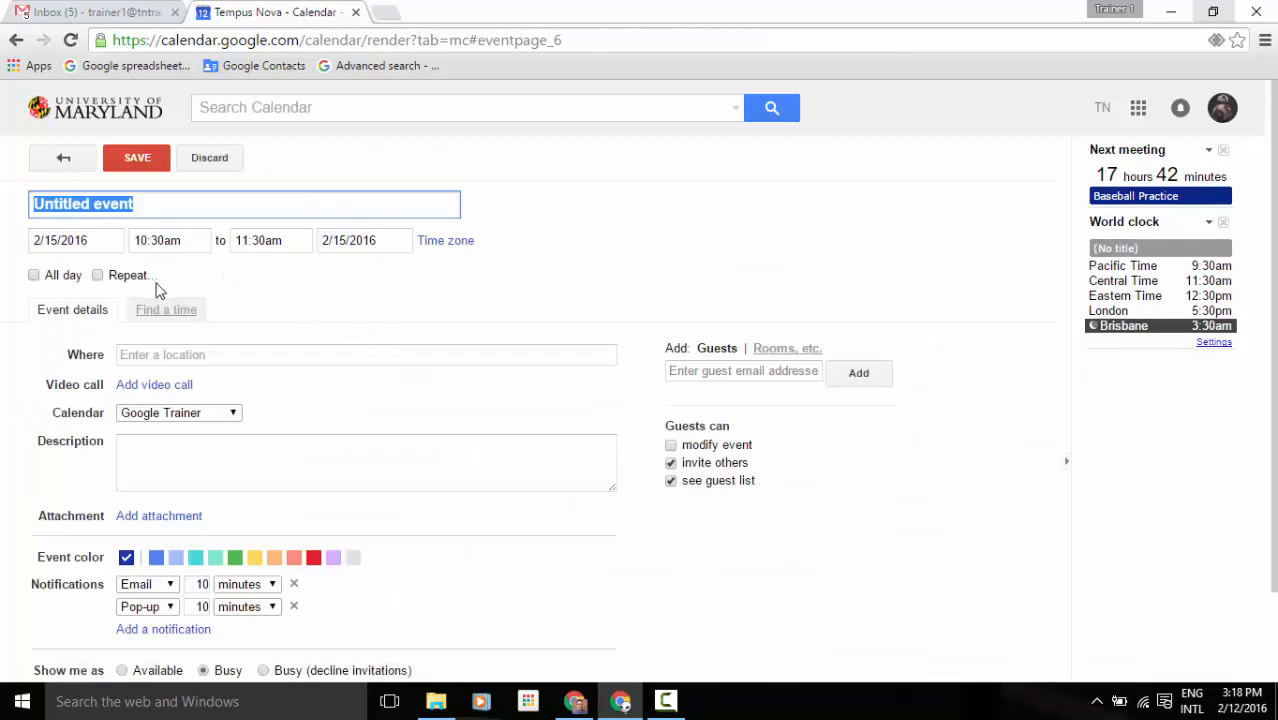
key(BackSpace)
text(Repeat)
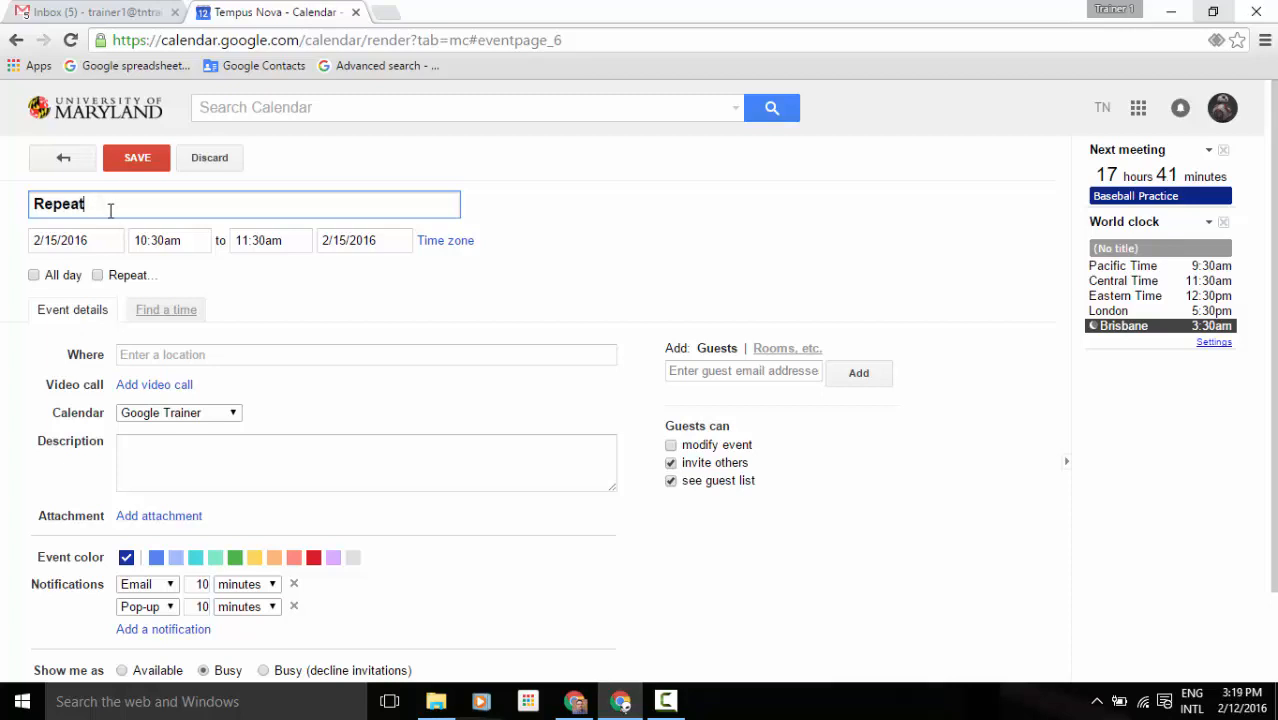
click(99, 277)
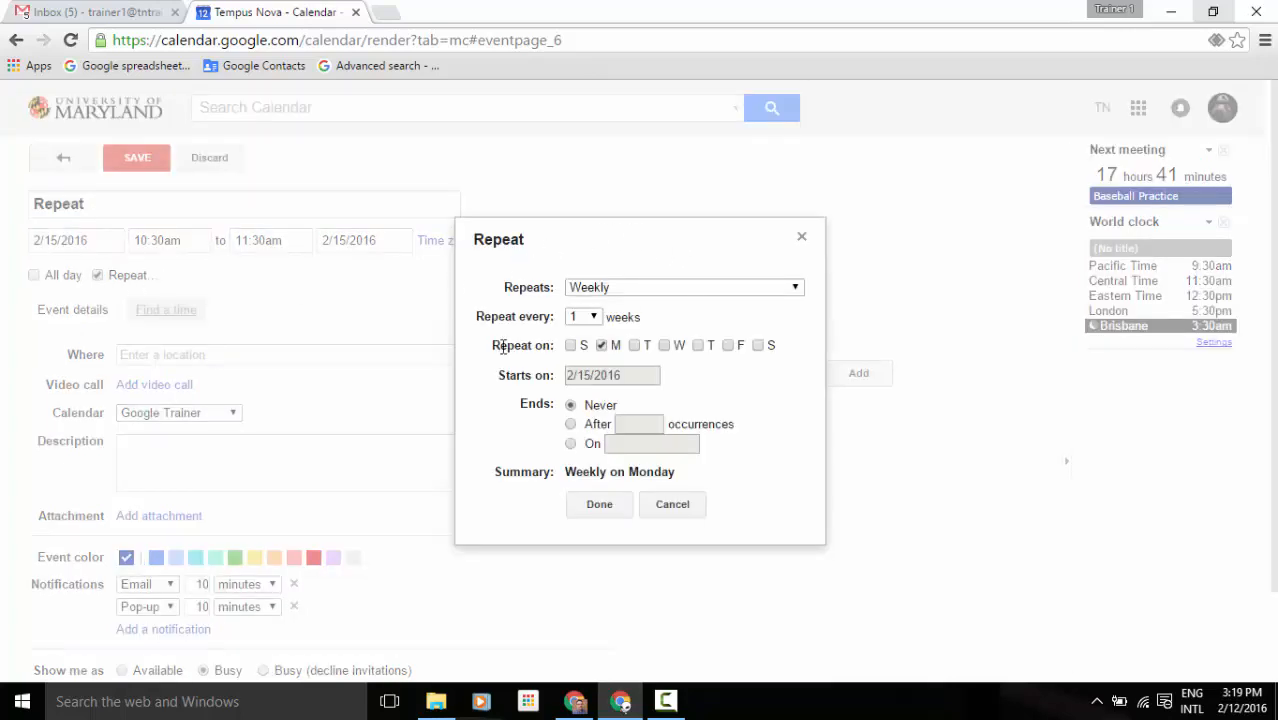
Set the Repeat event to recur Monthly, repeating by day of the week (third Monday).
click(792, 289)
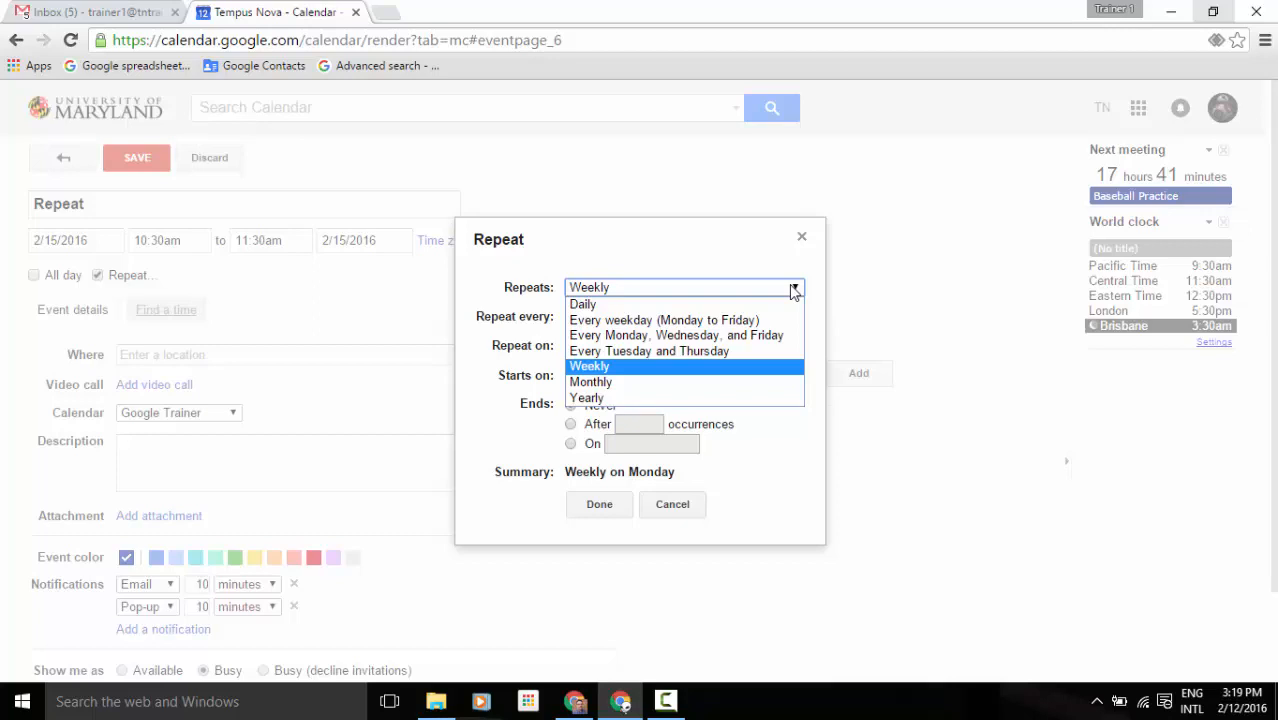
click(555, 254)
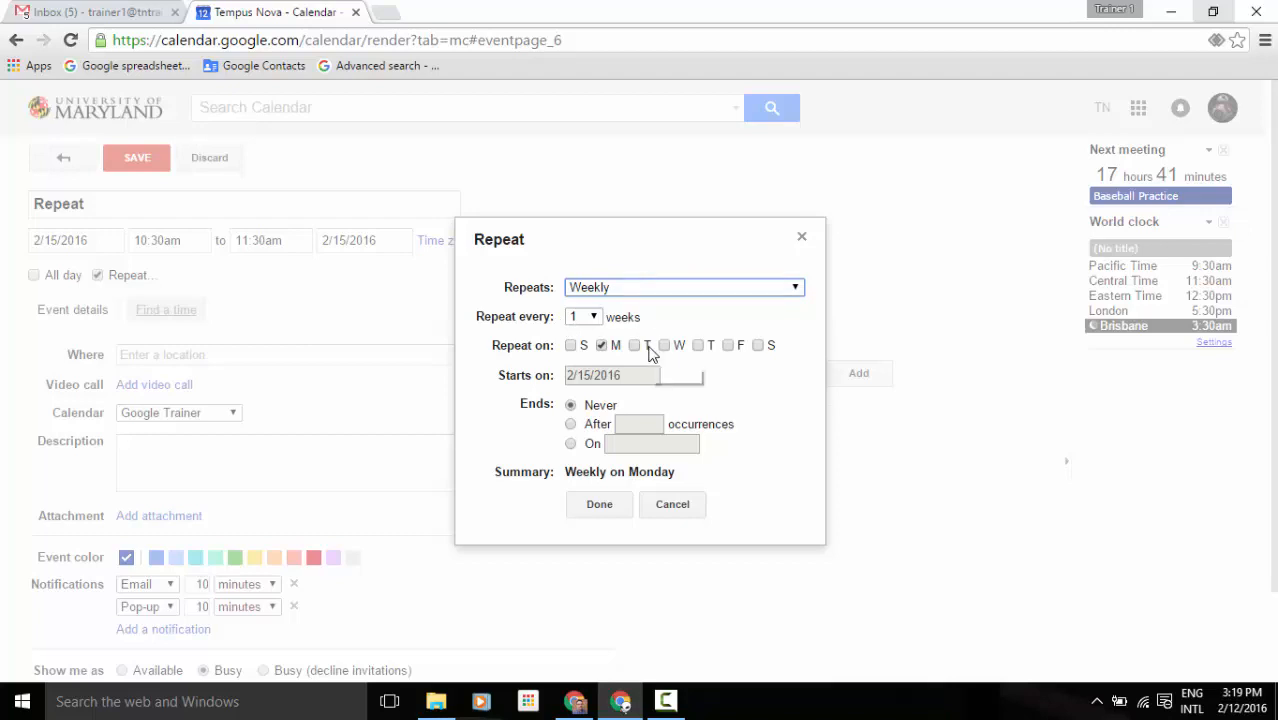
click(760, 290)
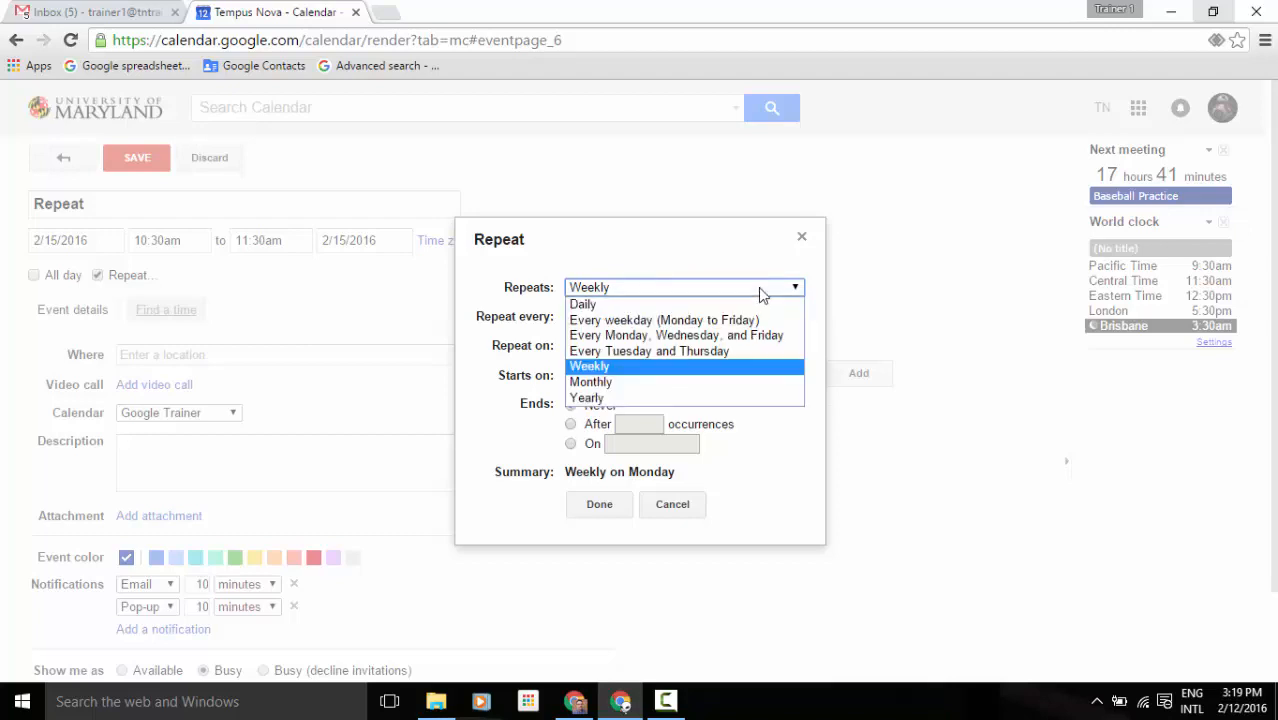
click(592, 383)
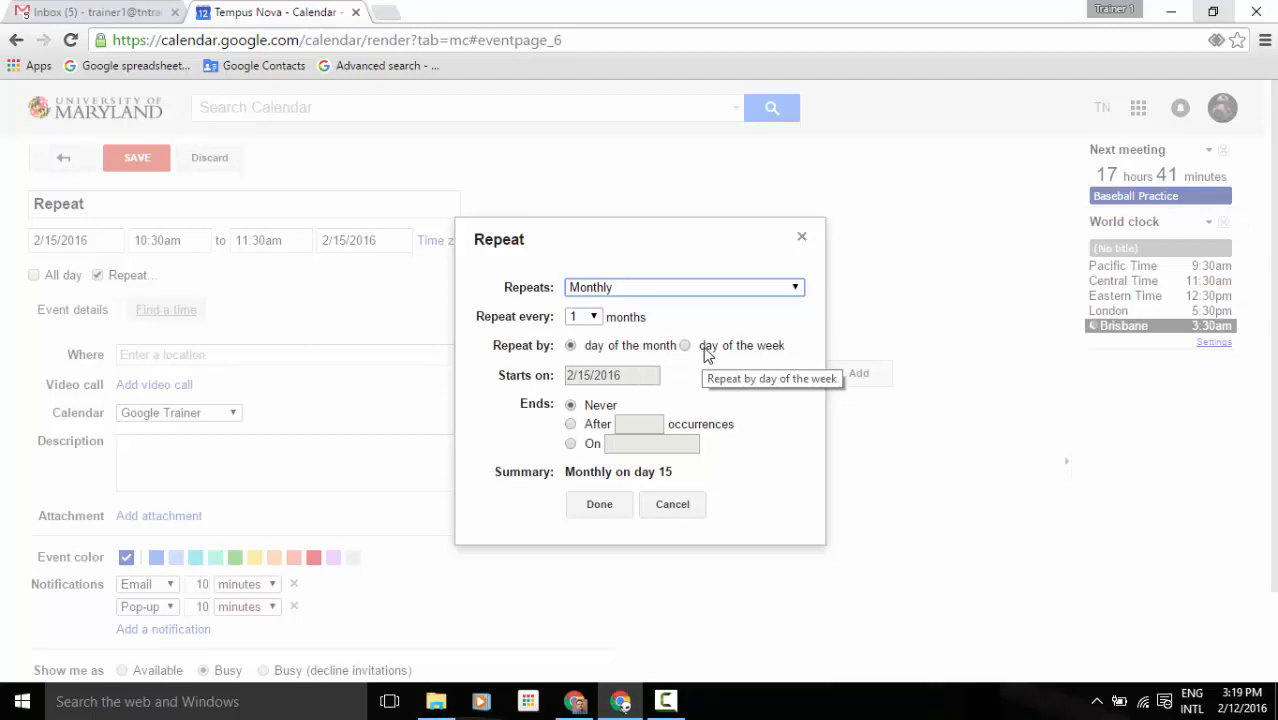
click(683, 476)
drag(683, 476, 569, 483)
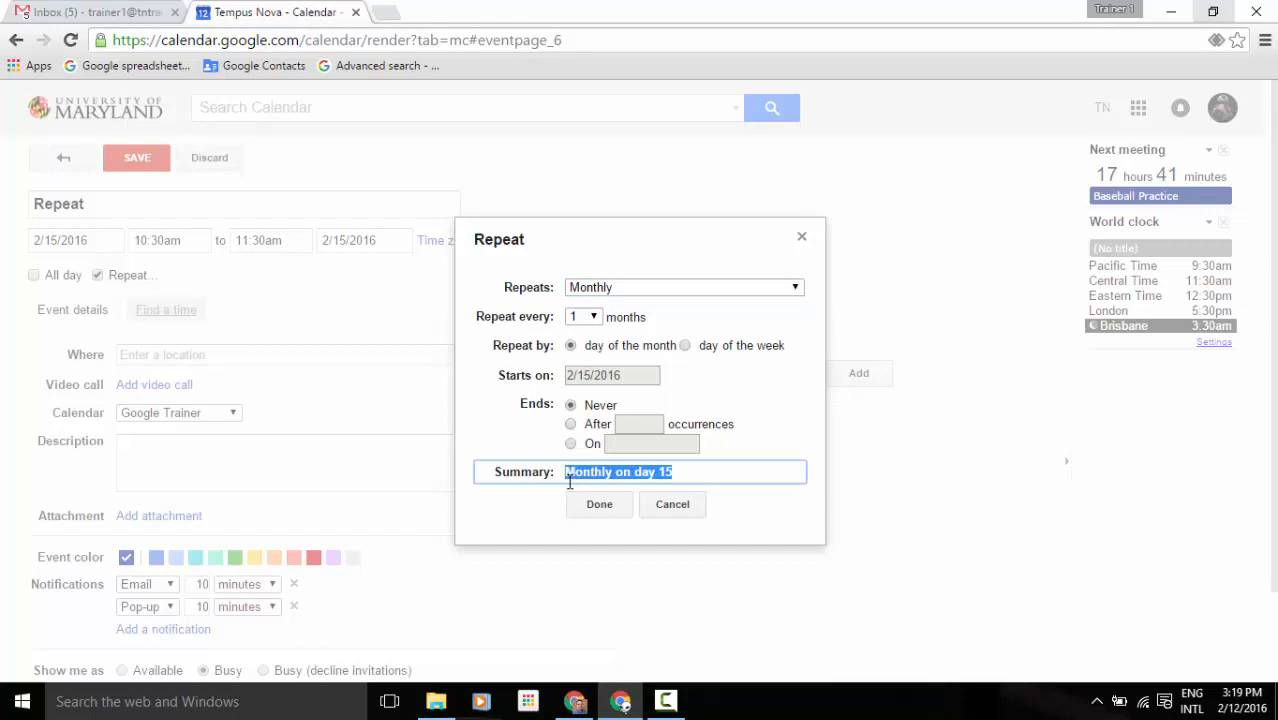
click(505, 525)
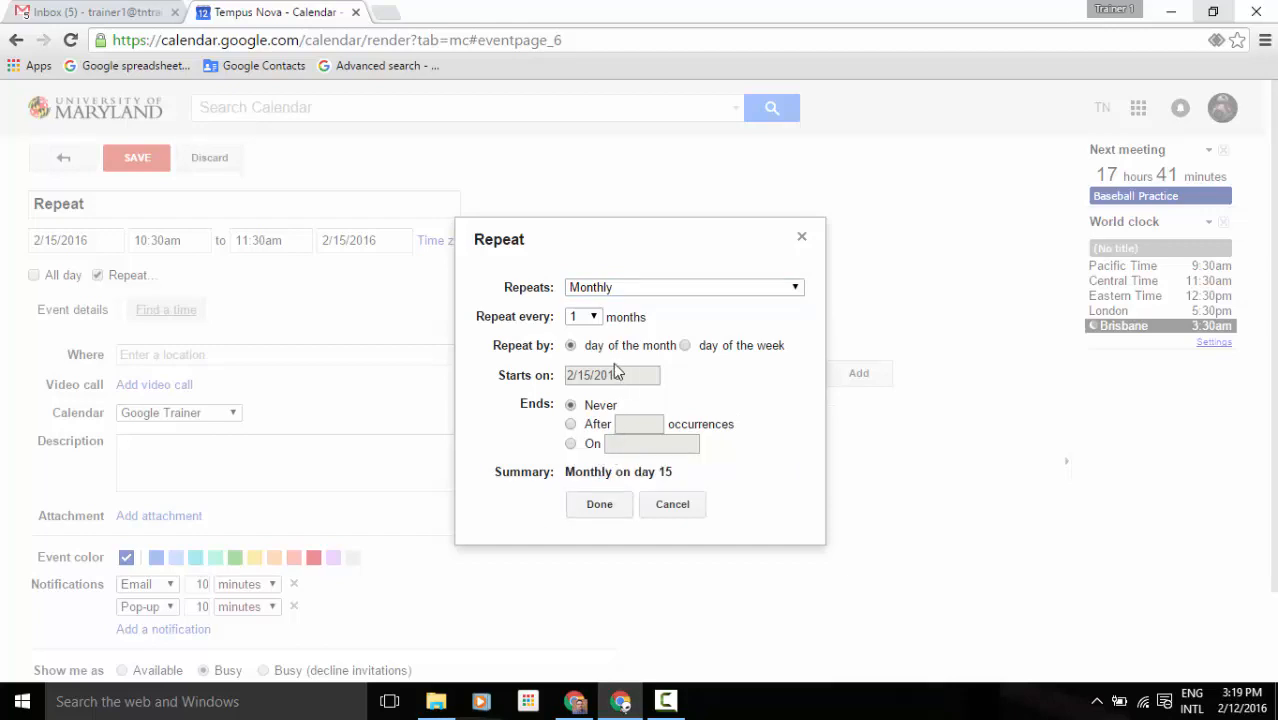
click(686, 347)
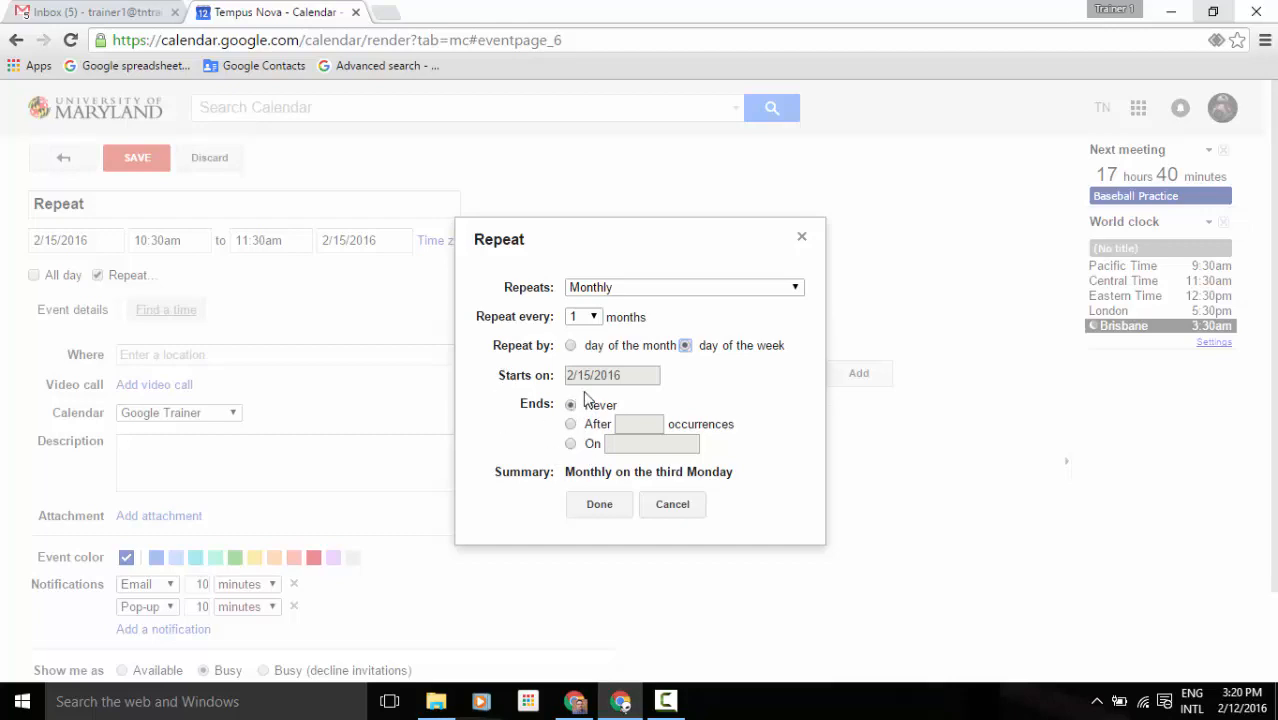
Confirm the monthly third-Monday recurrence, color the Repeat event green, and save it.
click(603, 504)
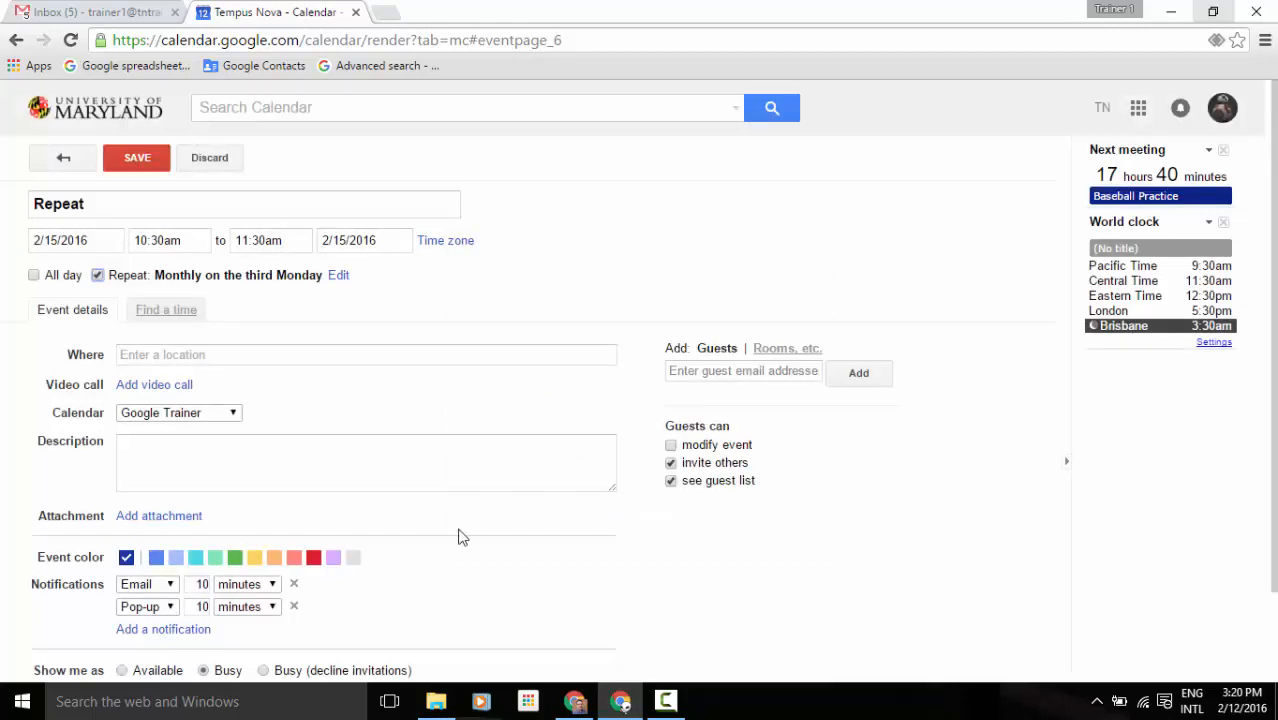
click(234, 559)
click(138, 163)
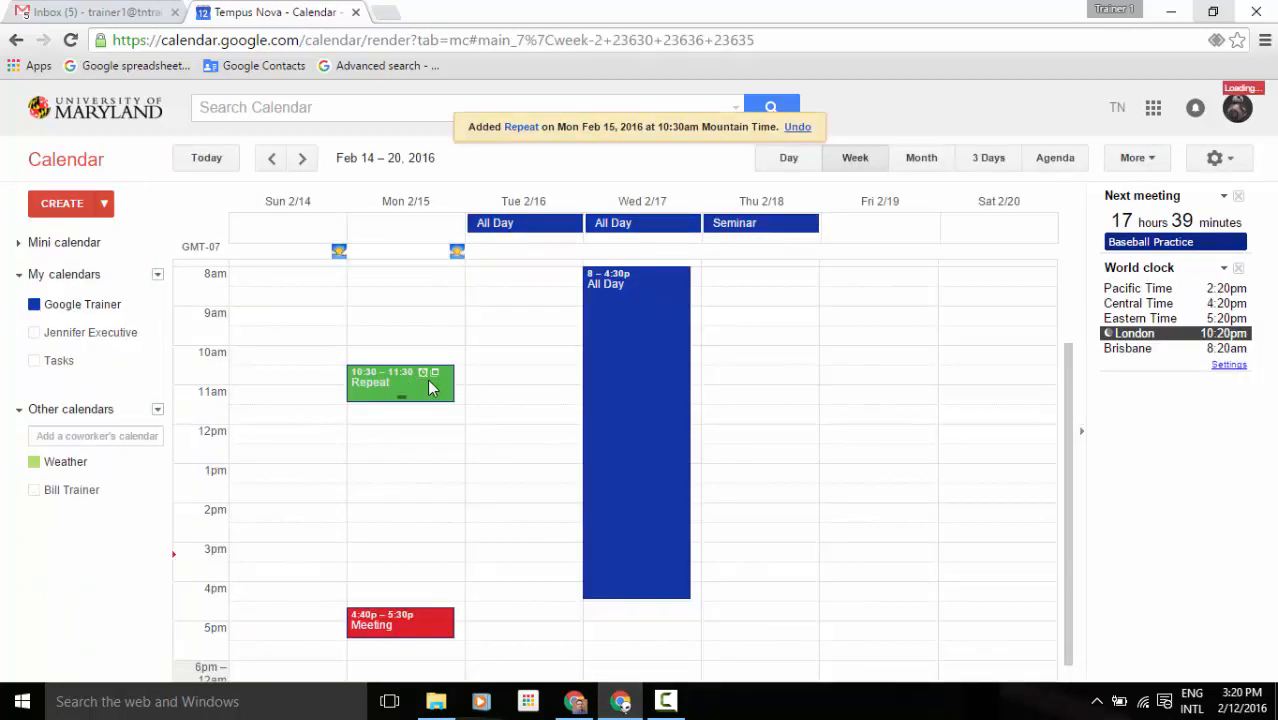
Page forward several weeks to find the Repeat event's later occurrences.
click(303, 162)
click(303, 162)
click(303, 162)
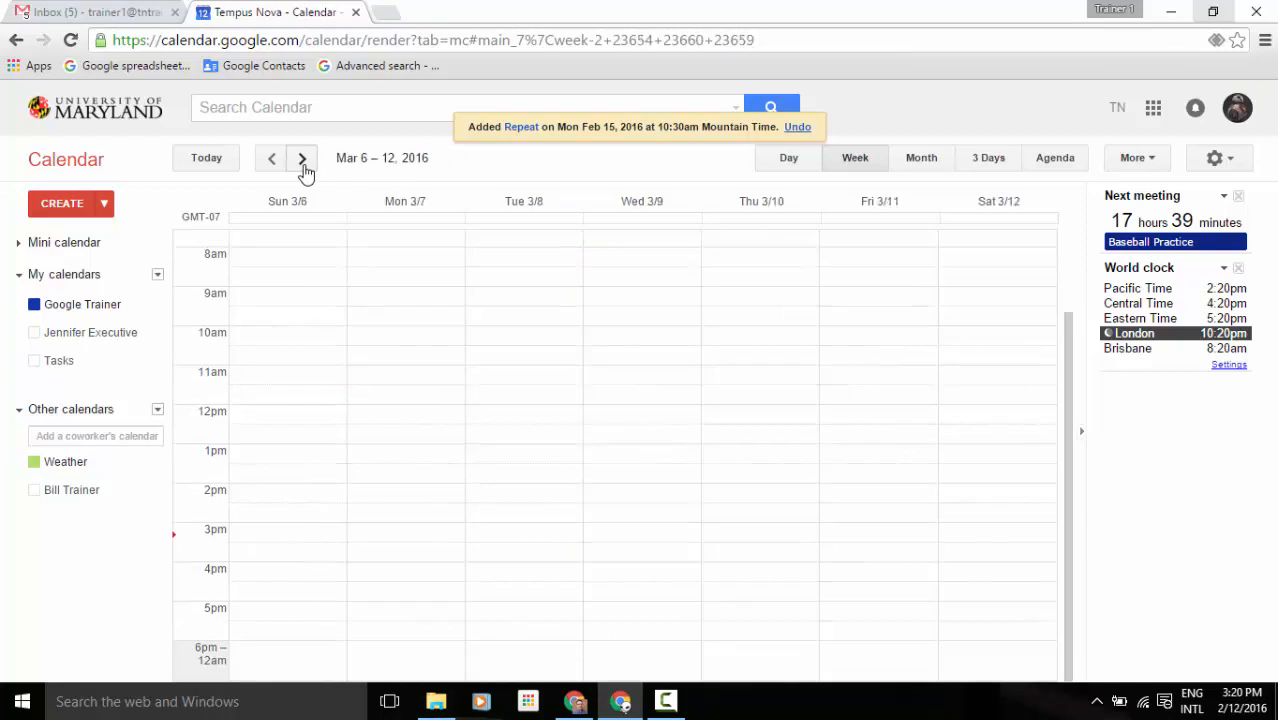
click(303, 162)
click(303, 162)
click(303, 162)
click(271, 162)
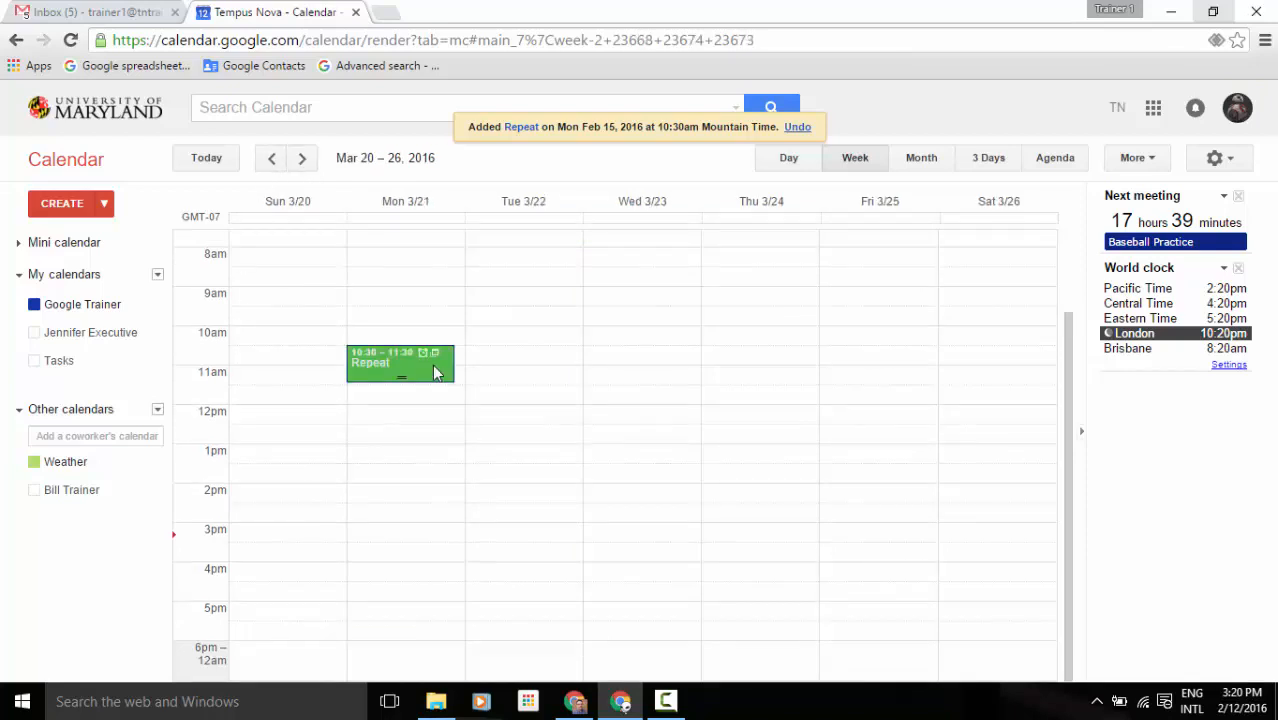
click(300, 160)
click(300, 160)
click(300, 160)
click(300, 160)
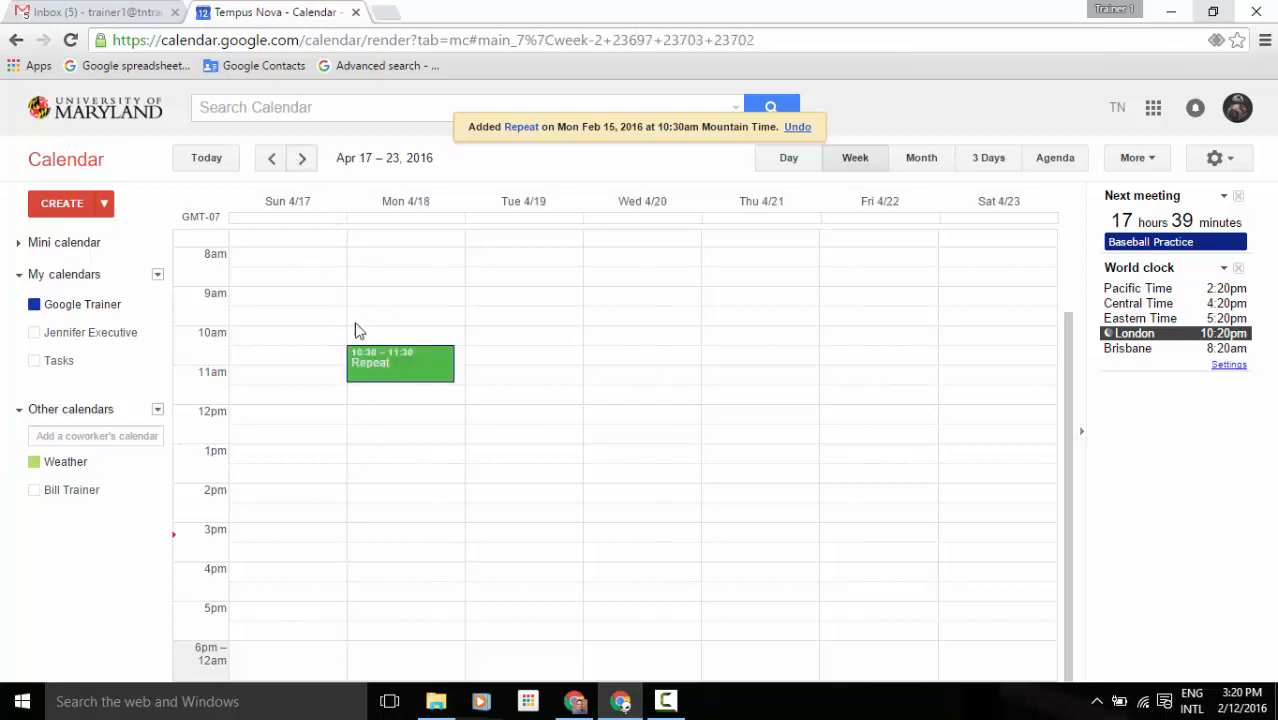
Open a Repeat occurrence, cancel its deletion, and return to the current week.
click(407, 365)
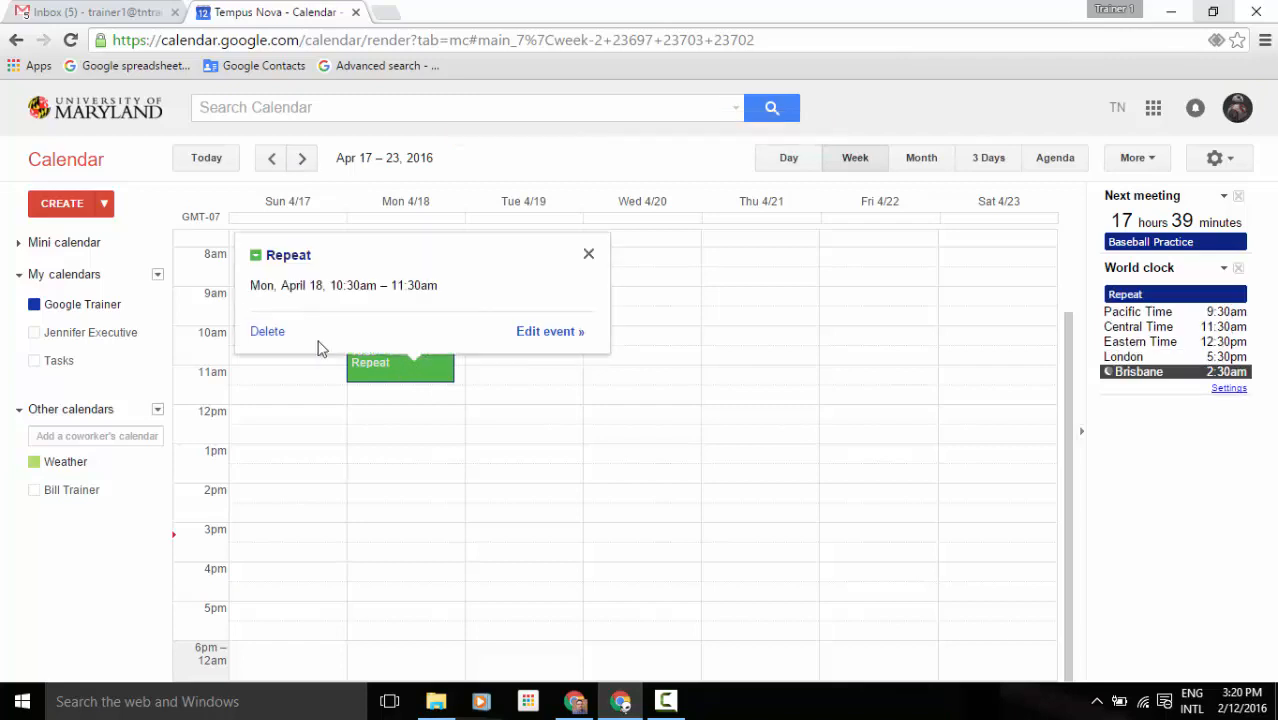
click(266, 332)
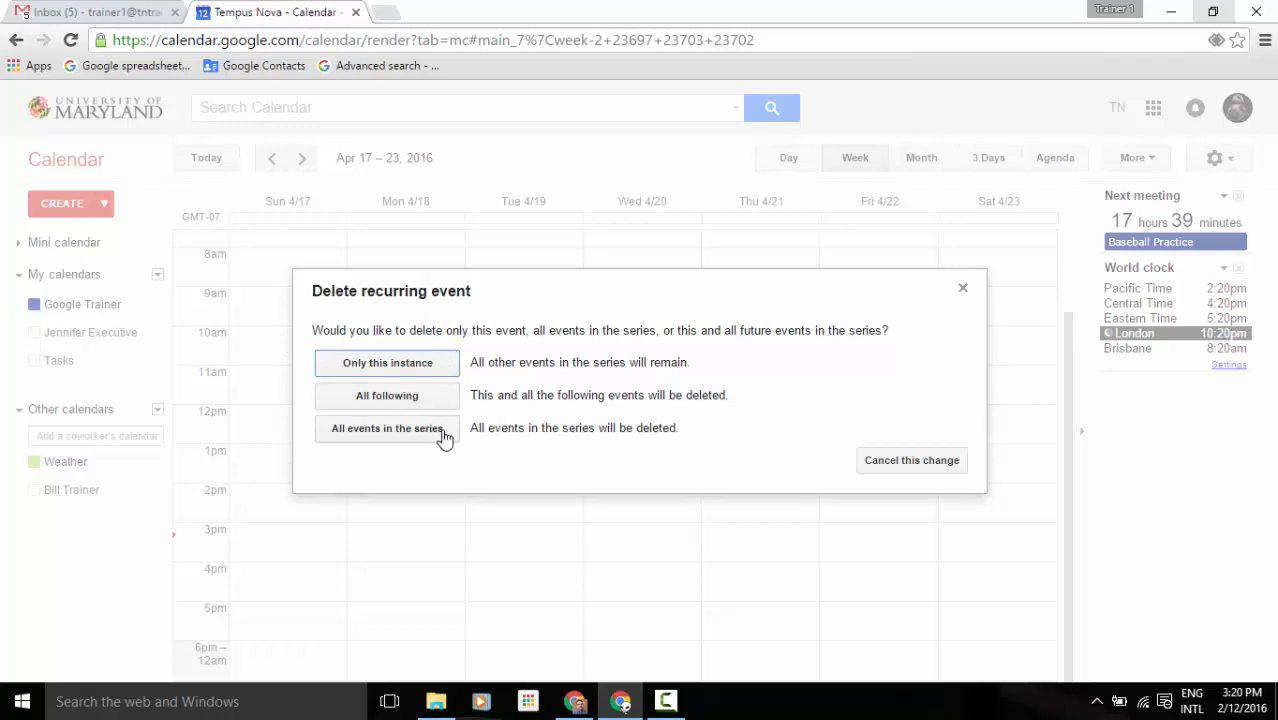
click(930, 472)
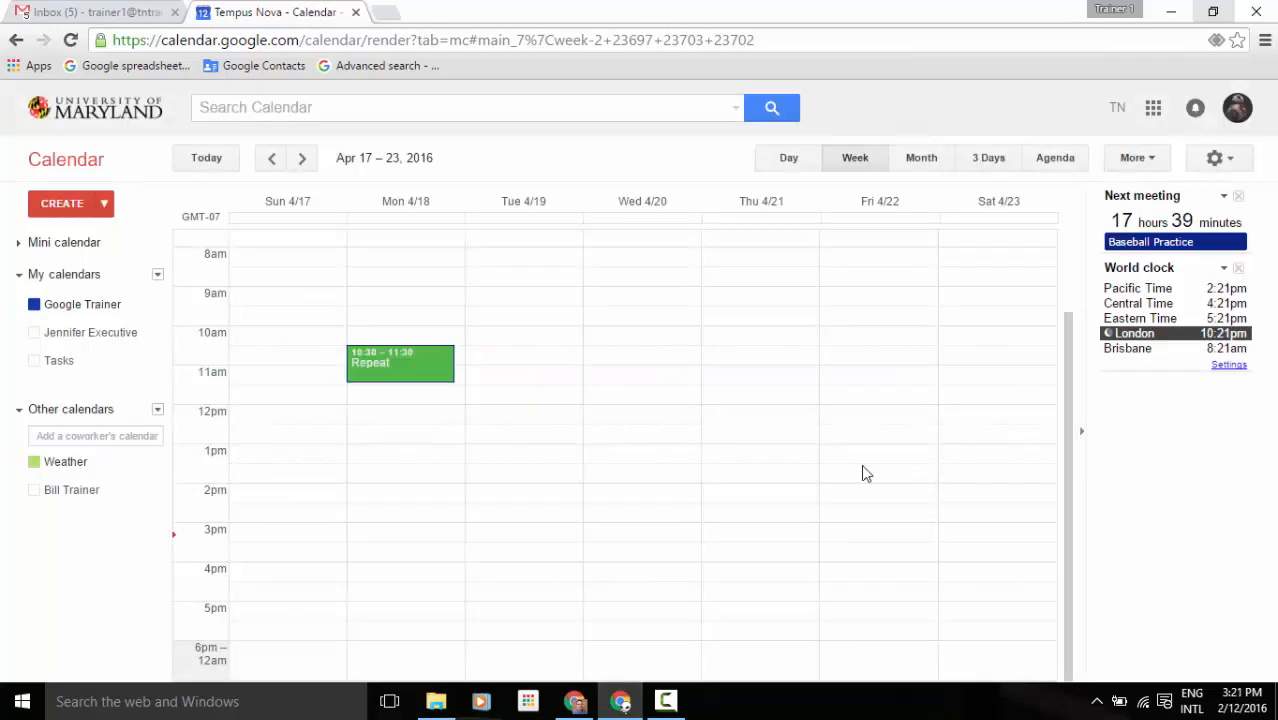
click(206, 160)
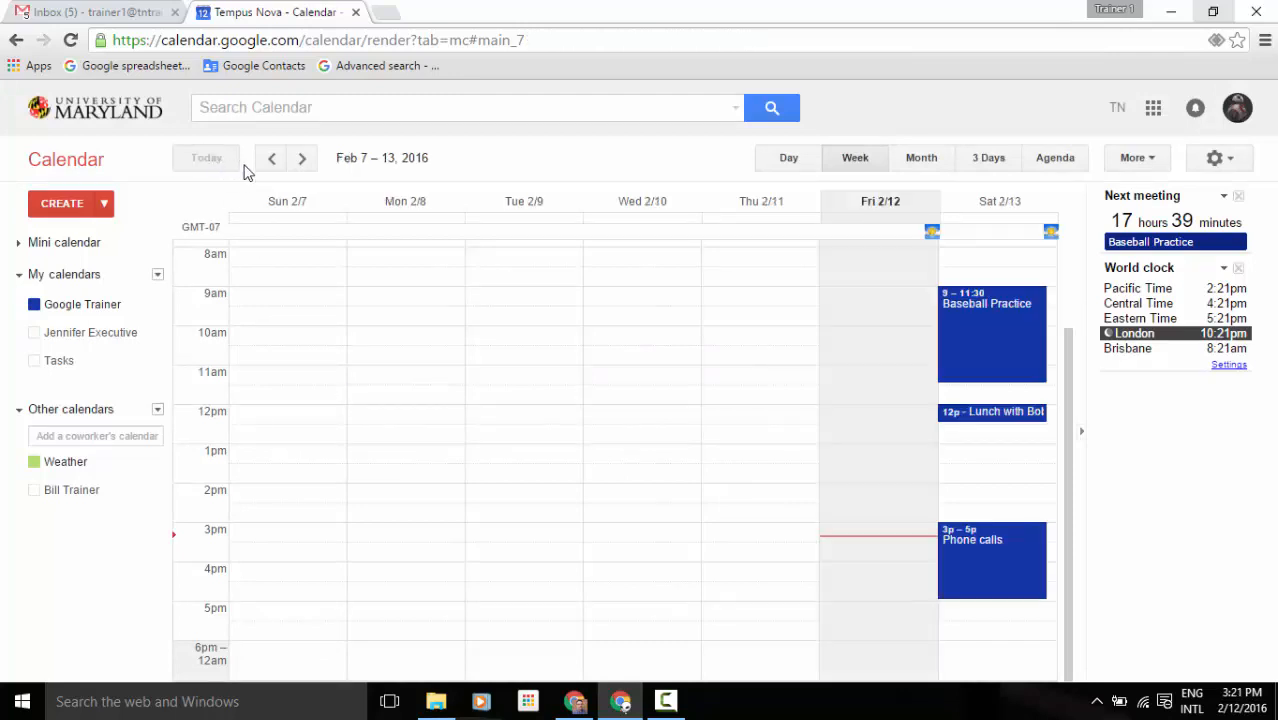
In the Feb 14–20 week, move the all-day block to Thu 2/18 and Meeting to Tue 4:10pm without notifying guests.
click(304, 163)
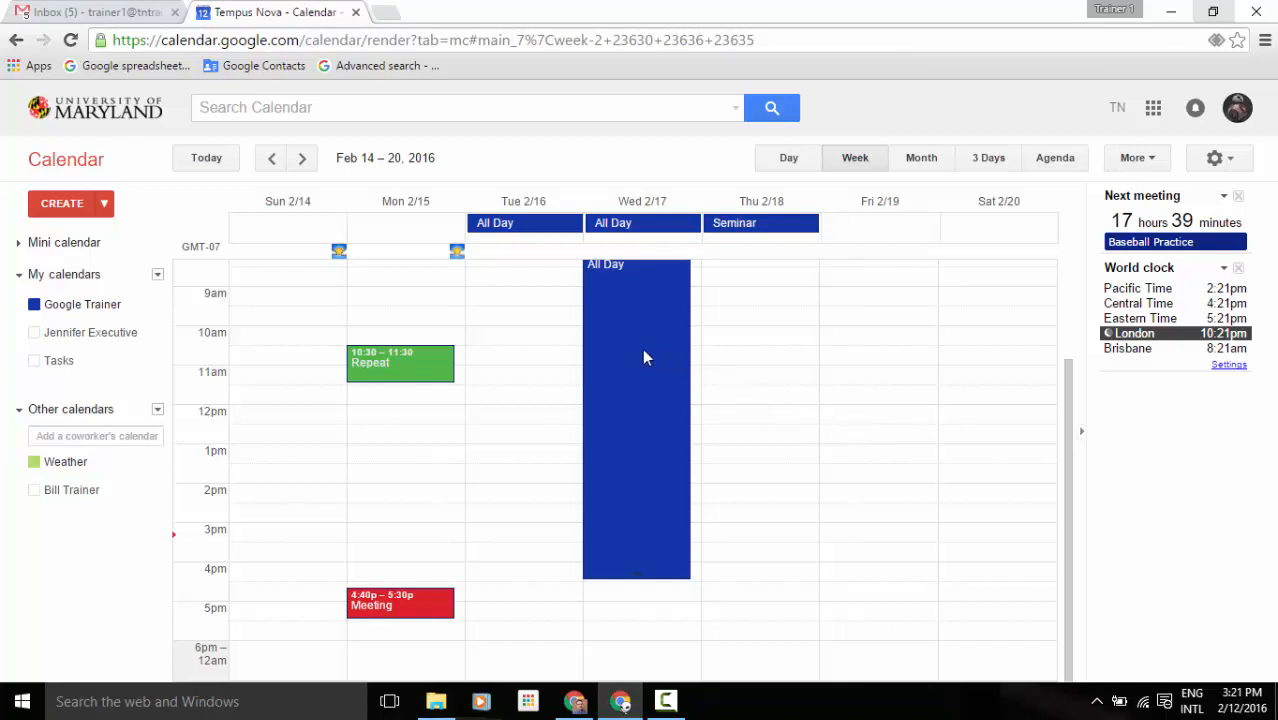
drag(642, 358, 797, 424)
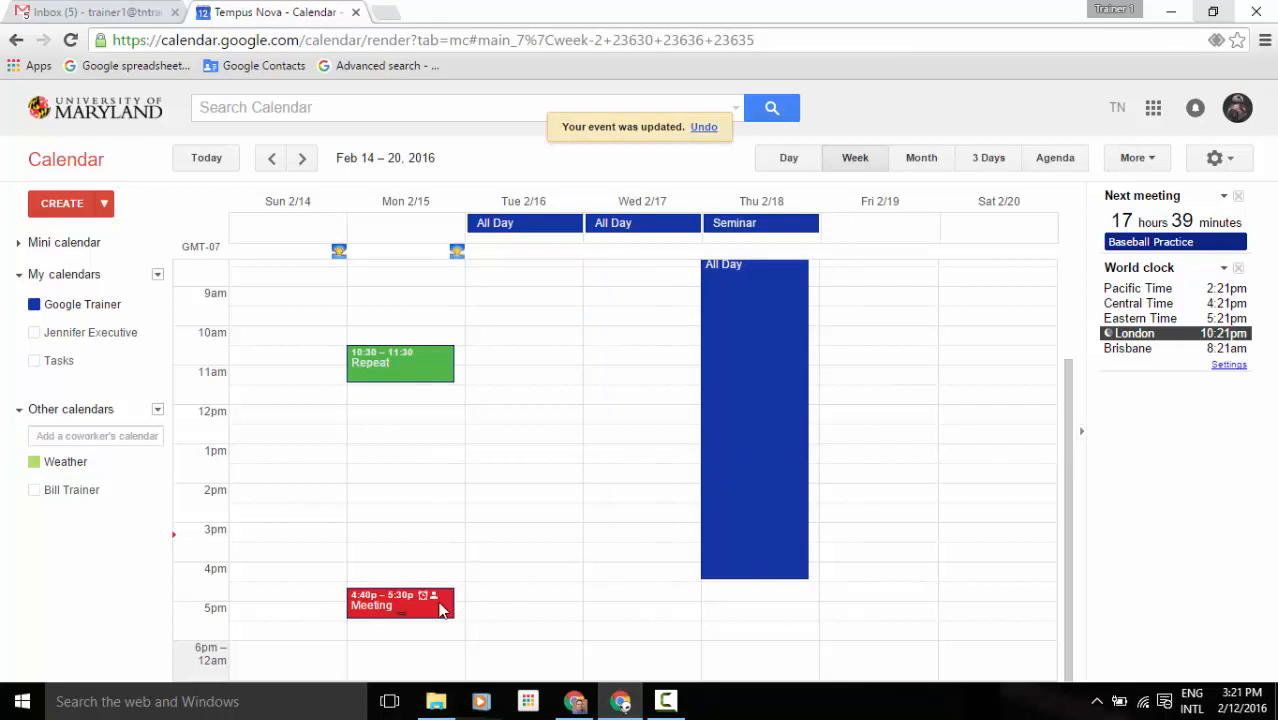
drag(441, 611, 532, 598)
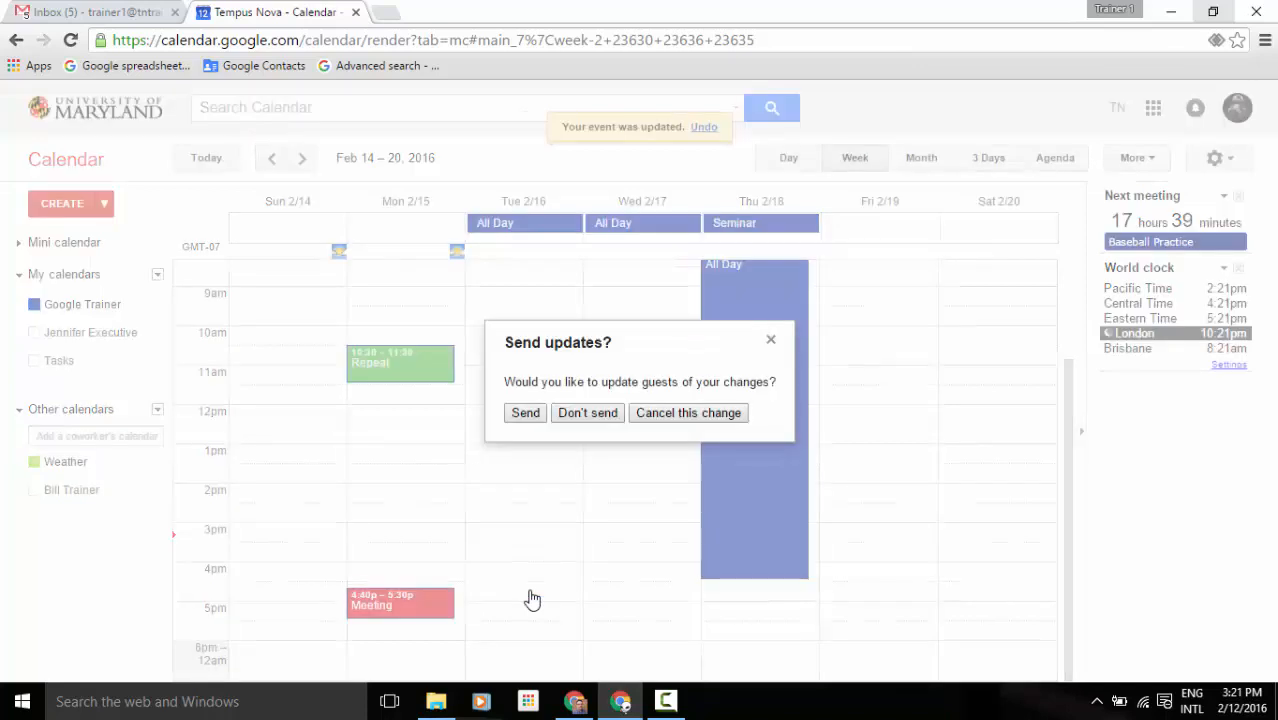
click(588, 414)
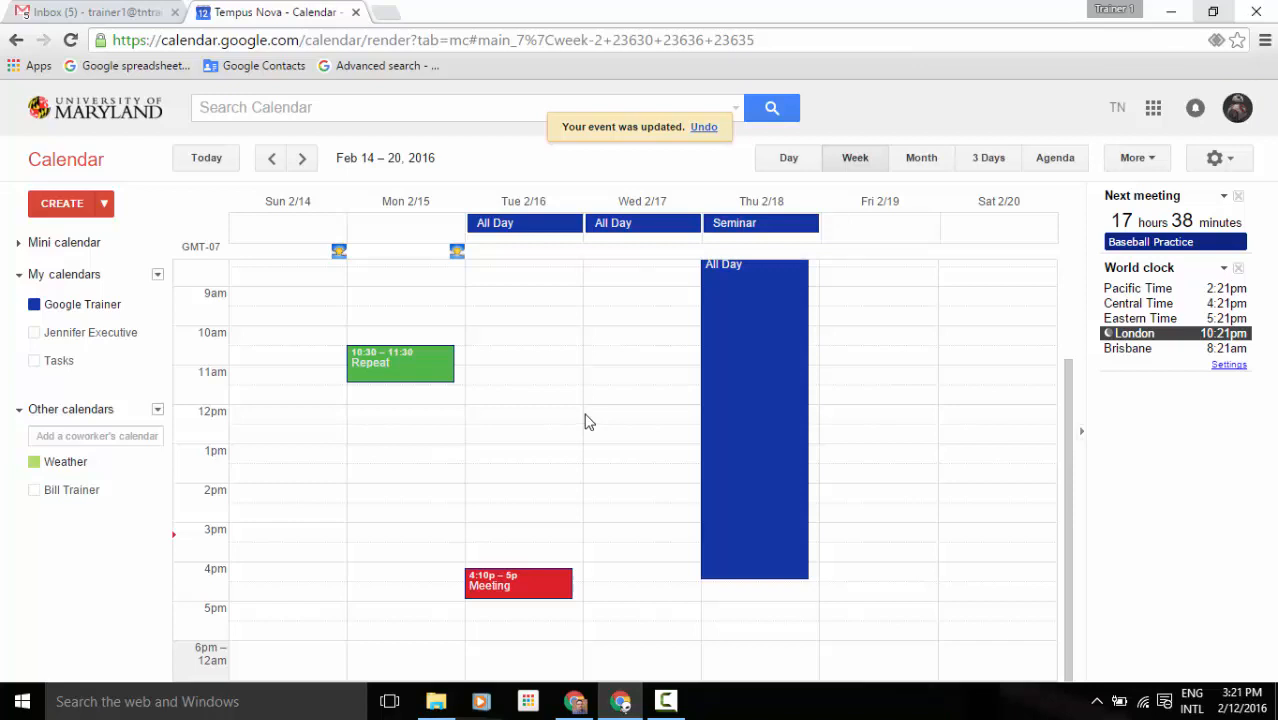
click(489, 586)
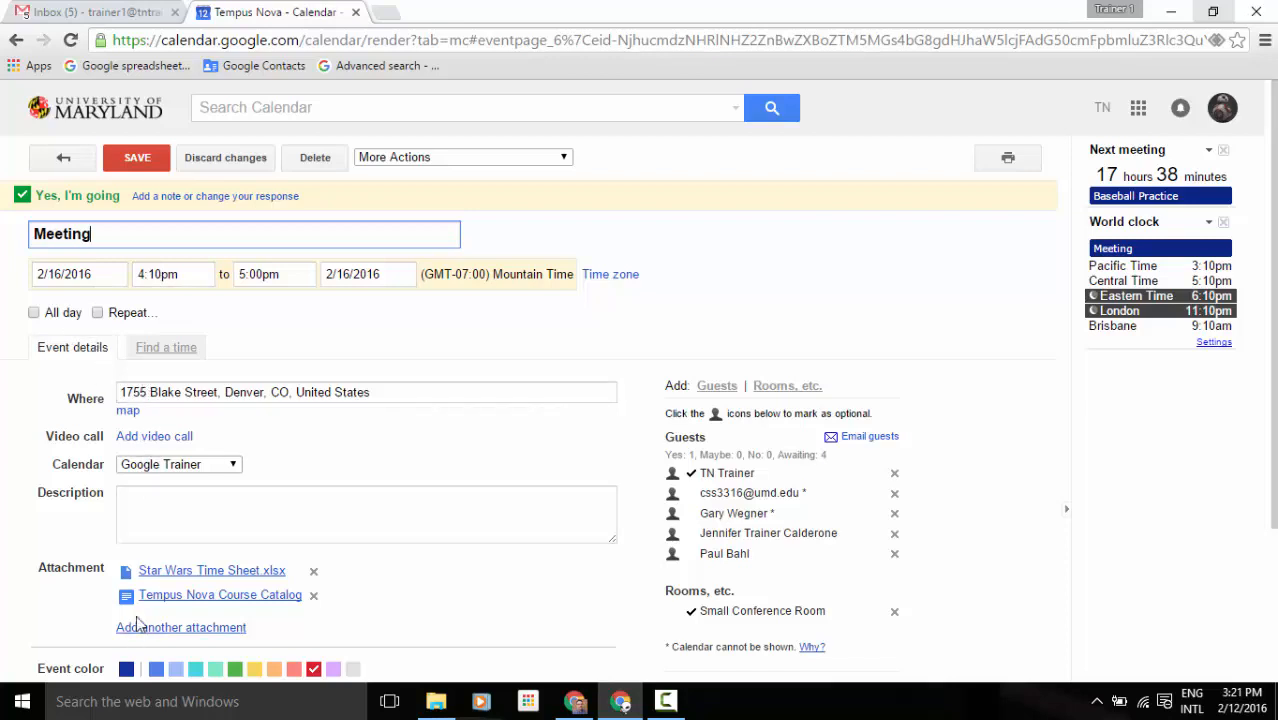
click(128, 414)
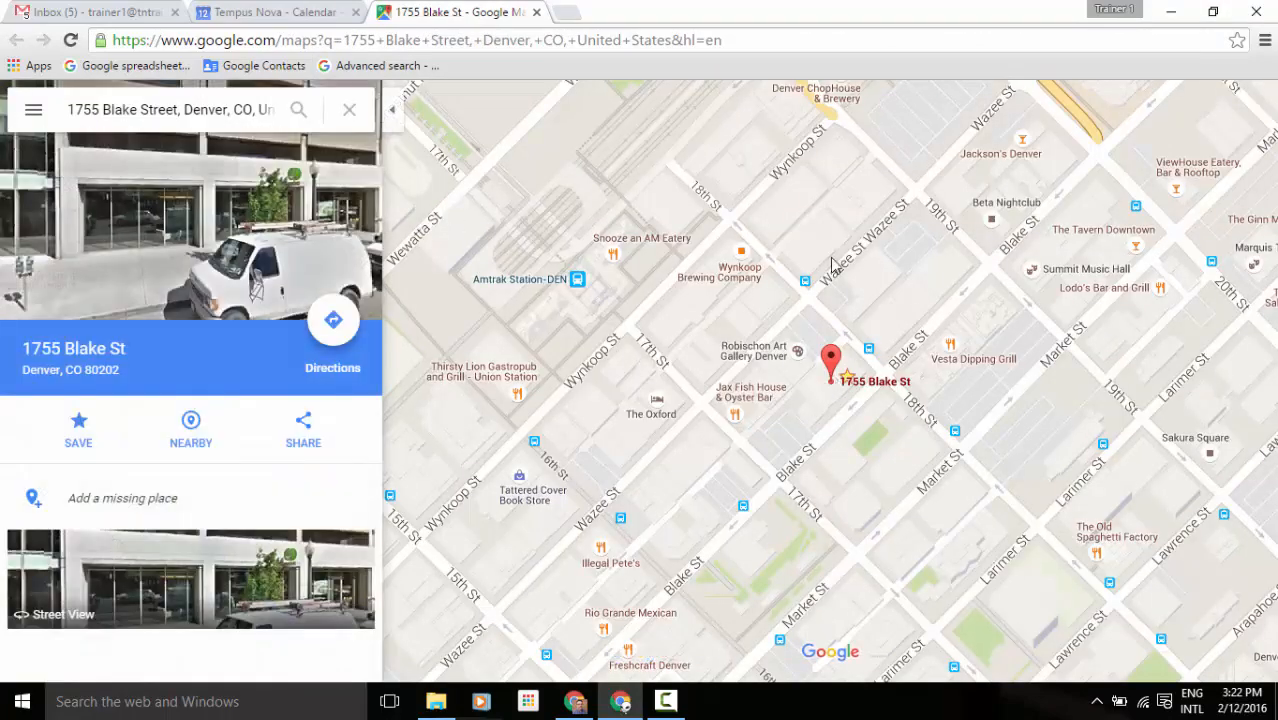
click(536, 13)
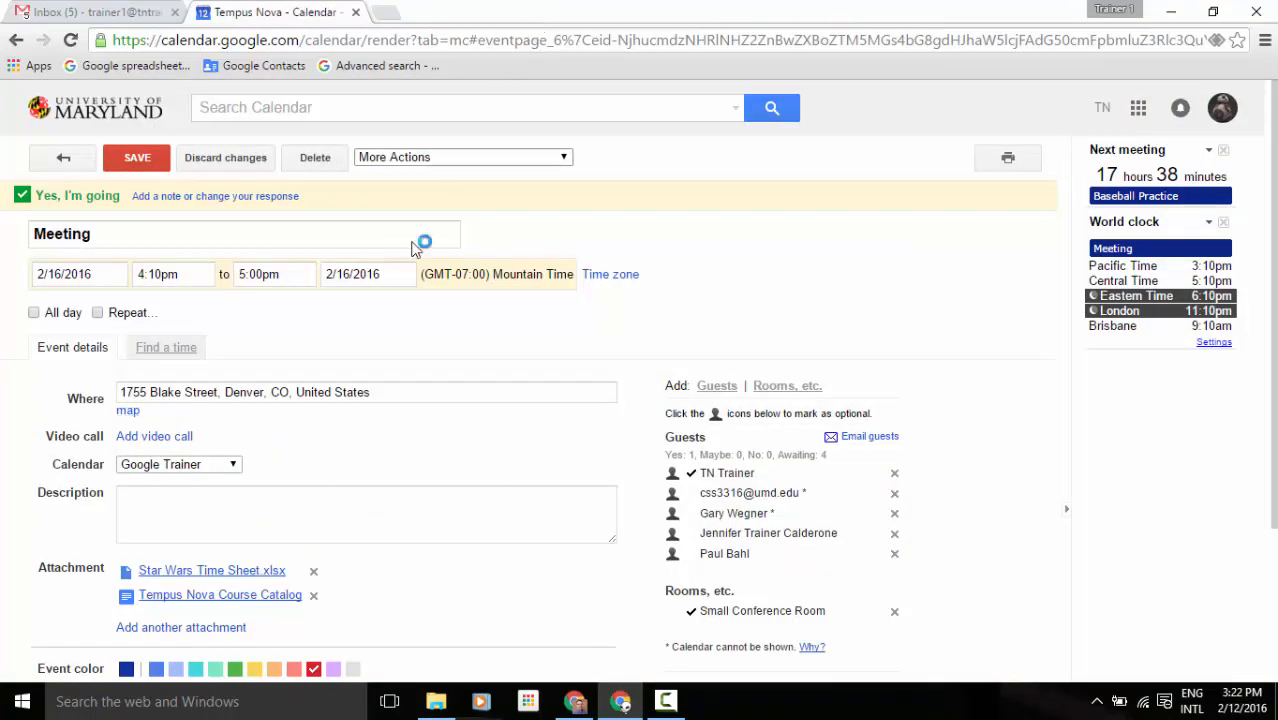
Remove the university e-mail guest from the Meeting's guest list.
scroll(361, 420, down, 2)
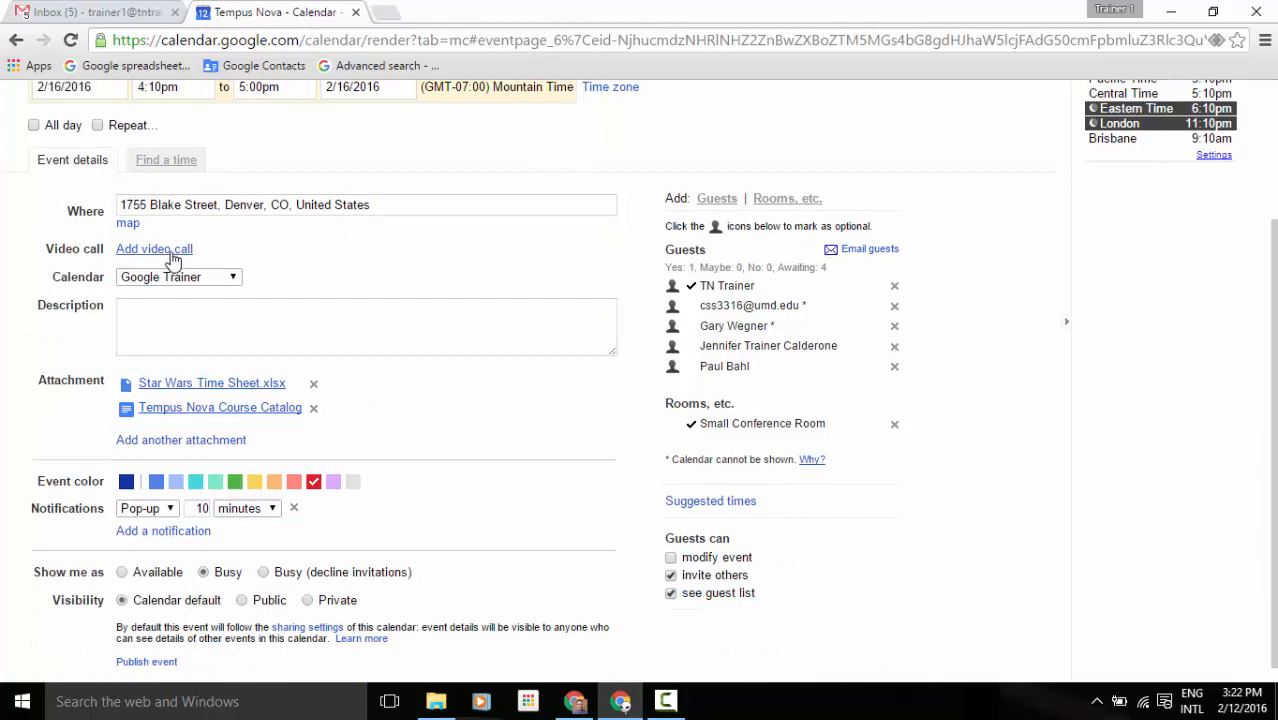
click(148, 340)
click(896, 313)
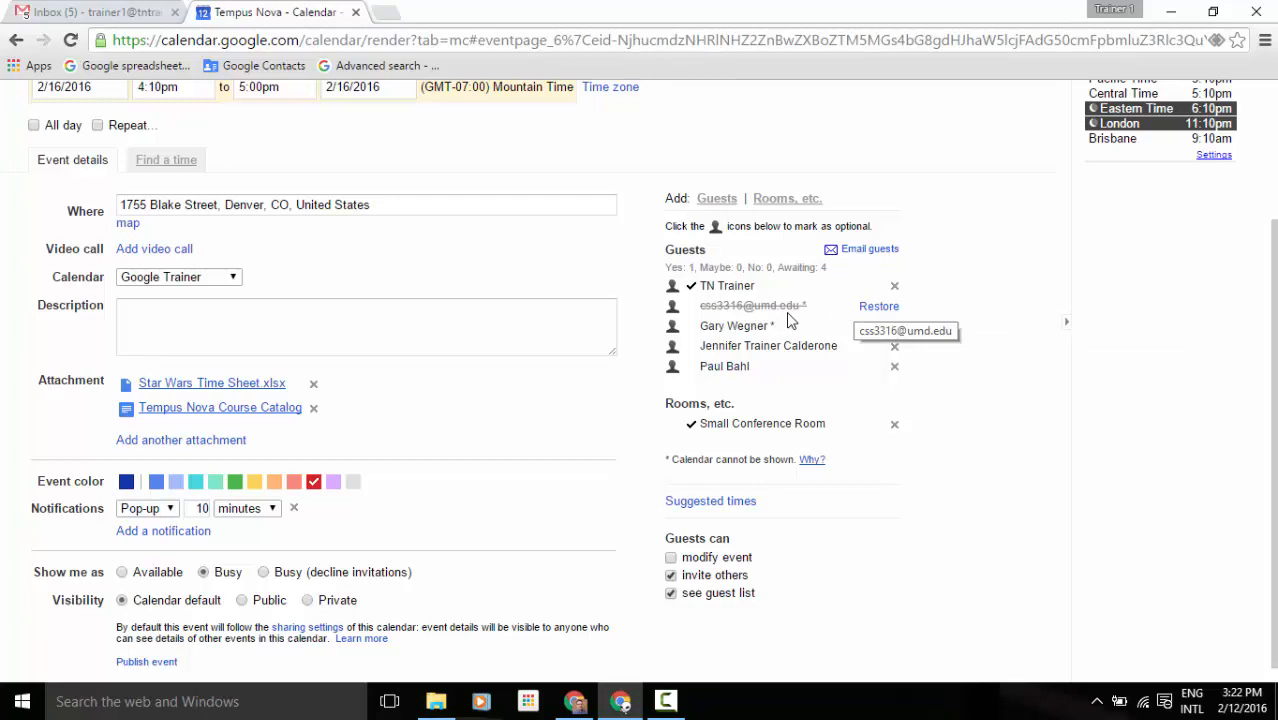
Add a new guest to the Meeting from the contact suggestions.
click(718, 200)
text(jer)
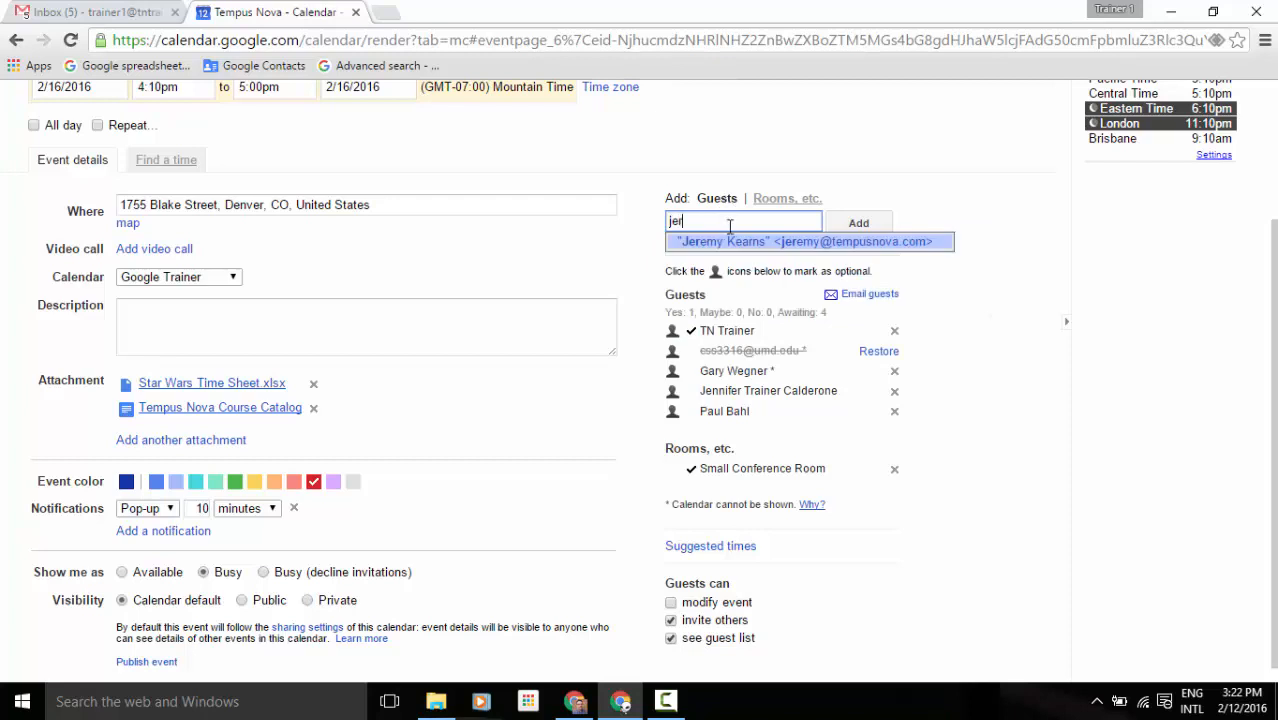
click(733, 243)
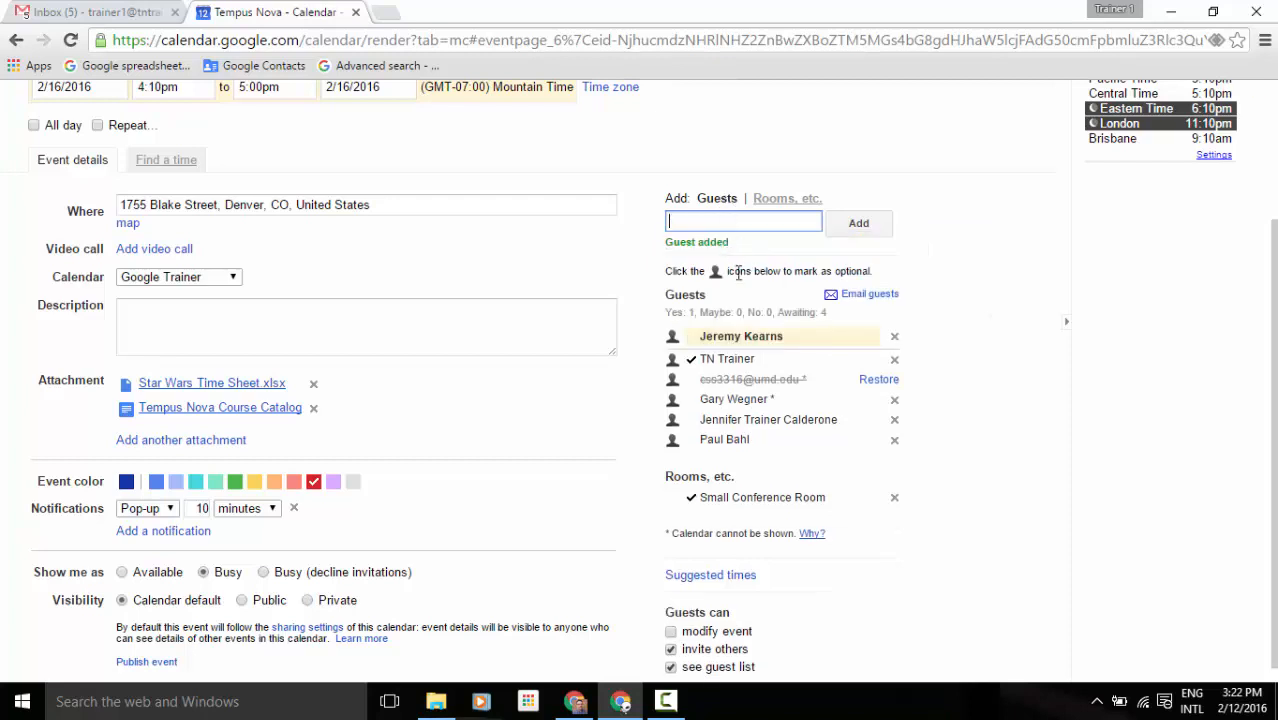
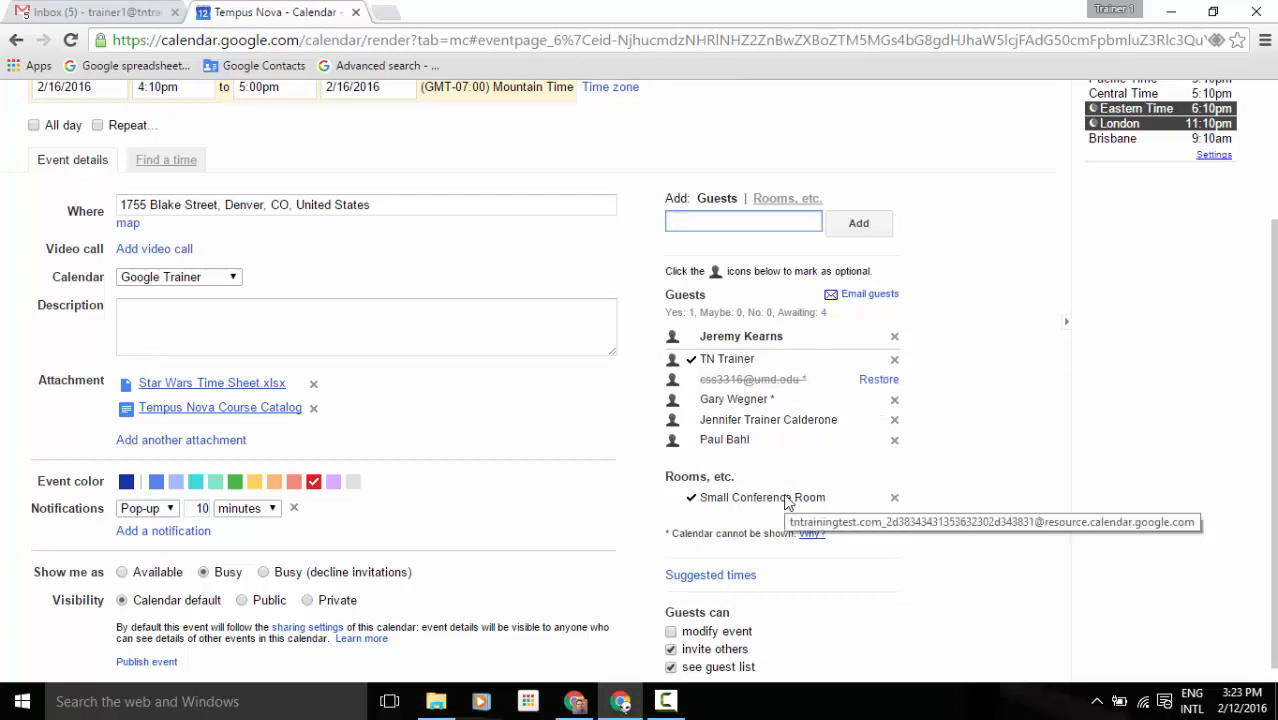
Save the Meeting's new outside guest, inviting external guests but sending no invitation emails.
scroll(785, 502, down, 1)
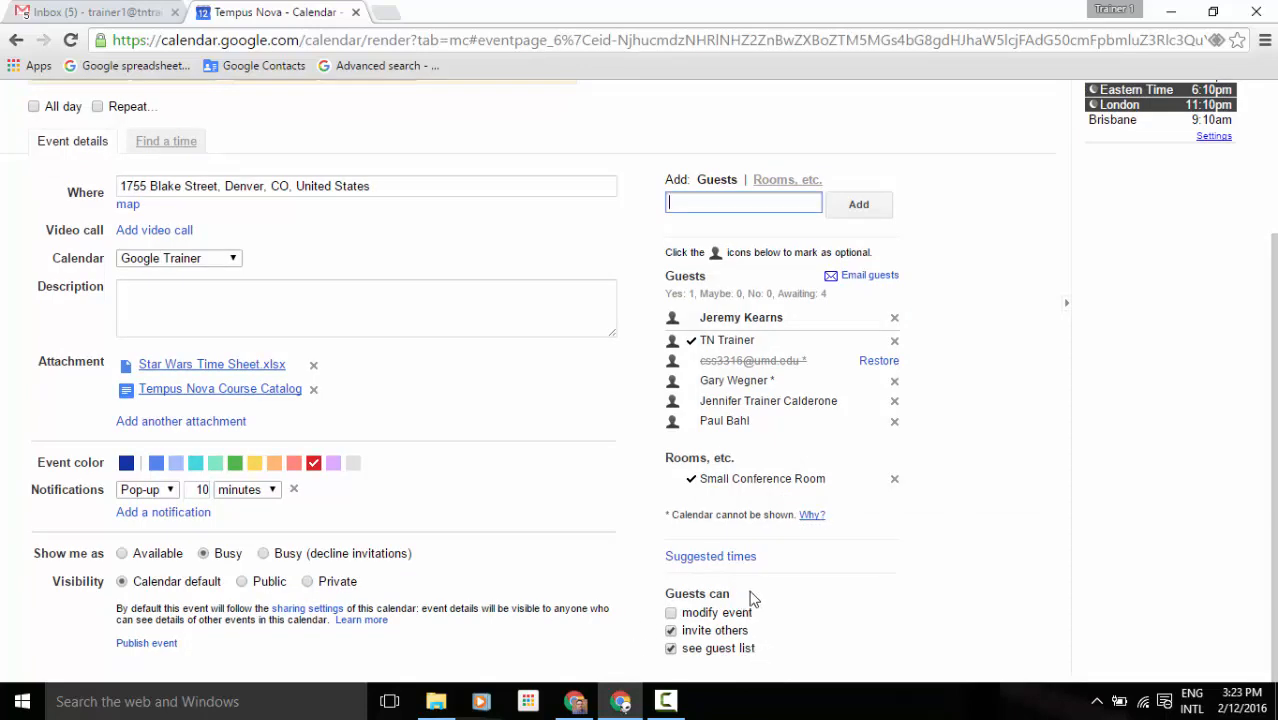
scroll(752, 598, up, 3)
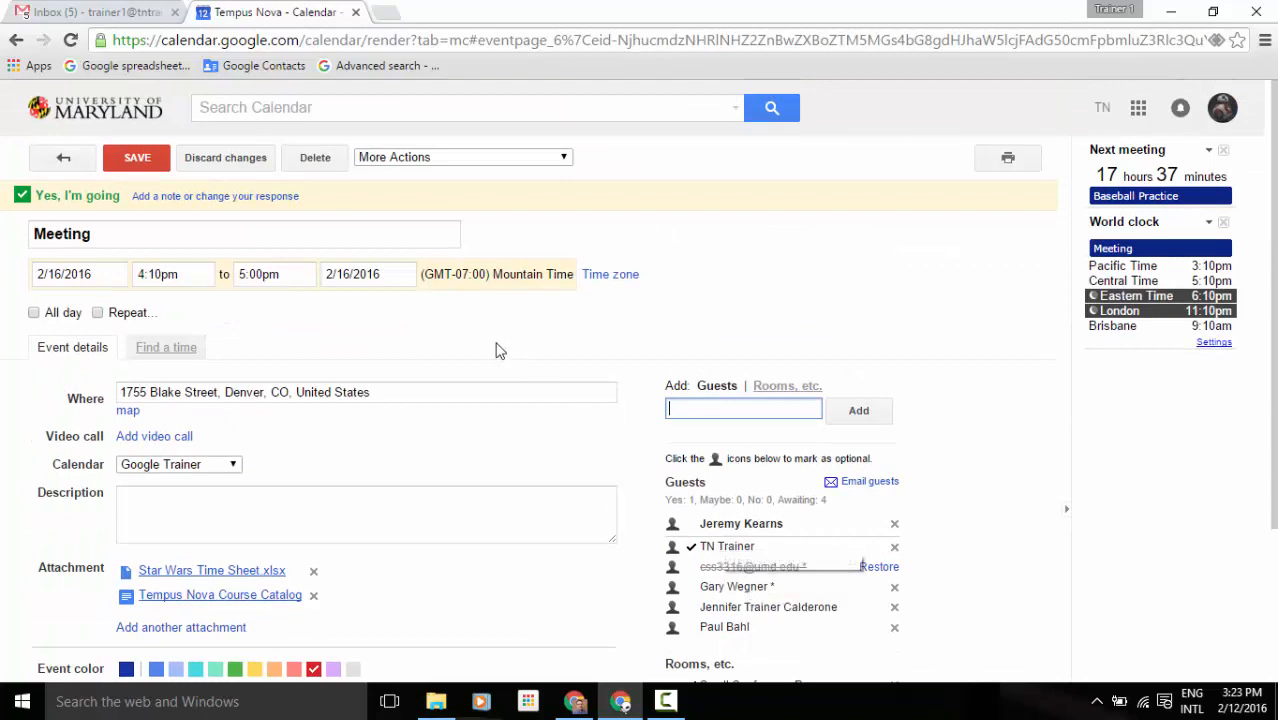
click(137, 160)
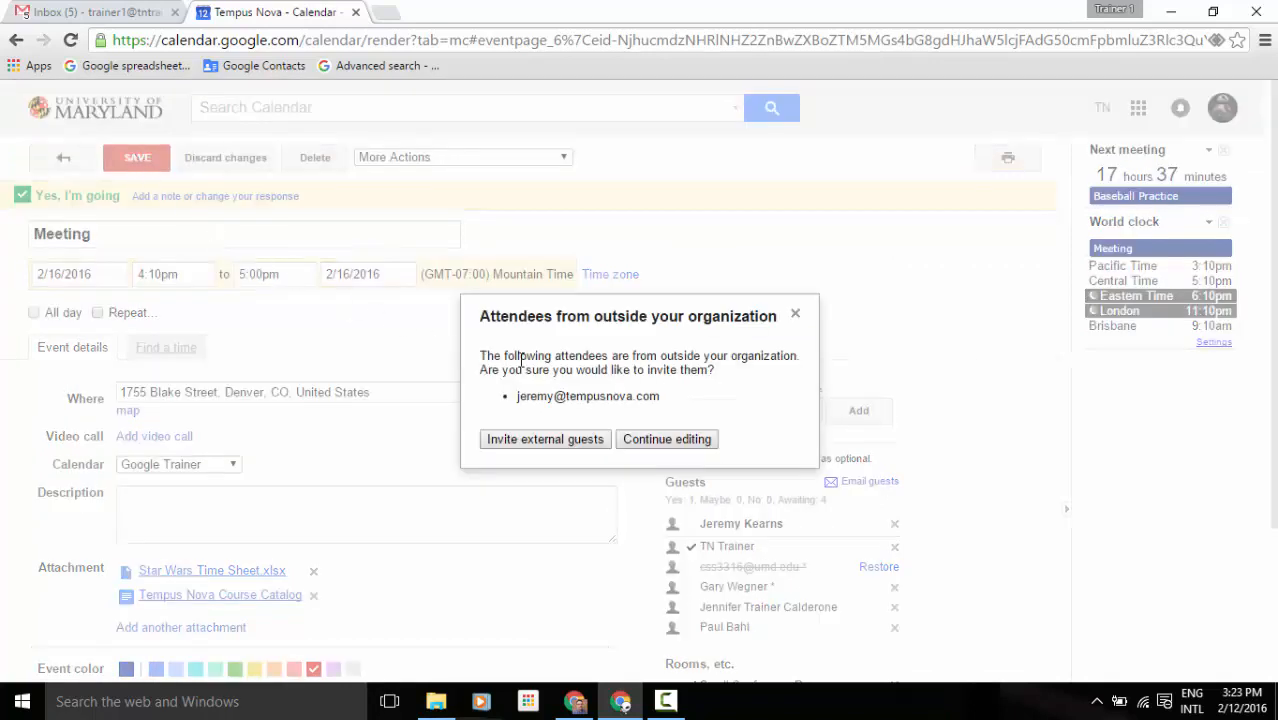
click(580, 439)
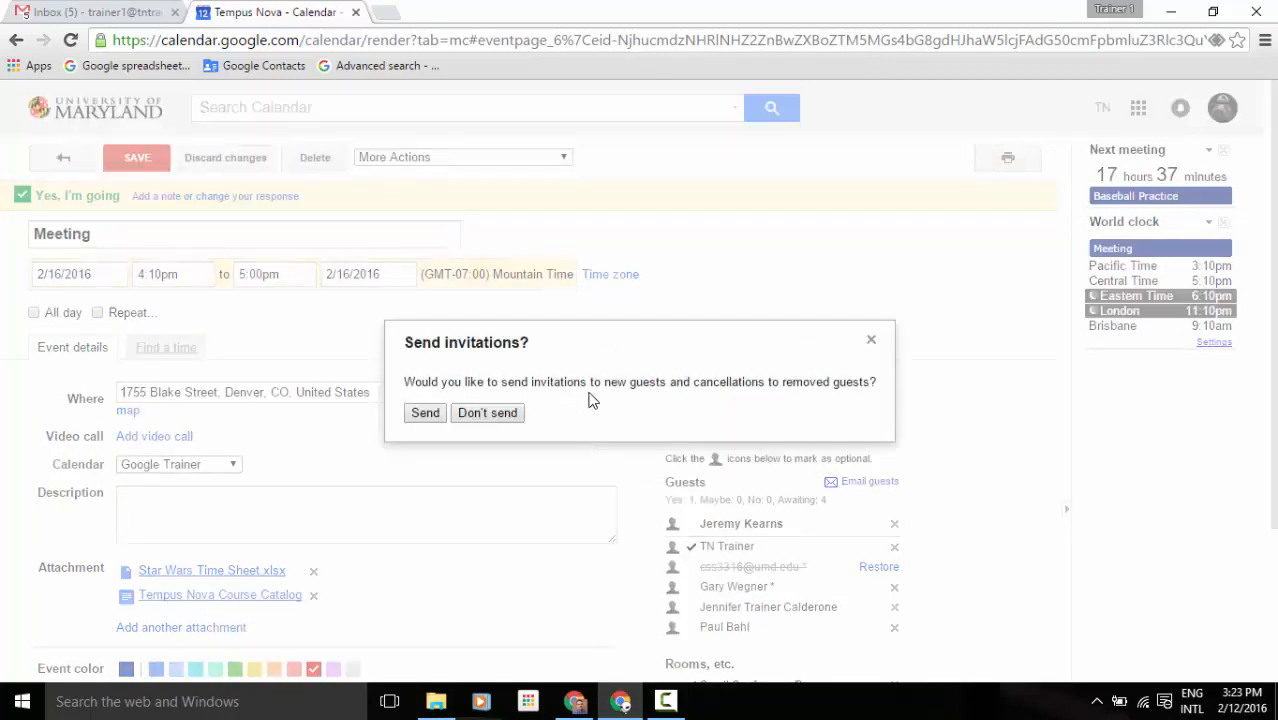
drag(608, 381, 686, 440)
drag(719, 381, 773, 382)
click(799, 421)
click(511, 413)
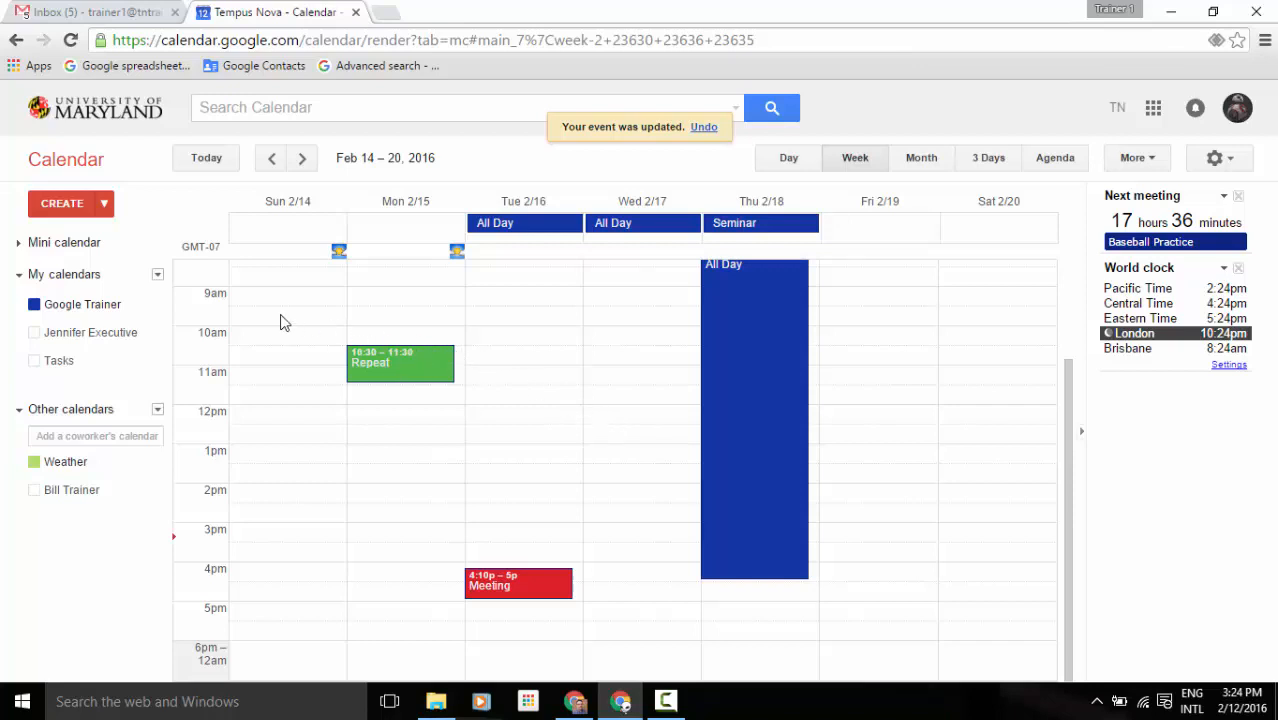
Show only the executive's calendar and accept the Tuesday 4:10pm Meeting.
click(60, 332)
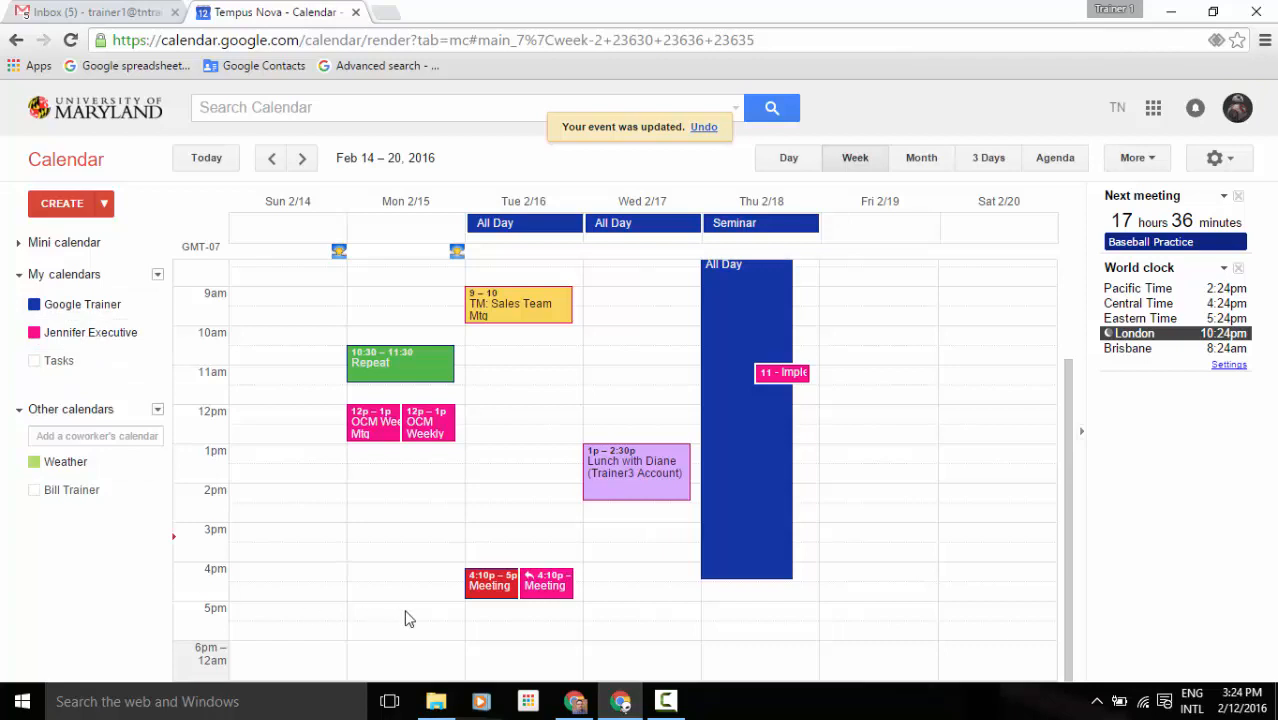
click(112, 308)
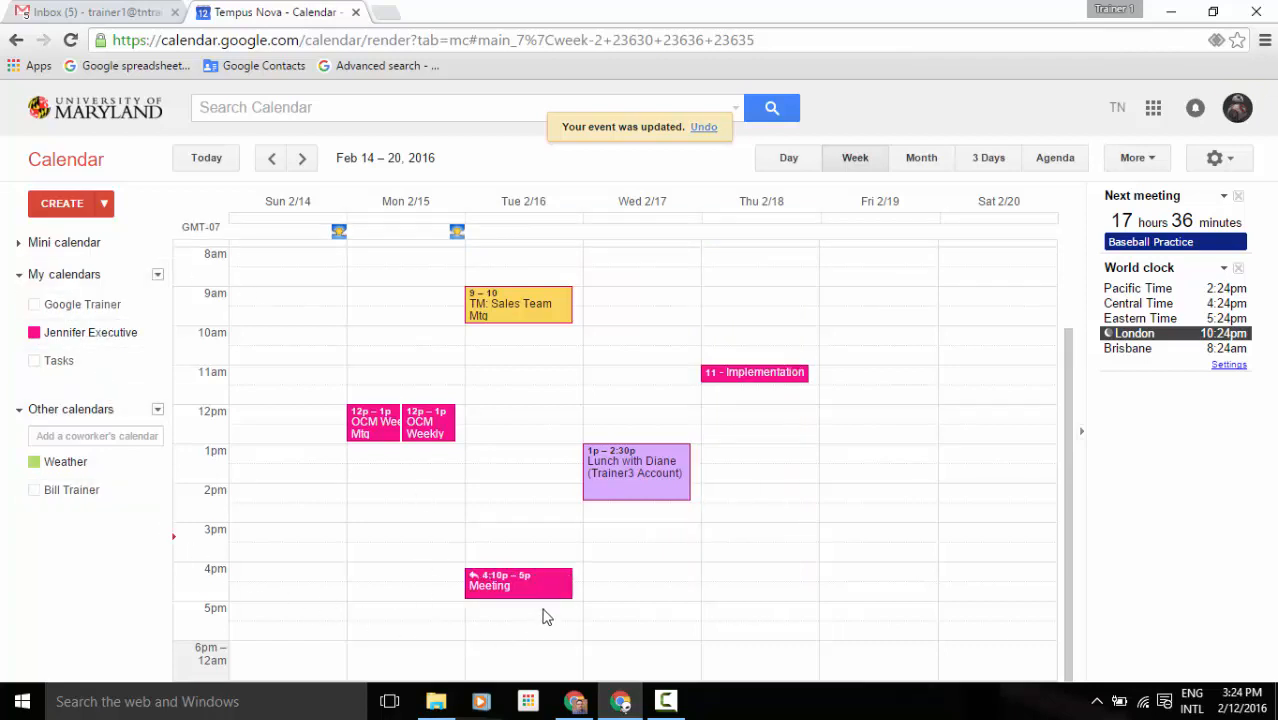
click(475, 586)
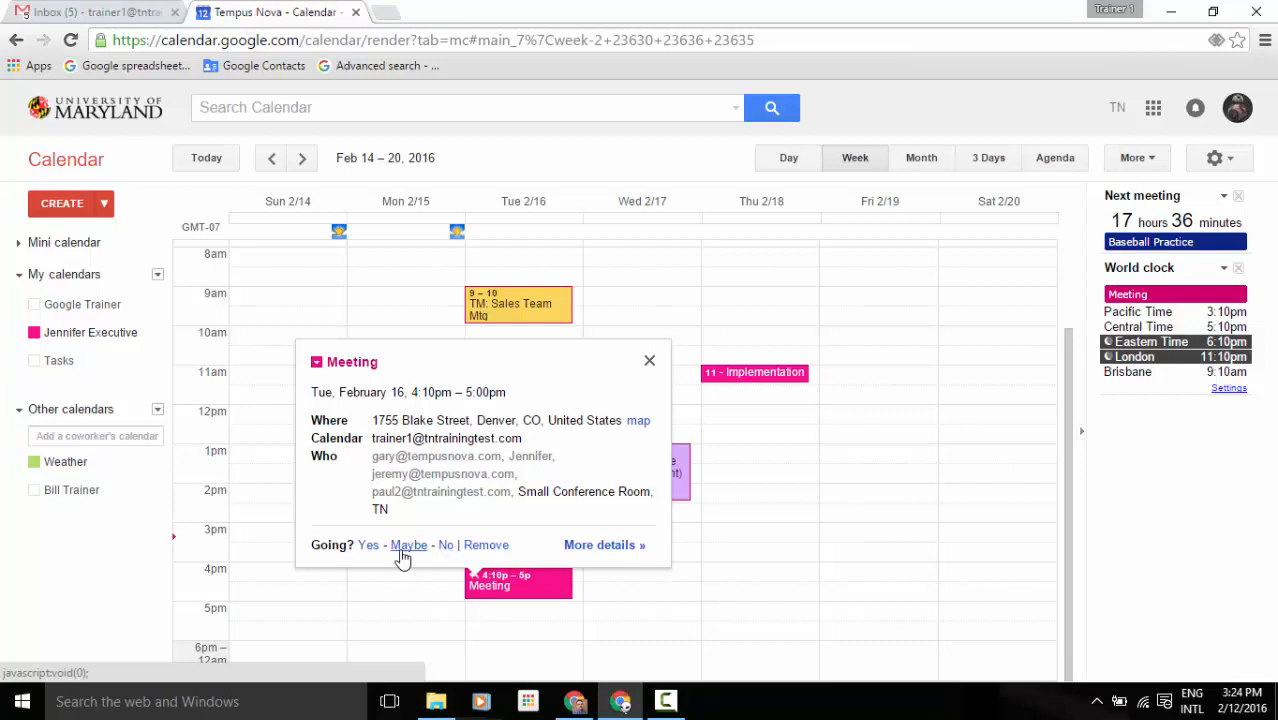
click(370, 547)
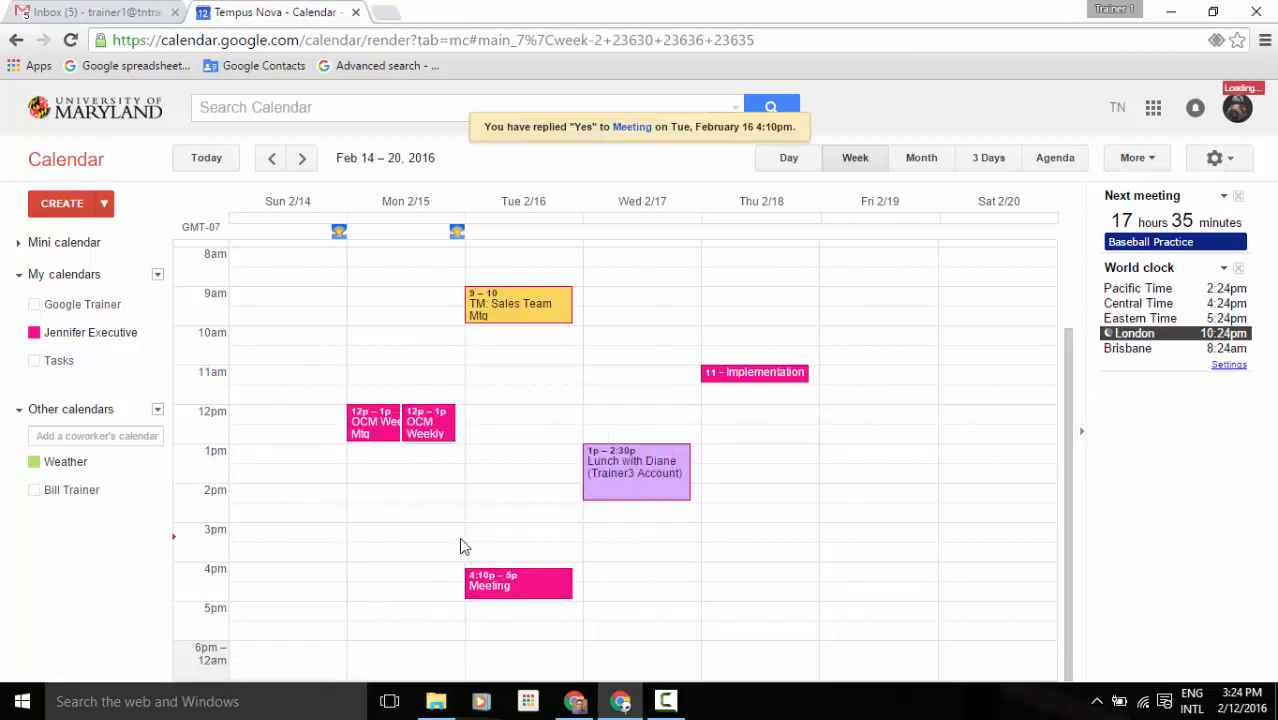
Change the Meeting reply to Maybe, then No, and show Google Trainer's events again.
click(556, 597)
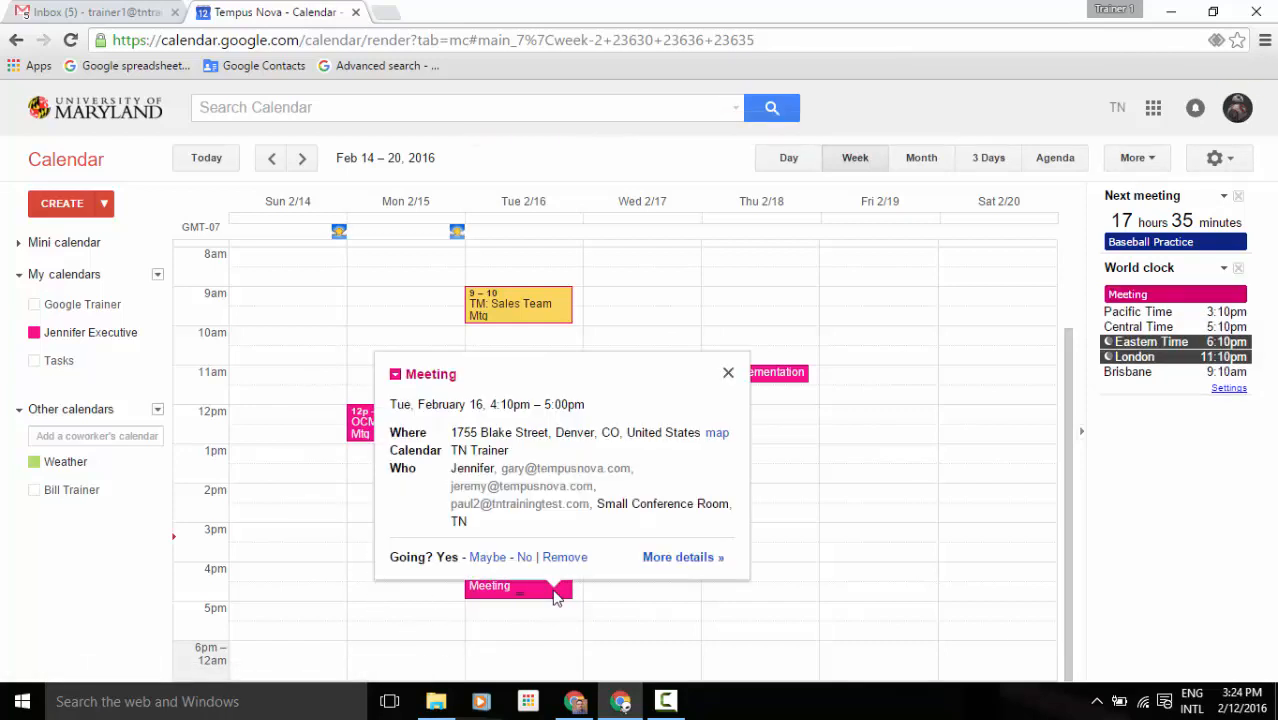
click(484, 558)
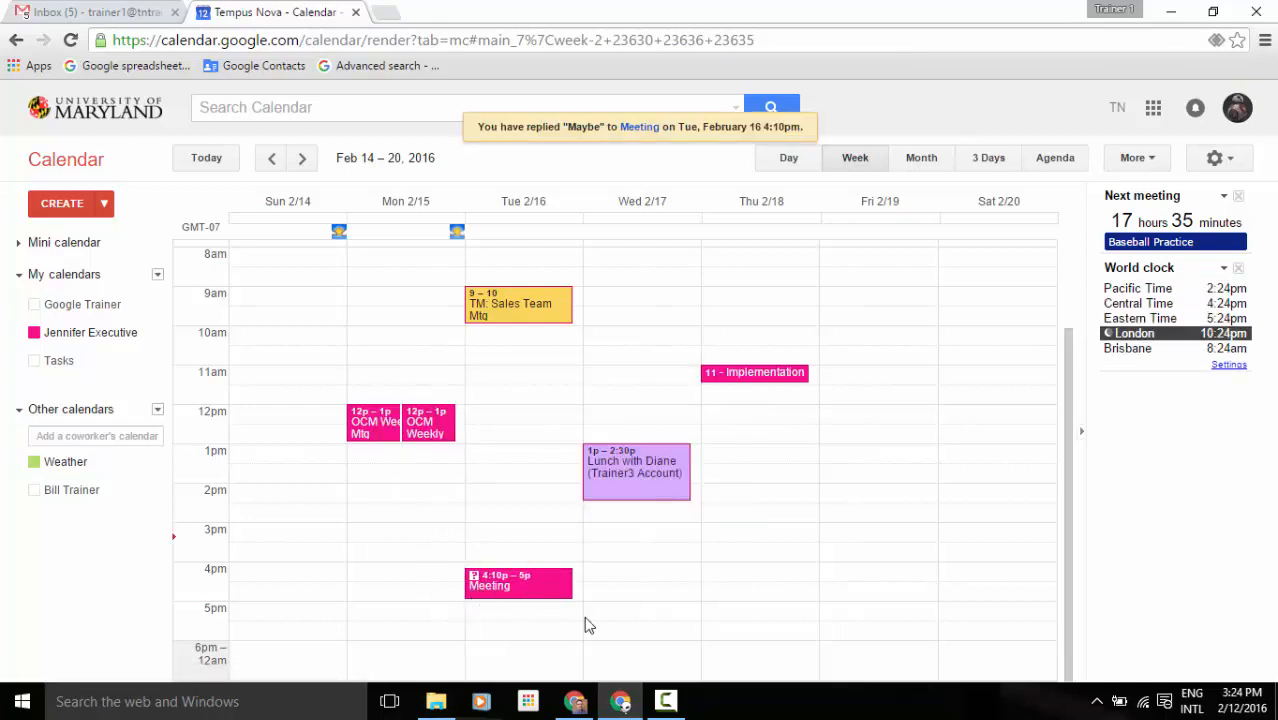
click(563, 589)
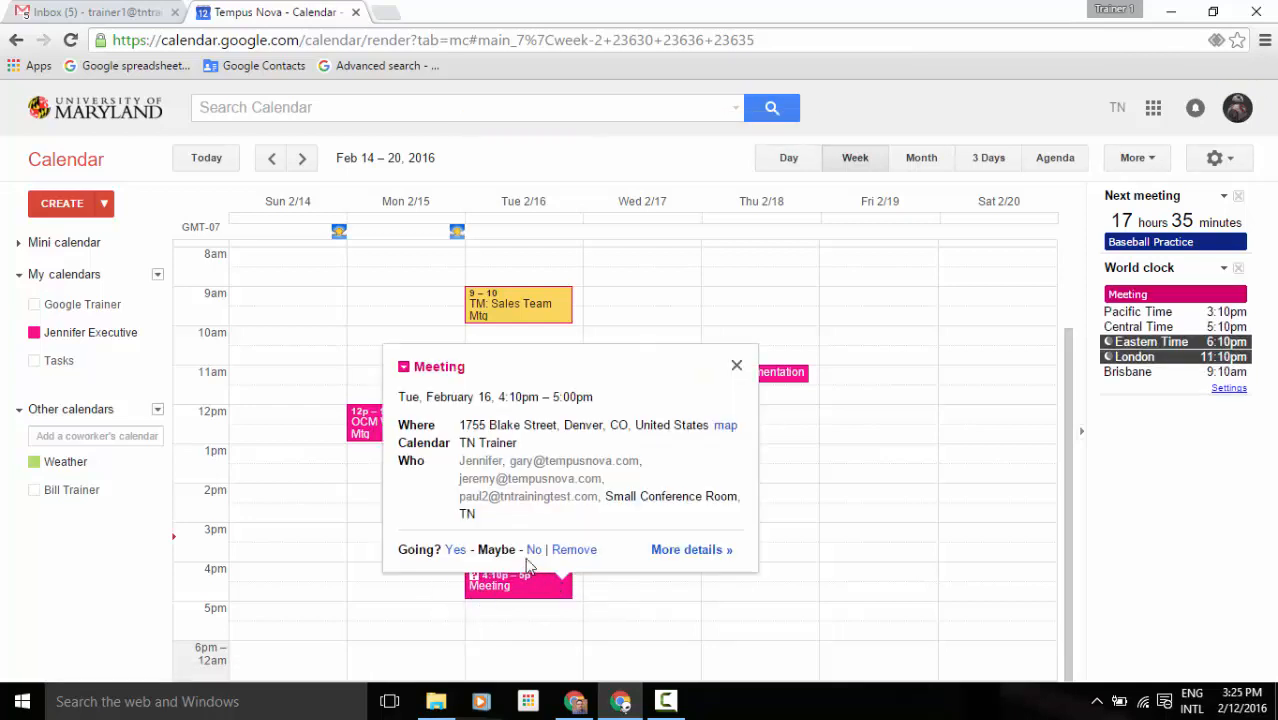
click(533, 550)
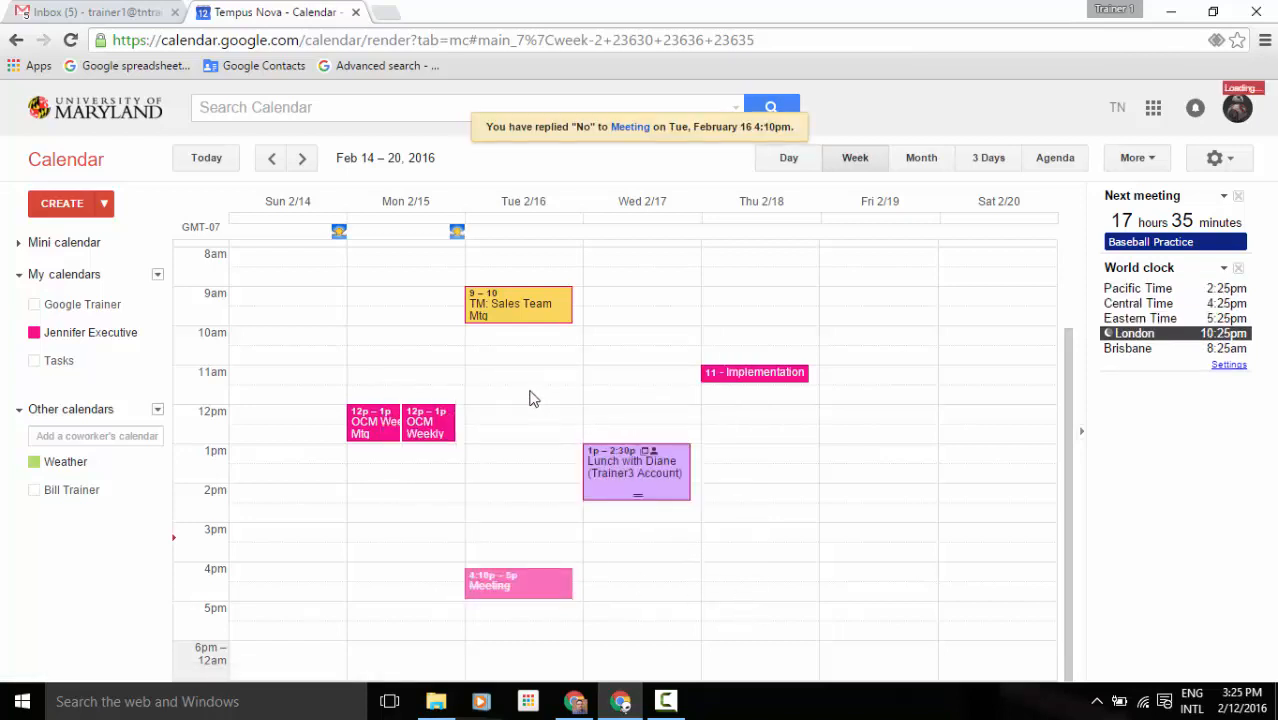
click(76, 308)
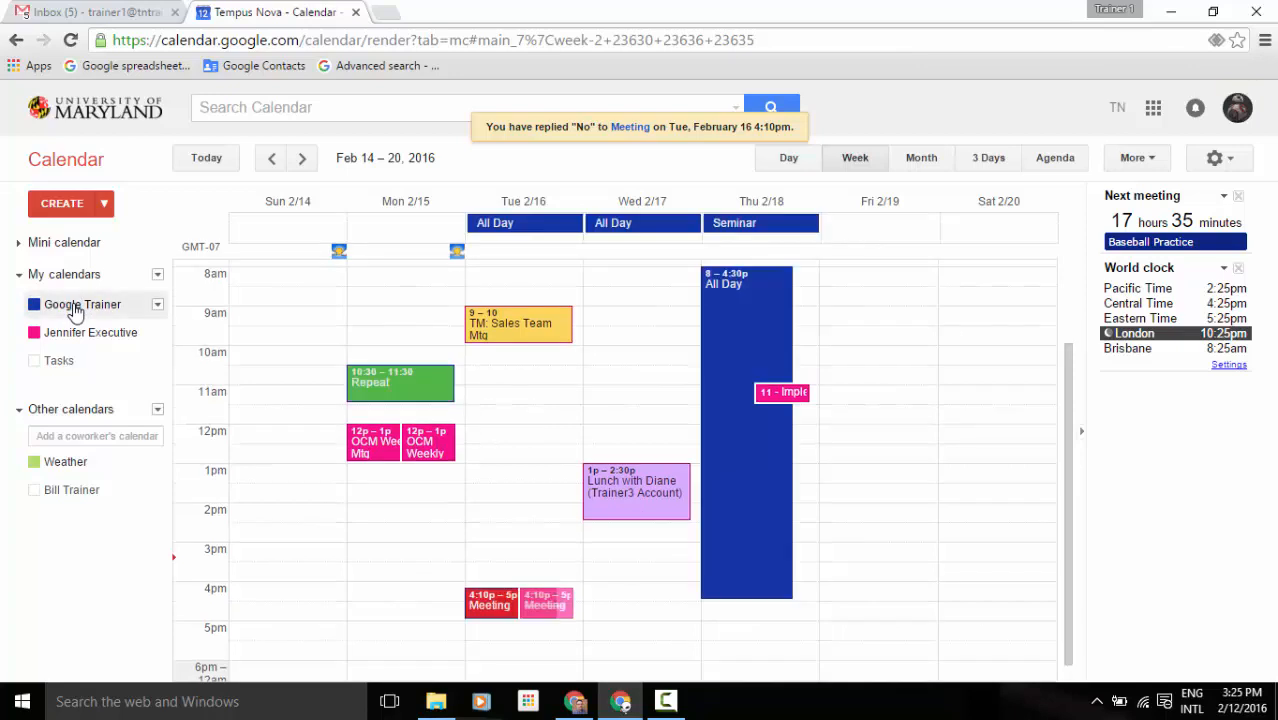
click(490, 605)
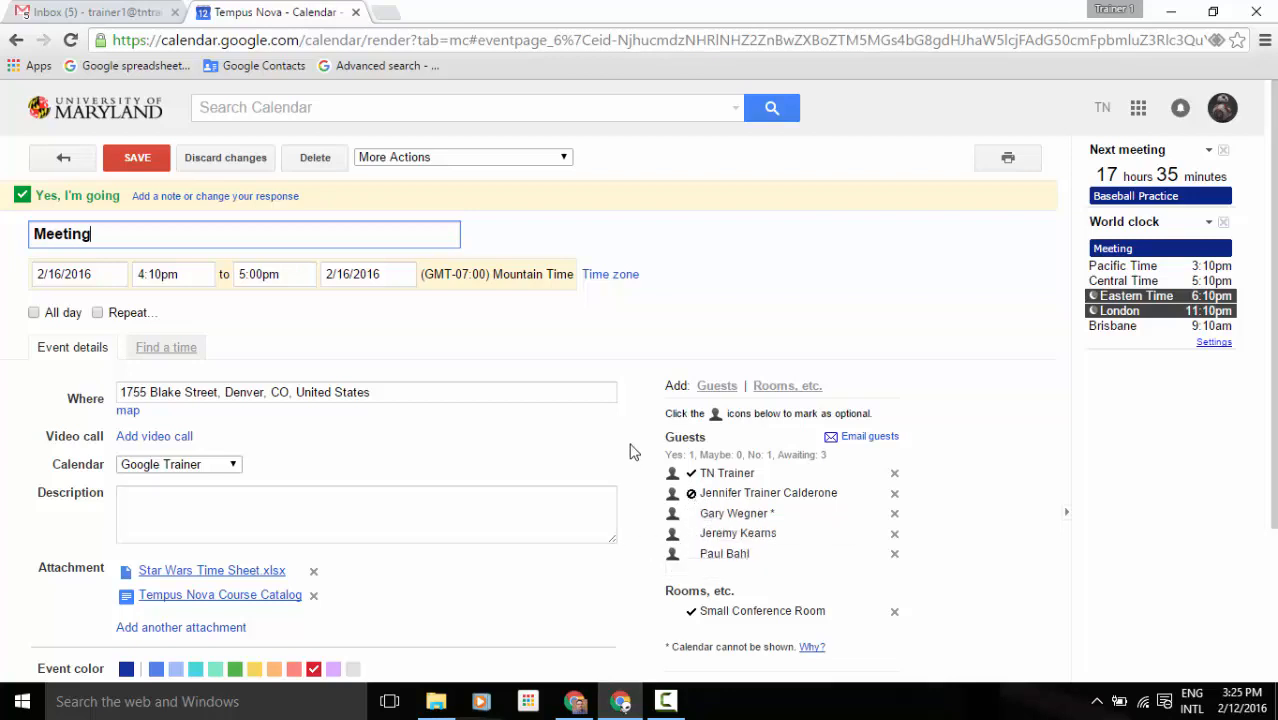
click(64, 162)
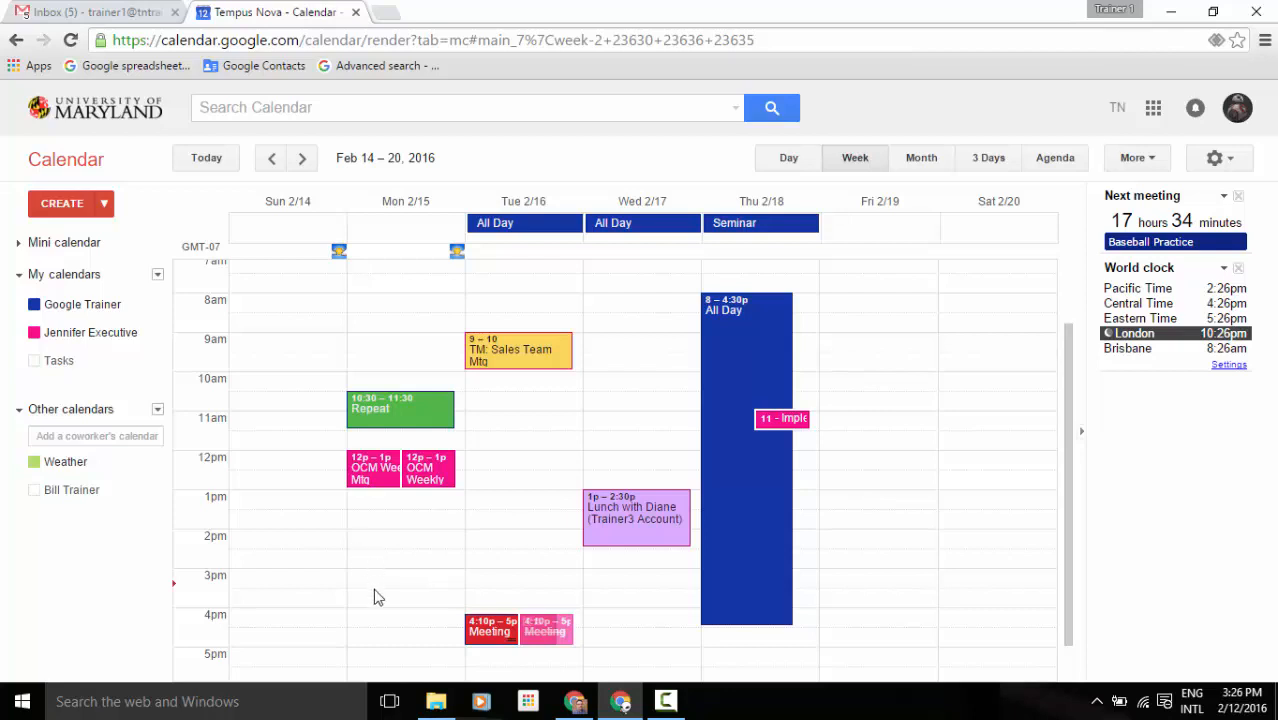
click(373, 418)
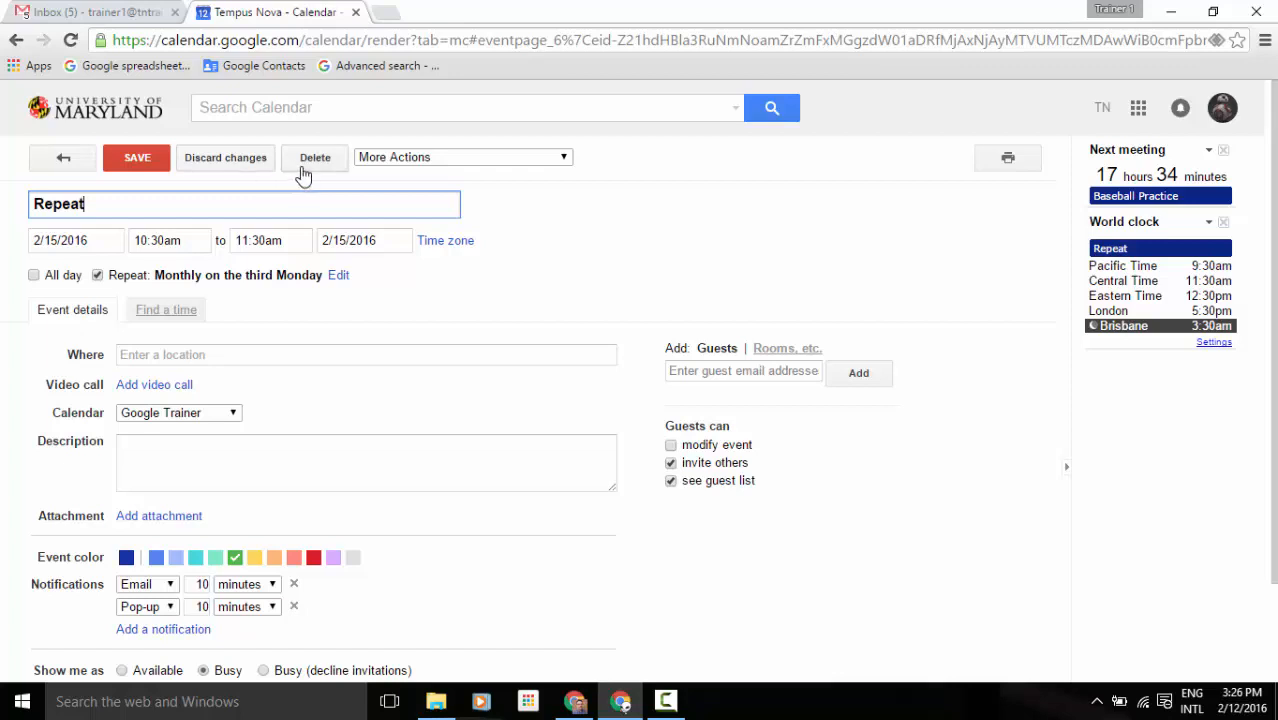
click(563, 158)
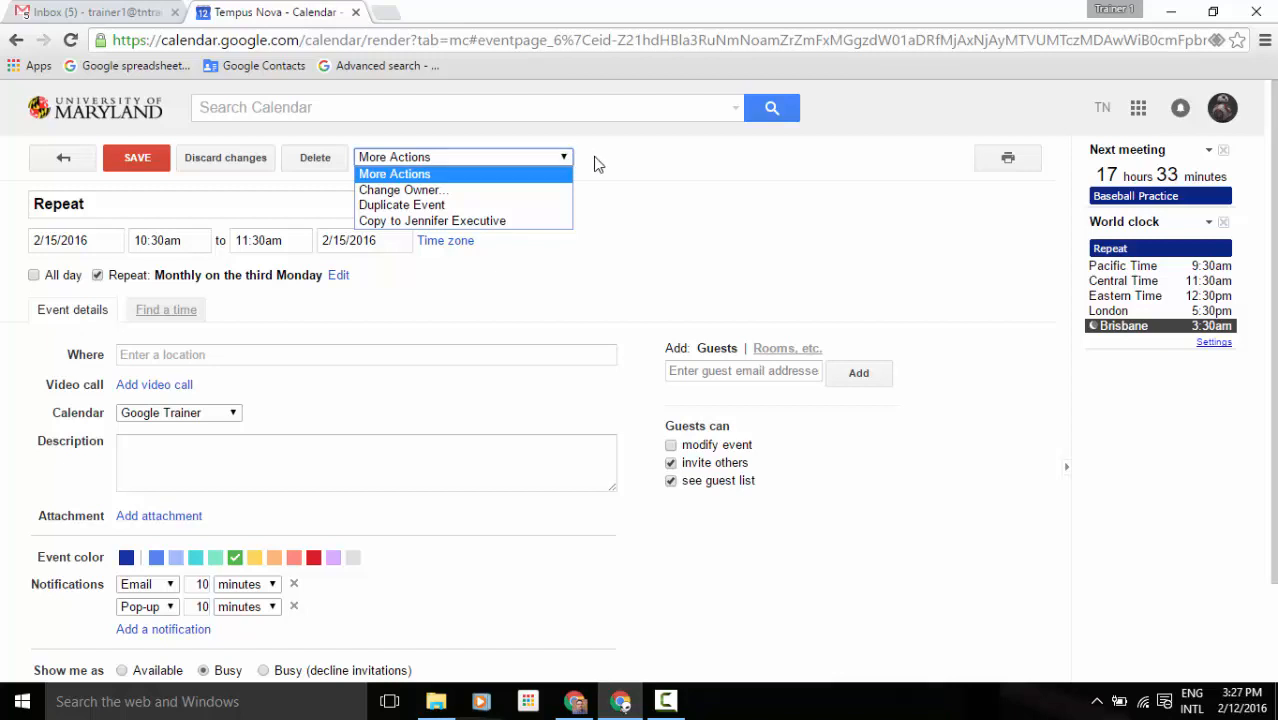
click(603, 165)
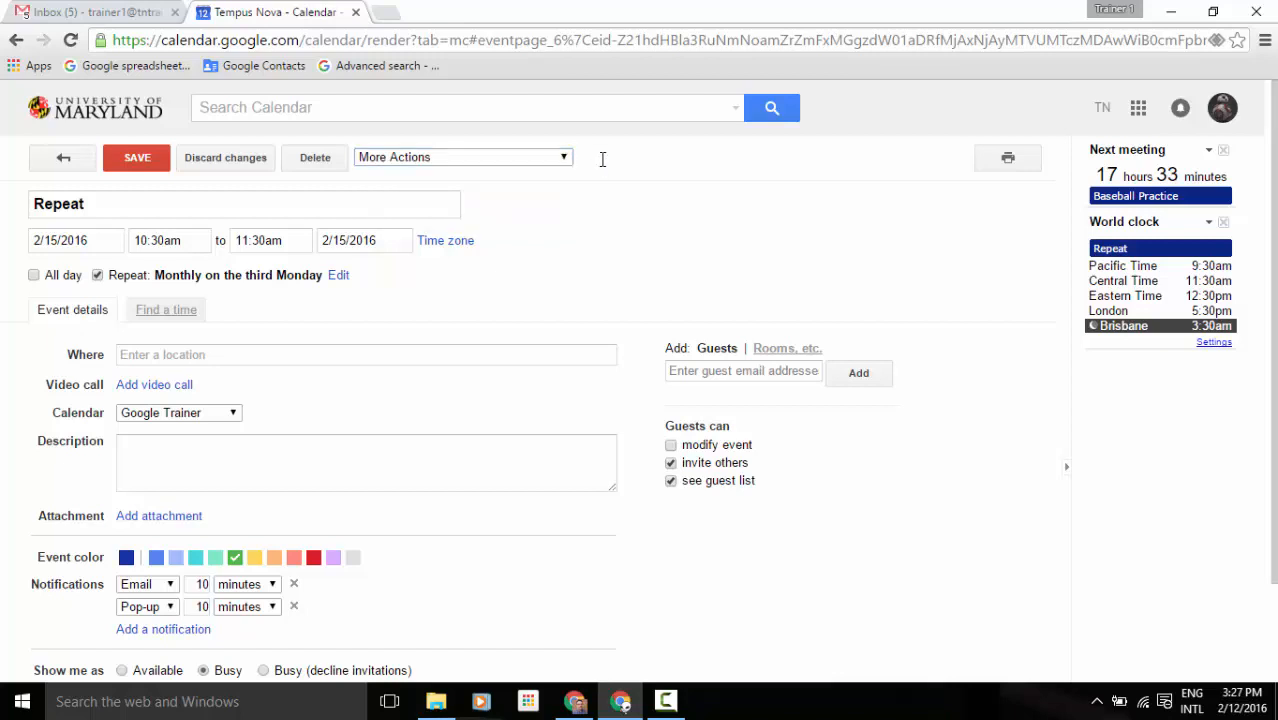
click(63, 166)
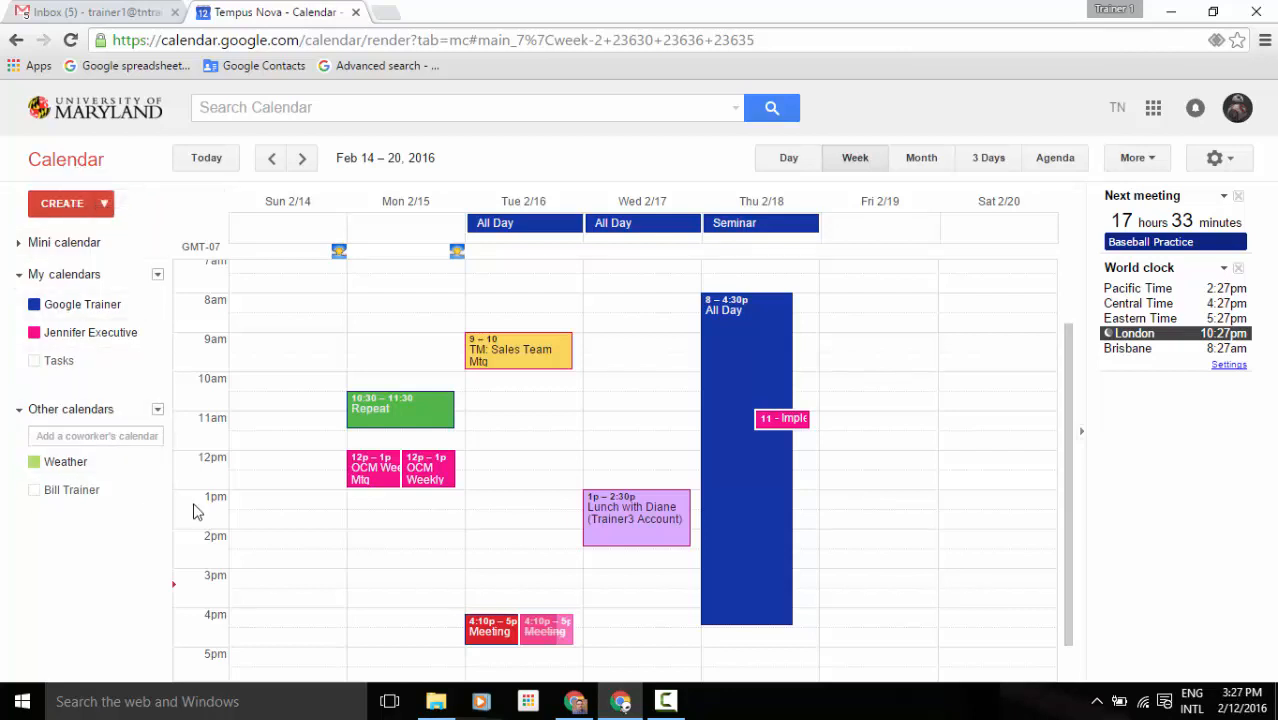
Hide the Weather calendar, and briefly show, then hide again, the coworker's calendar.
click(68, 464)
click(70, 493)
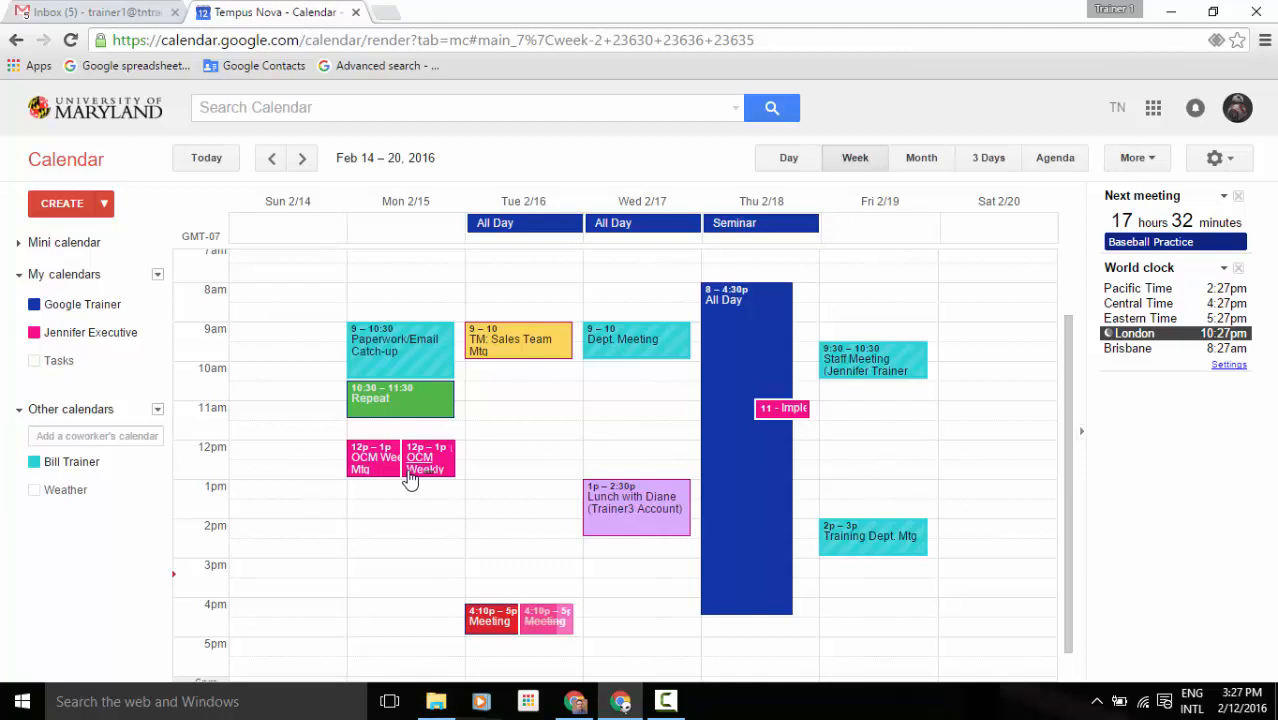
click(99, 470)
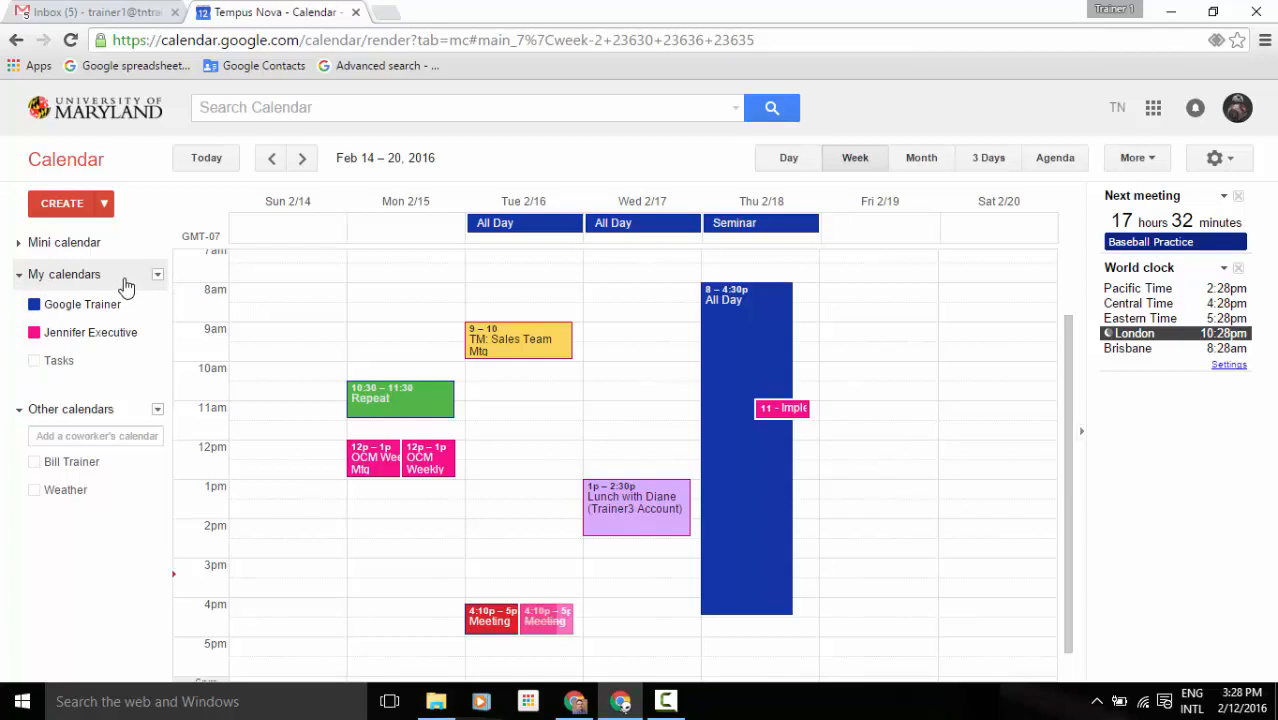
click(157, 276)
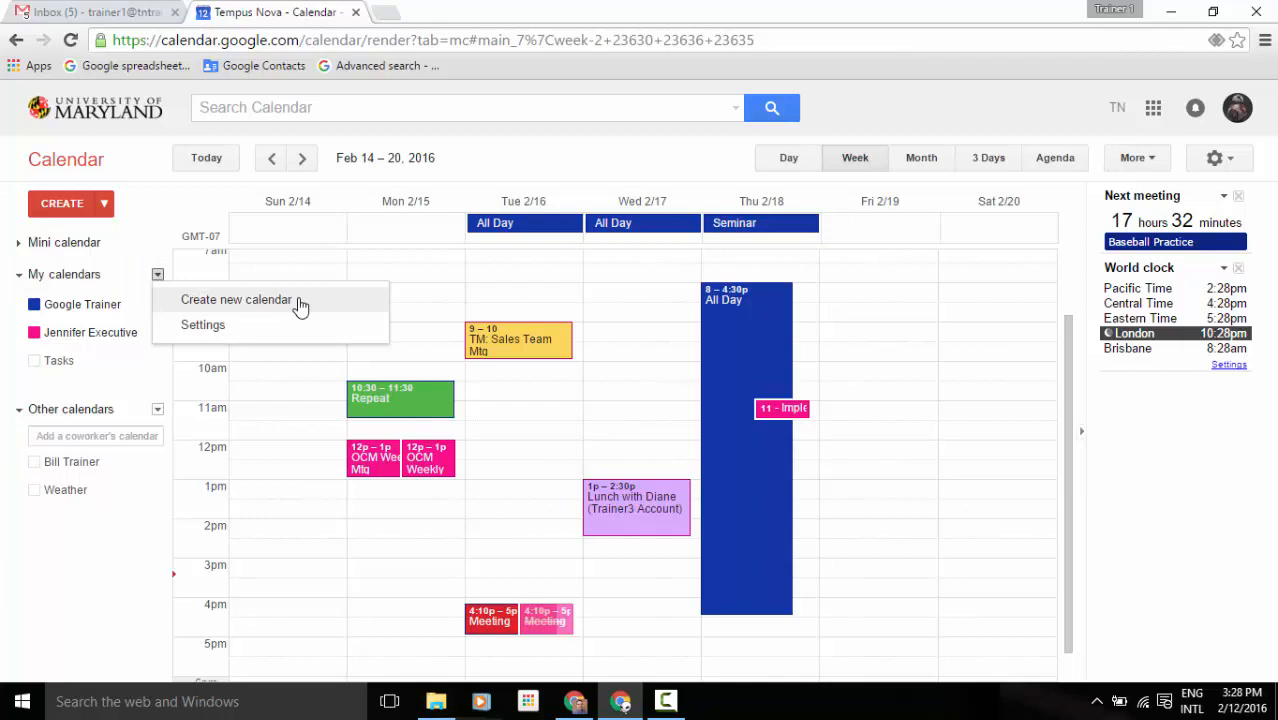
click(236, 300)
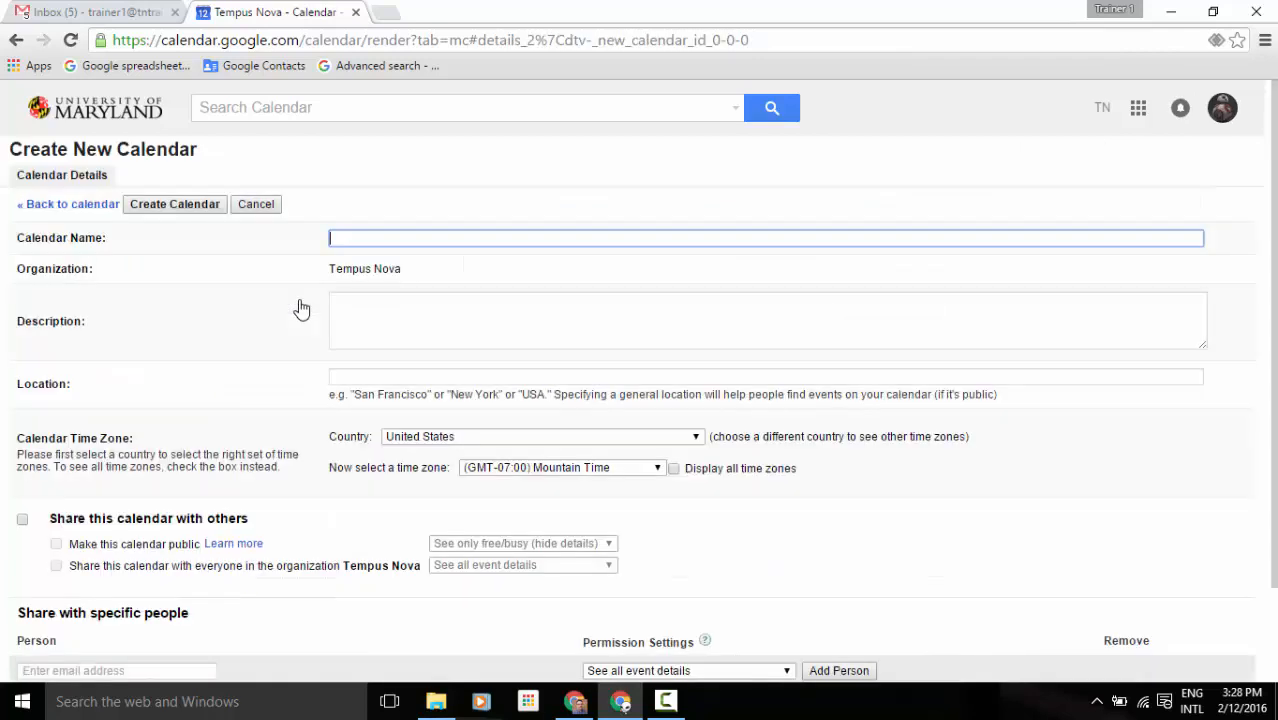
text(Dept Cal)
scroll(476, 334, down, 2)
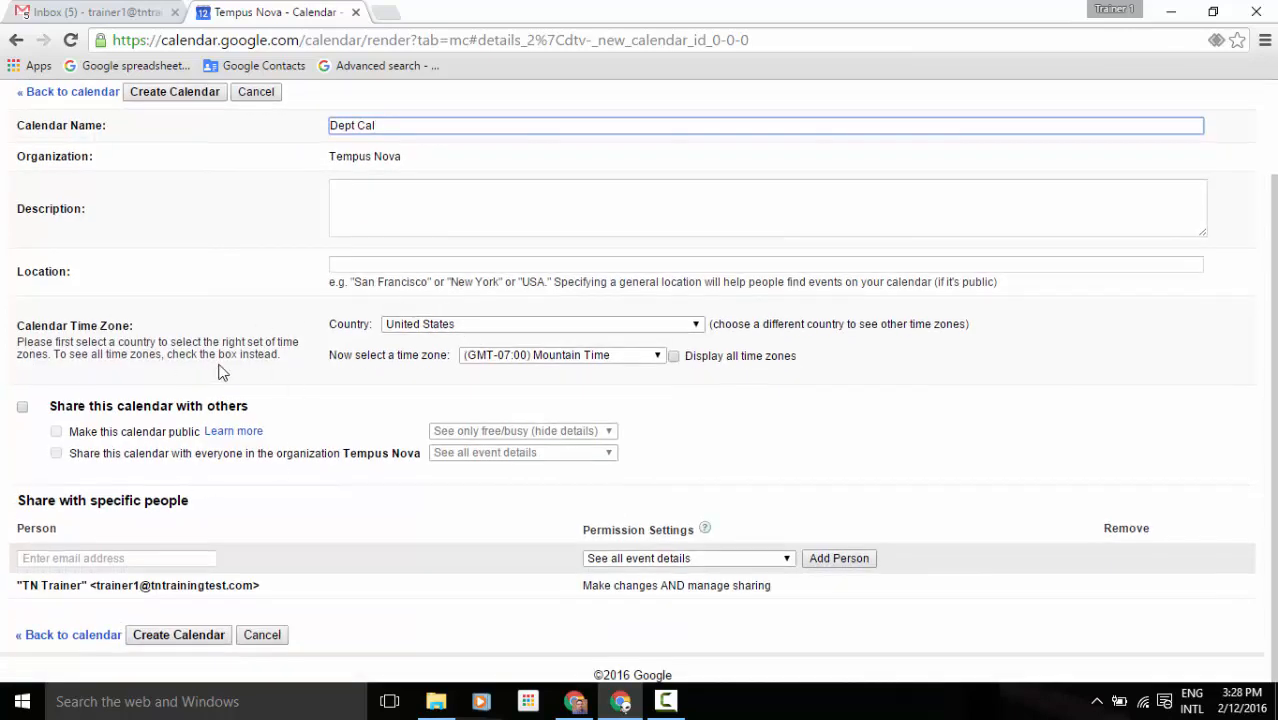
click(178, 635)
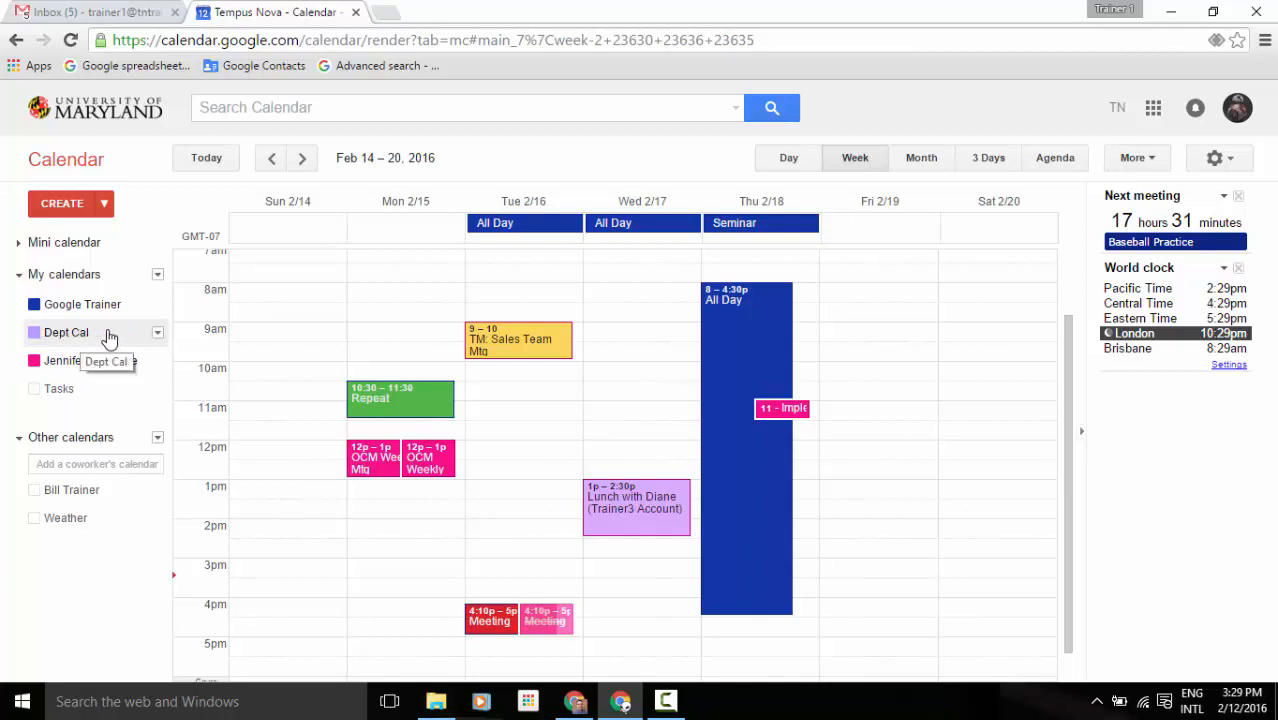
Set Dept Cal's colour to the custom bright green #2cff19.
click(157, 333)
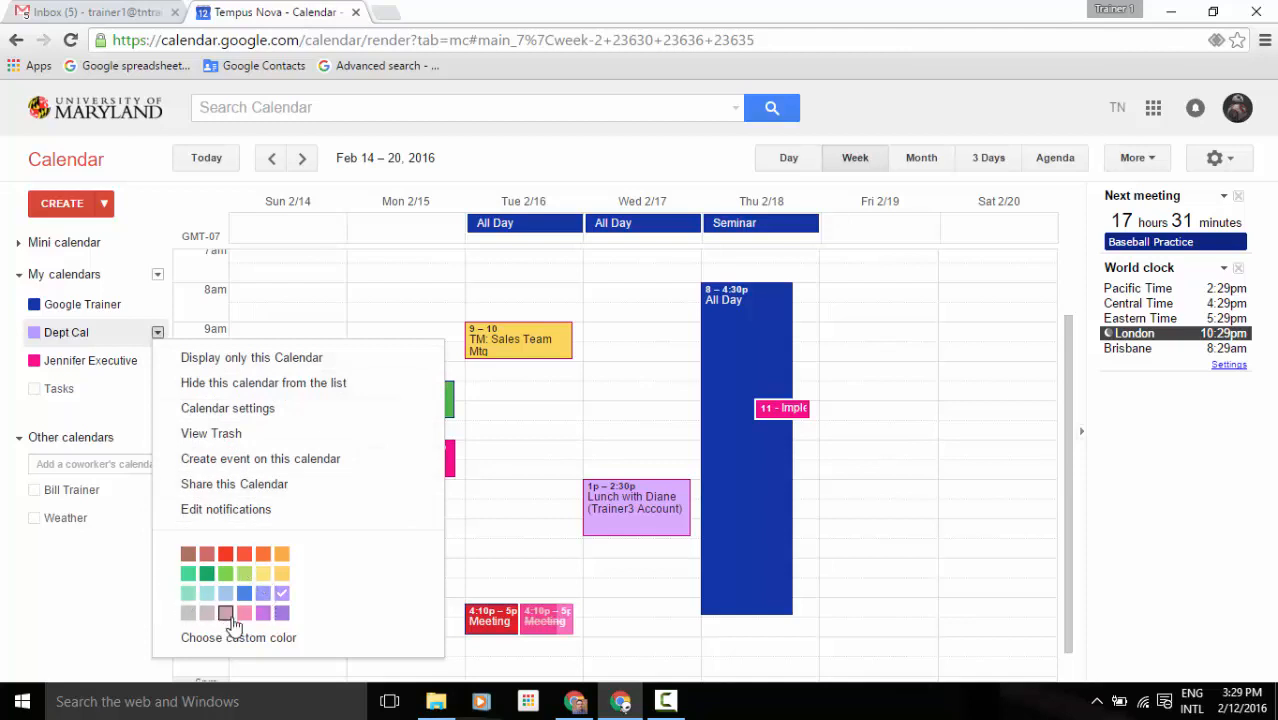
click(259, 641)
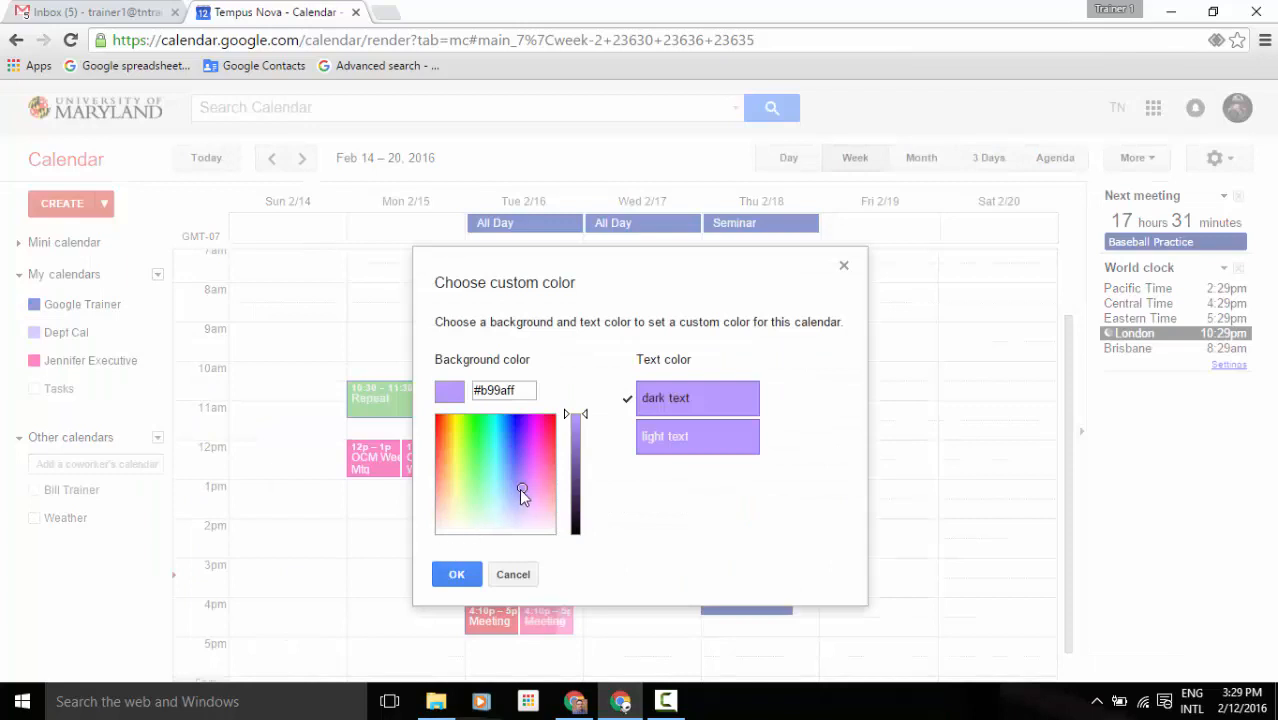
mouse_move(523, 487)
mouse_down()
mouse_move(540, 462)
mouse_move(509, 437)
mouse_move(461, 433)
mouse_move(436, 482)
mouse_move(462, 546)
mouse_move(539, 514)
mouse_move(536, 476)
mouse_move(474, 430)
mouse_up()
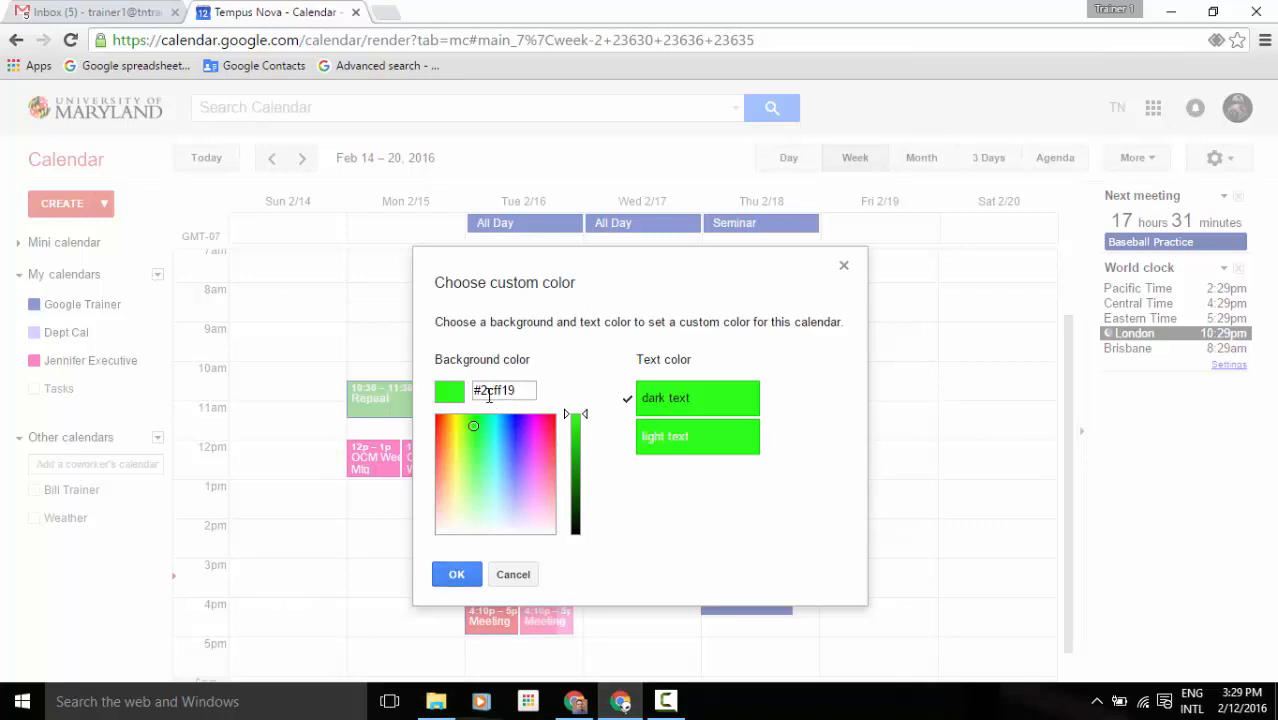
click(456, 578)
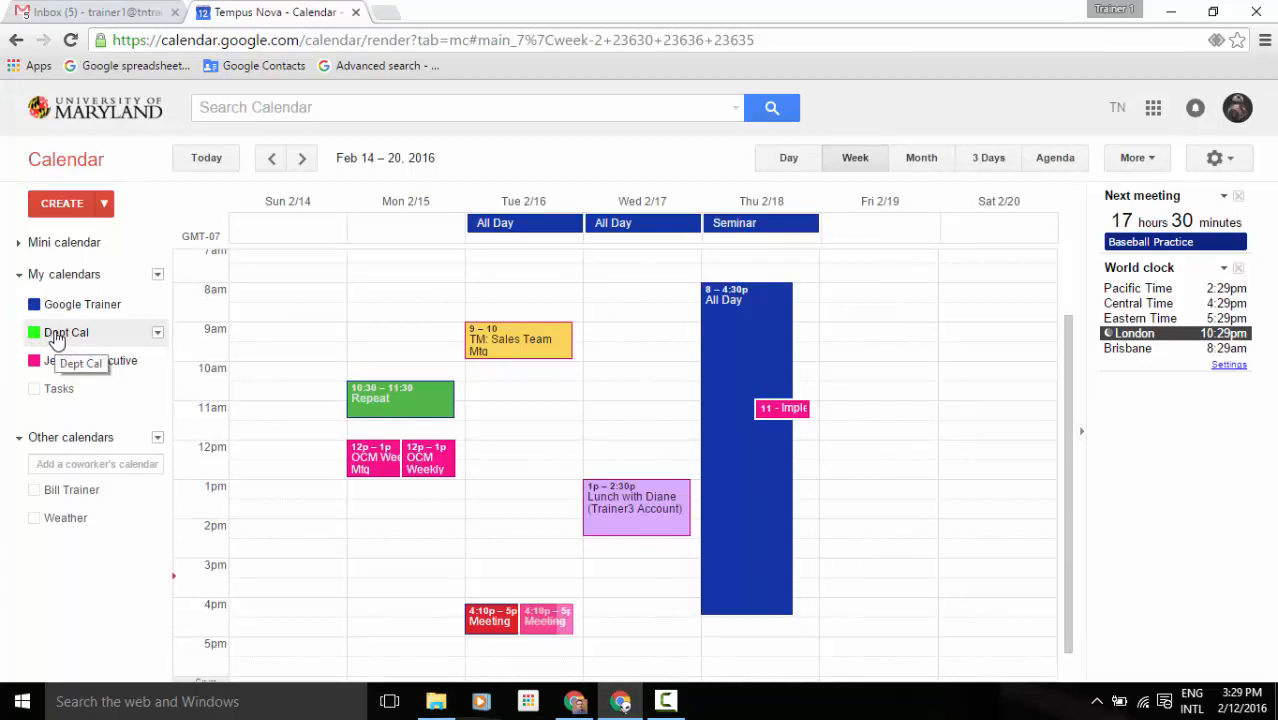
Create 'Coffee & Convo' on Wed Feb 17, 9–10am, on the Dept Cal calendar.
click(648, 335)
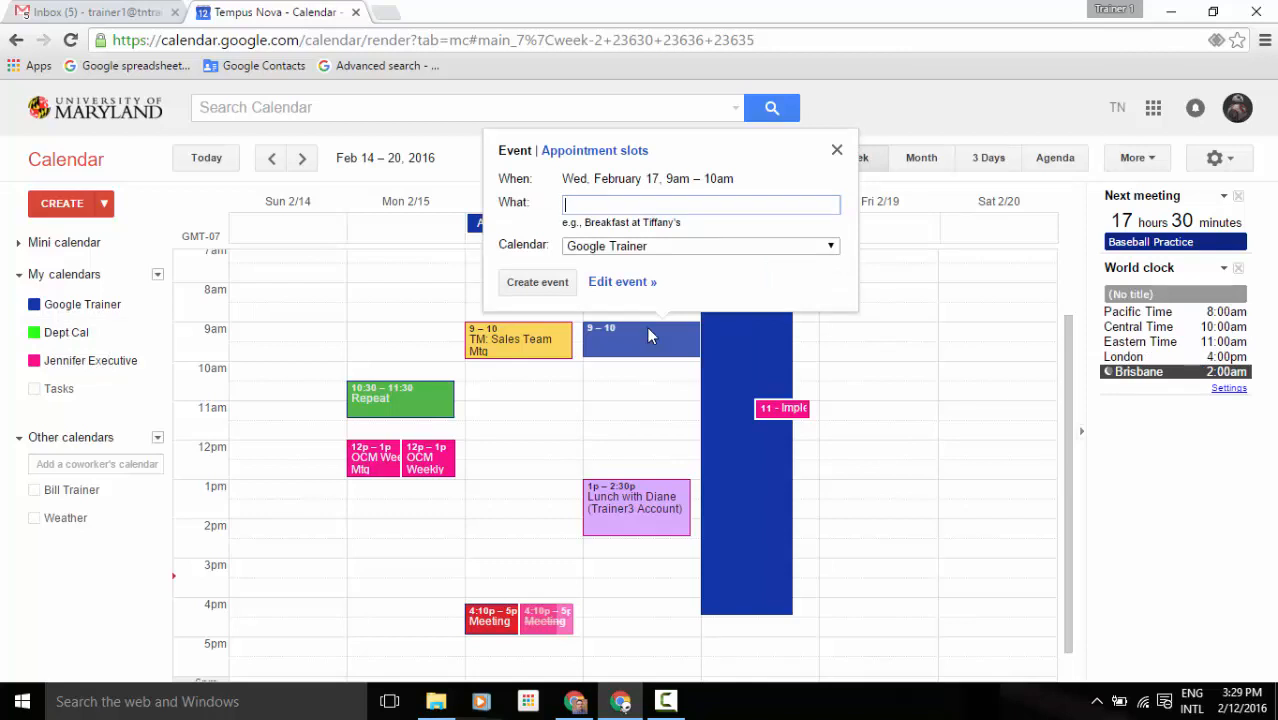
text(Coffee & Convo)
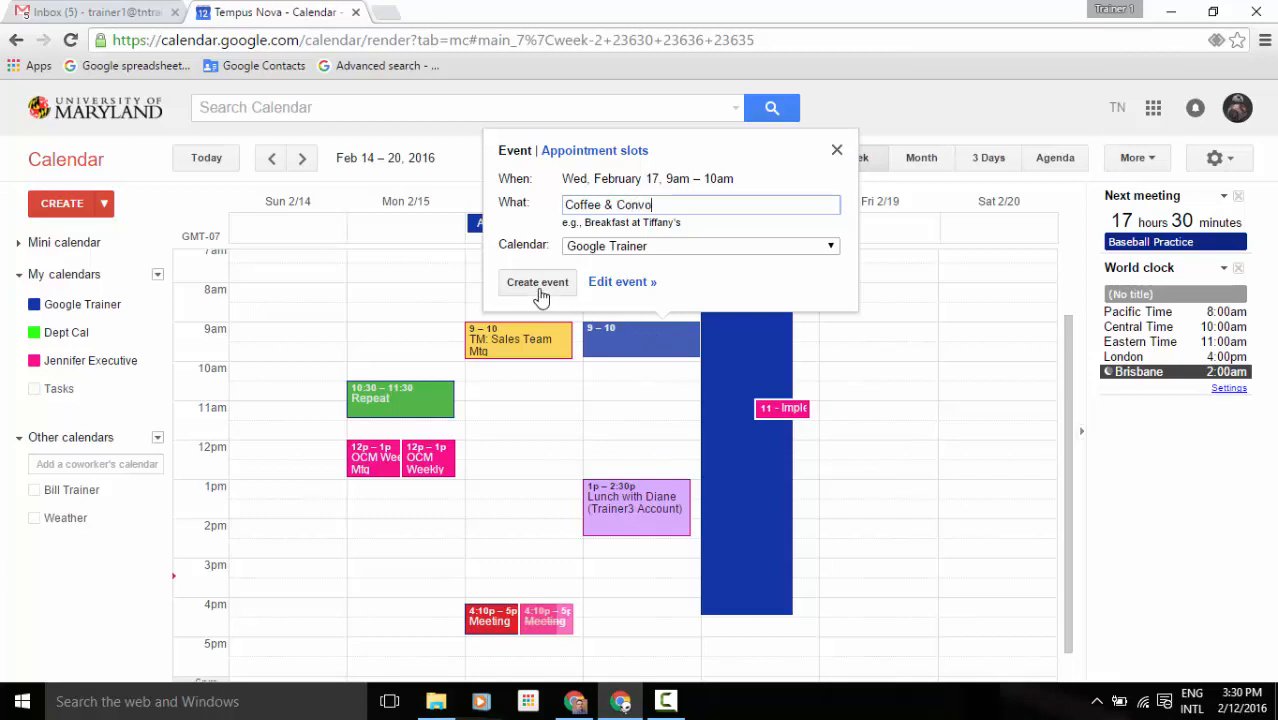
click(592, 248)
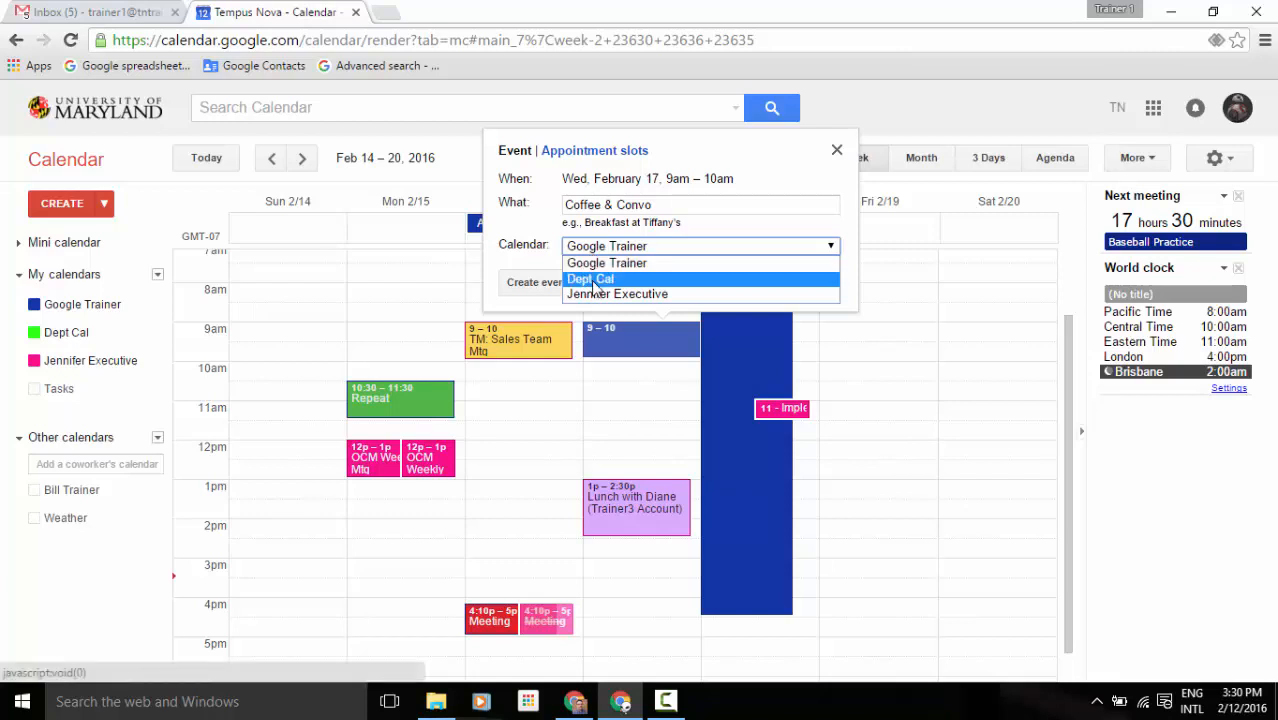
click(592, 280)
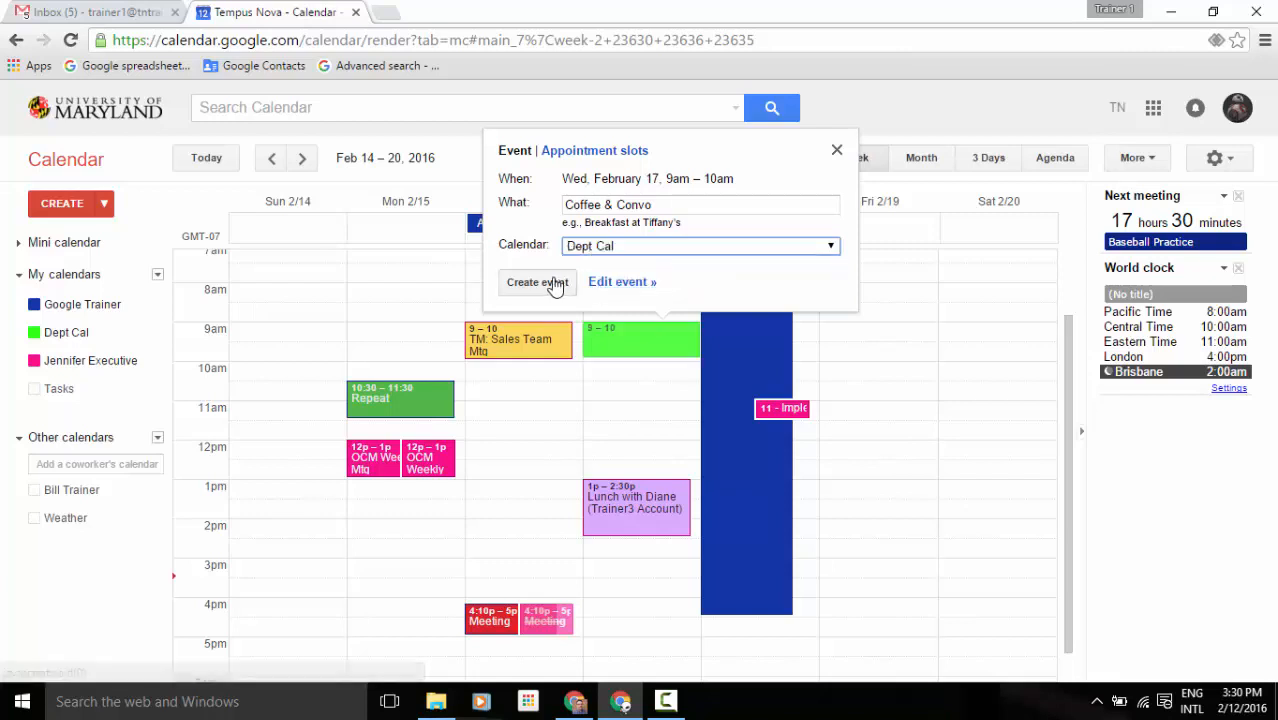
click(556, 286)
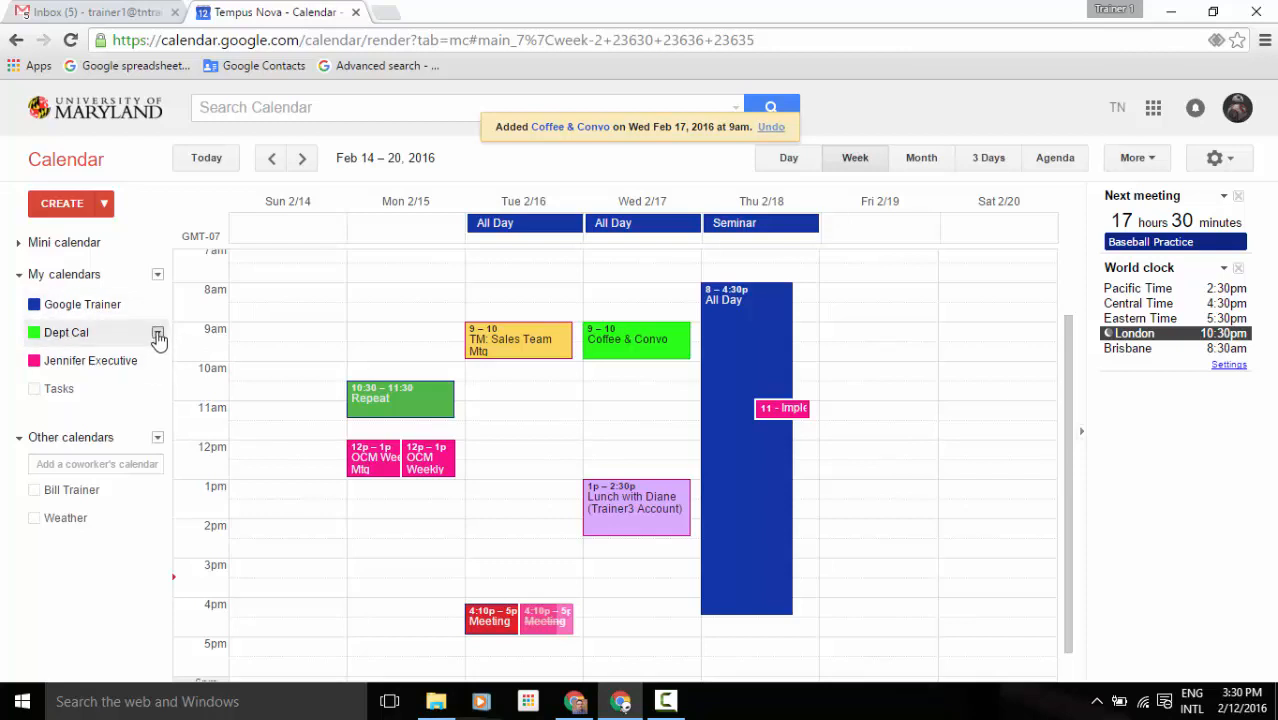
click(157, 334)
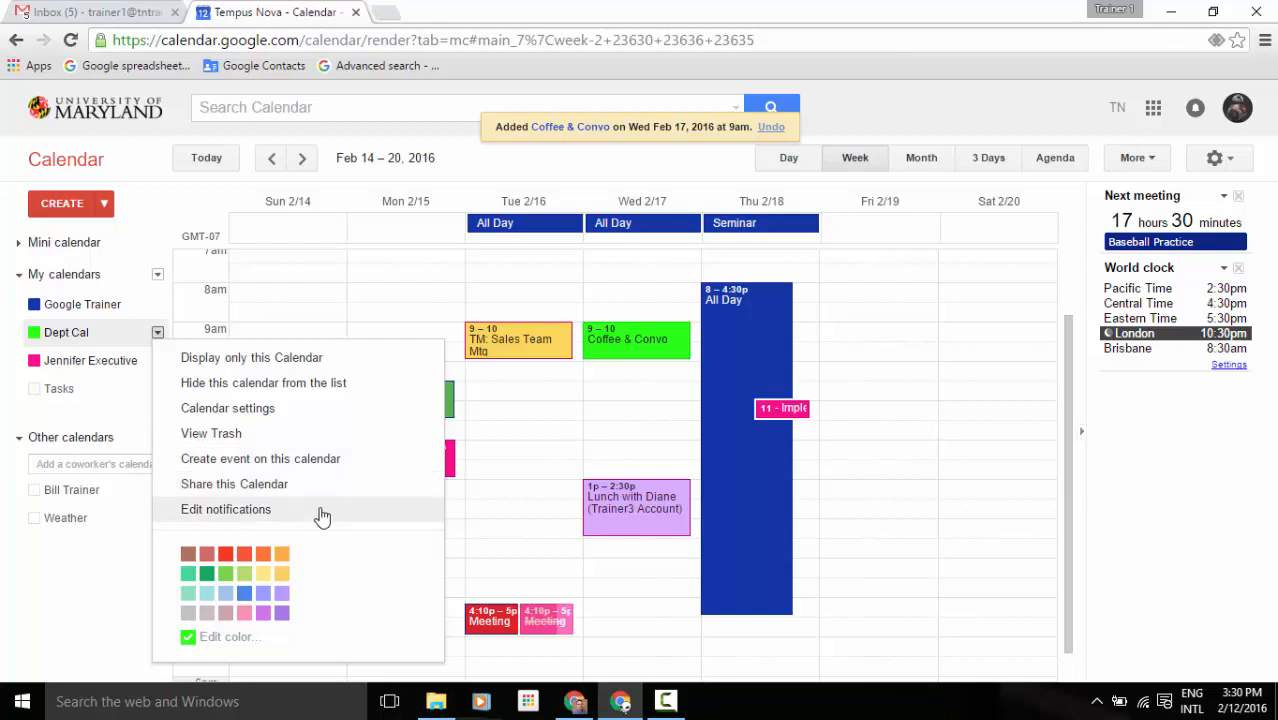
click(46, 614)
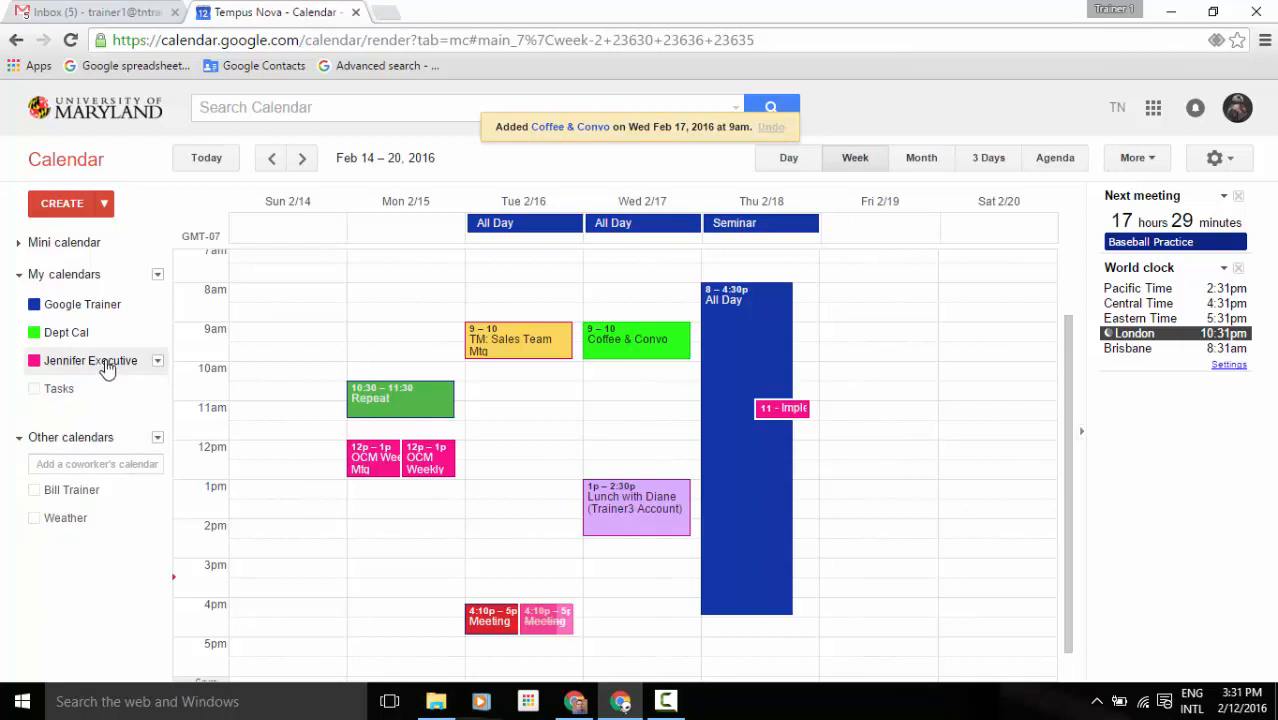
Open the executive calendar's Edit notifications page and review it down to the bottom.
click(157, 362)
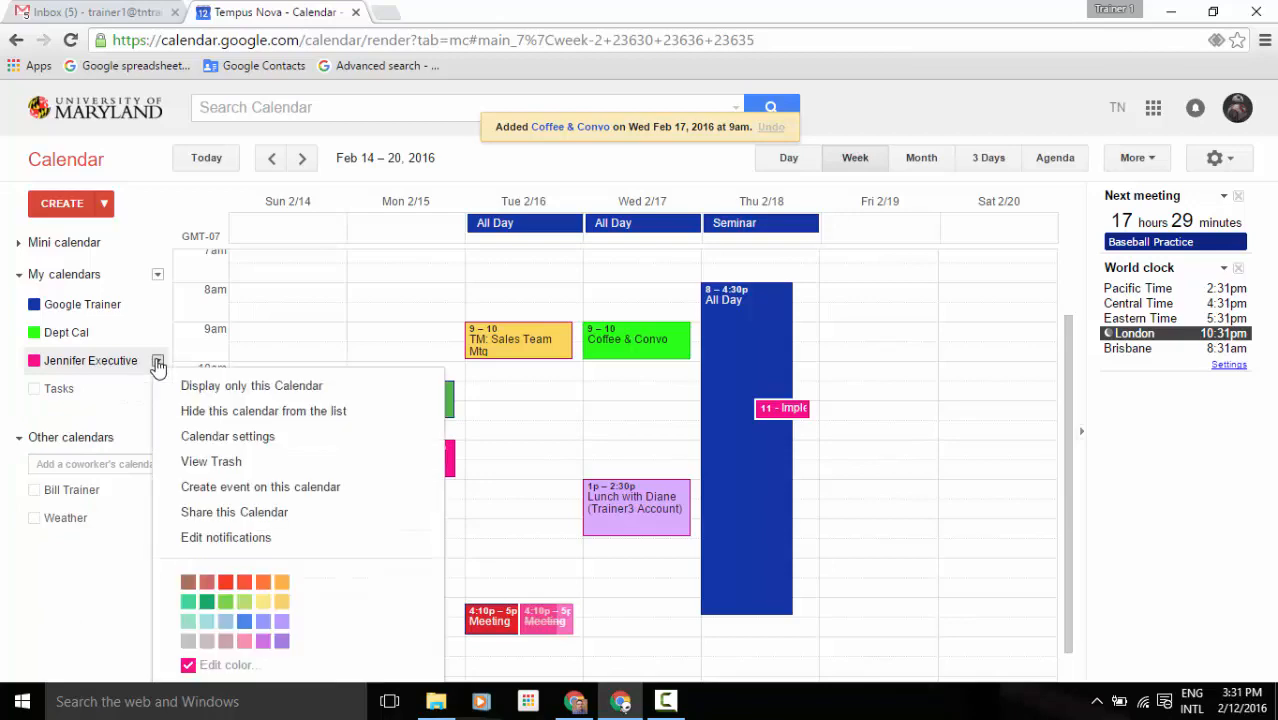
click(178, 545)
scroll(177, 543, down, 3)
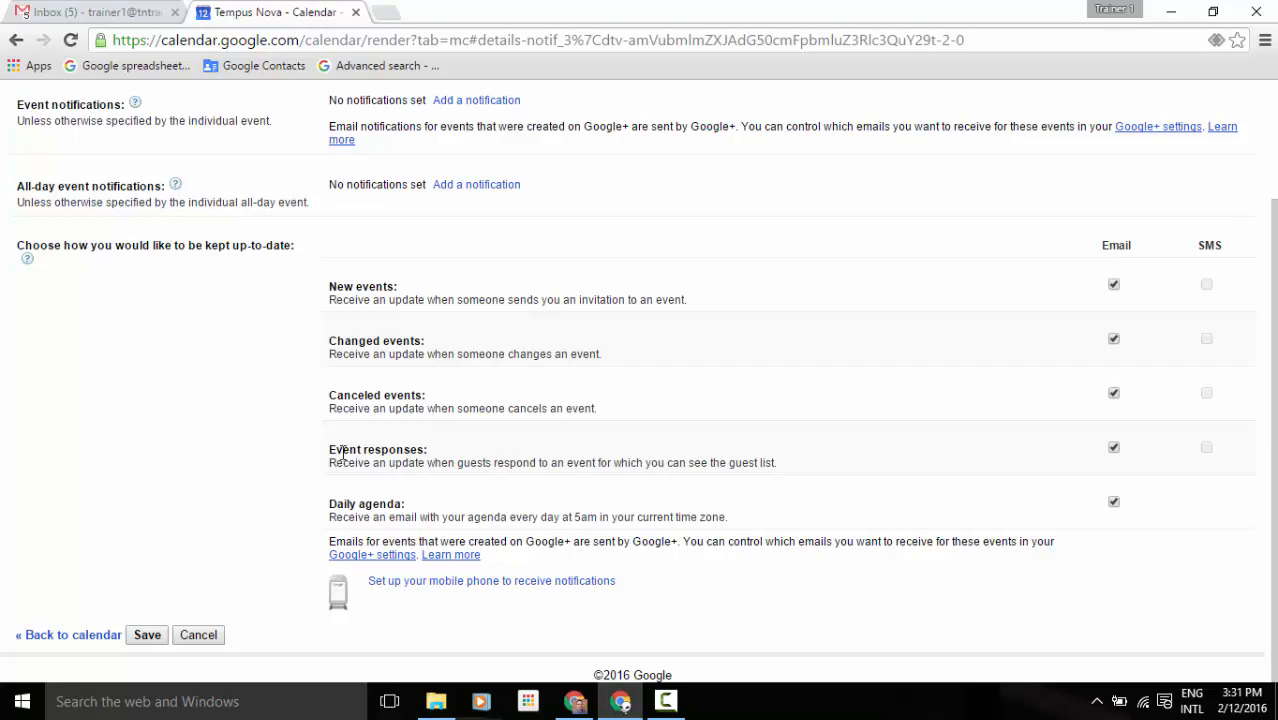
Save the executive's notification settings, look over Dept Cal's notification options, and return to the week.
click(148, 636)
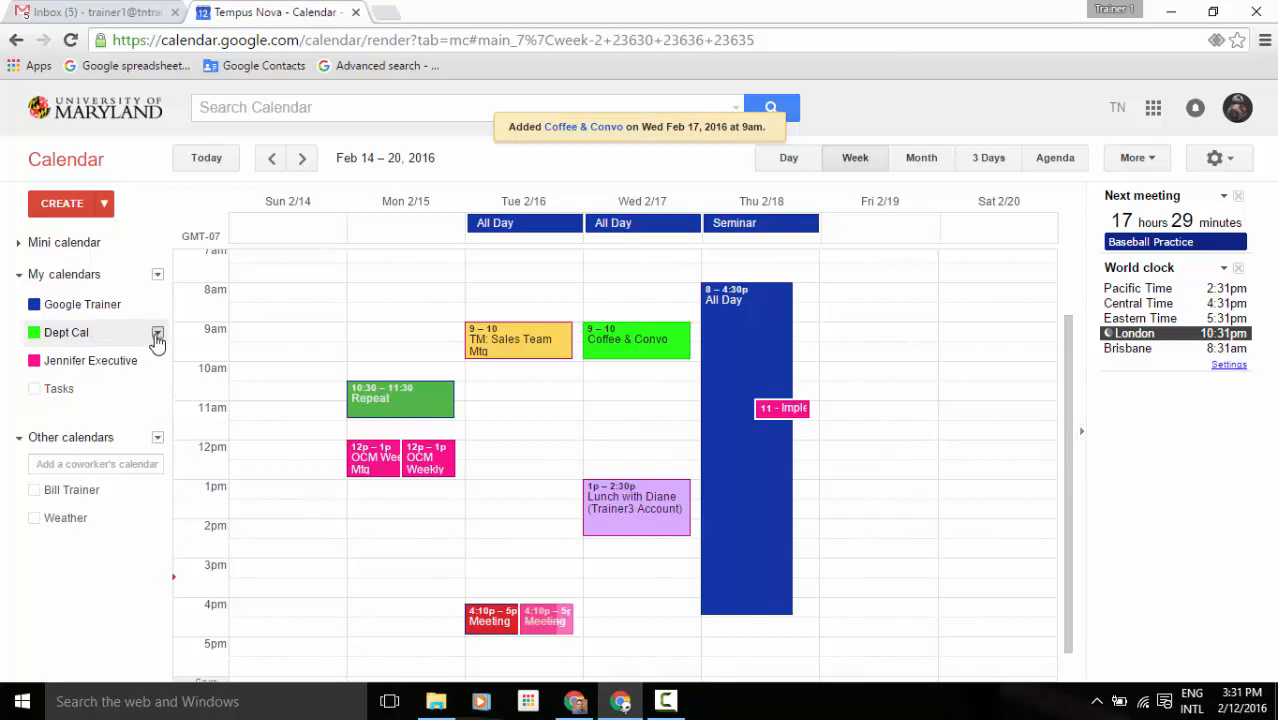
click(157, 333)
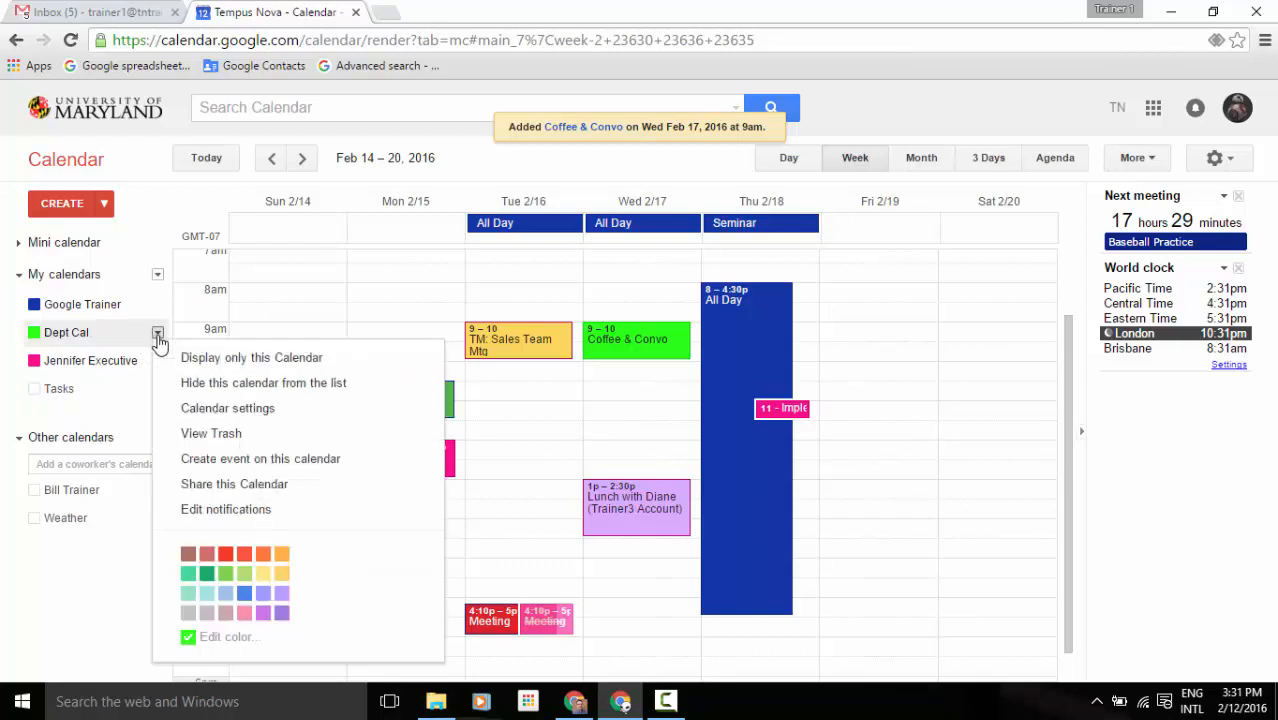
click(175, 509)
scroll(730, 485, down, 3)
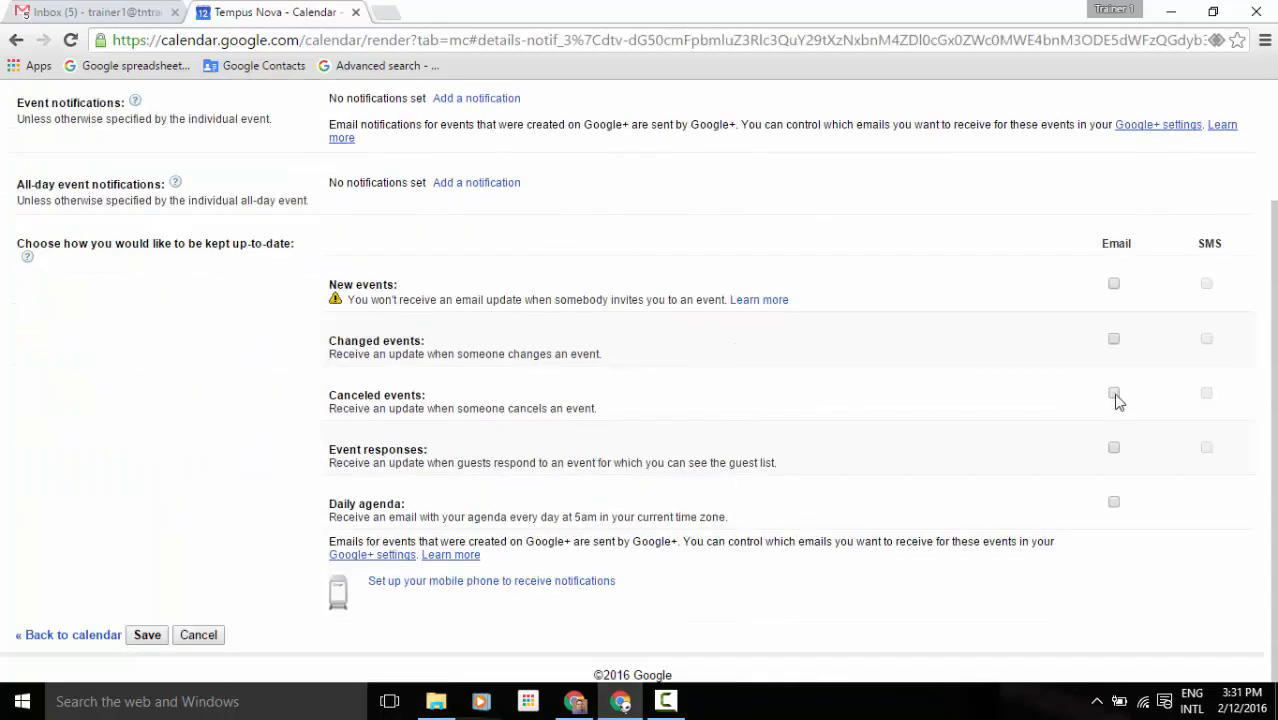
scroll(1168, 289, up, 3)
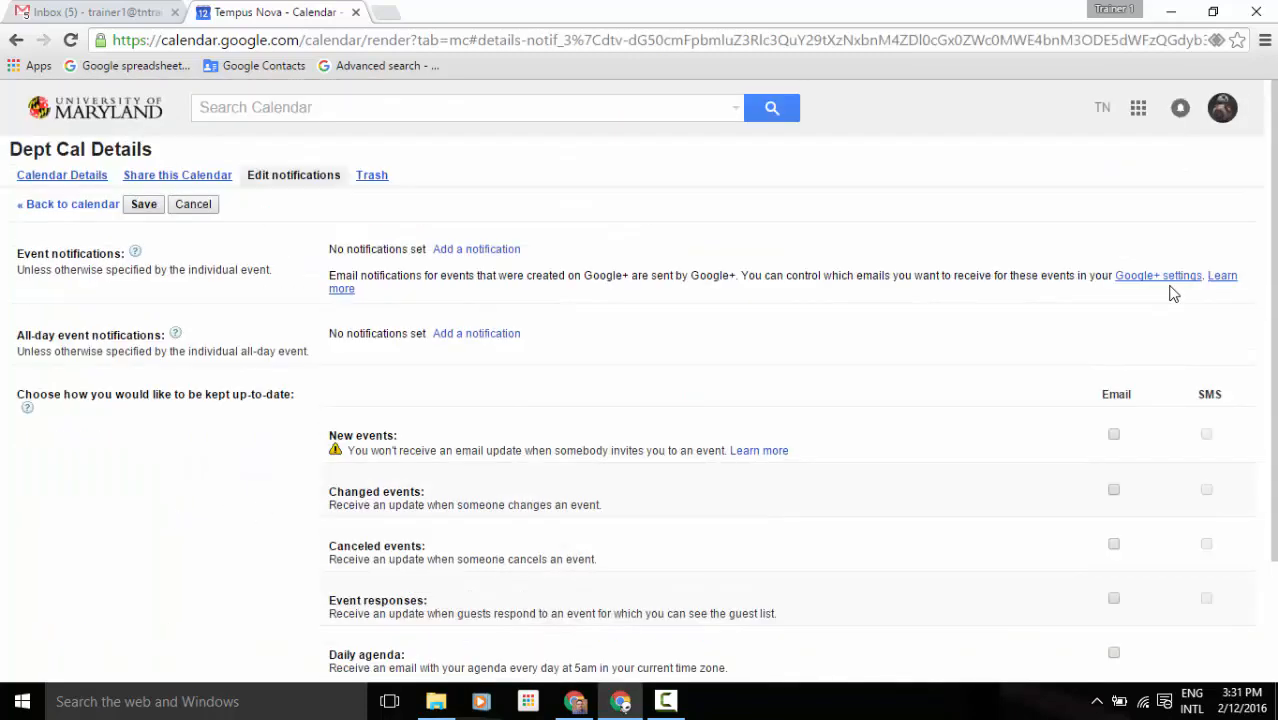
click(74, 204)
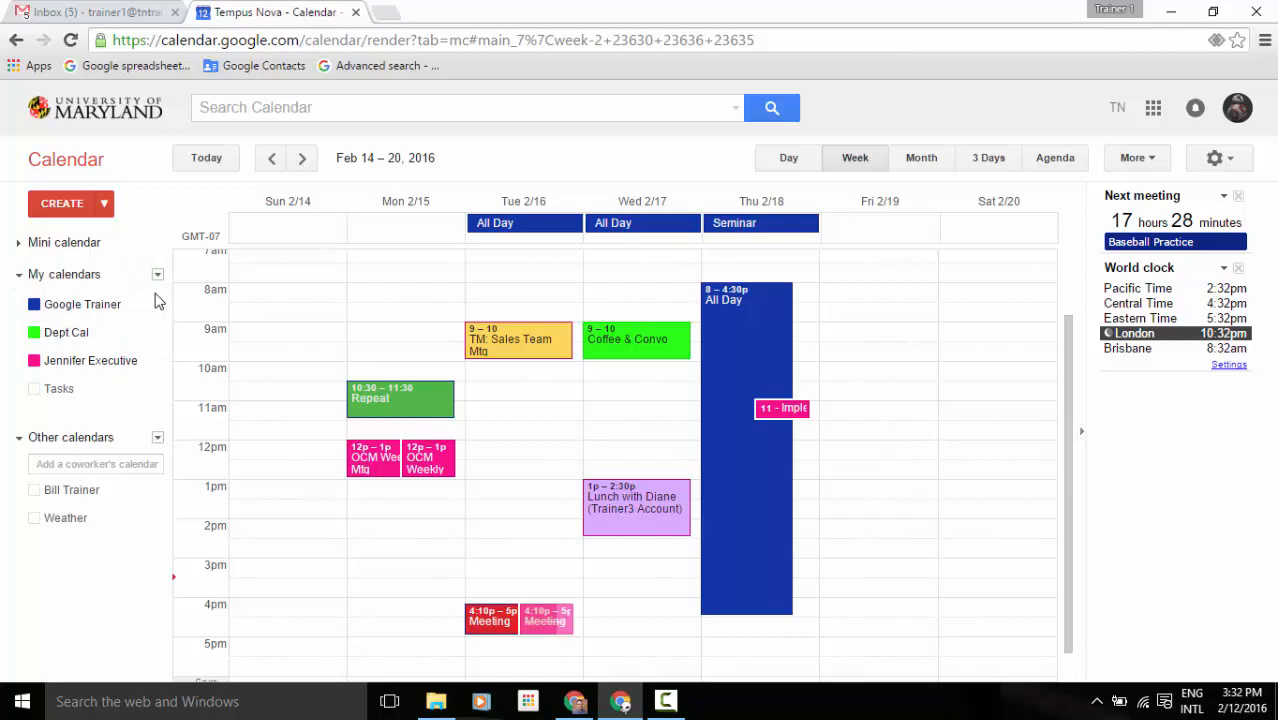
click(80, 463)
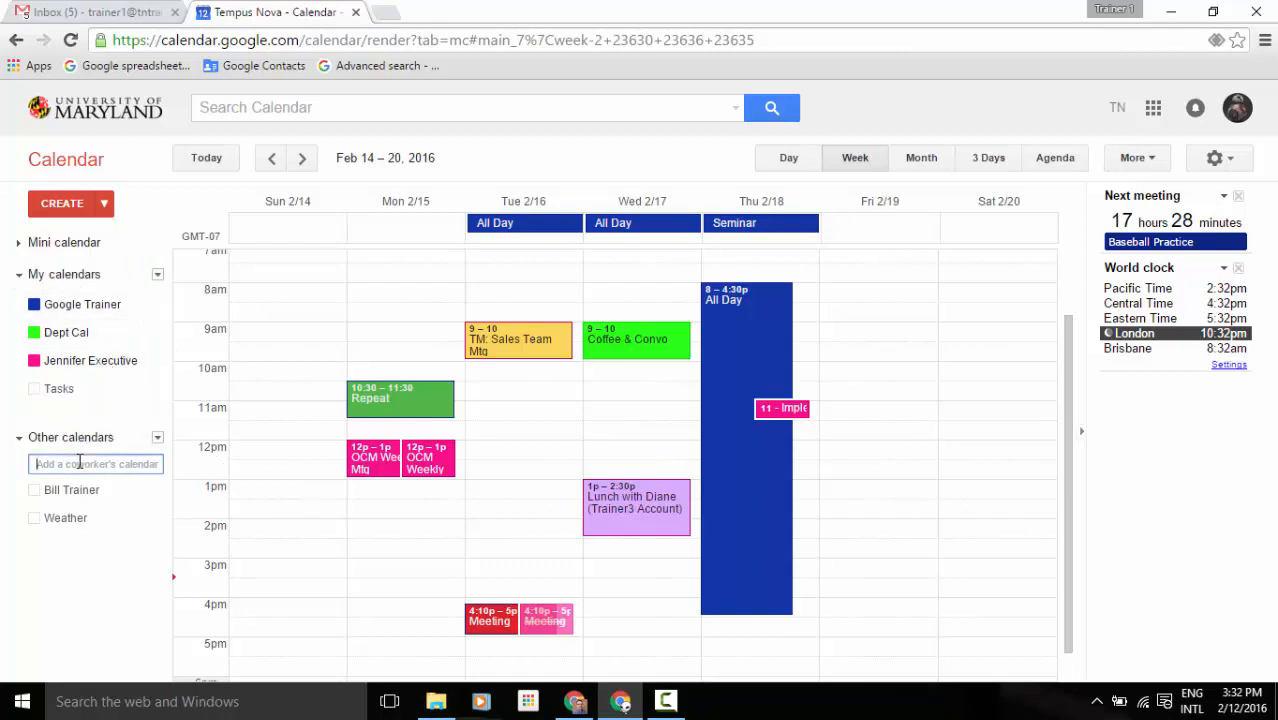
text(pa)
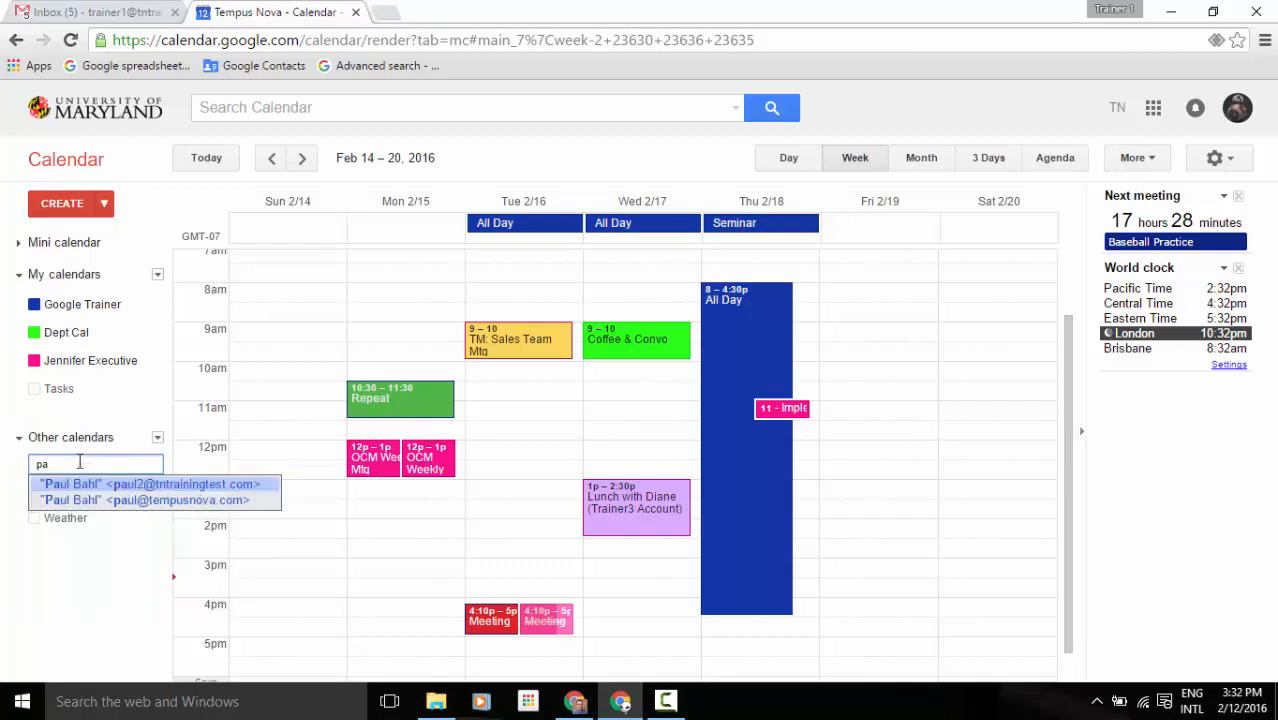
click(142, 485)
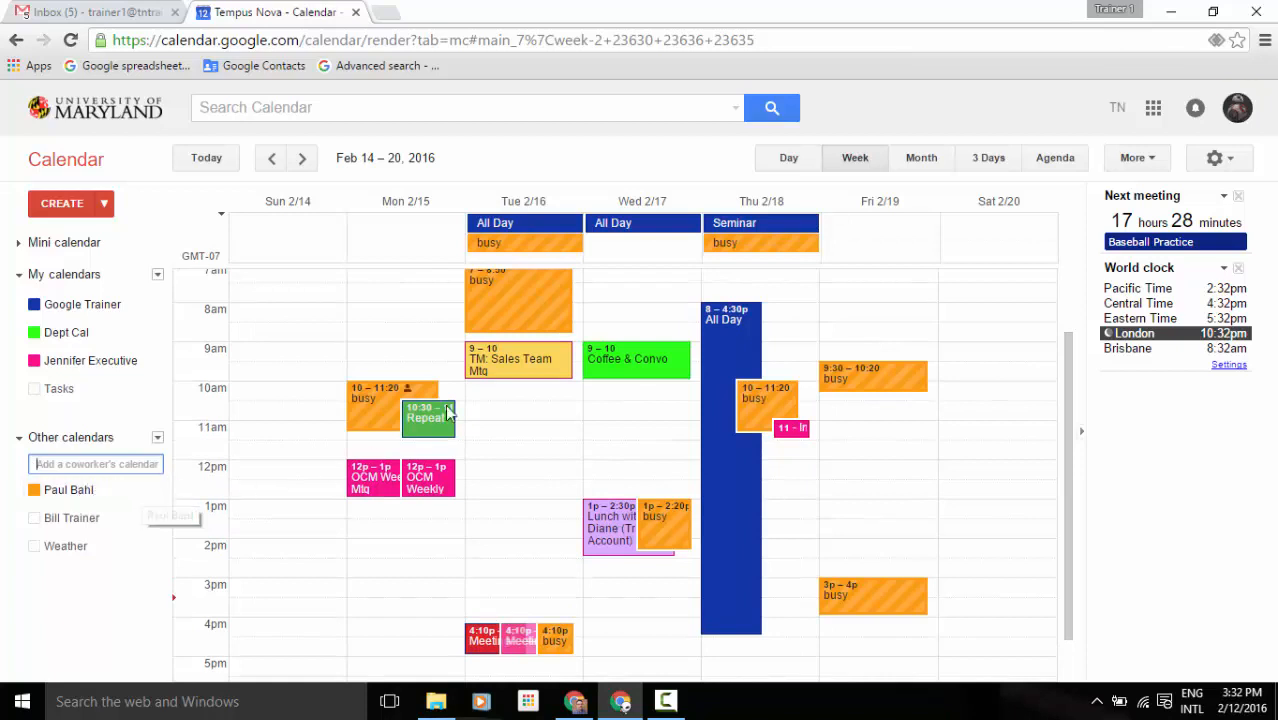
scroll(576, 418, up, 2)
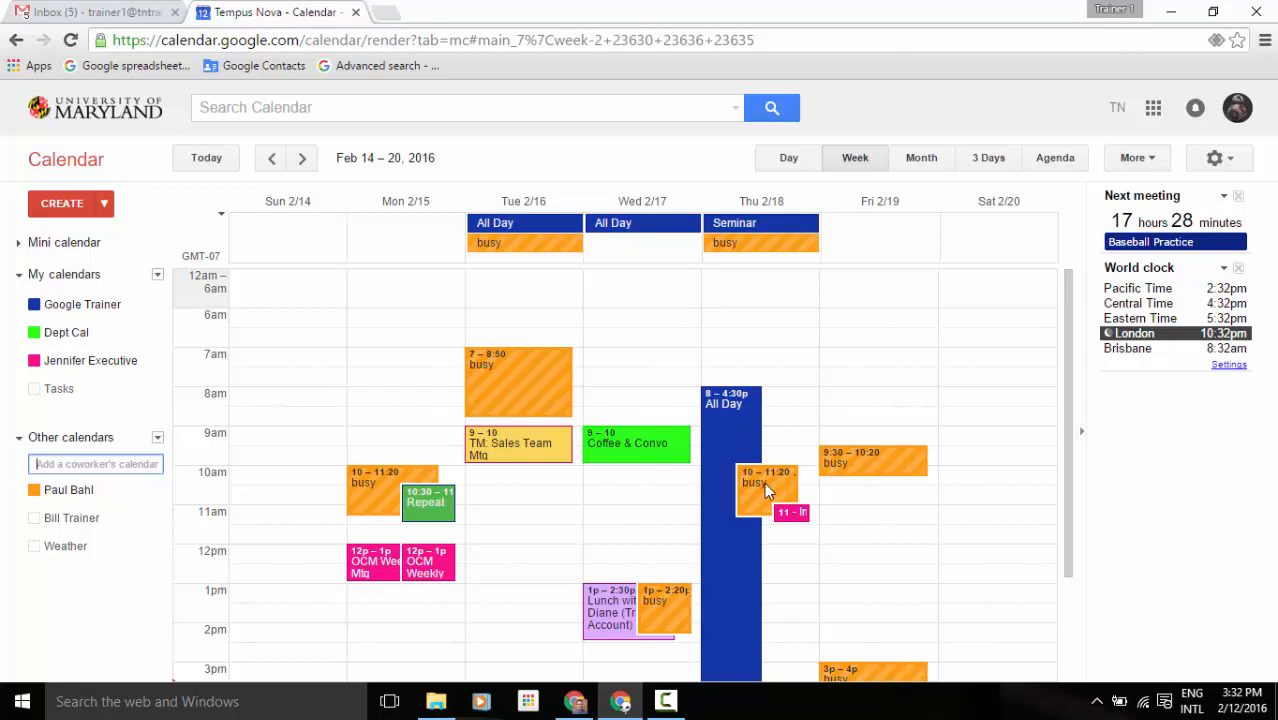
click(70, 519)
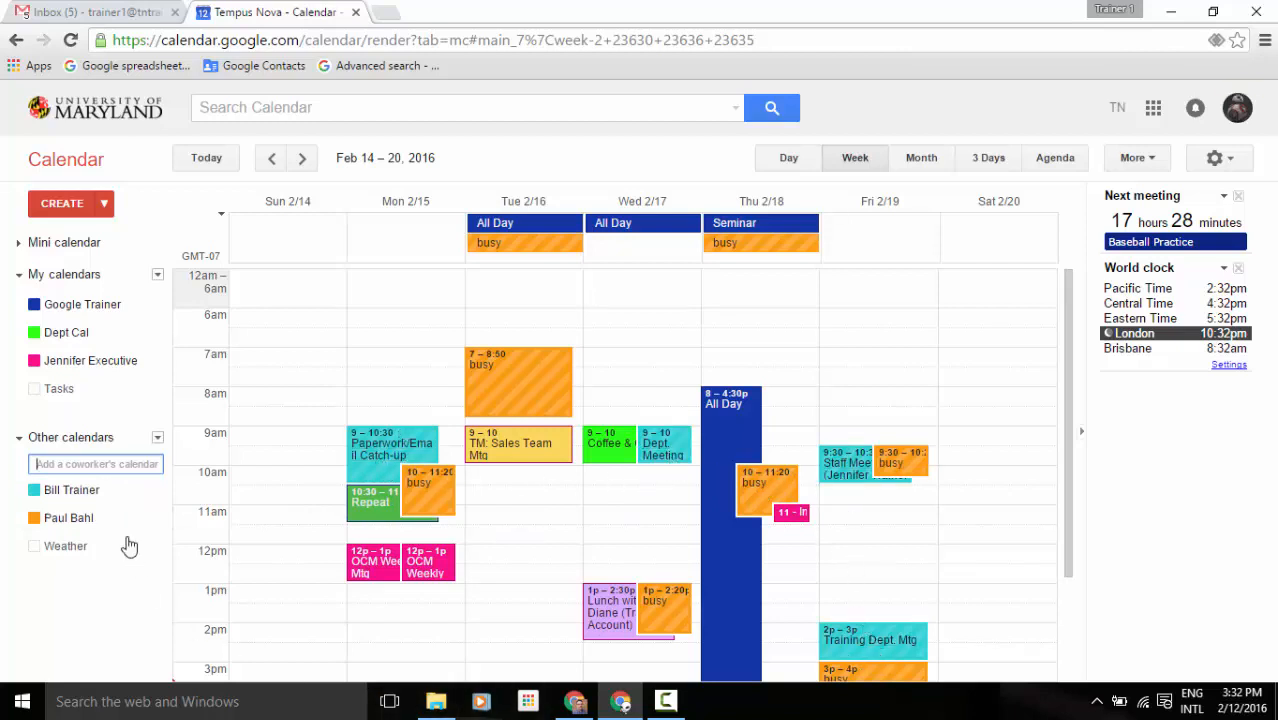
click(94, 464)
text(dian)
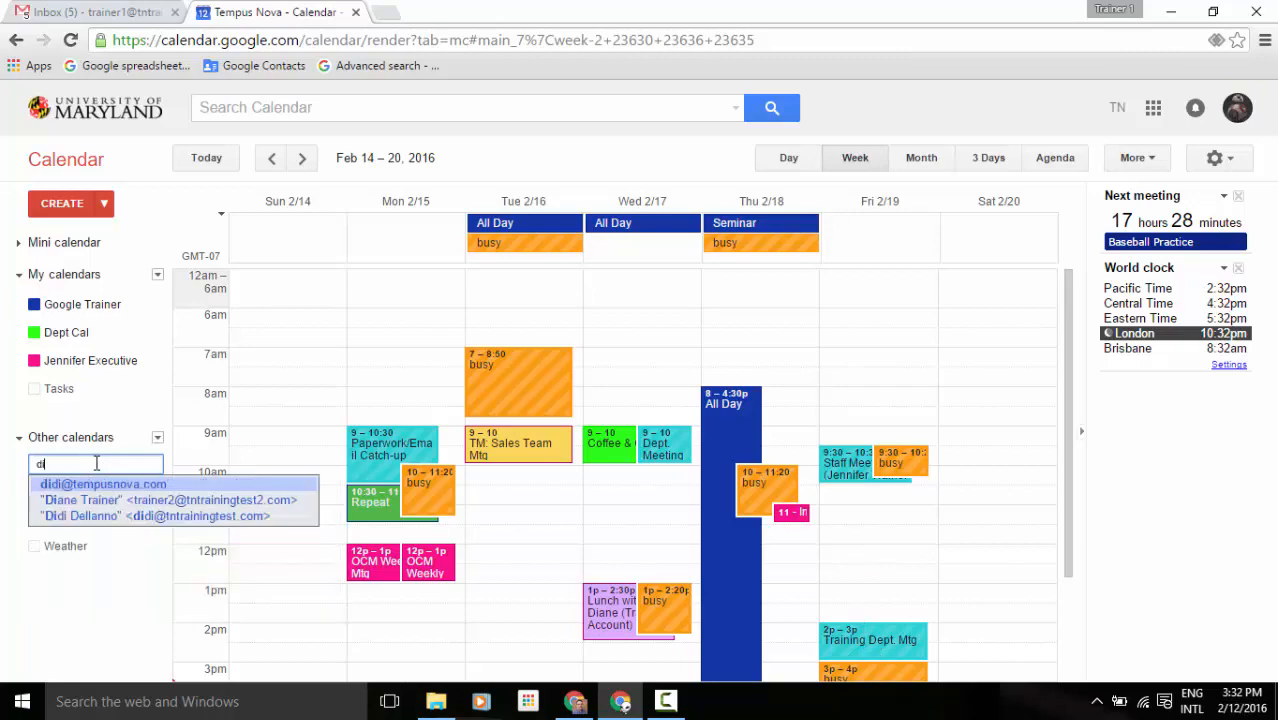
click(139, 490)
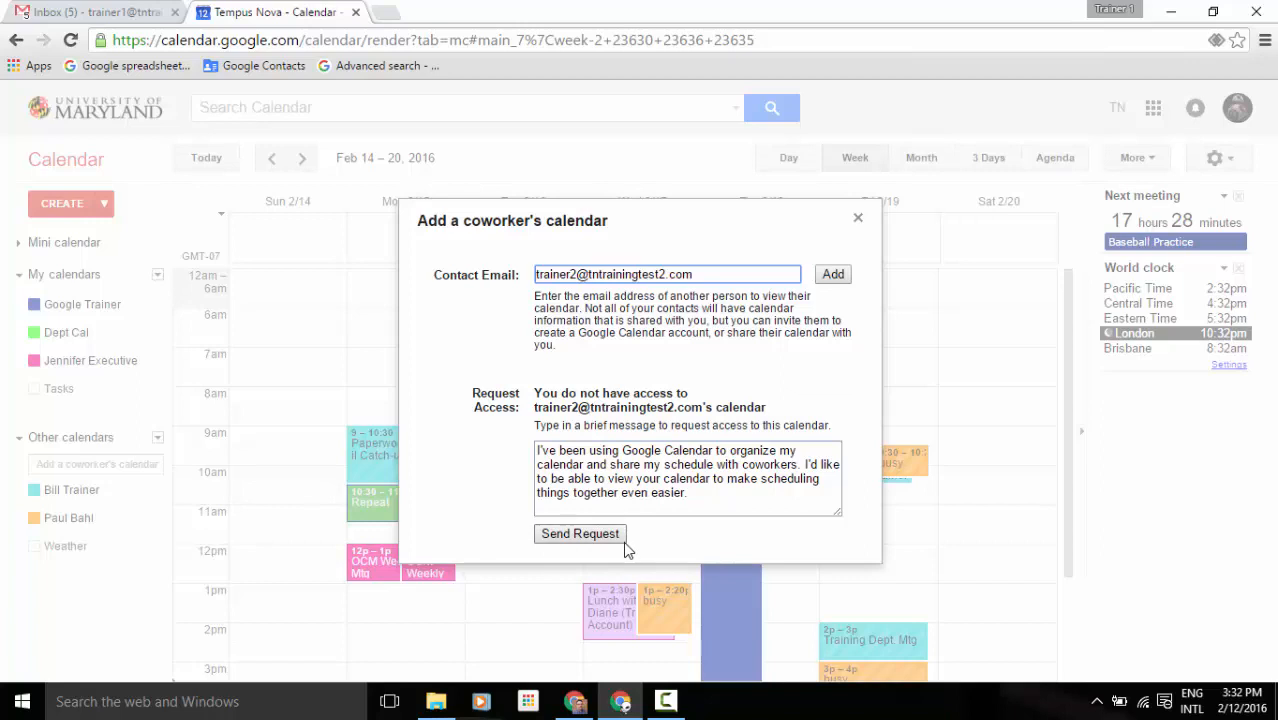
click(858, 220)
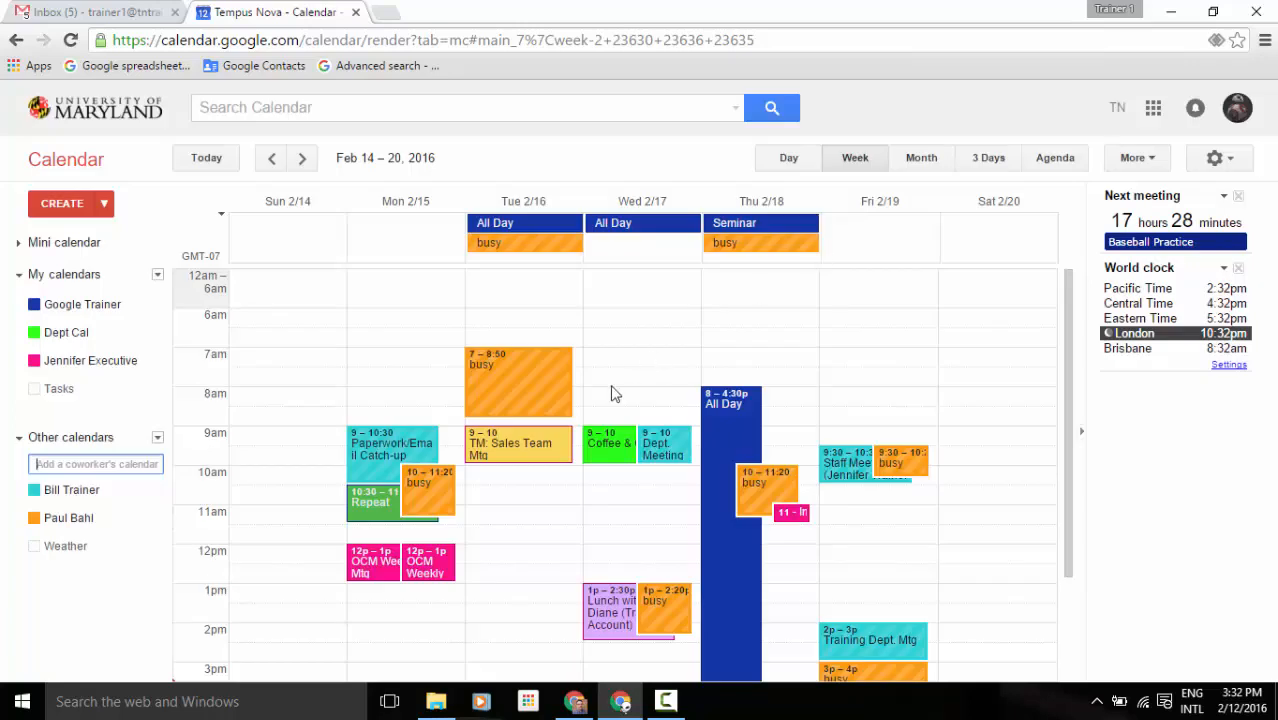
click(158, 439)
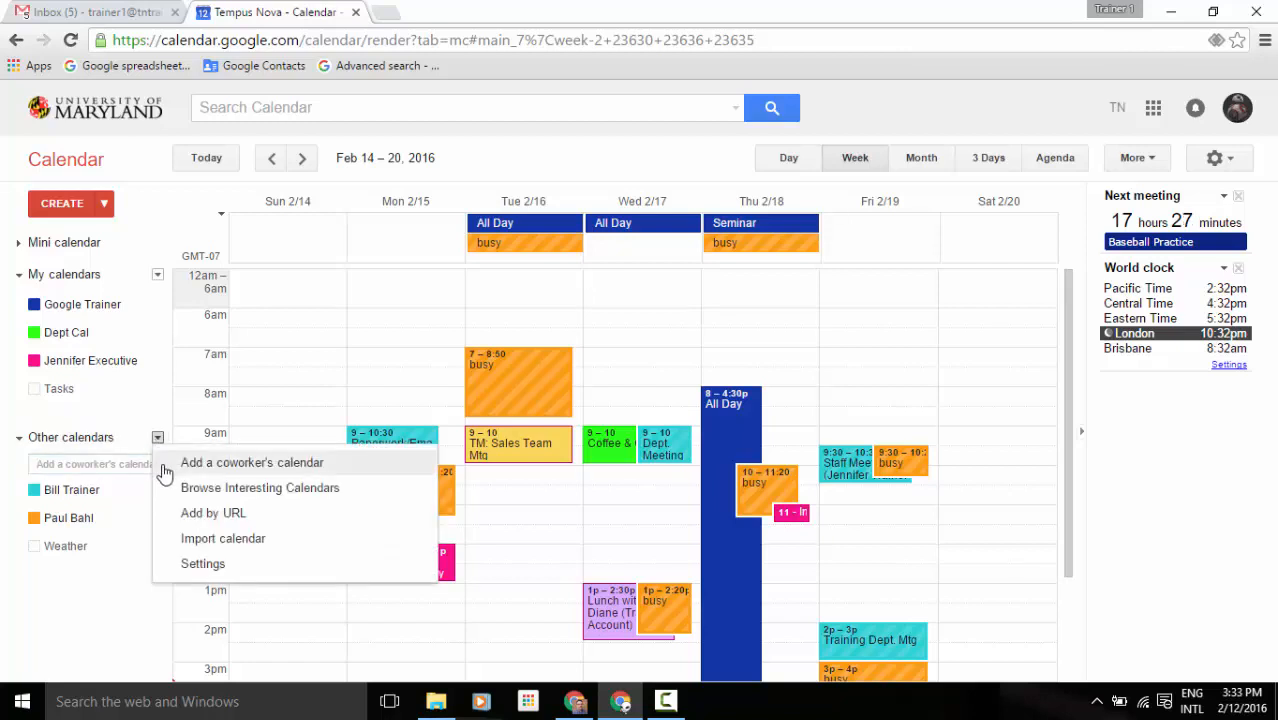
click(295, 500)
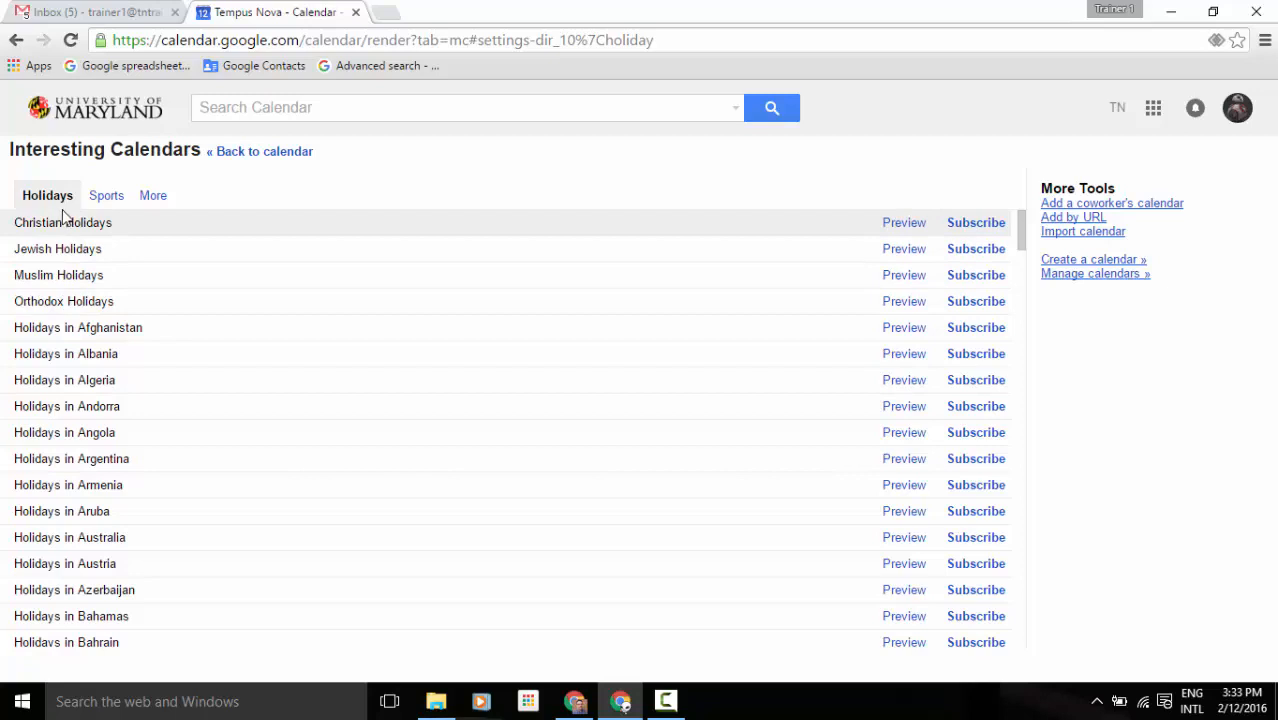
click(104, 200)
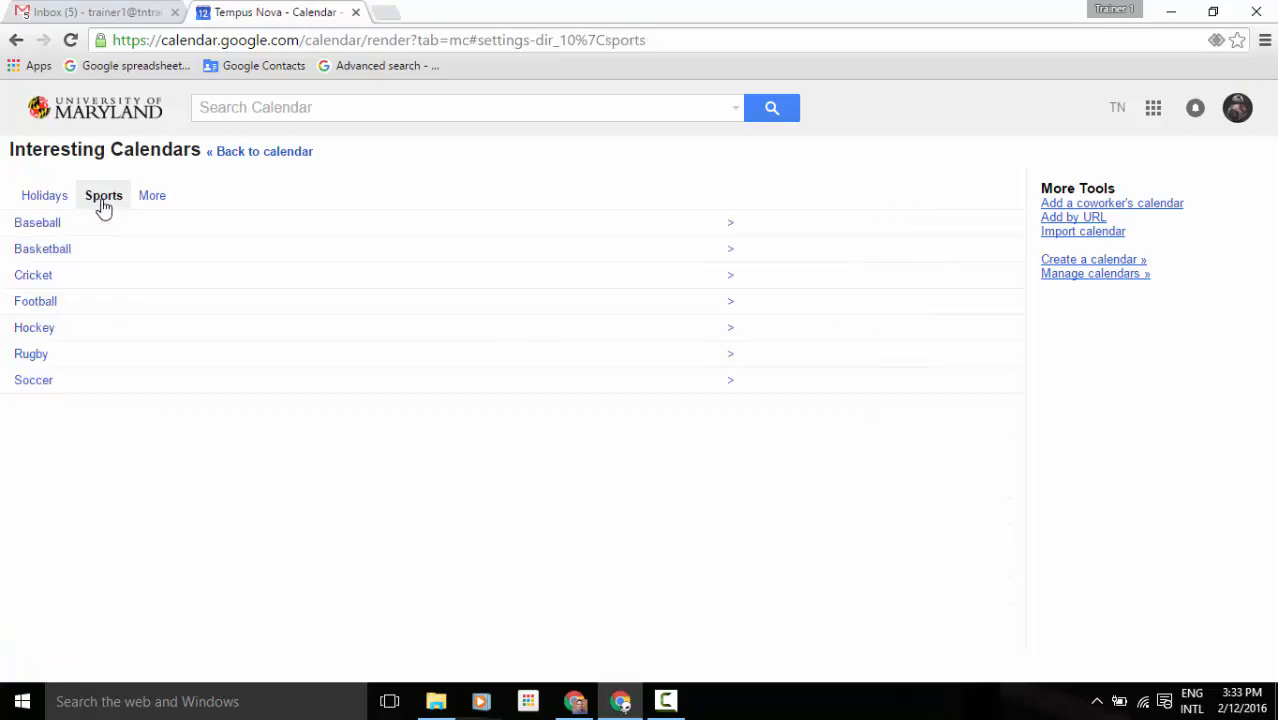
click(152, 203)
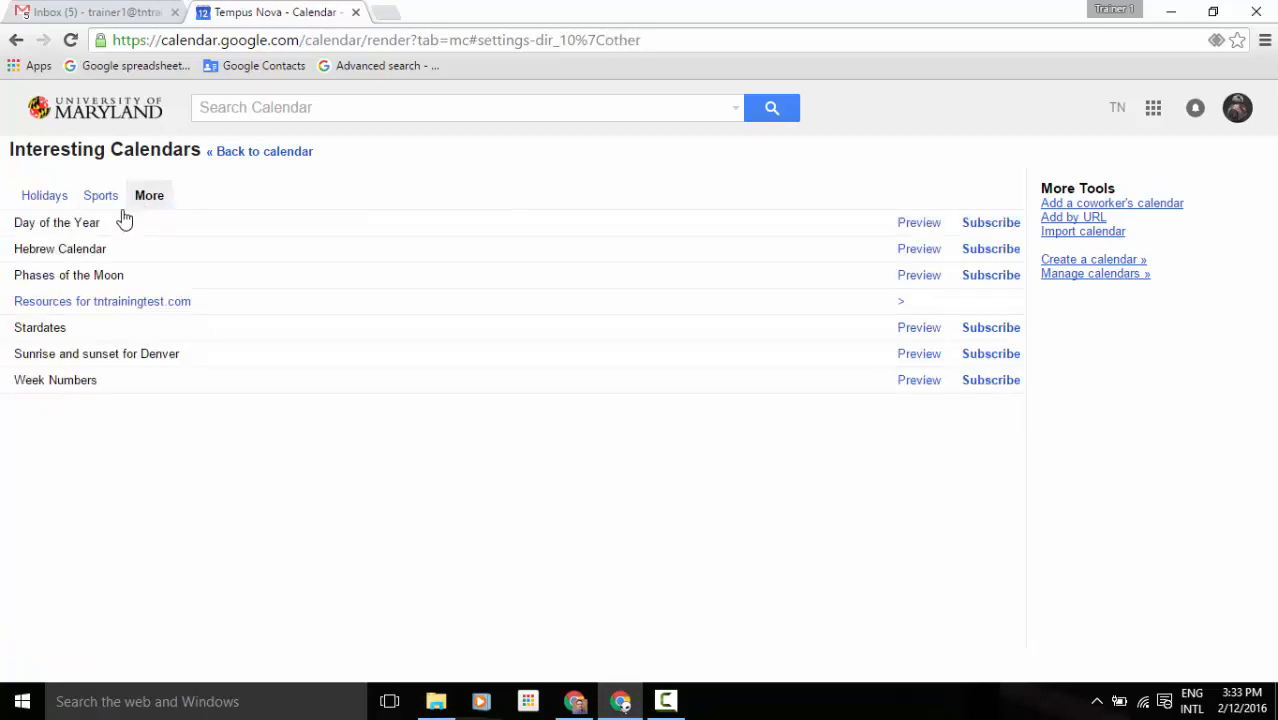
click(162, 303)
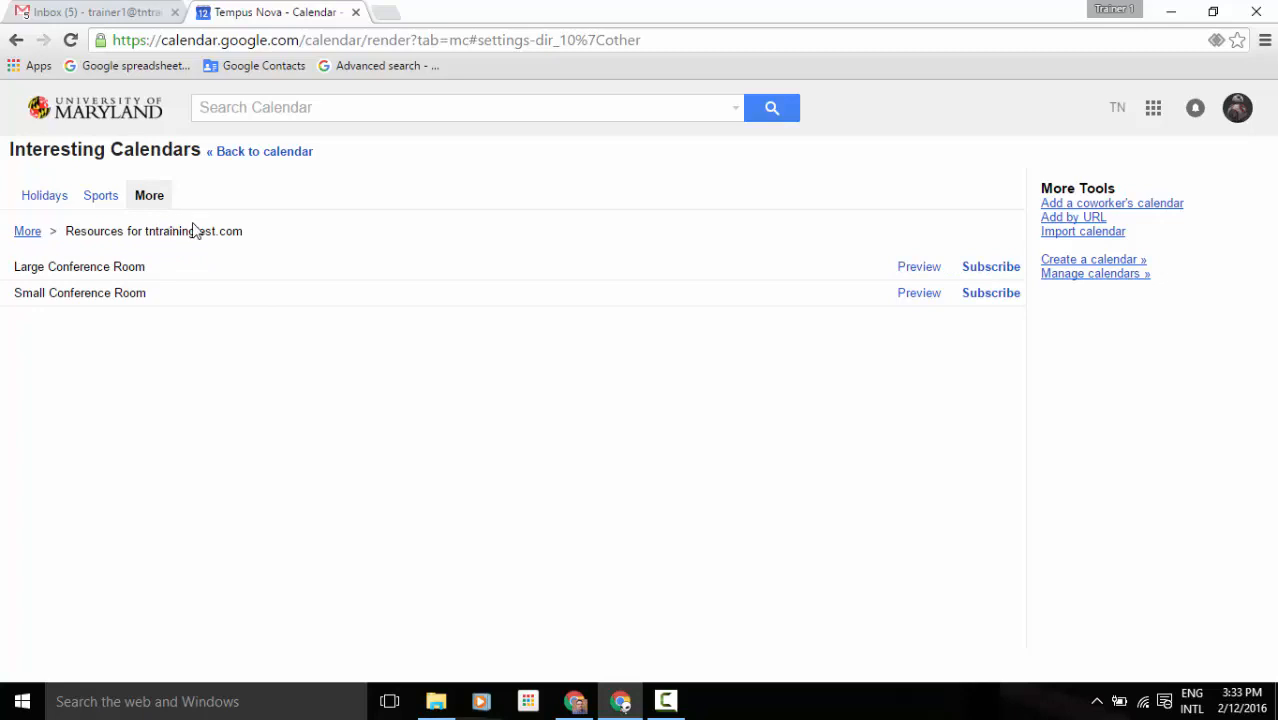
click(235, 158)
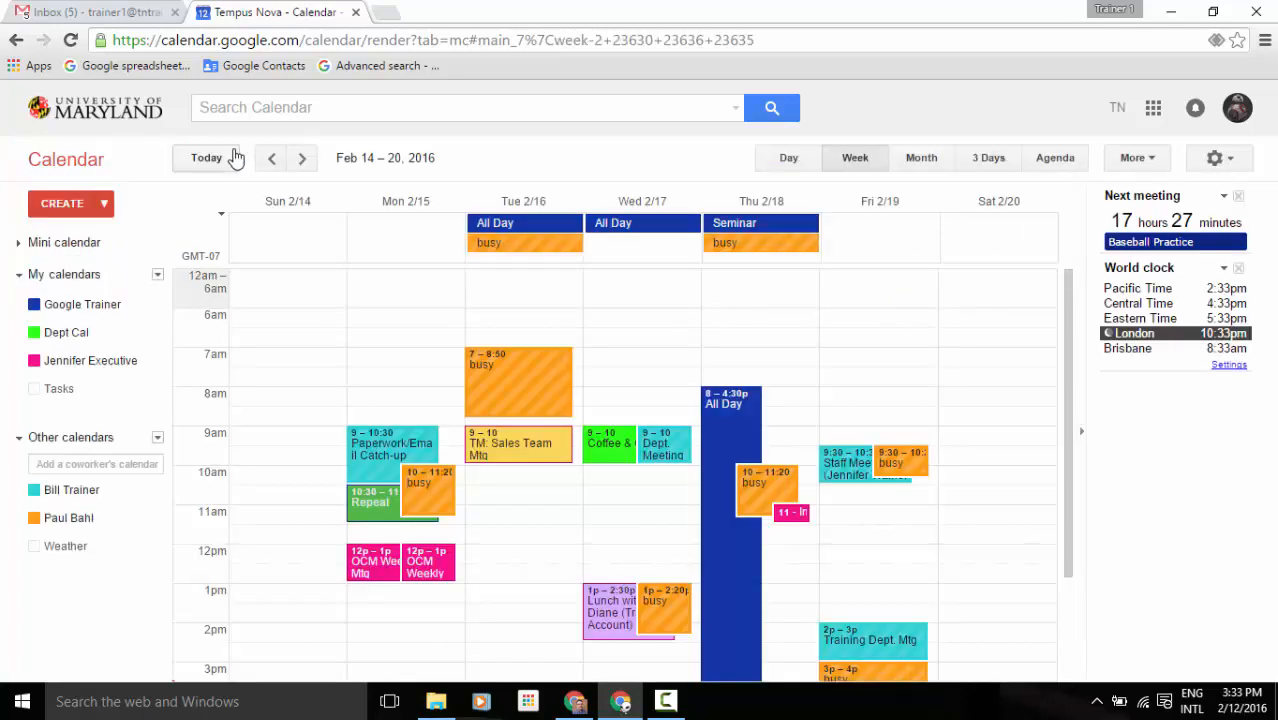
Hide the two coworker calendars and the remaining shared calendar from the week.
click(157, 439)
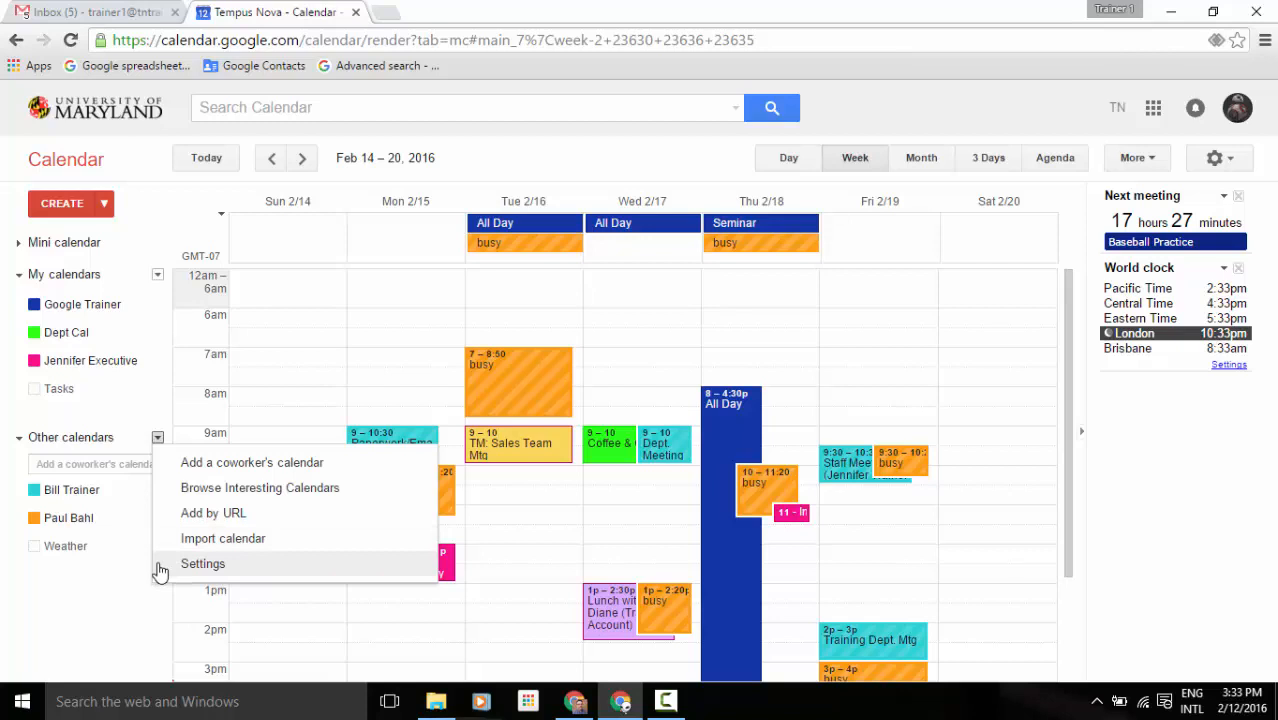
click(137, 601)
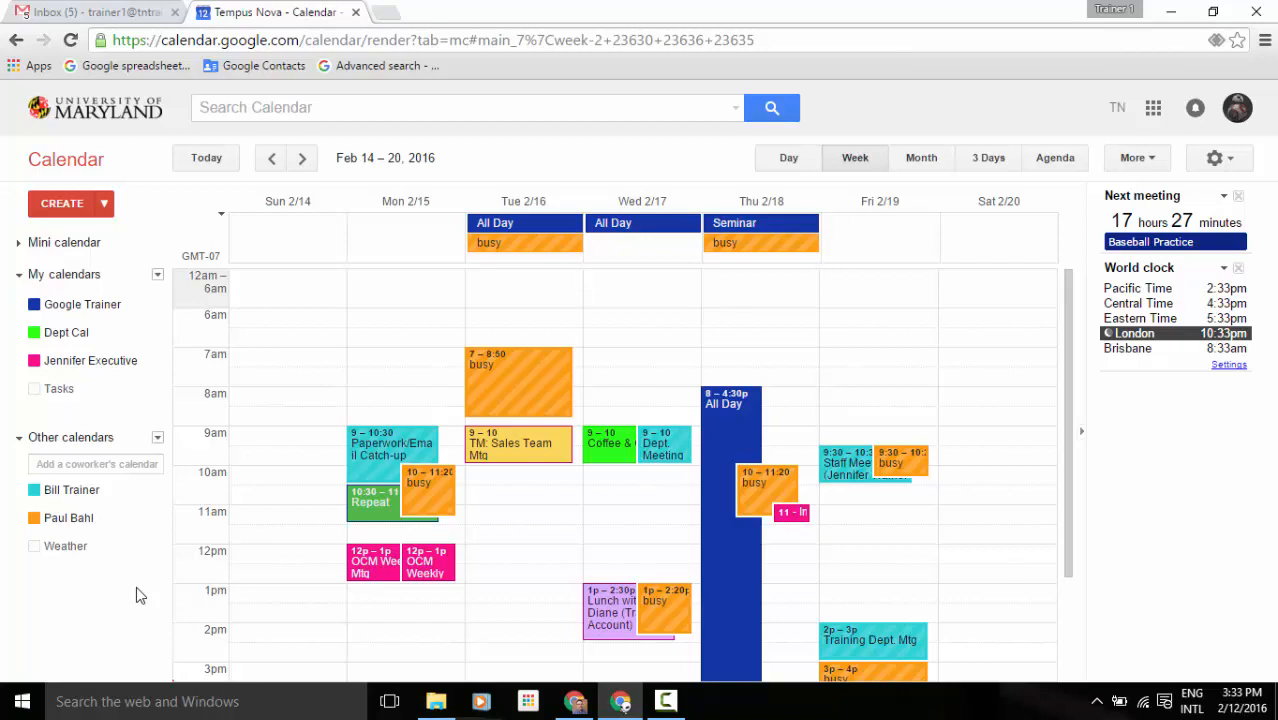
click(86, 519)
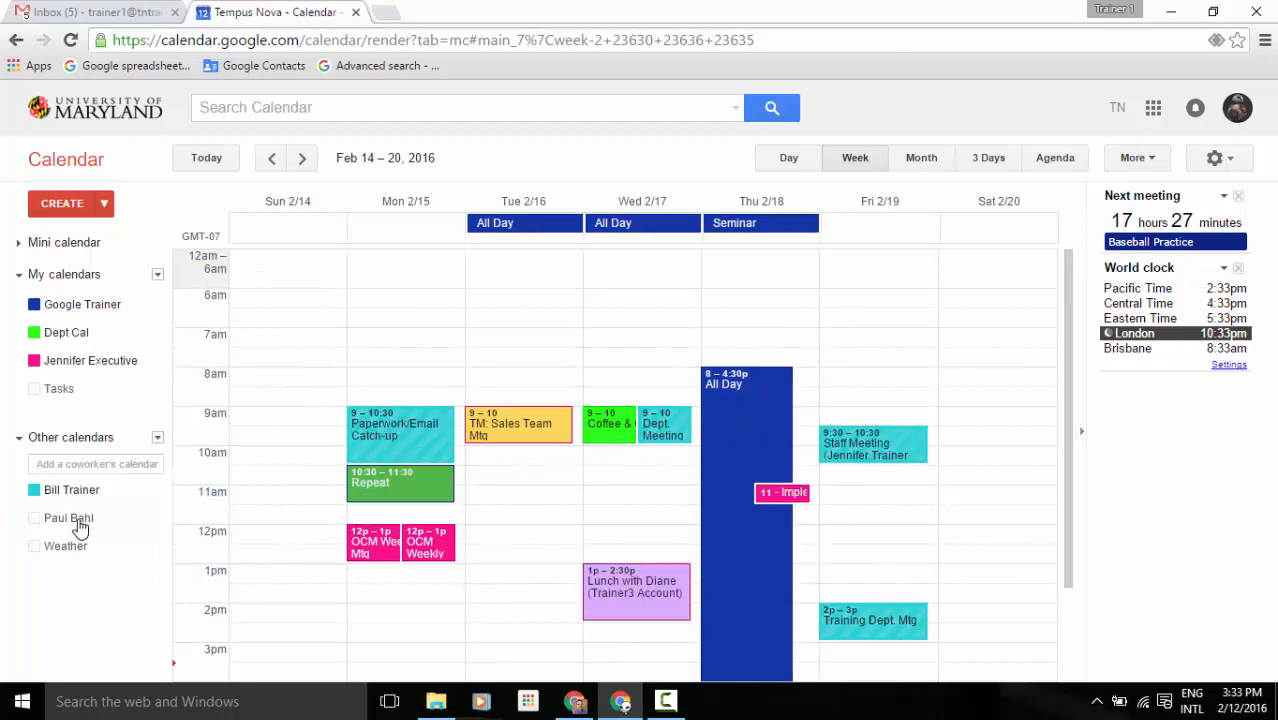
click(86, 491)
click(88, 362)
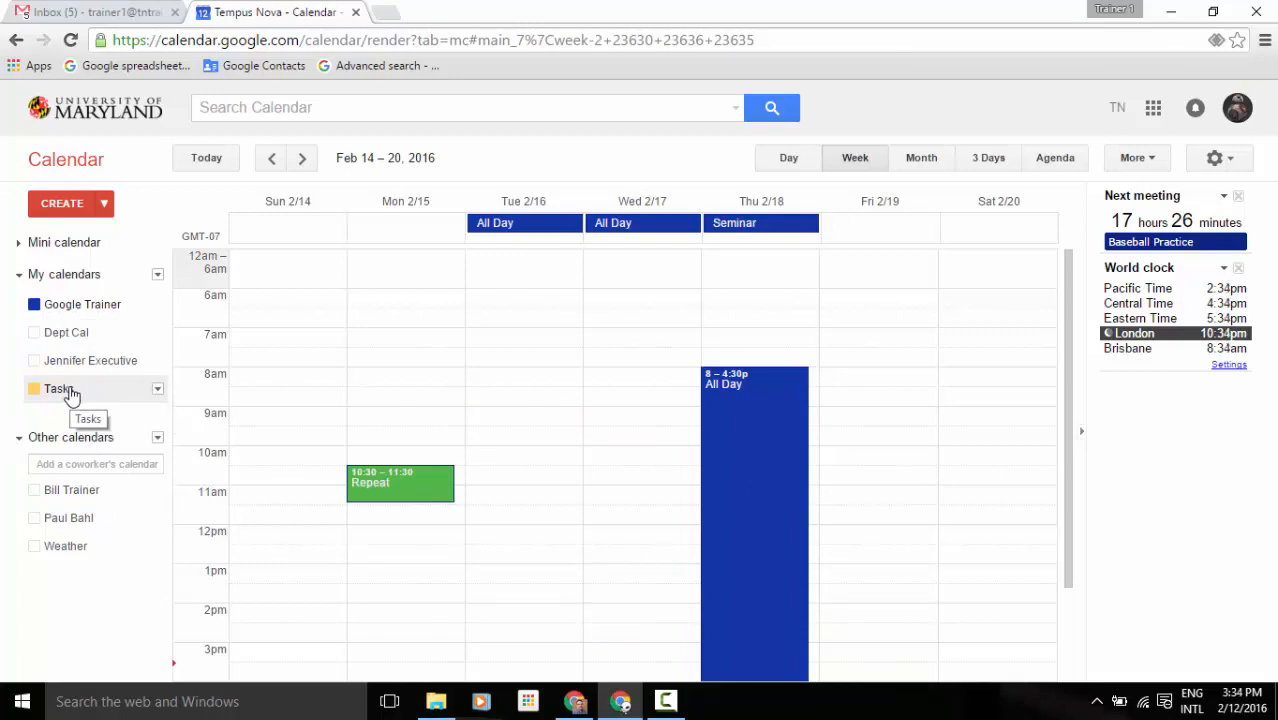
Turn on Tasks and switch the task list from Personal to Action Items.
click(71, 393)
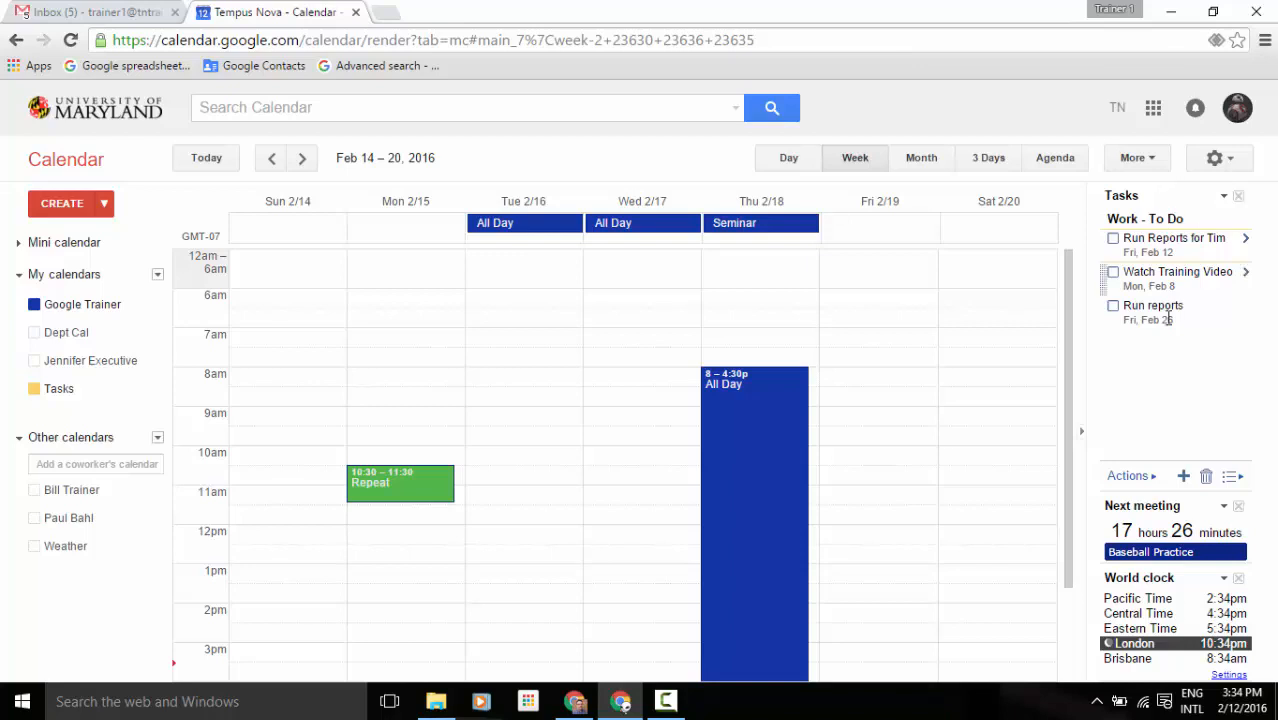
click(1239, 481)
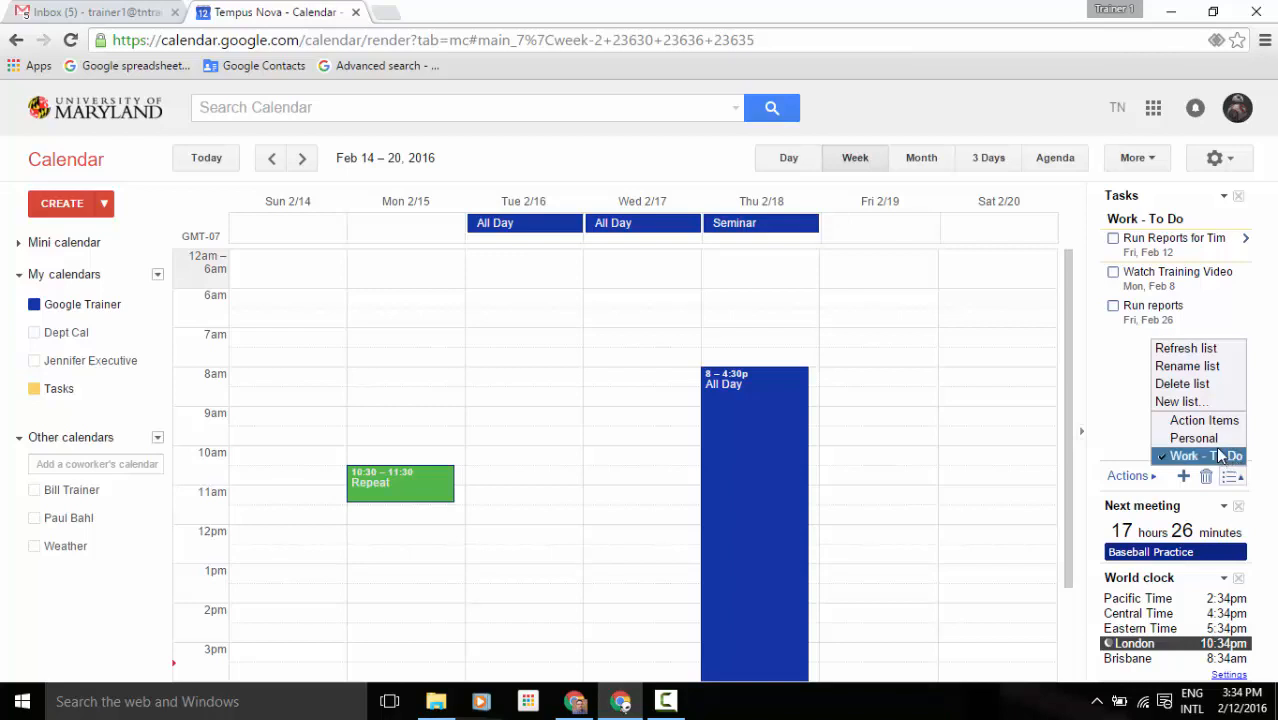
click(1195, 438)
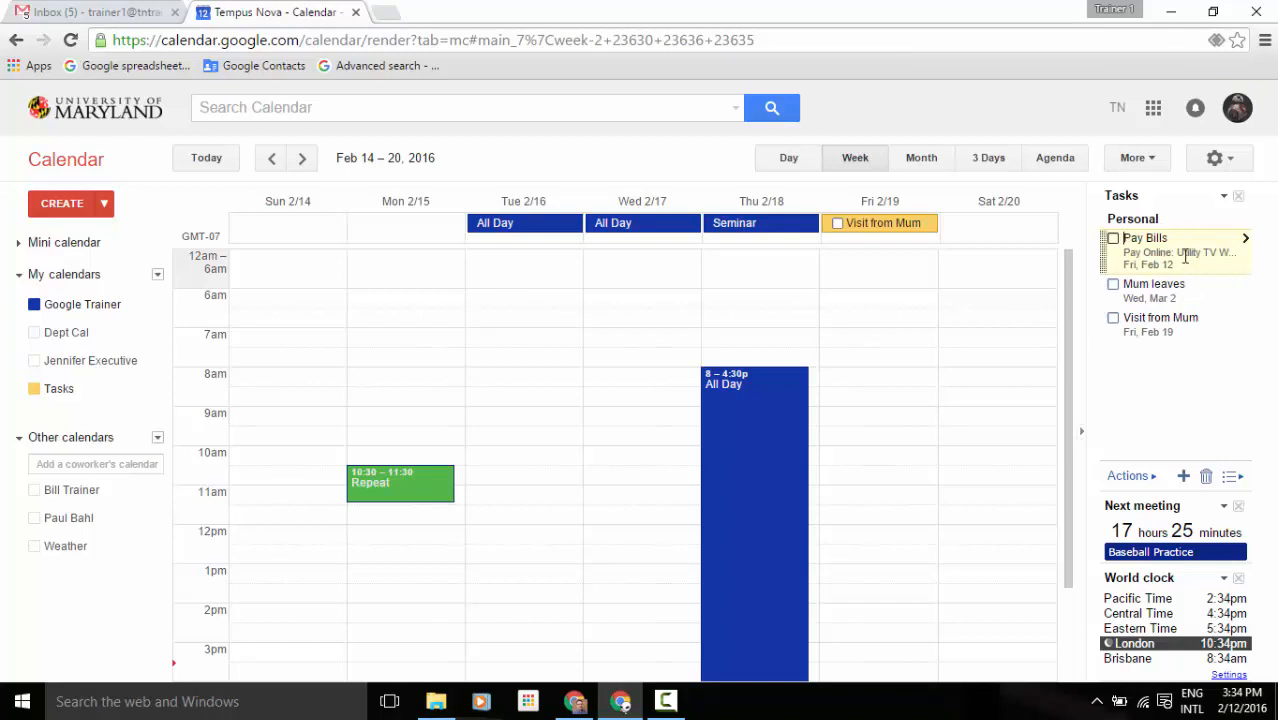
click(1232, 476)
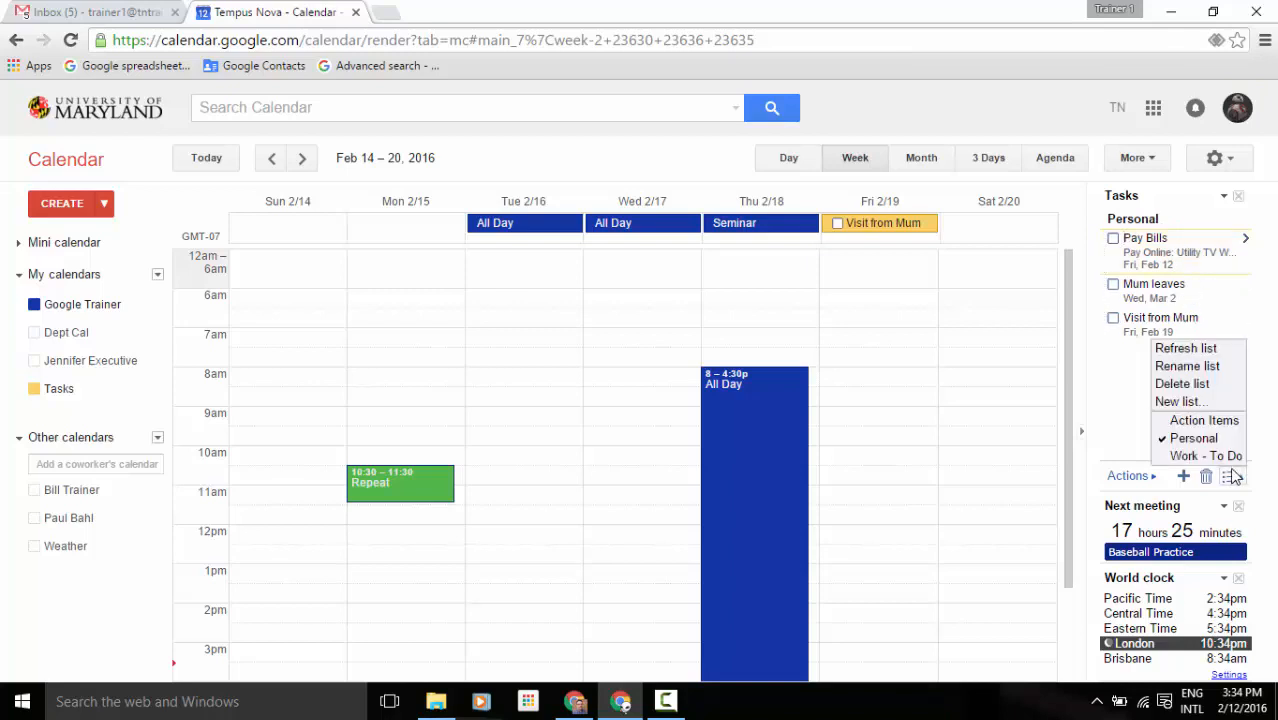
click(1203, 421)
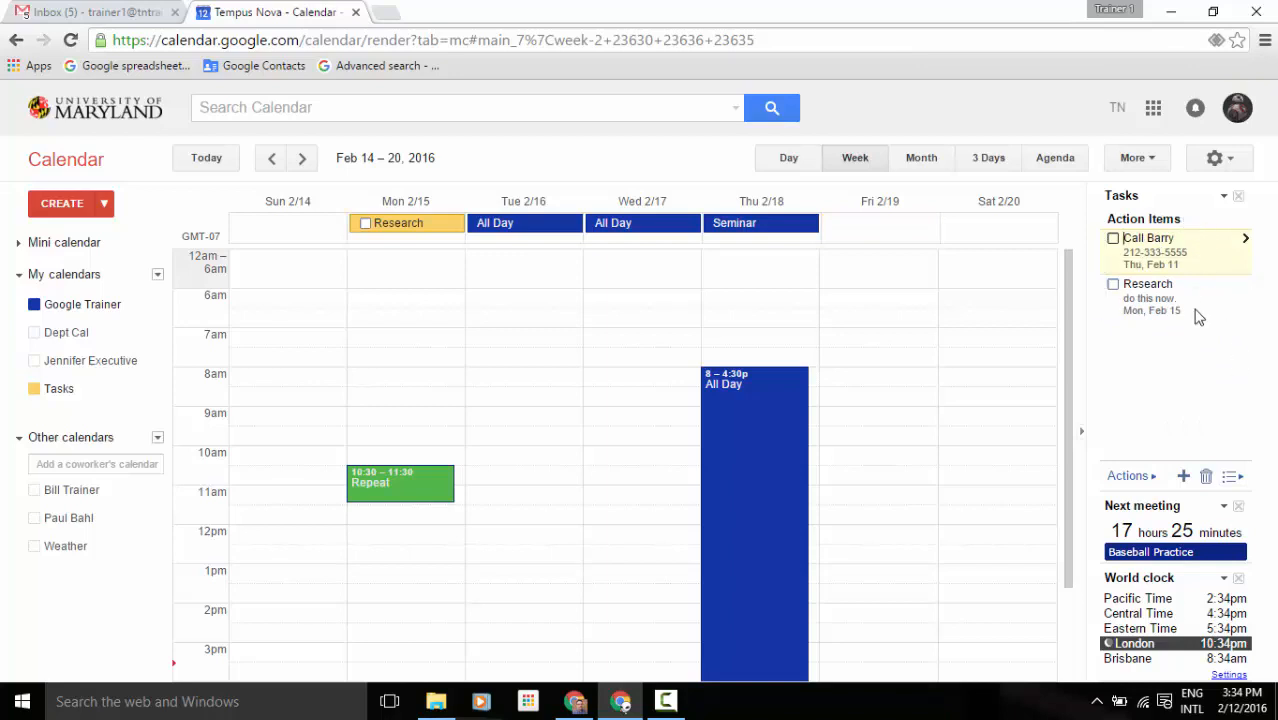
click(1232, 476)
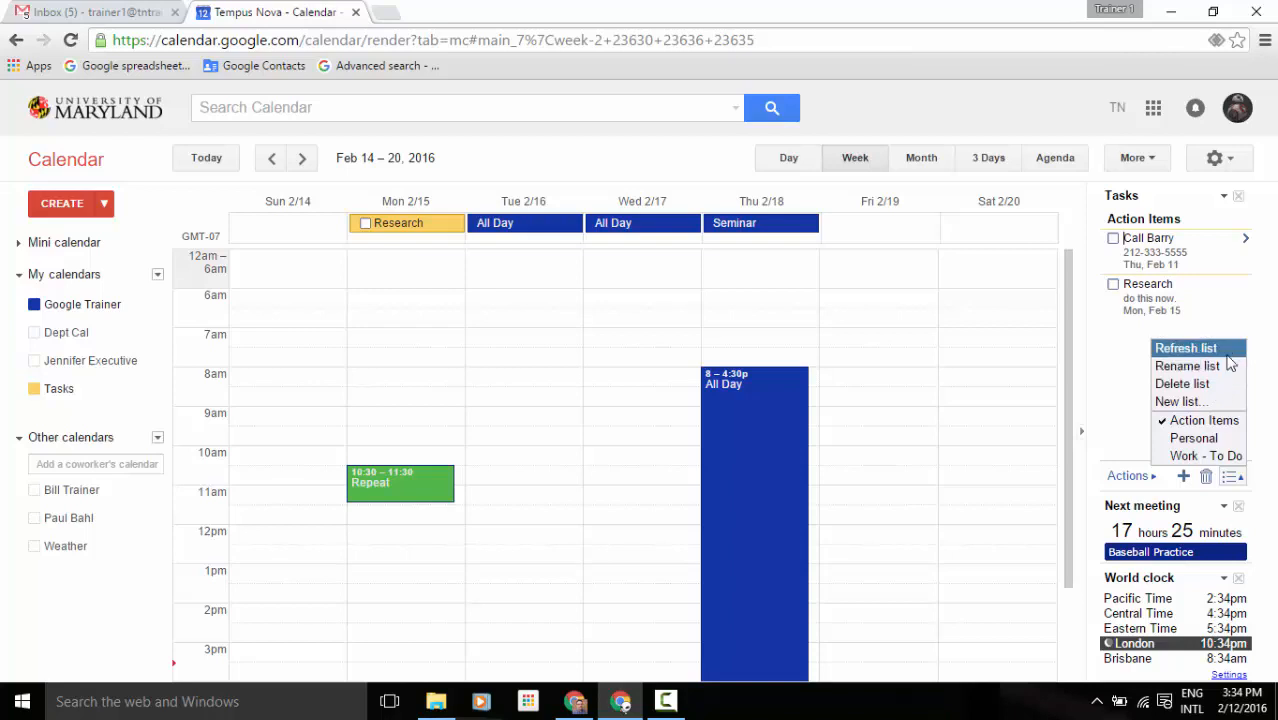
Add a 'Test' task to Action Items with a due date of Wed Feb 17.
click(1127, 369)
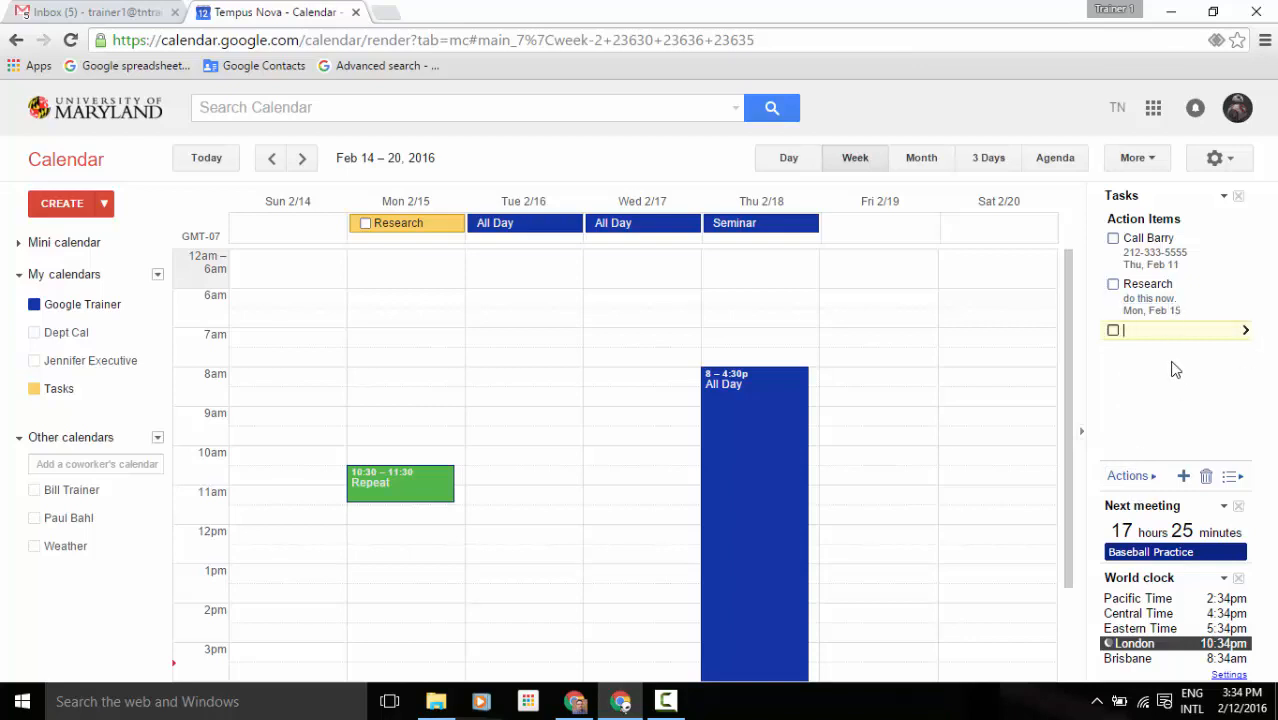
text(Test)
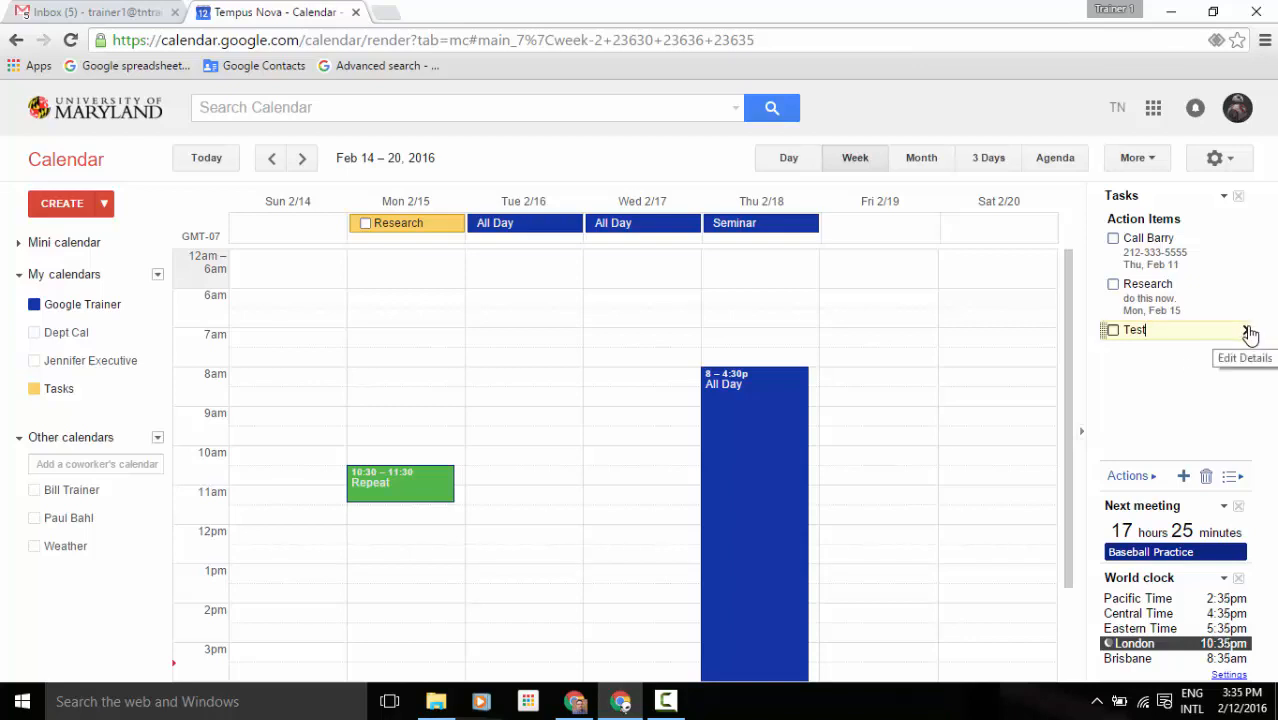
click(1247, 332)
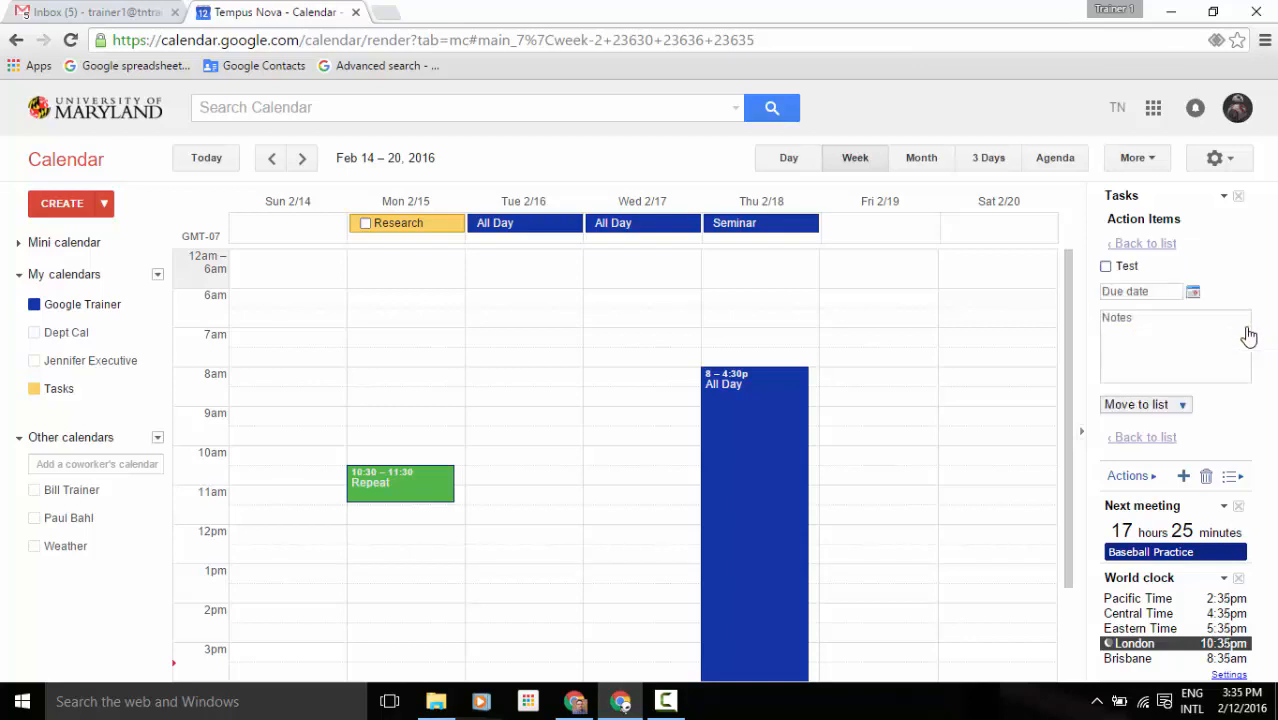
click(1194, 295)
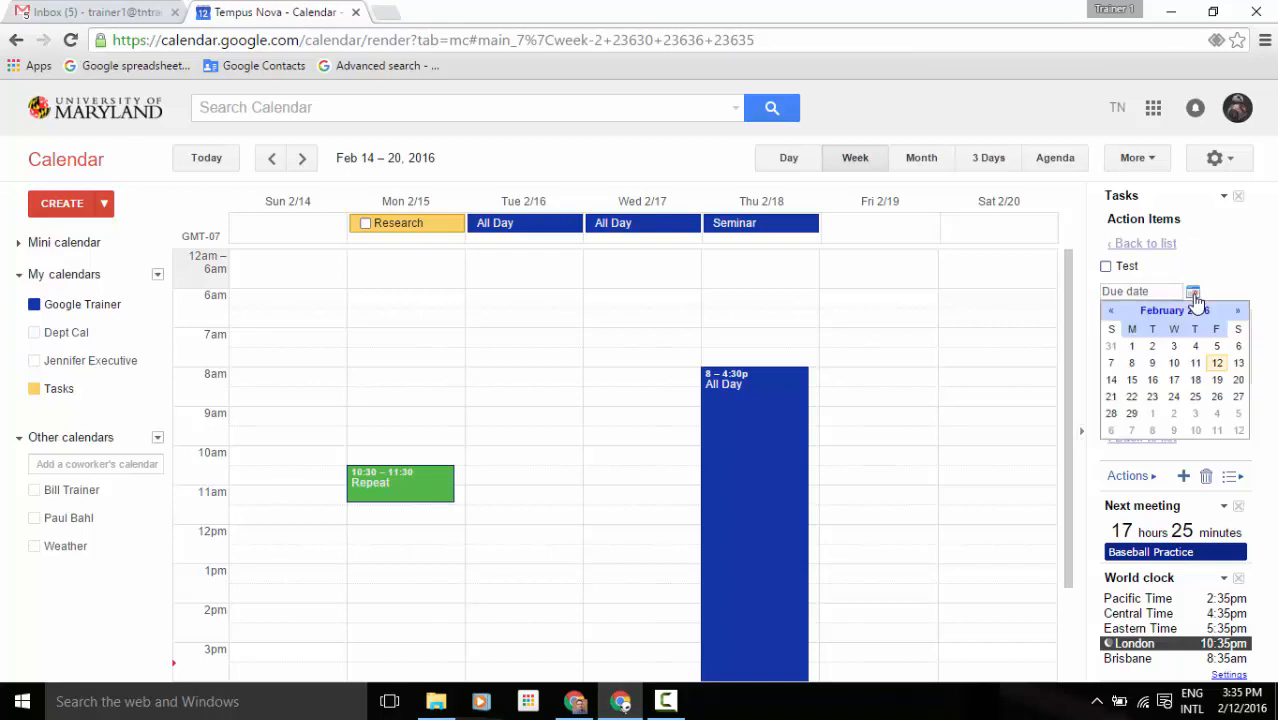
click(1178, 381)
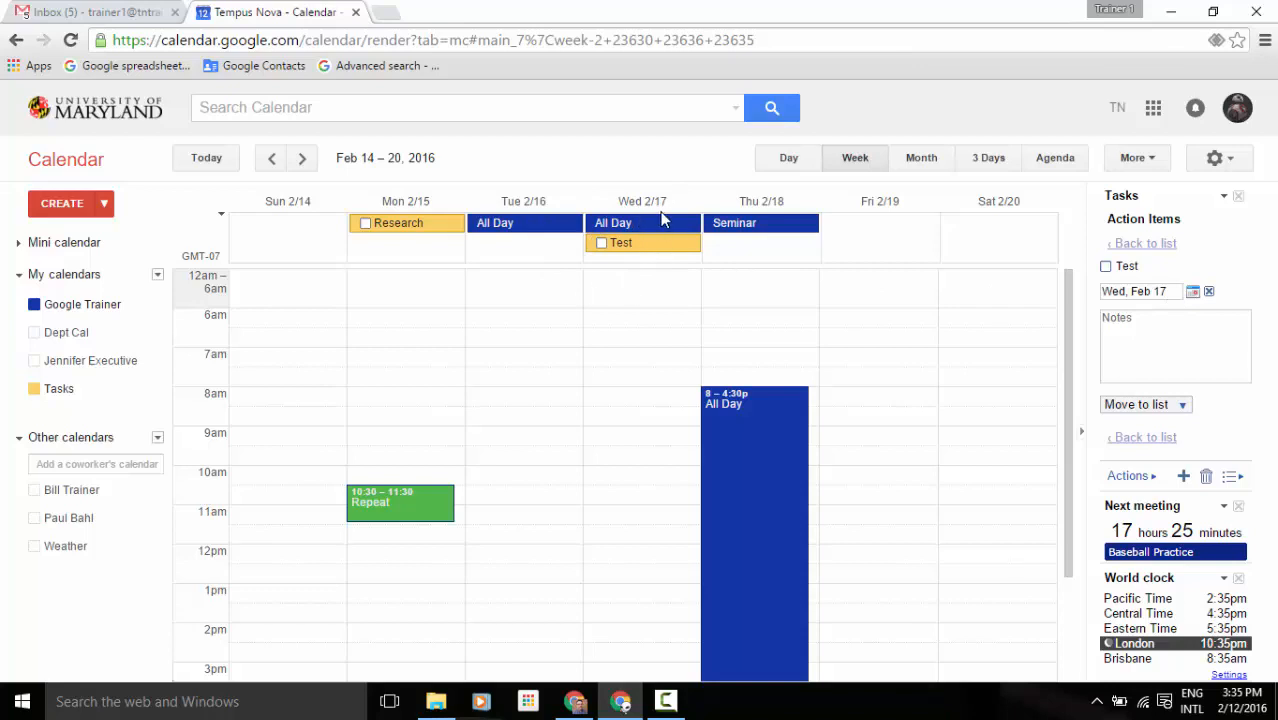
Go back to the Action Items list and mark Test complete, then incomplete again.
click(1128, 332)
click(1160, 442)
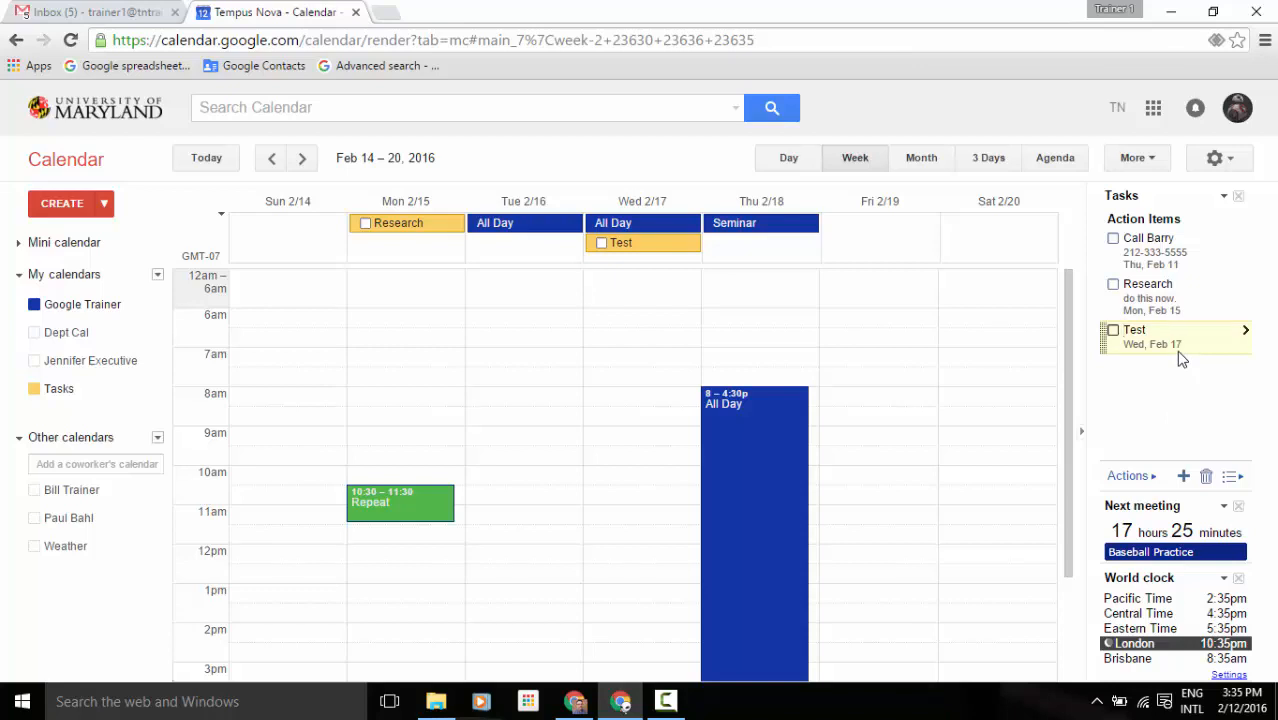
click(1113, 333)
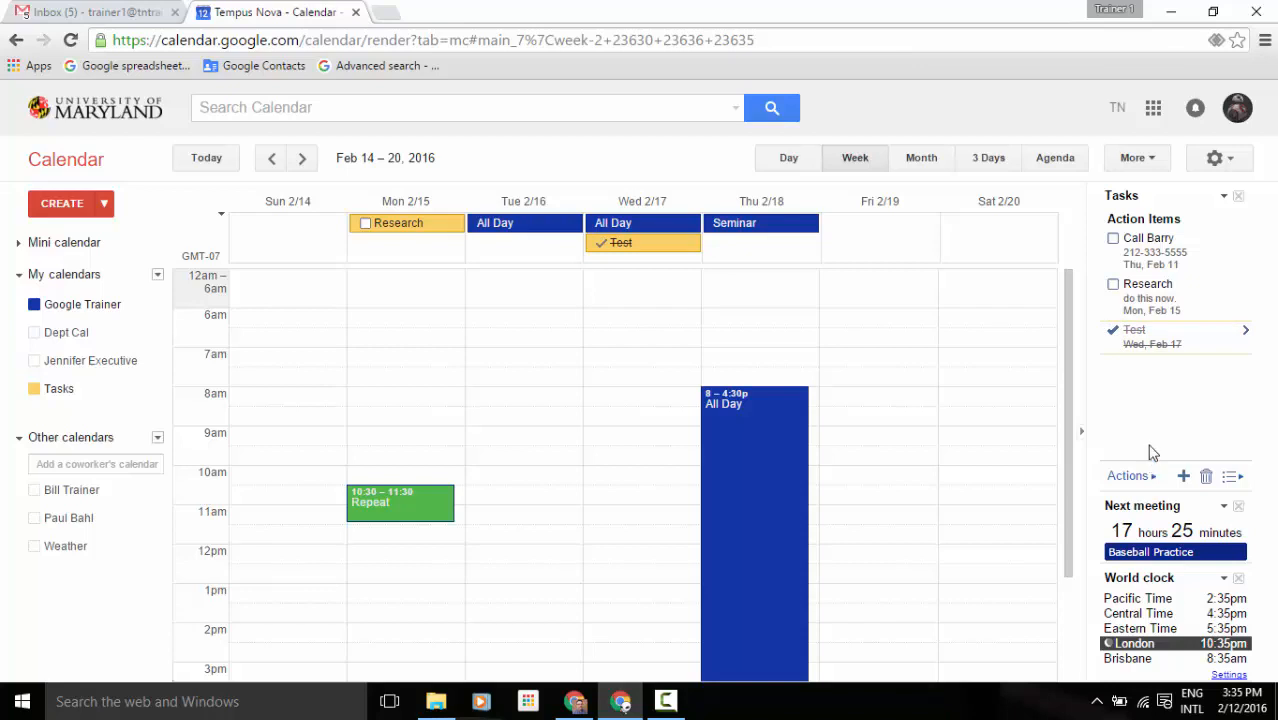
click(1113, 333)
Toggle the Test task complete and back, then add and remove a blank task row.
click(602, 245)
click(601, 245)
click(1152, 479)
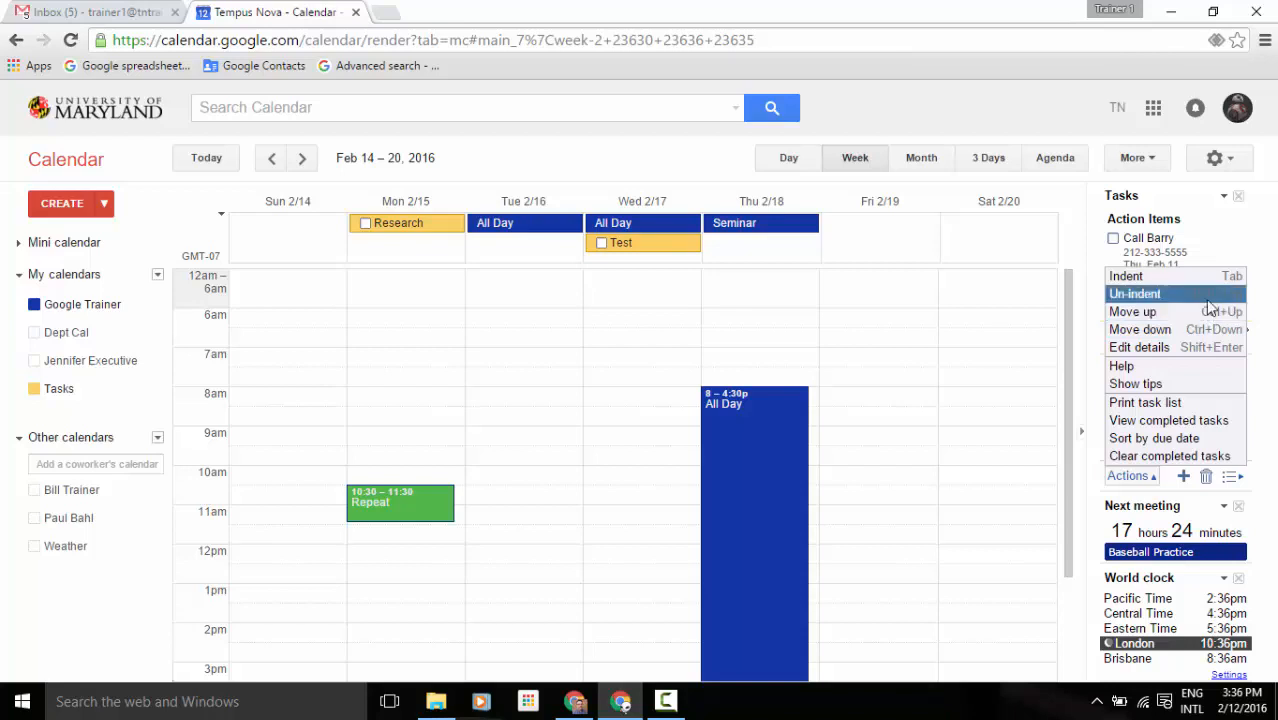
click(1270, 399)
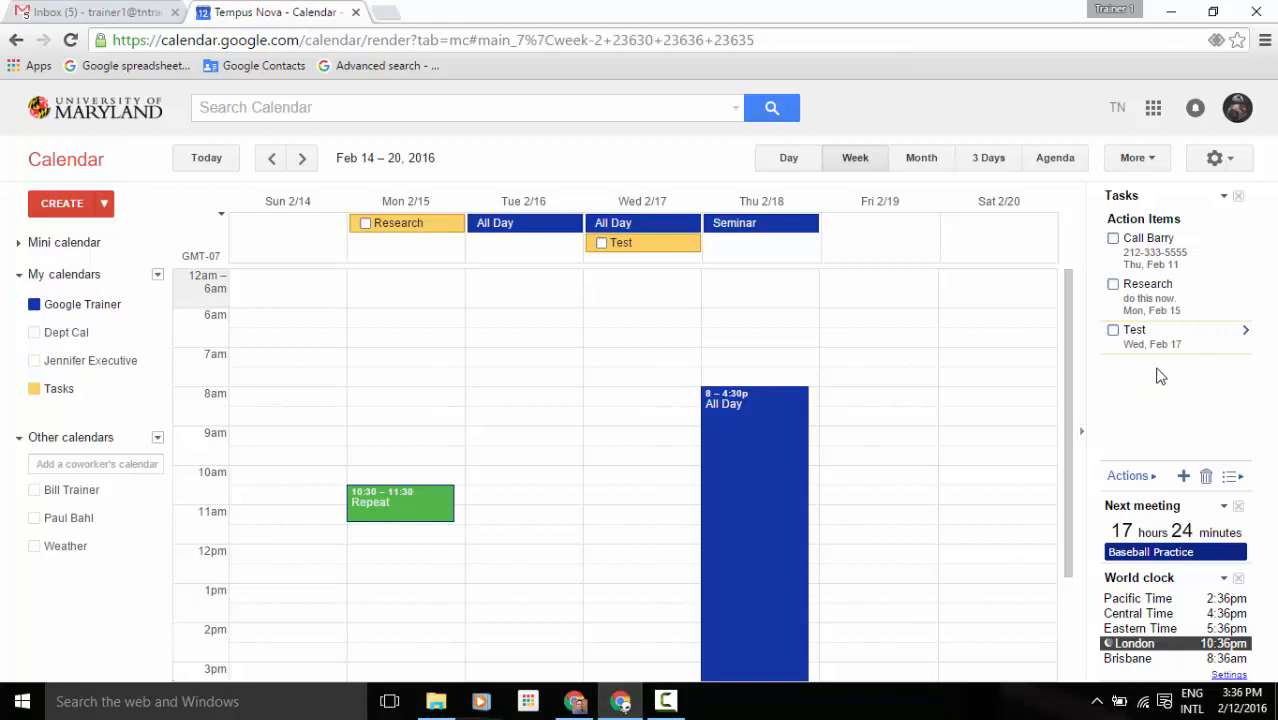
click(1183, 477)
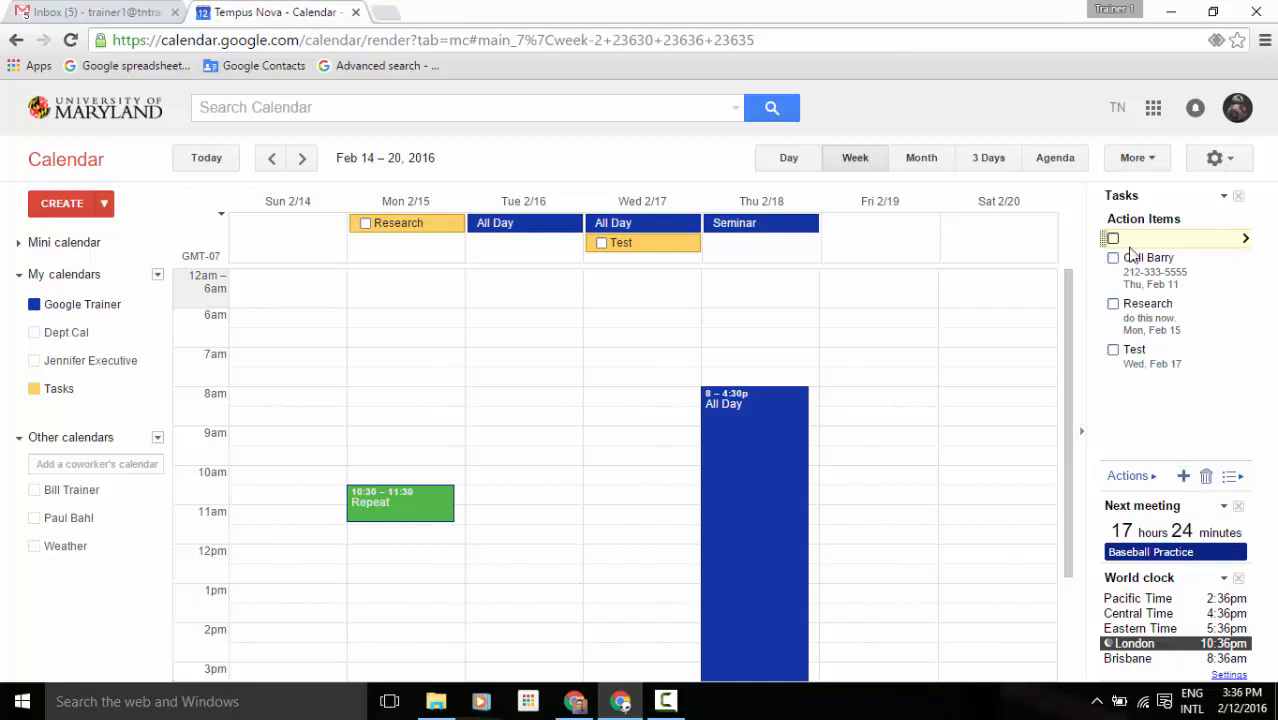
click(1206, 478)
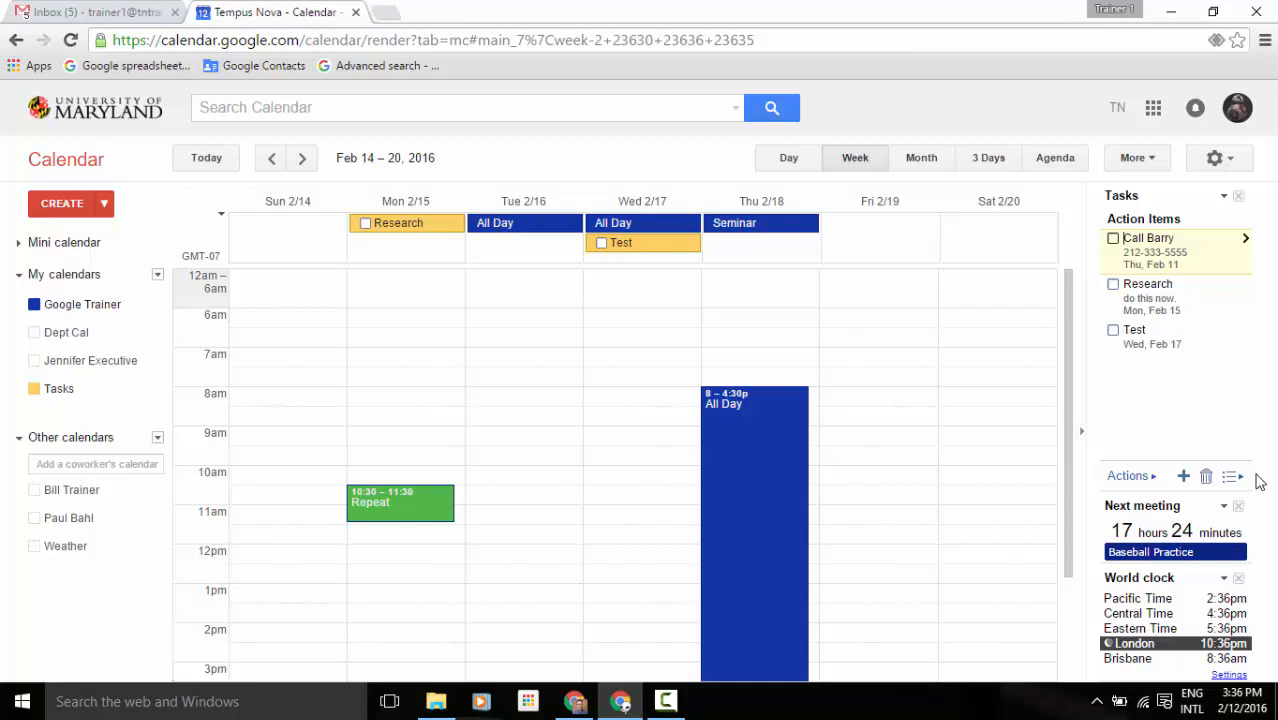
Create a 'run reports' event on Friday Feb 19 starting and ending at 6:30am.
click(877, 331)
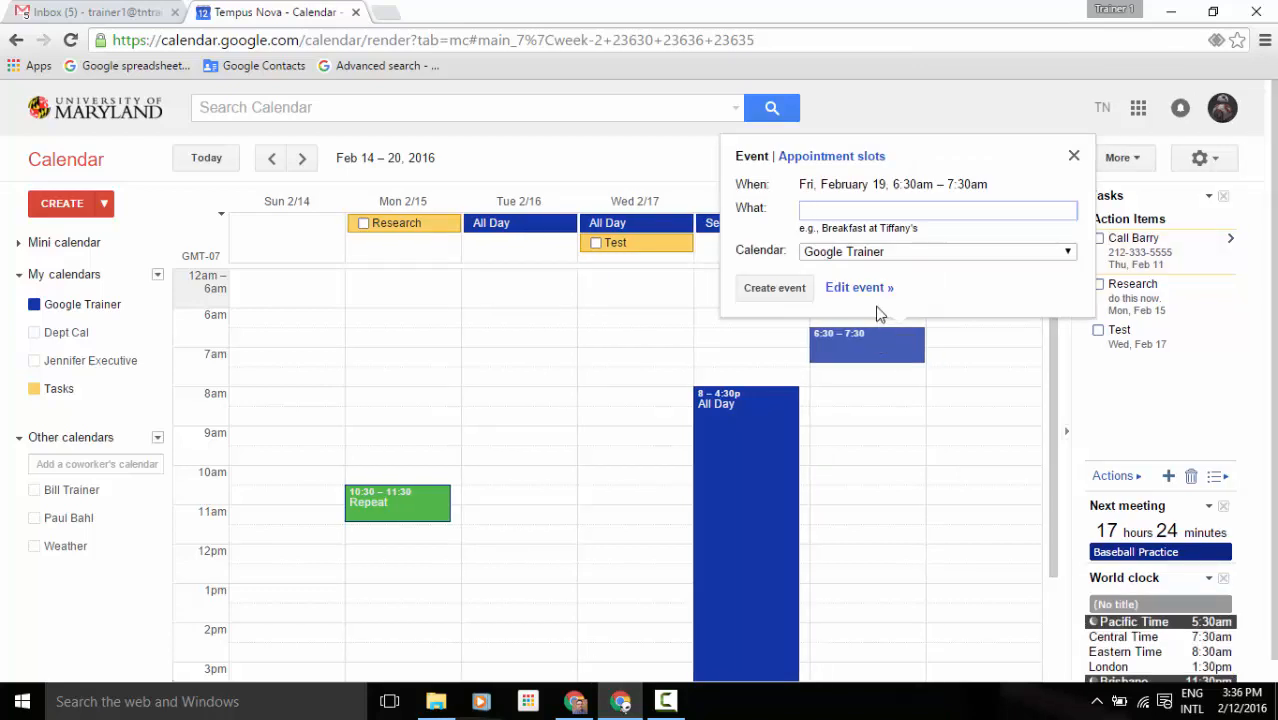
click(873, 288)
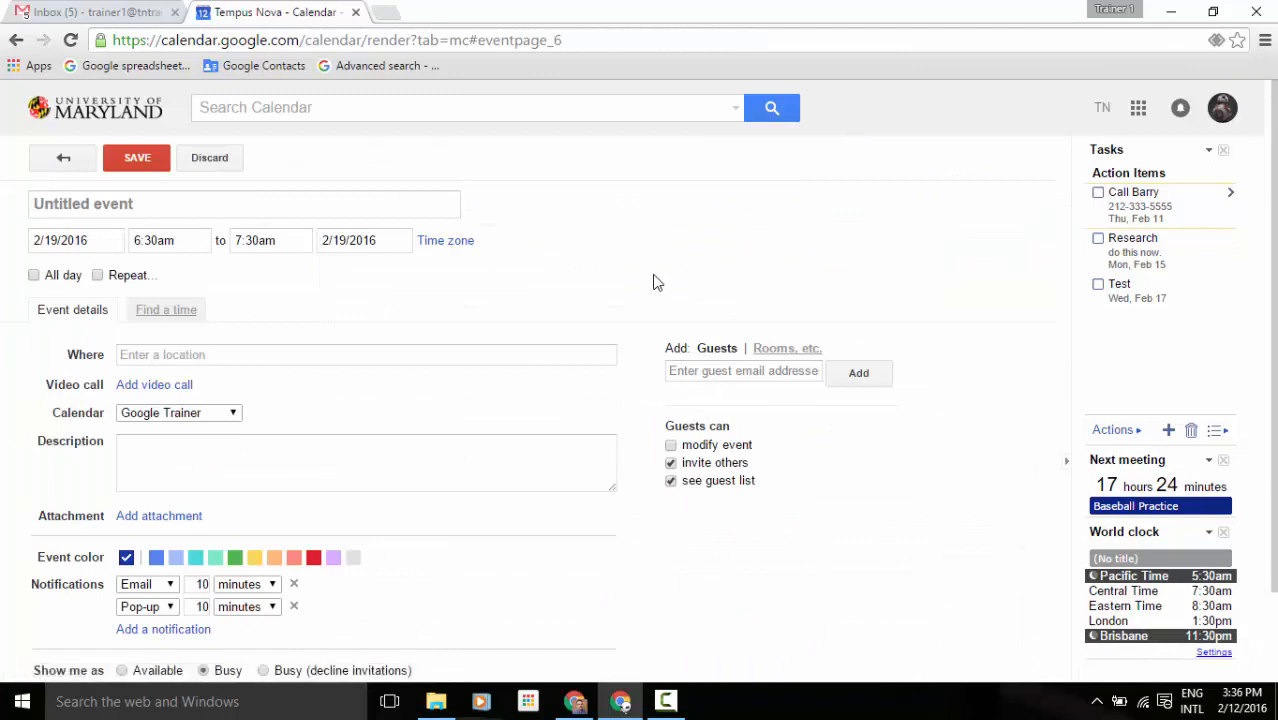
click(83, 207)
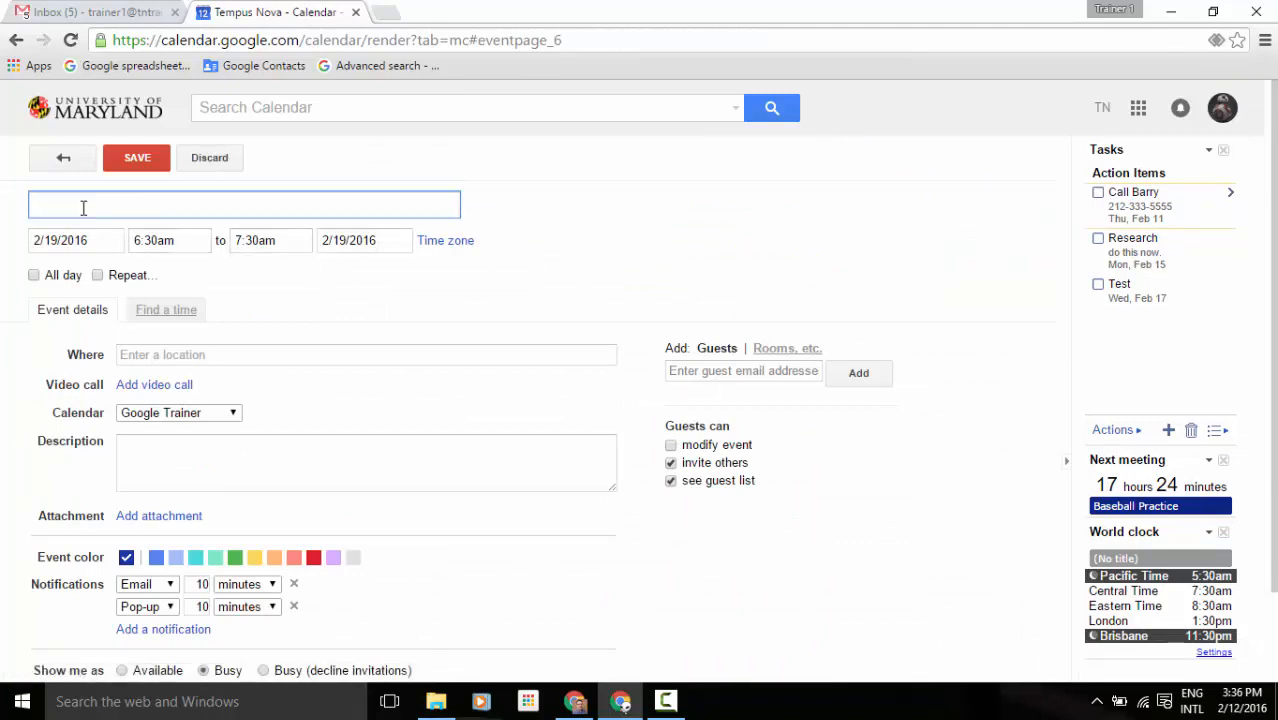
text(reports)
click(37, 208)
text(run)
click(291, 241)
click(273, 268)
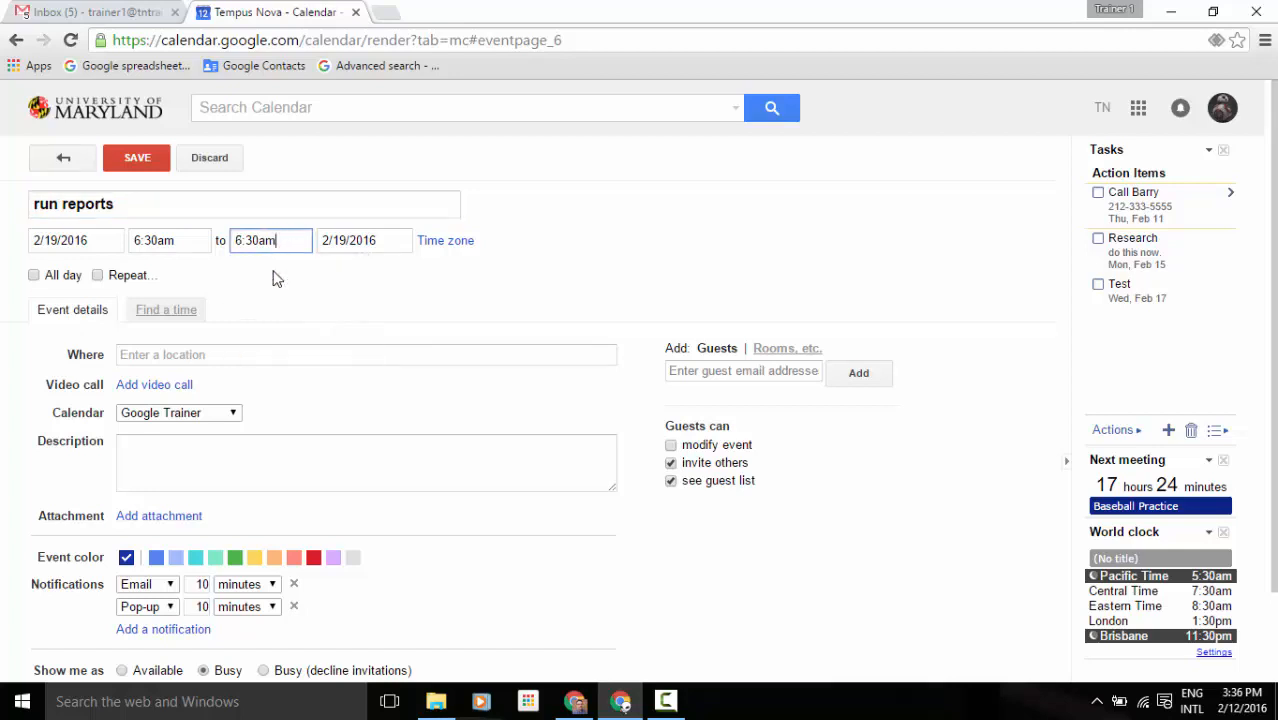
Invite the suggested coworker and save the event without sending invitations.
click(680, 371)
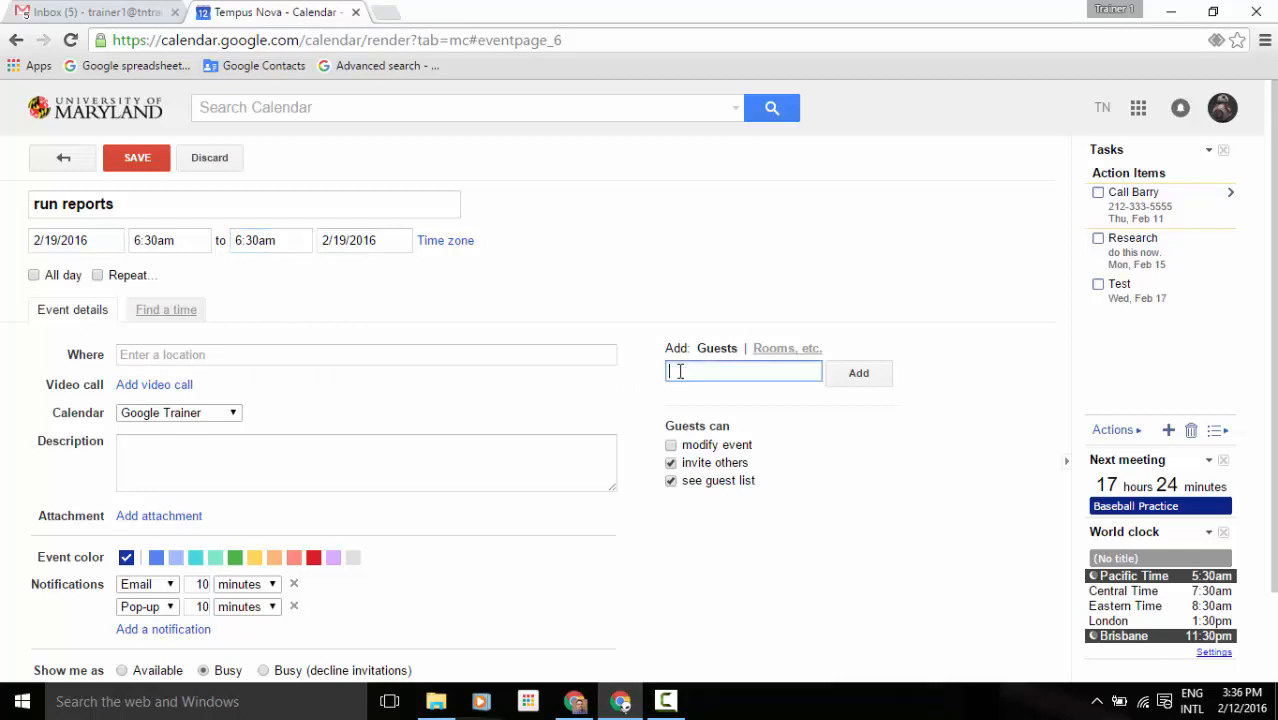
text(p)
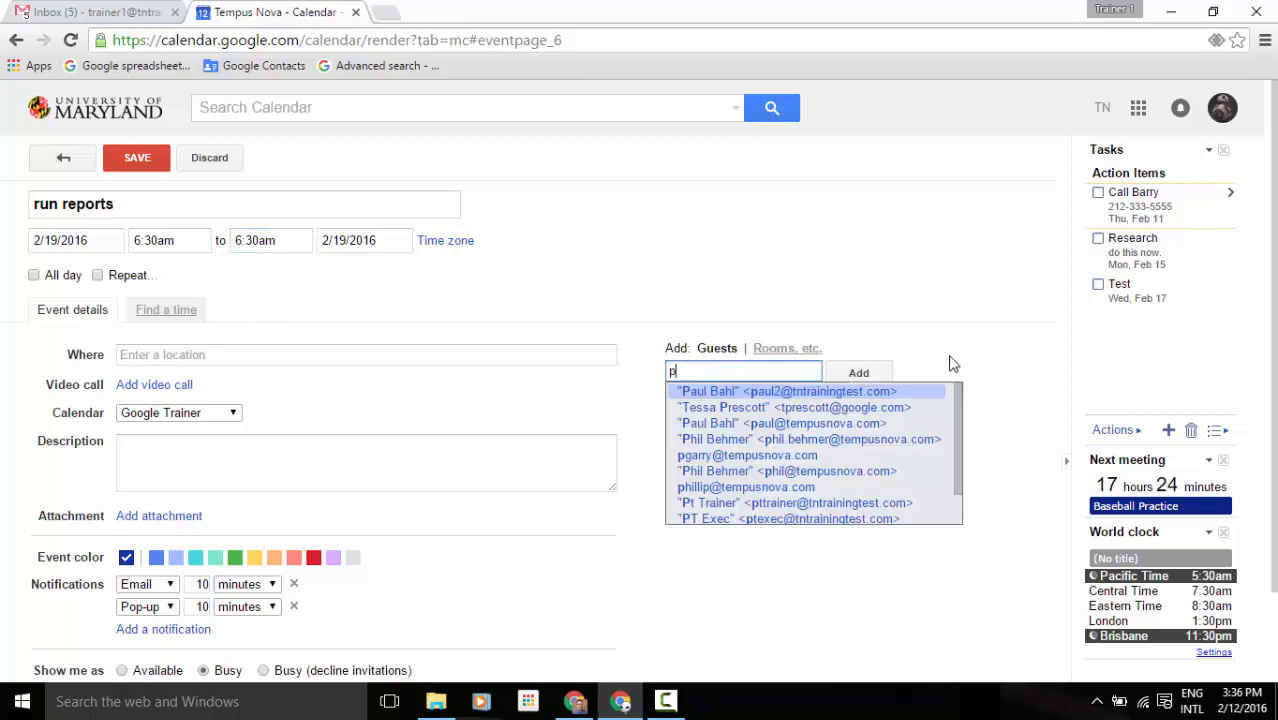
click(932, 400)
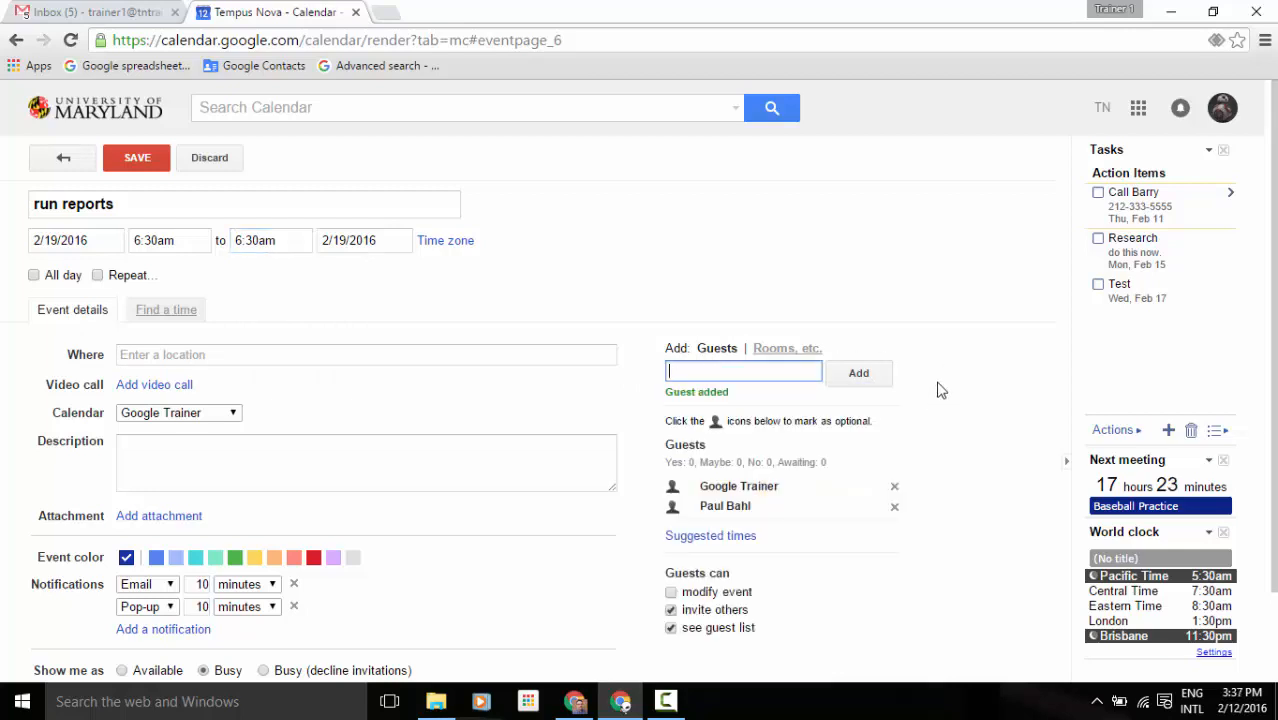
click(147, 163)
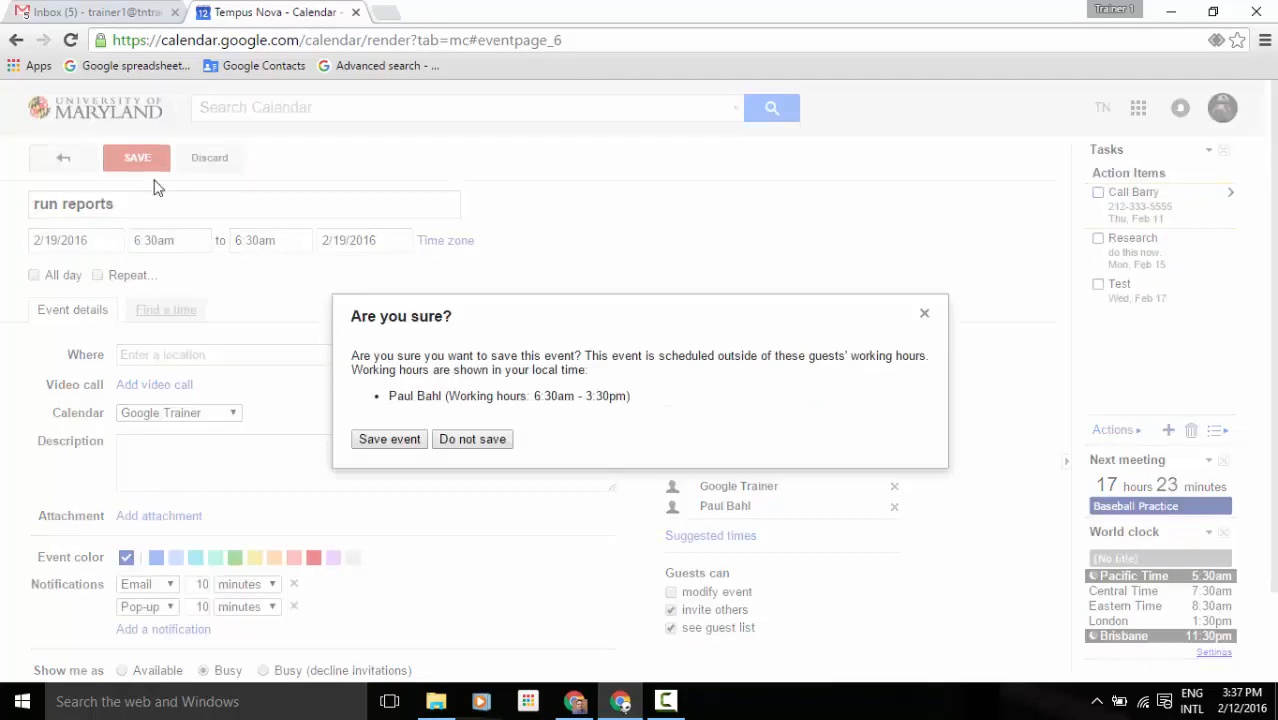
click(392, 440)
click(596, 414)
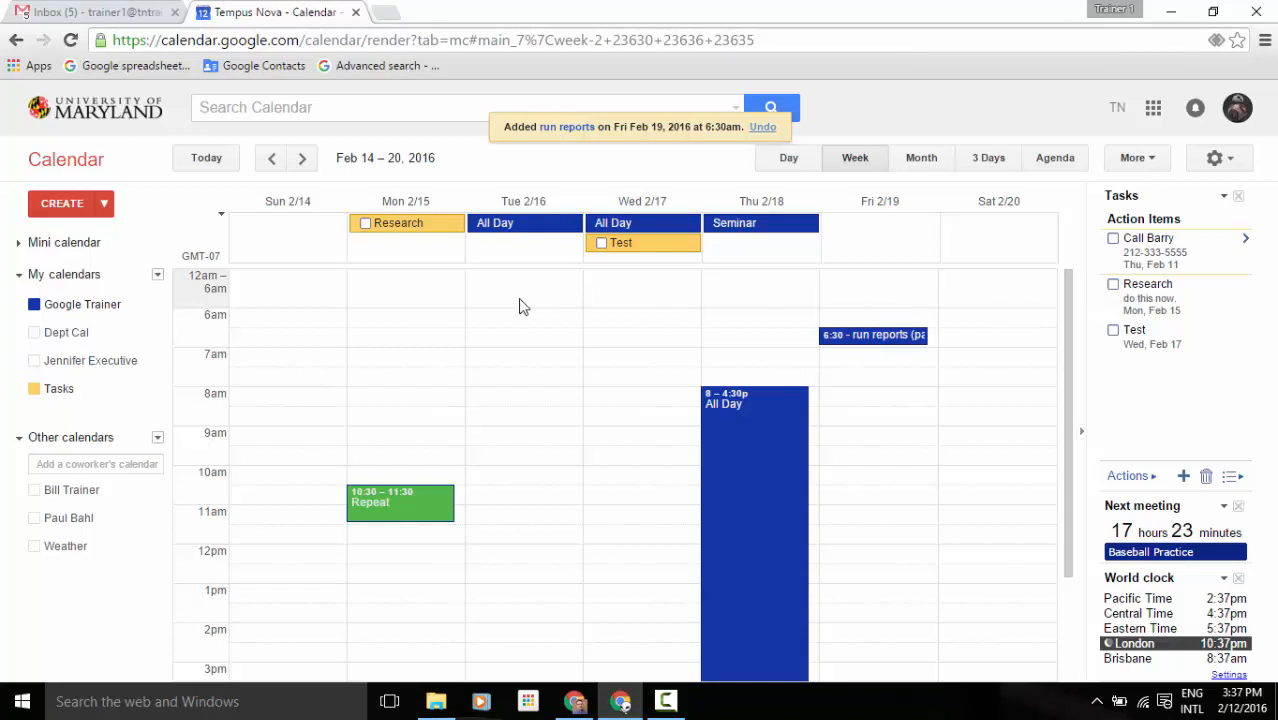
Hide the Tasks calendar, overlay the executive's and another coworker's calendars, and view Friday Feb 19 alone.
click(68, 517)
click(80, 392)
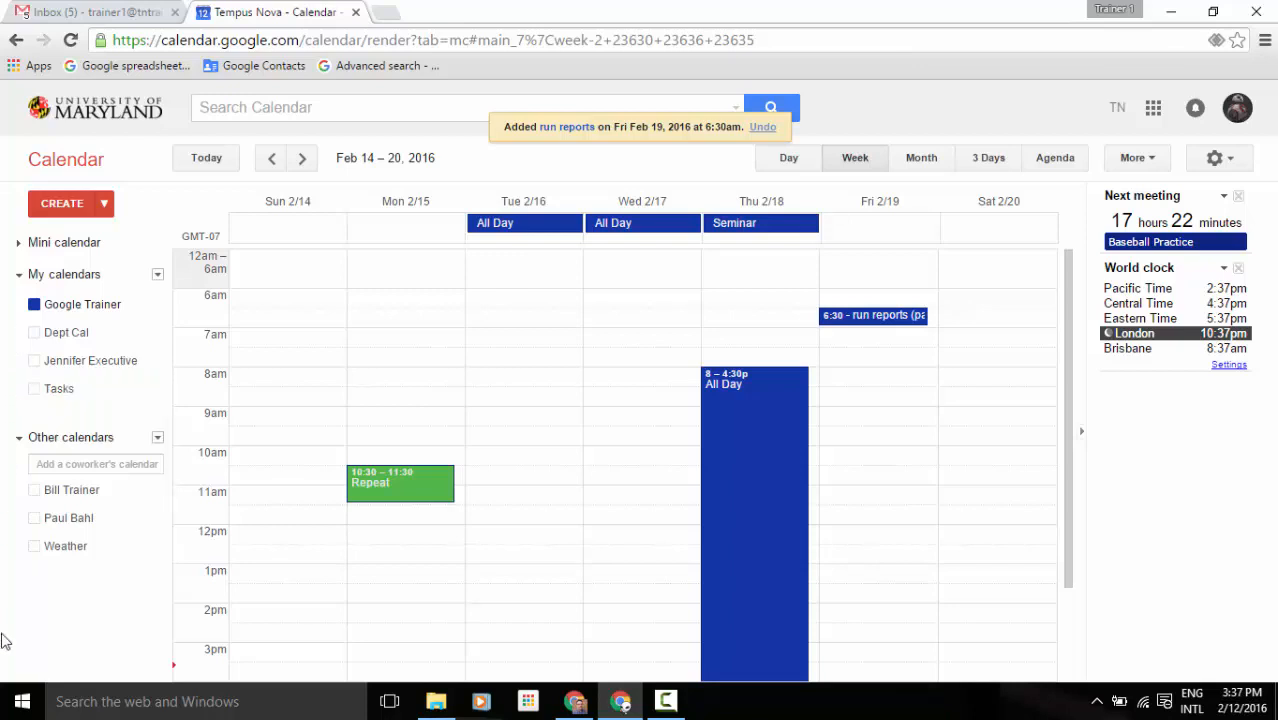
click(90, 362)
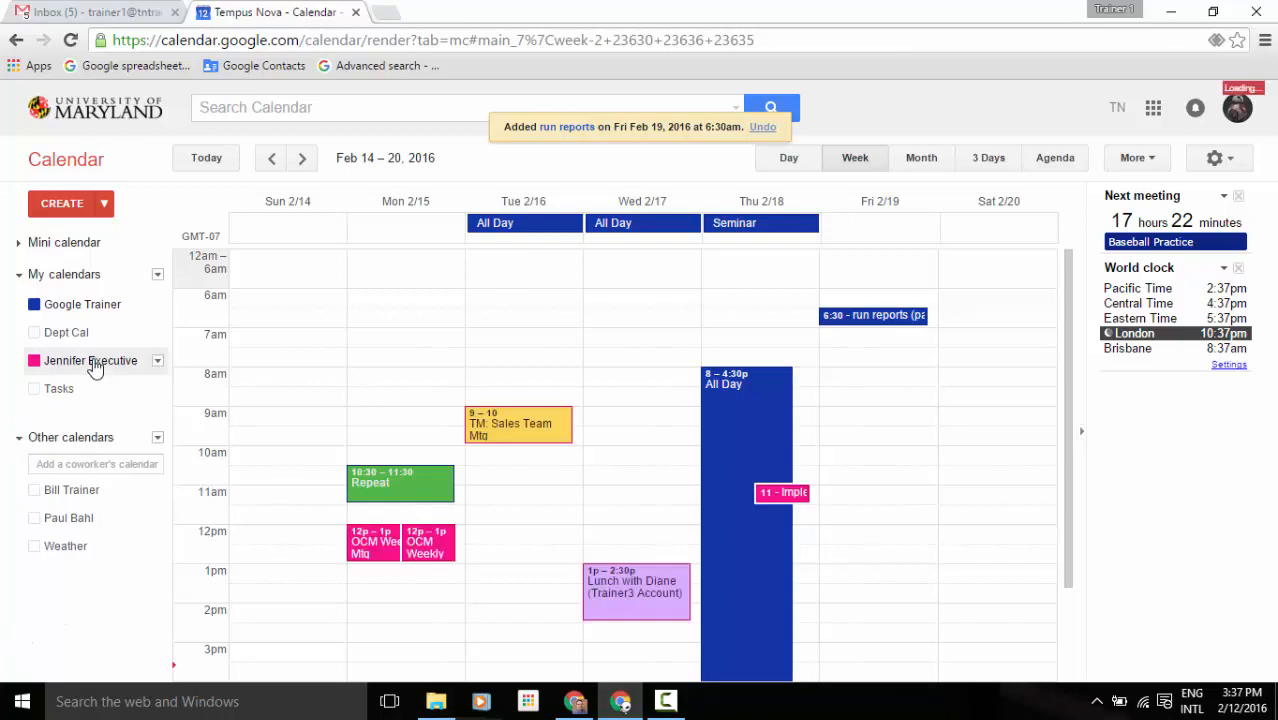
click(97, 487)
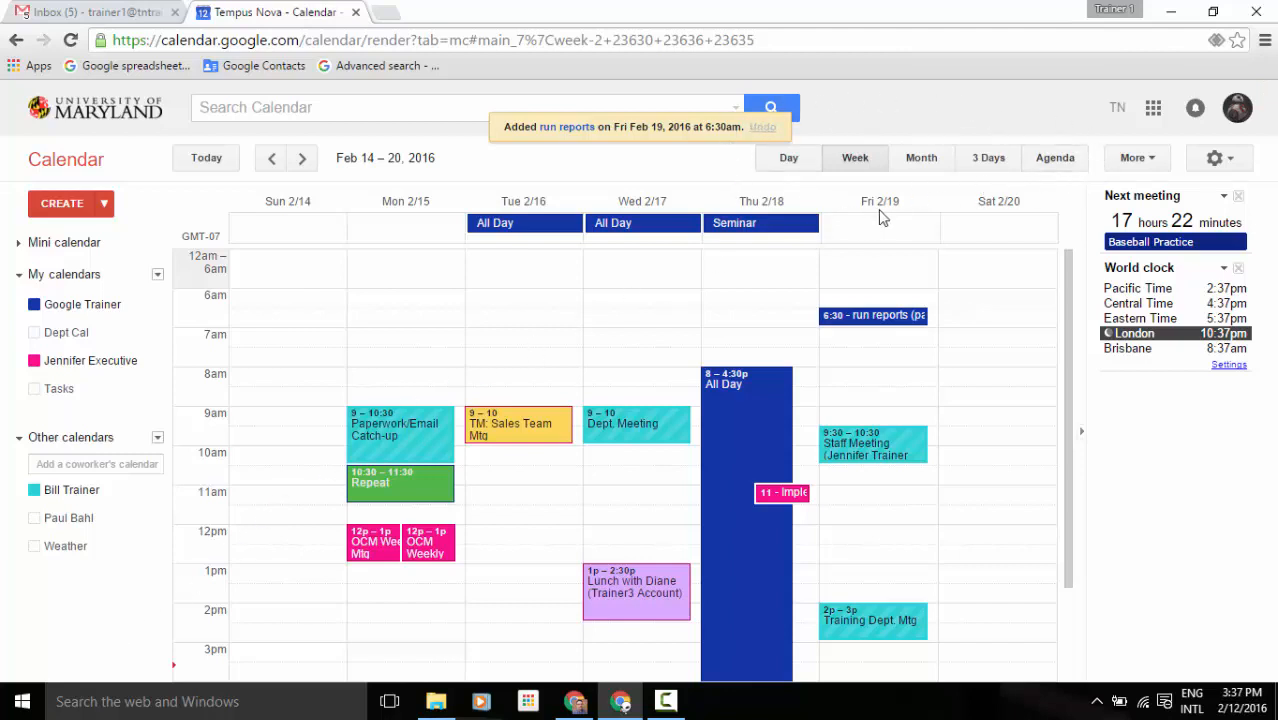
click(806, 170)
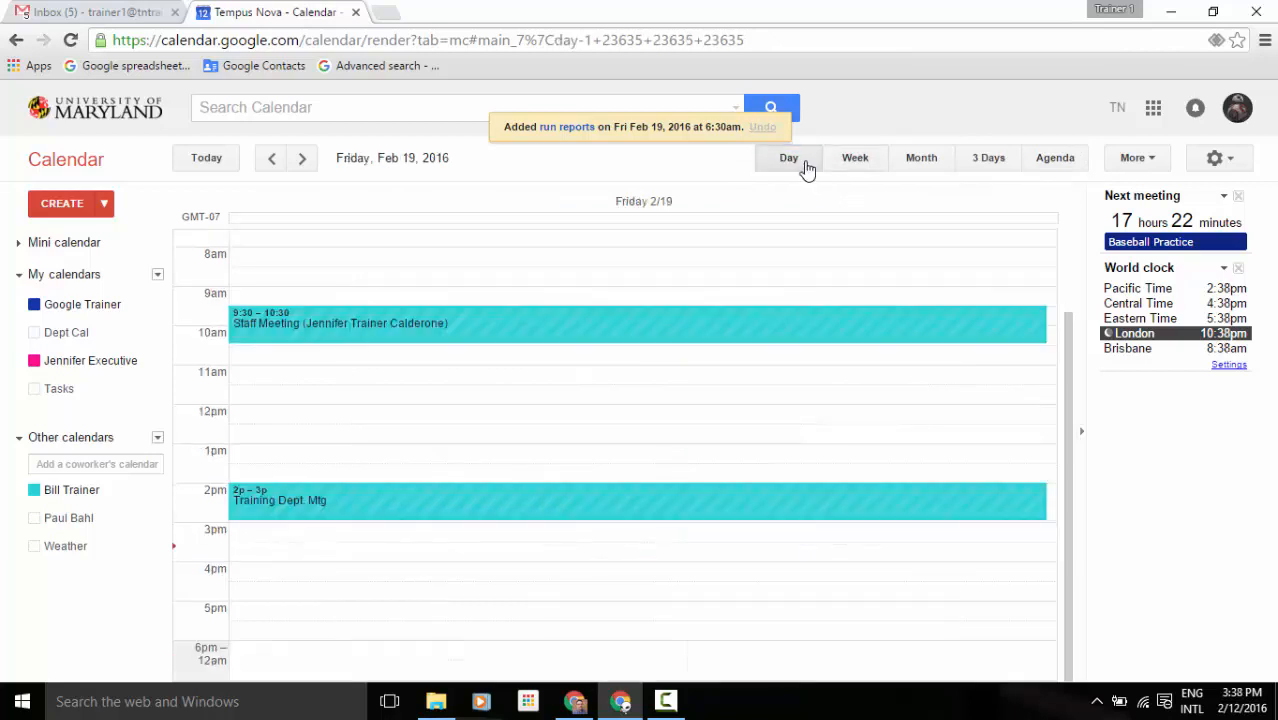
click(856, 168)
click(928, 168)
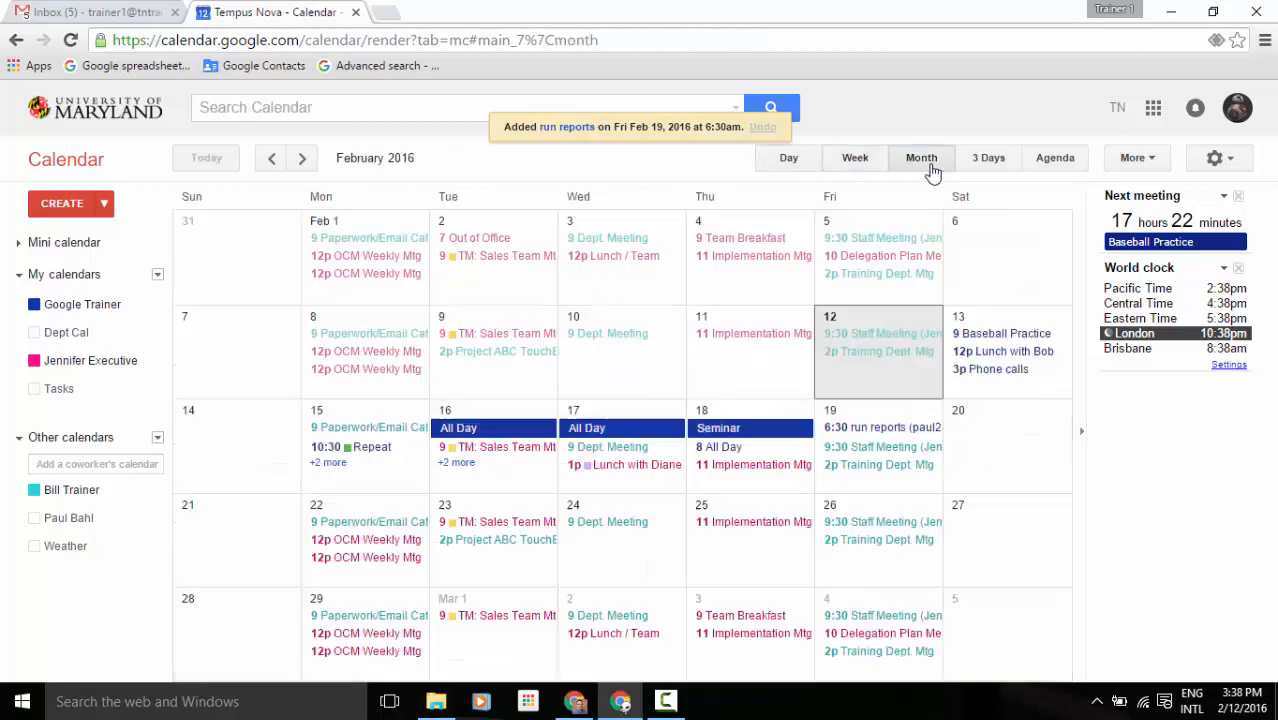
click(998, 172)
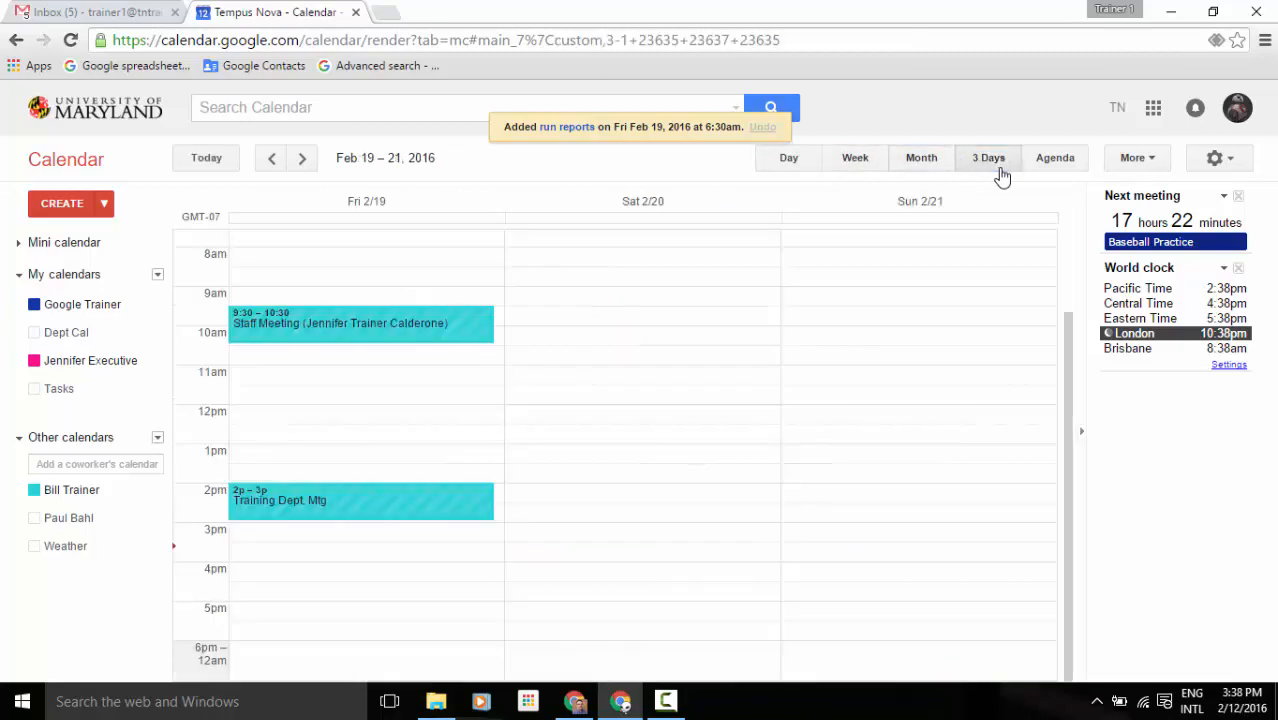
click(1068, 164)
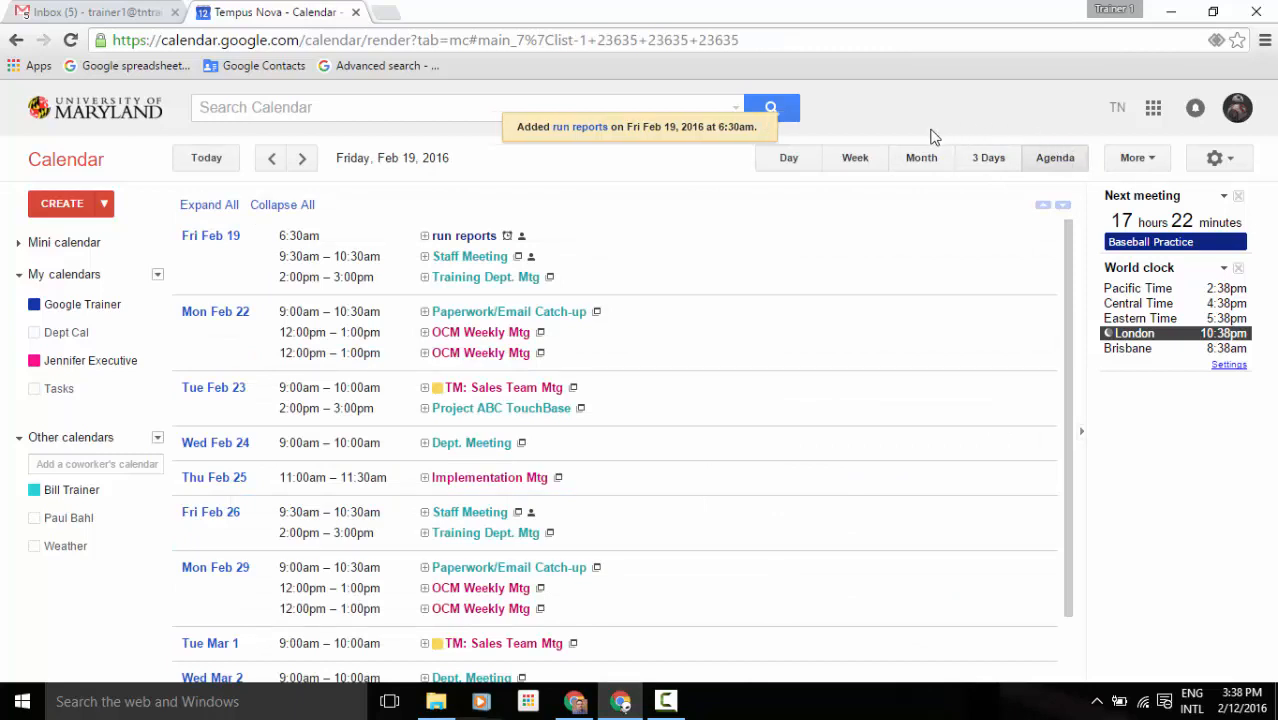
click(855, 160)
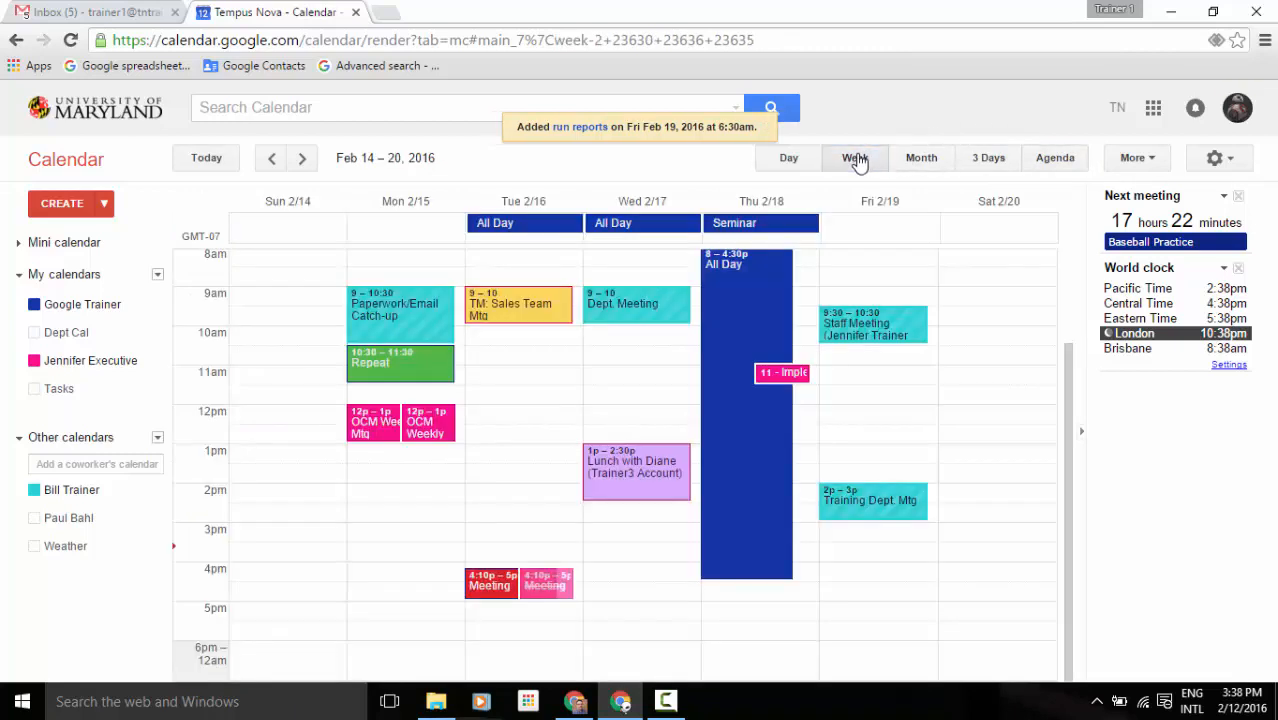
click(1137, 158)
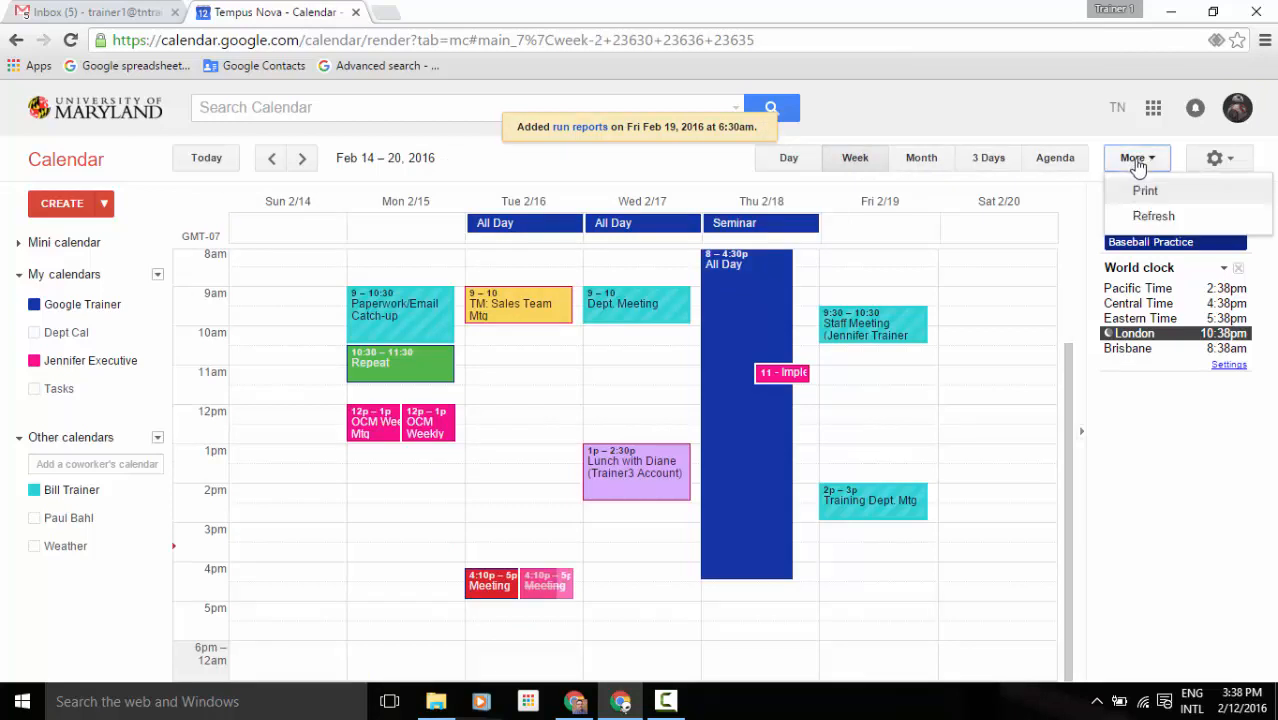
click(1145, 191)
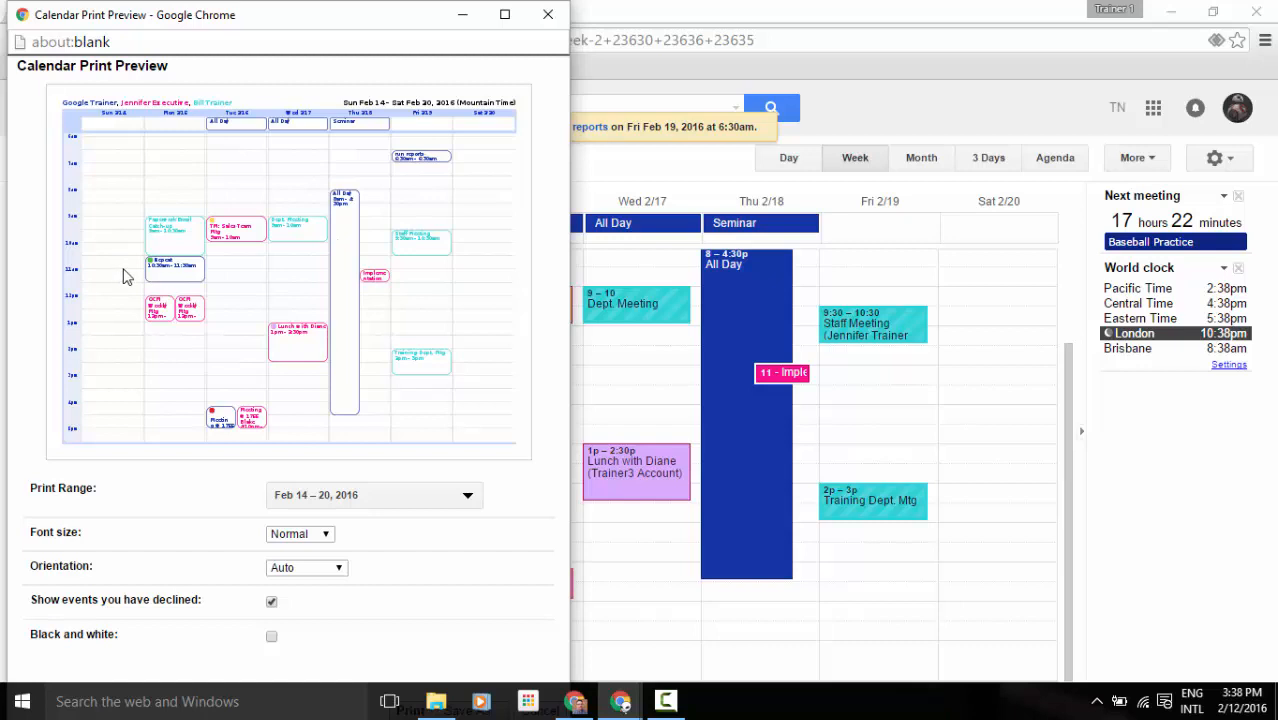
click(271, 638)
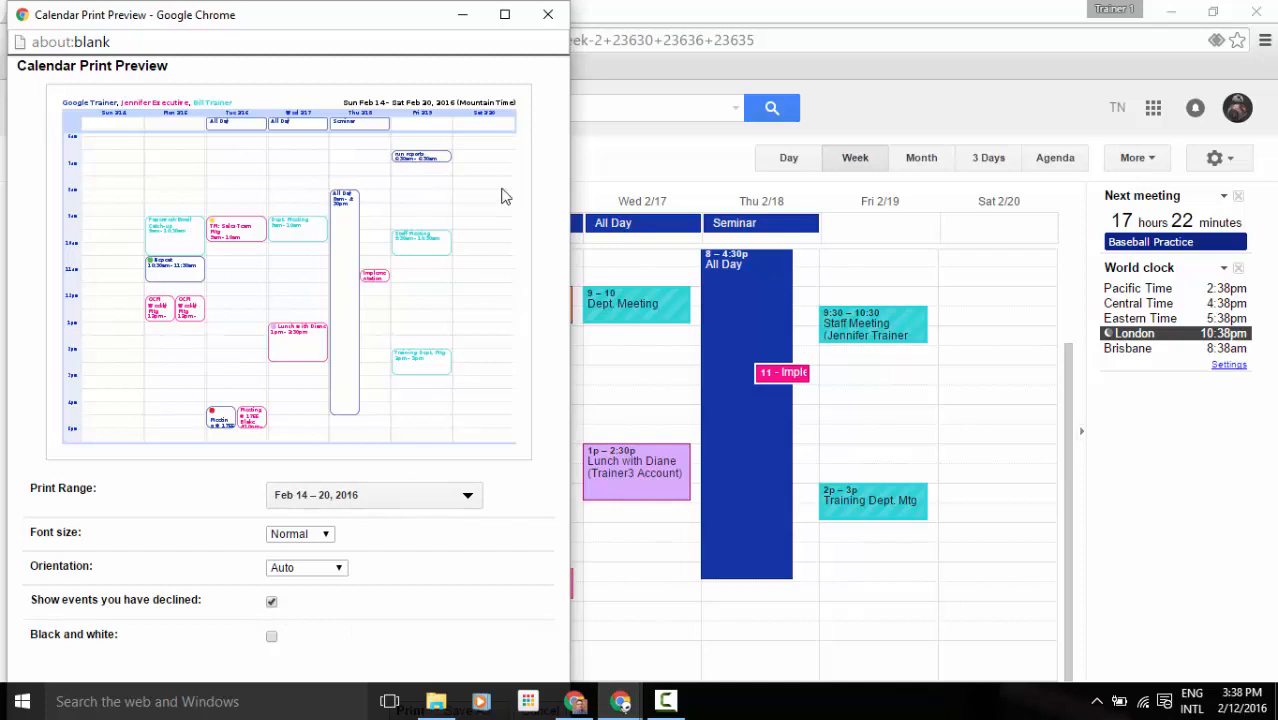
click(505, 16)
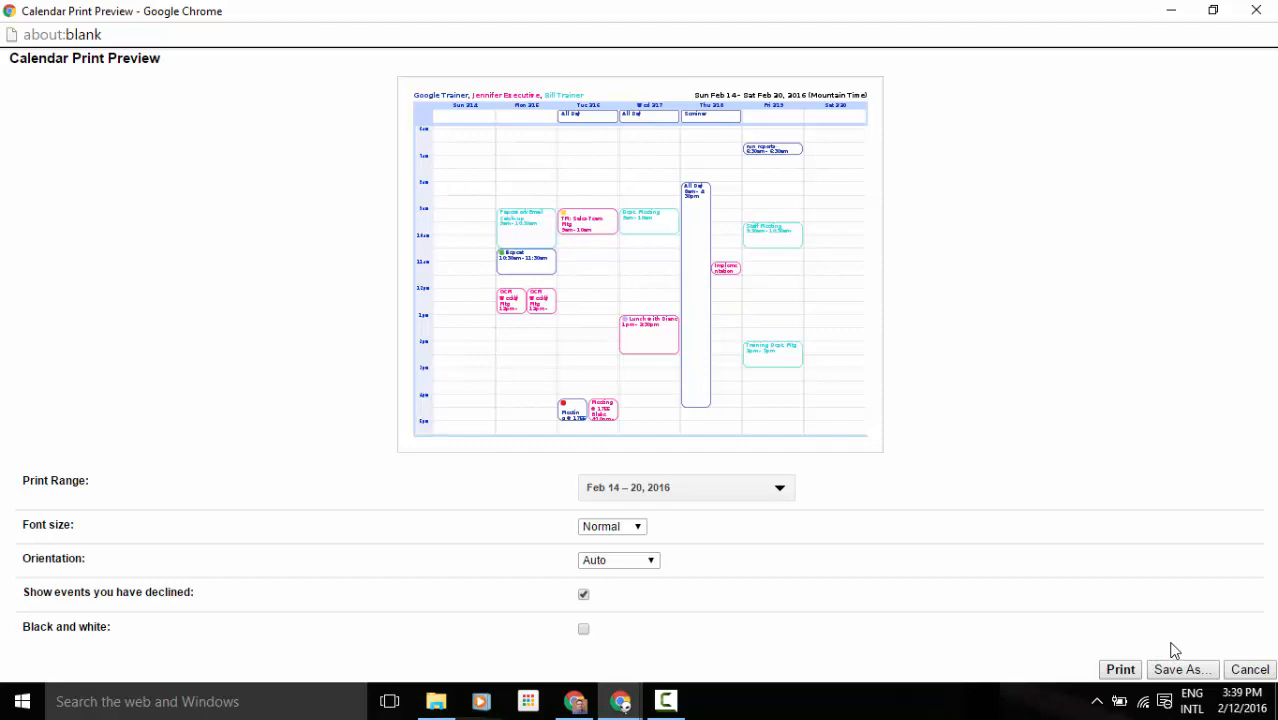
click(1249, 669)
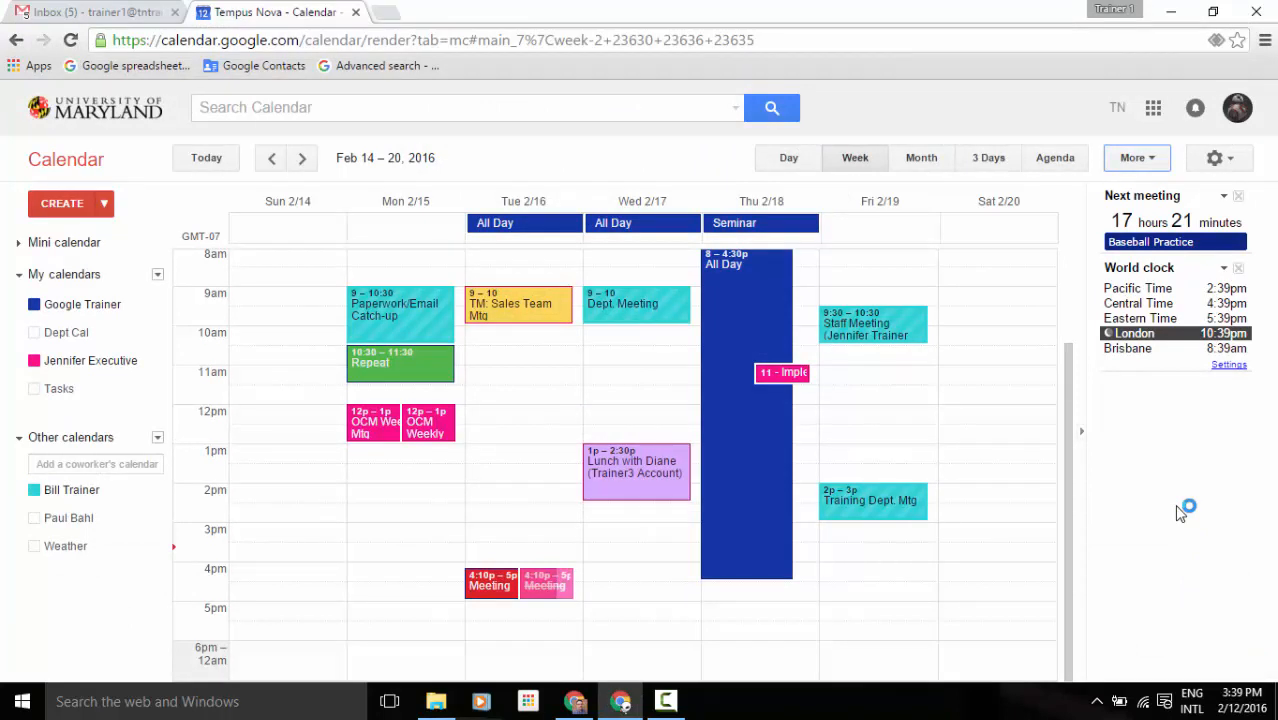
Search the calendar for 'seminar' events.
click(599, 106)
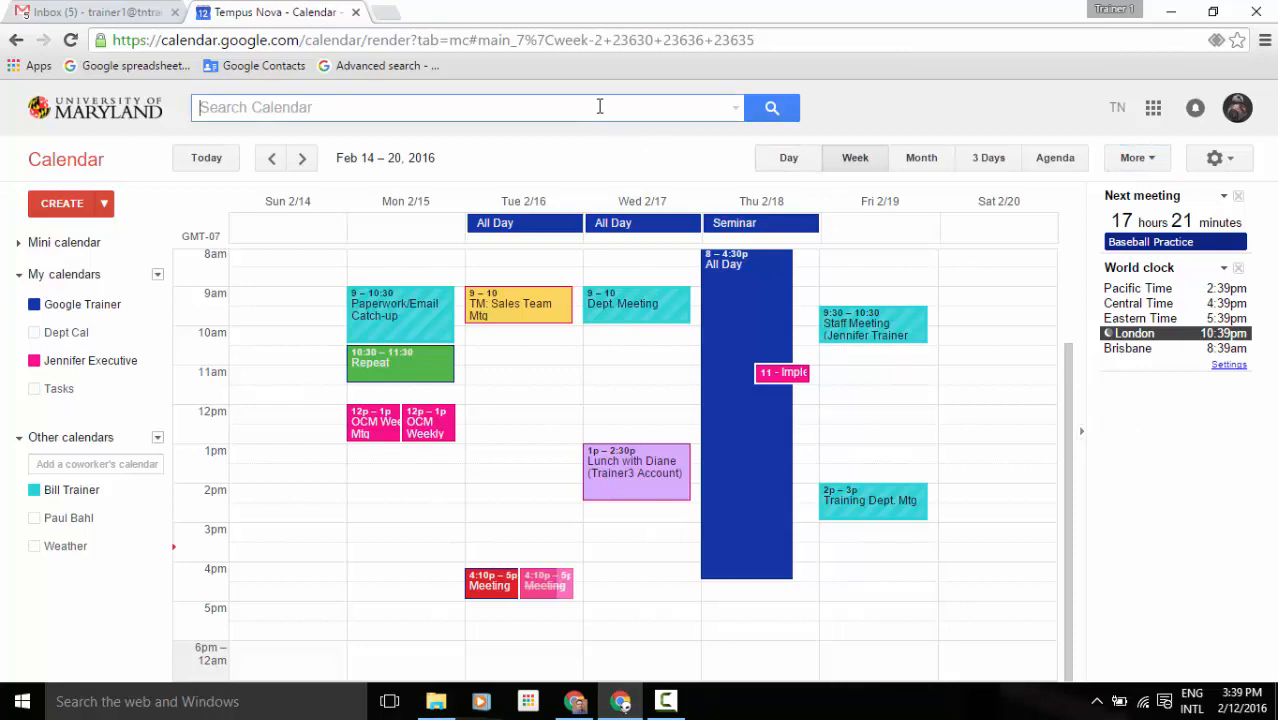
text(semina)
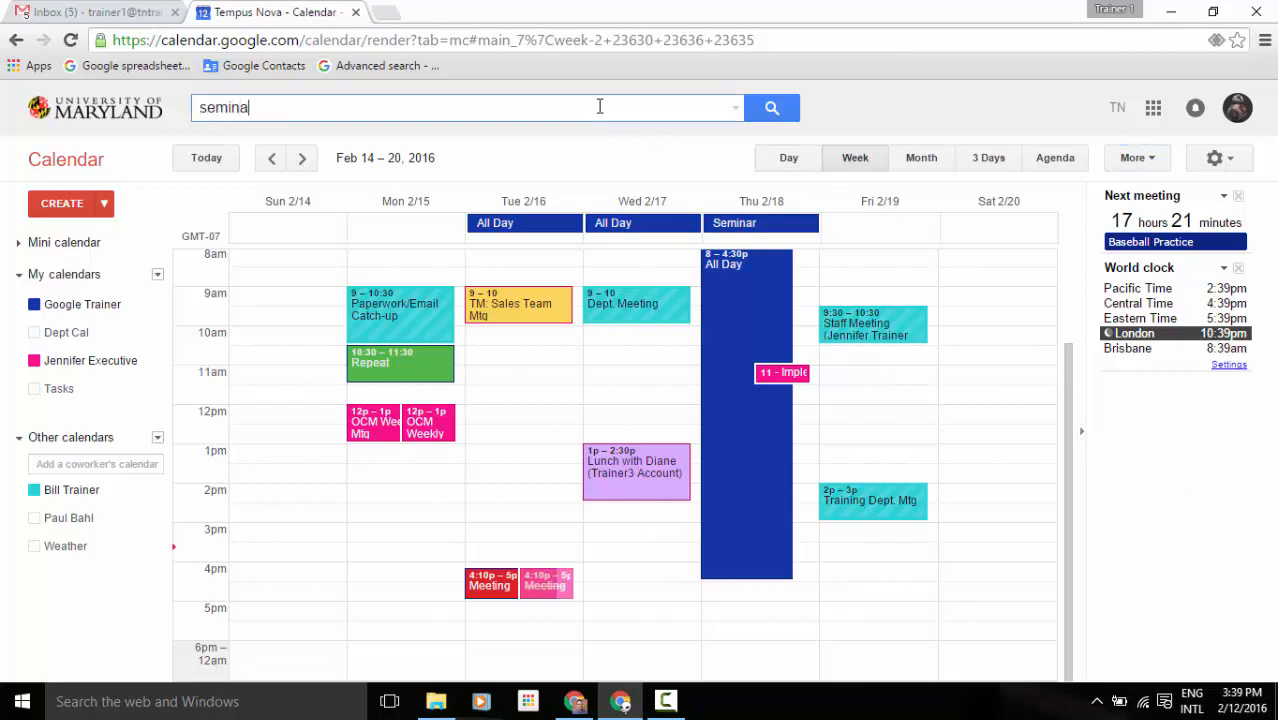
text(r)
key(Return)
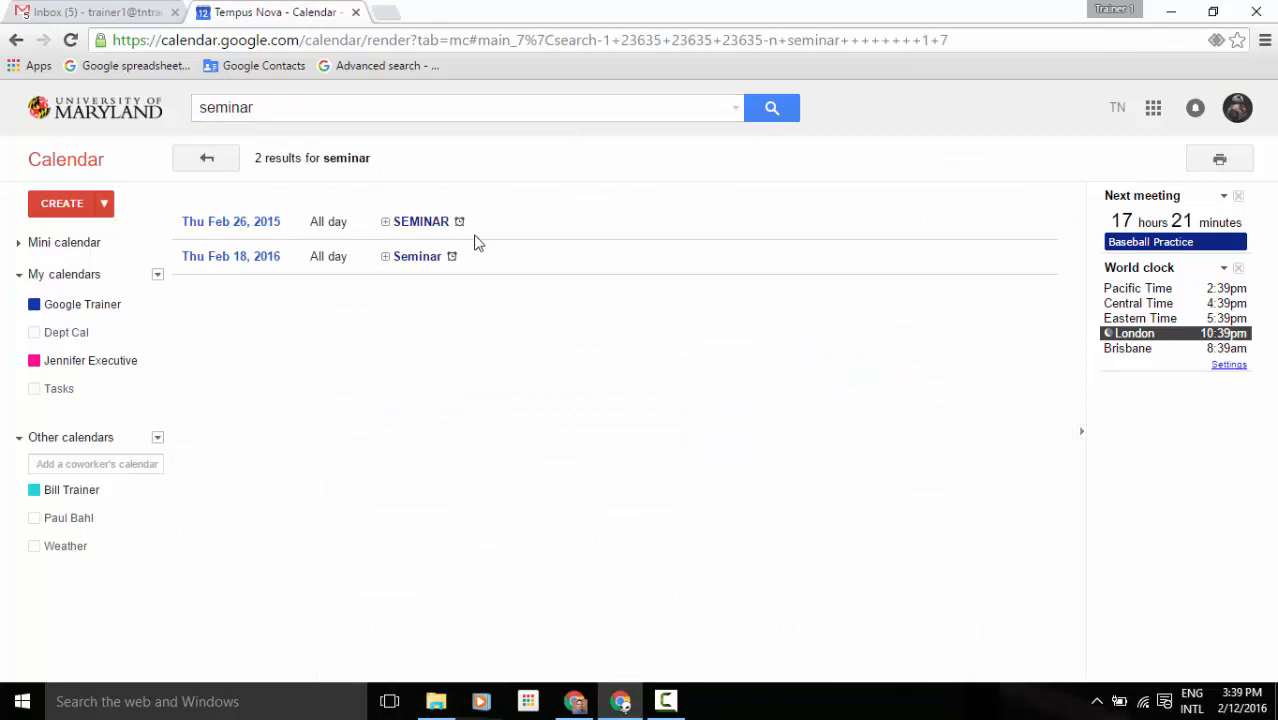
Review the advanced search options for All Calendars and the Who field, then return to the calendar.
click(736, 112)
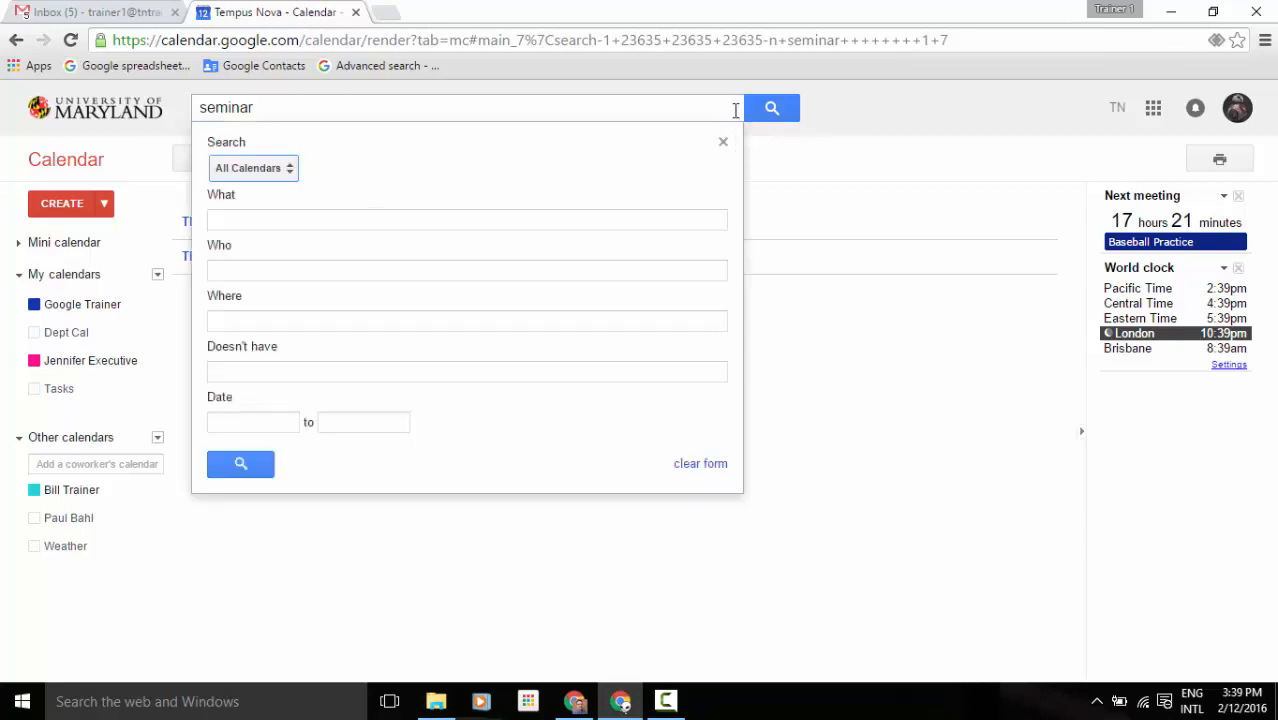
click(286, 172)
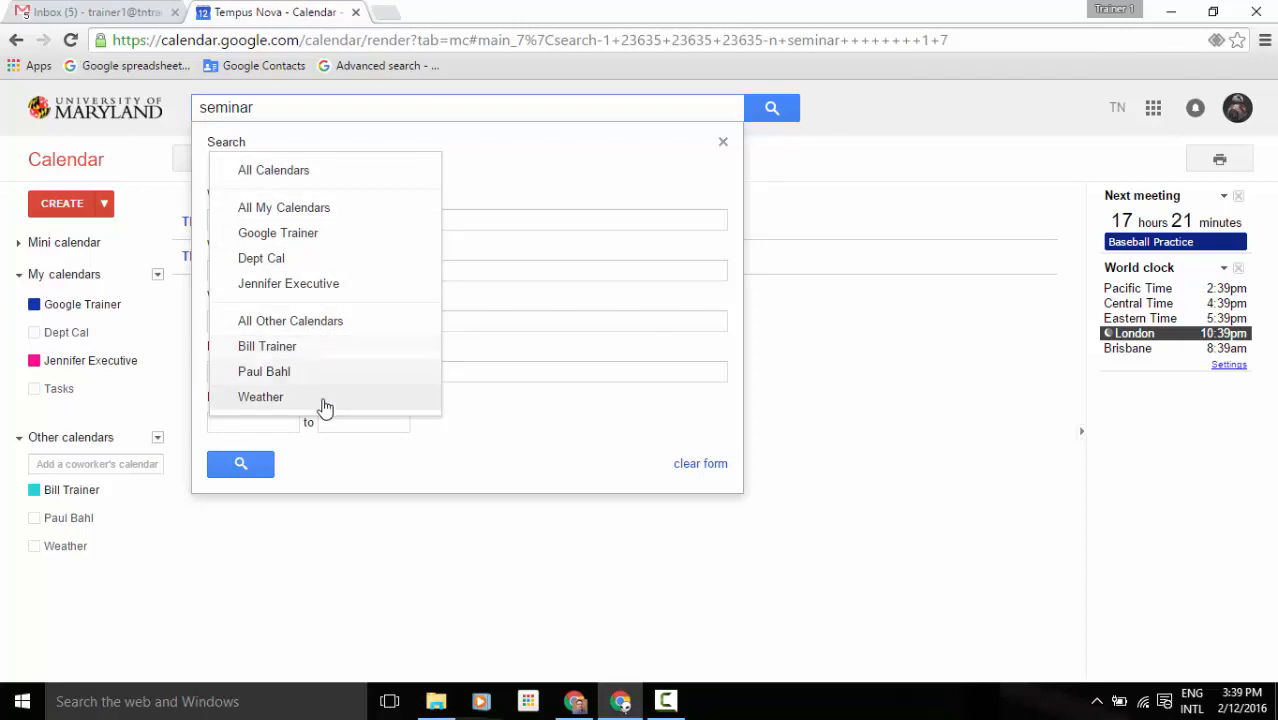
click(519, 169)
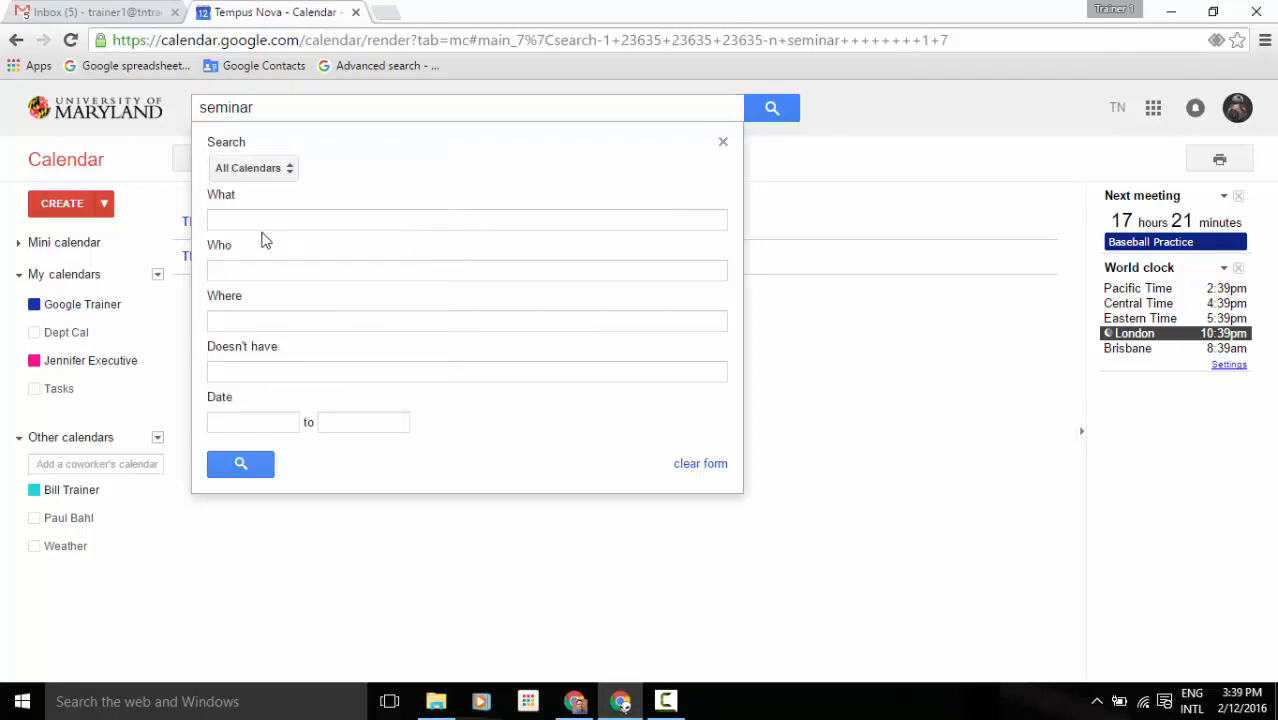
click(250, 270)
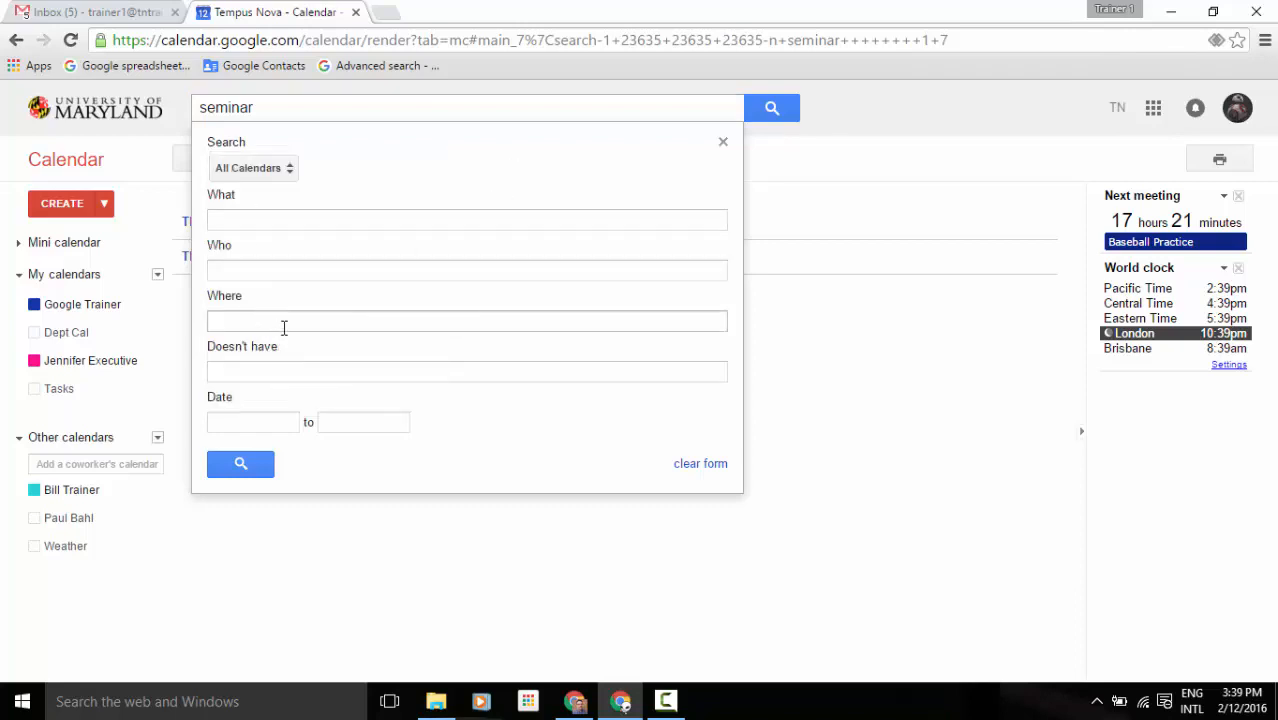
click(724, 145)
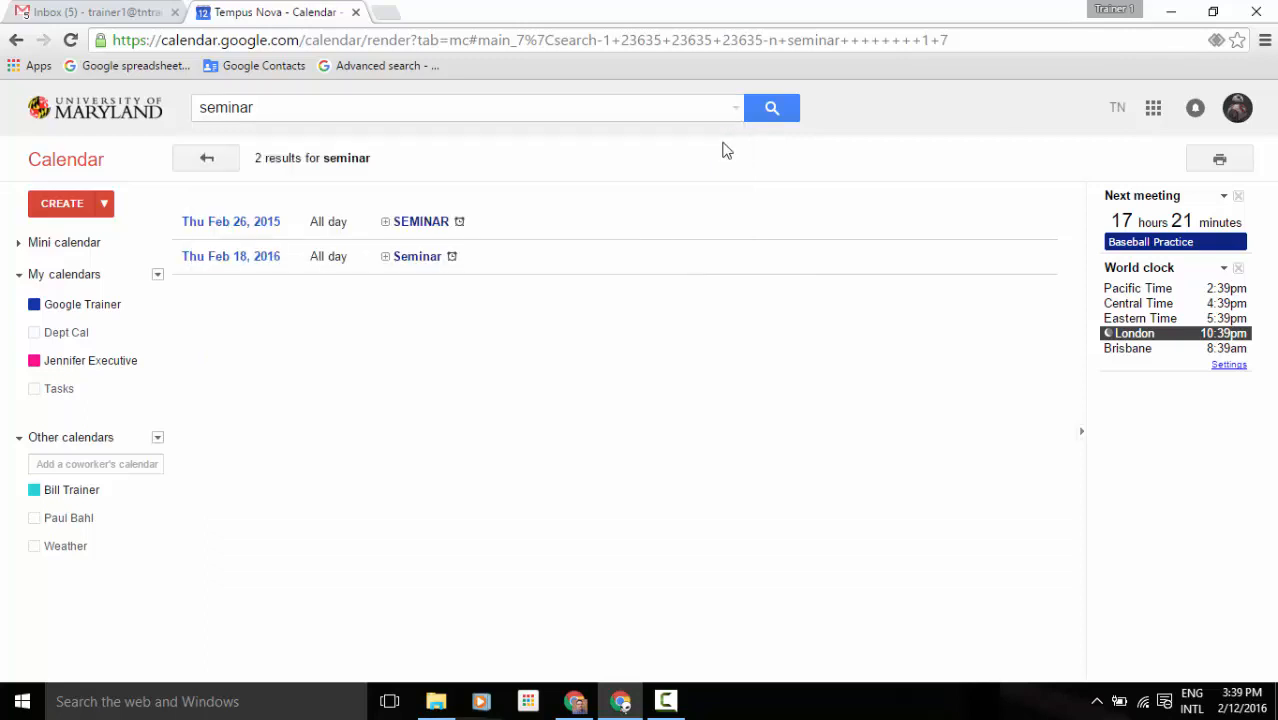
click(205, 159)
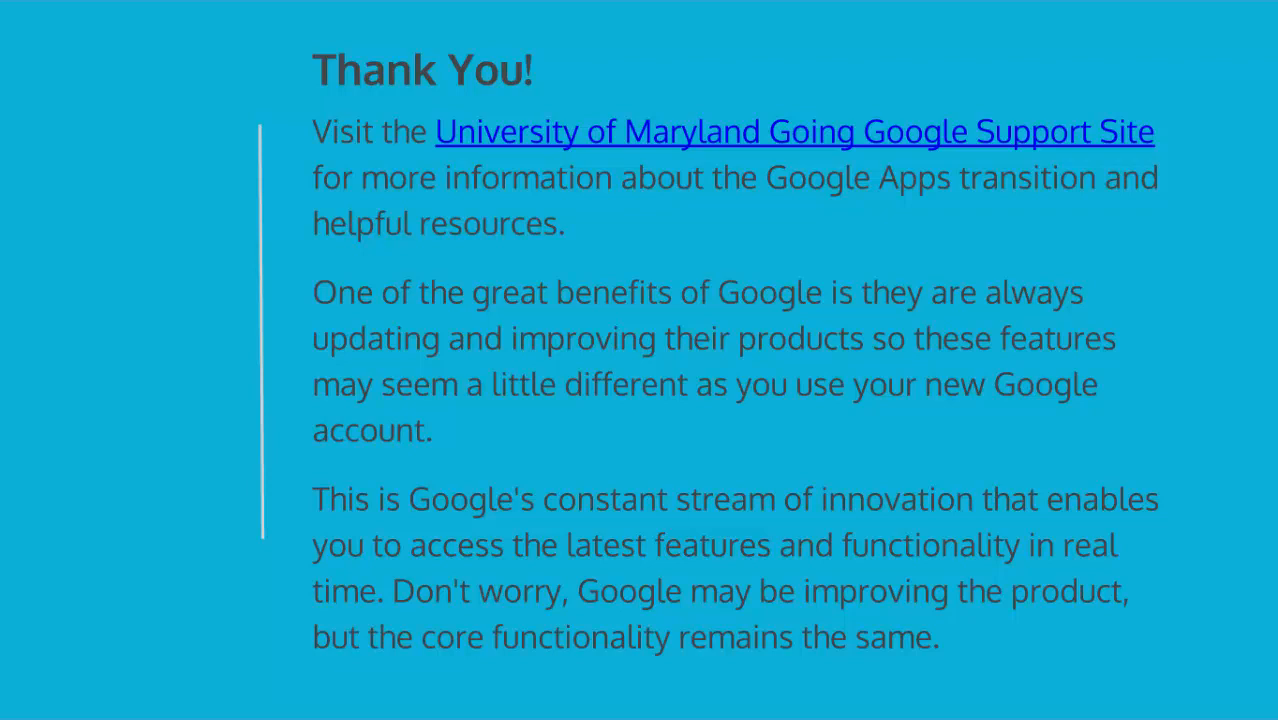
Follow the 'University of Maryland Going Google Support Site' link on the Thank You slide.
click(1014, 147)
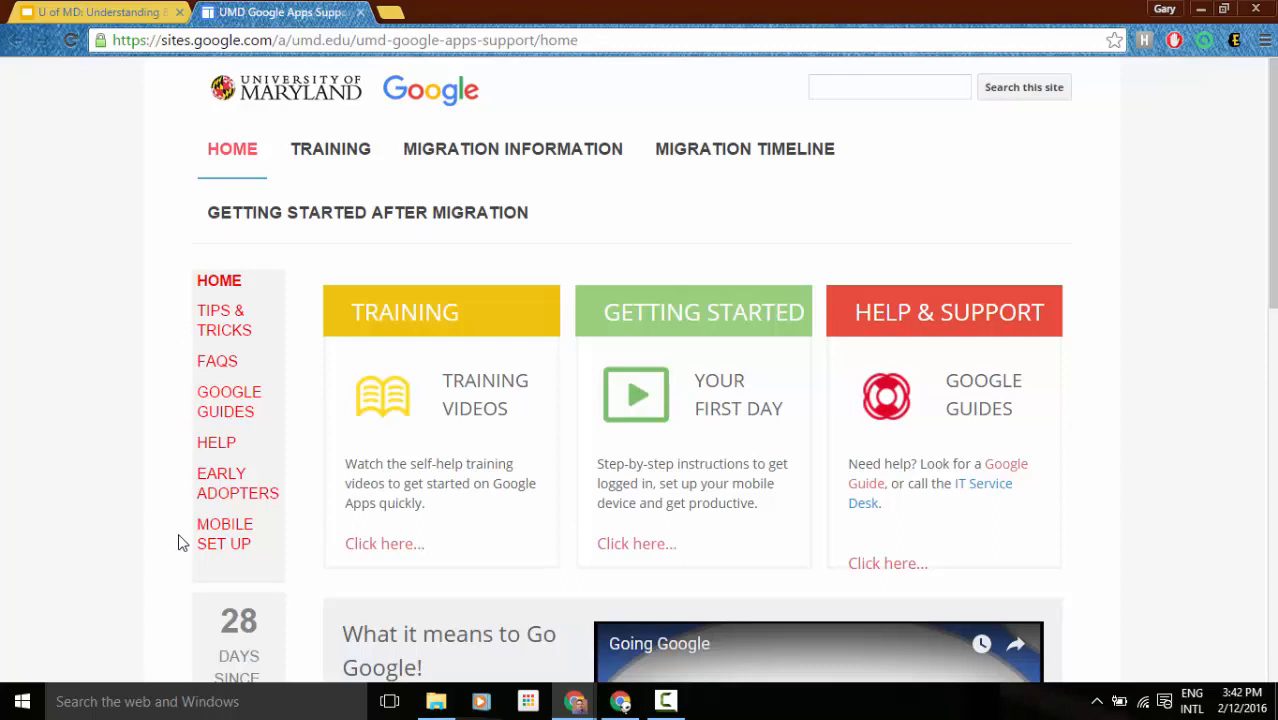
Open the Training page and scroll through its recorded videos, such as Introduction to Google Drive.
click(388, 551)
scroll(388, 551, down, 2)
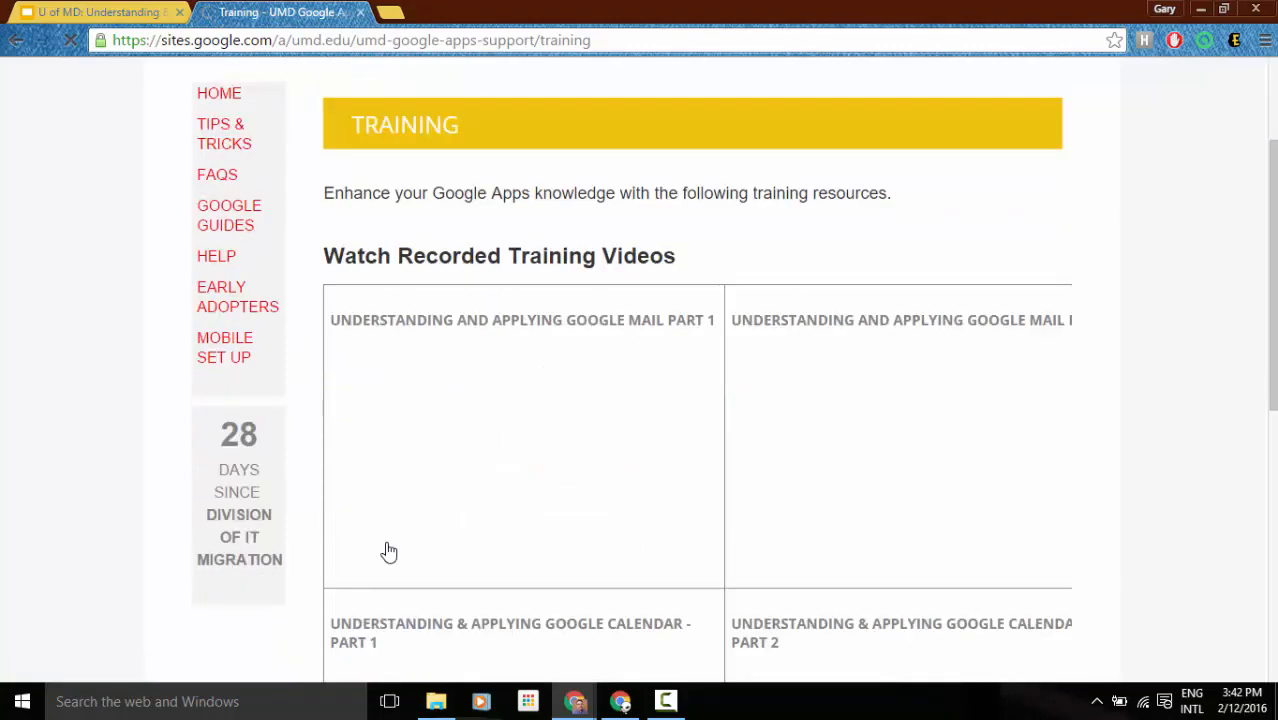
scroll(388, 551, down, 2)
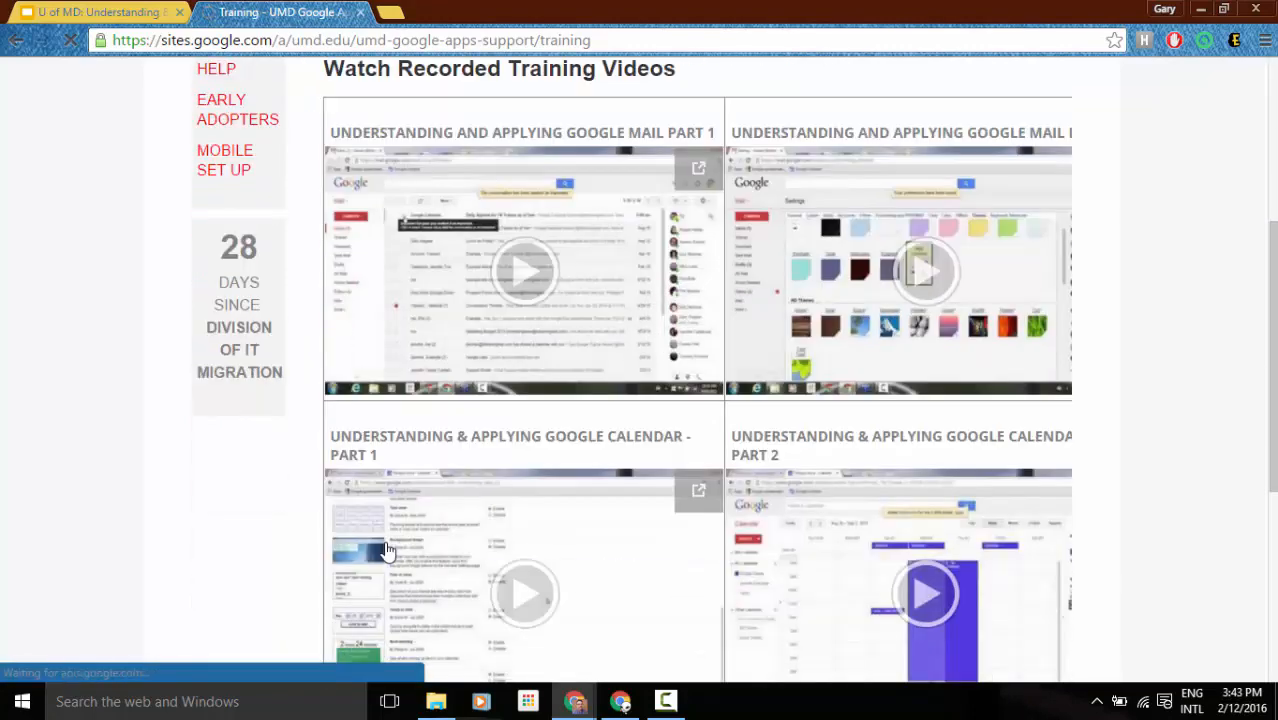
scroll(388, 551, down, 5)
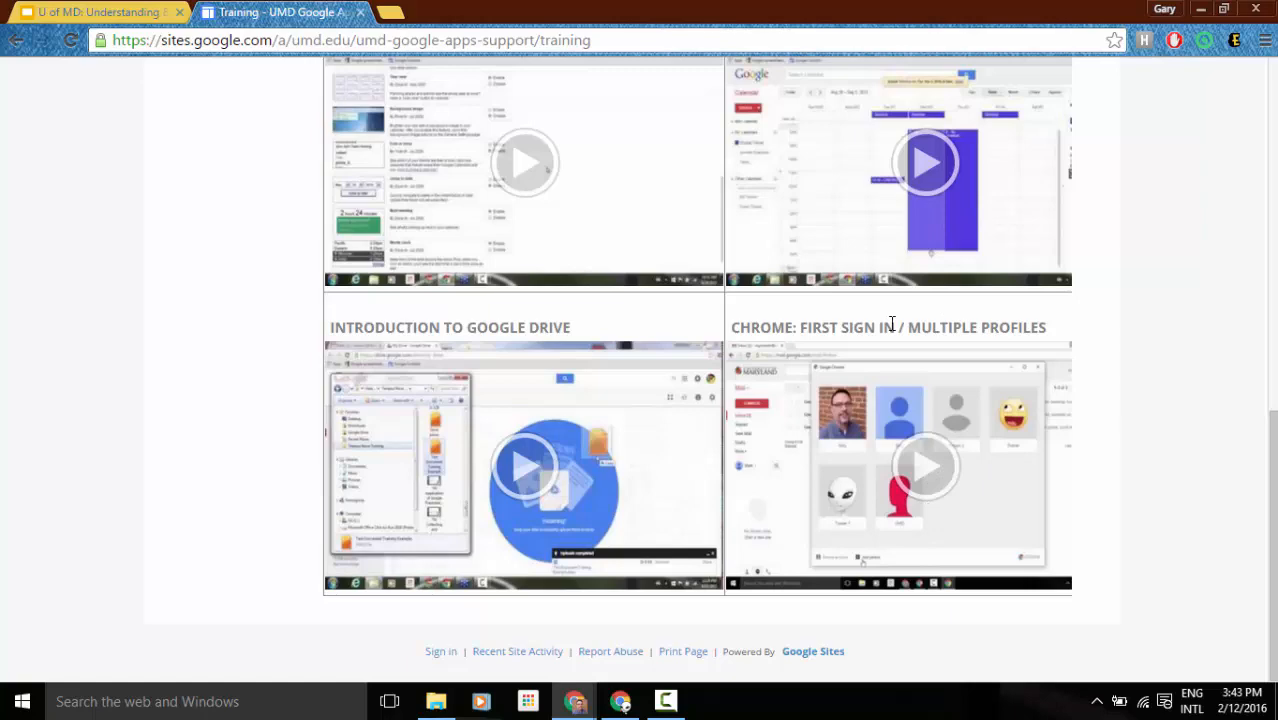
scroll(891, 325, up, 15)
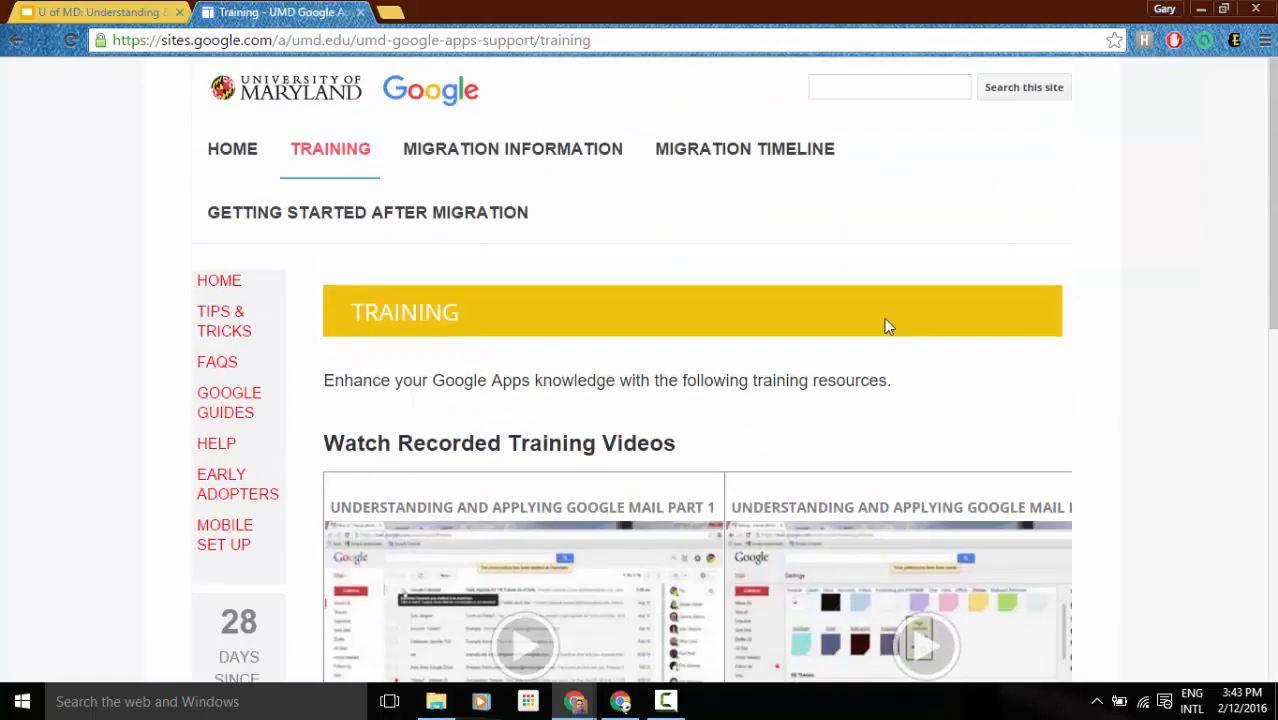
From HOME, open the FAQs page, scroll its list, view the Calendar FAQs, then return HOME.
click(234, 152)
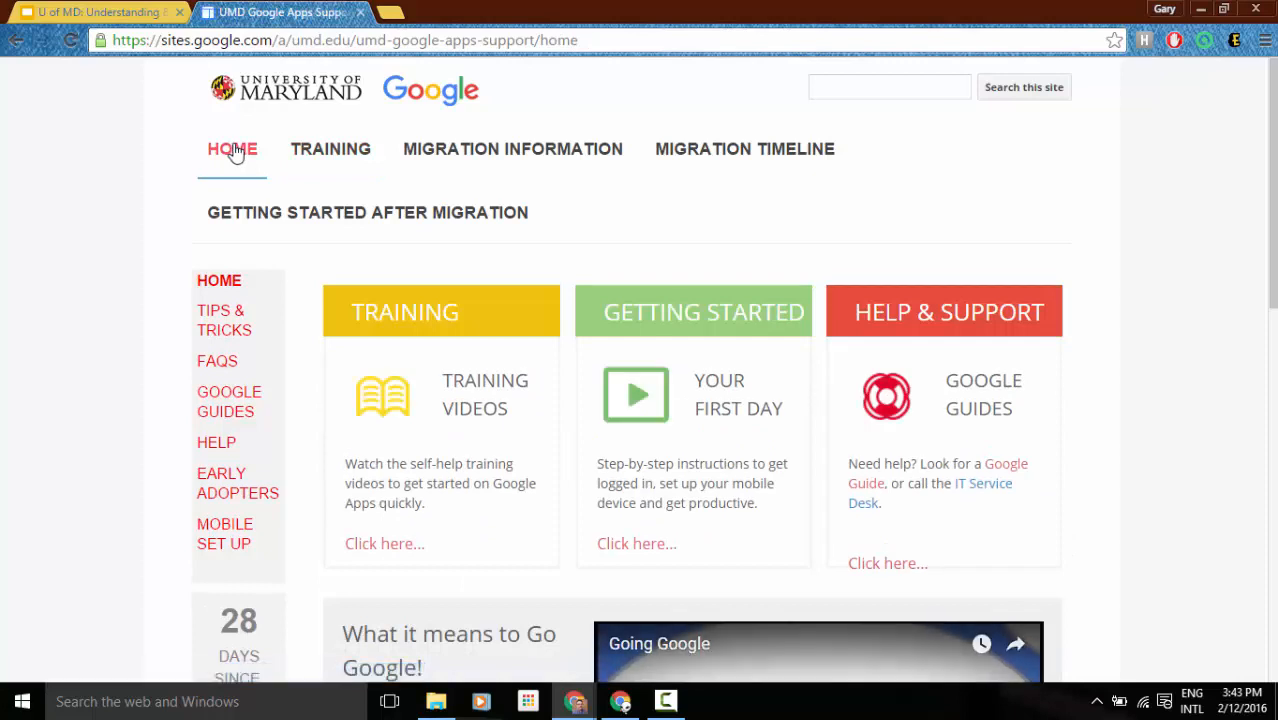
click(212, 366)
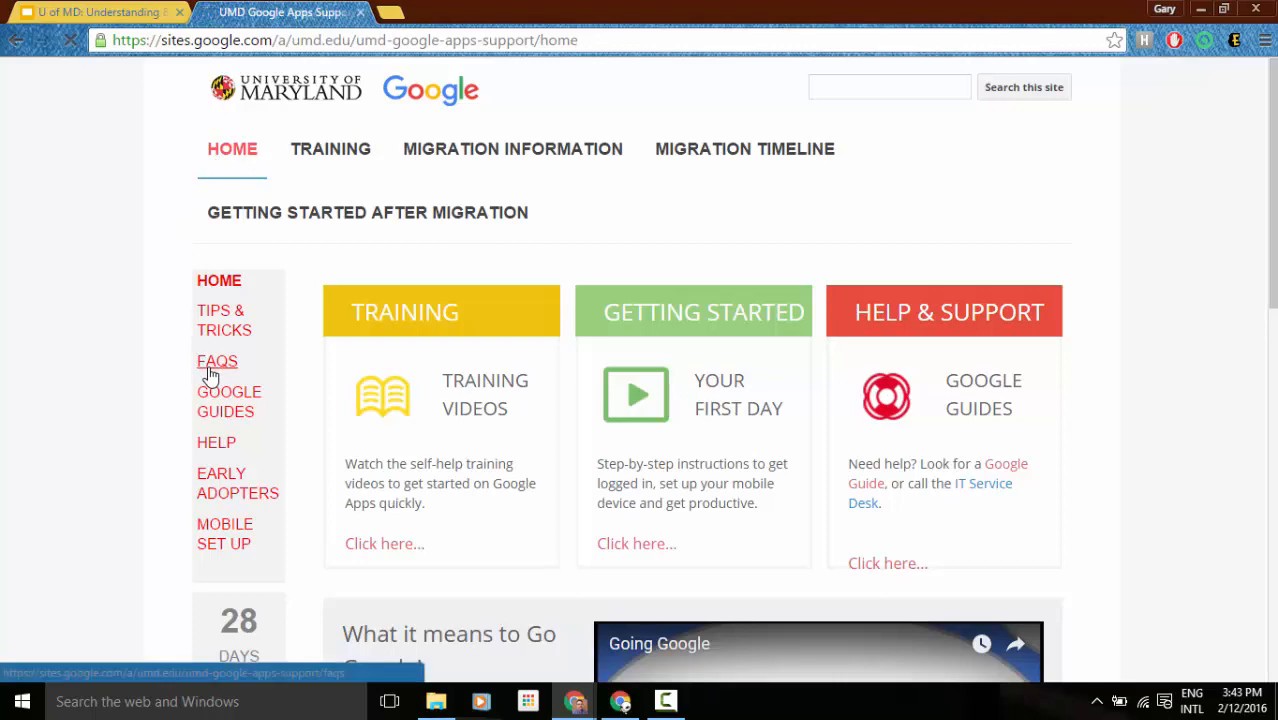
scroll(742, 374, down, 3)
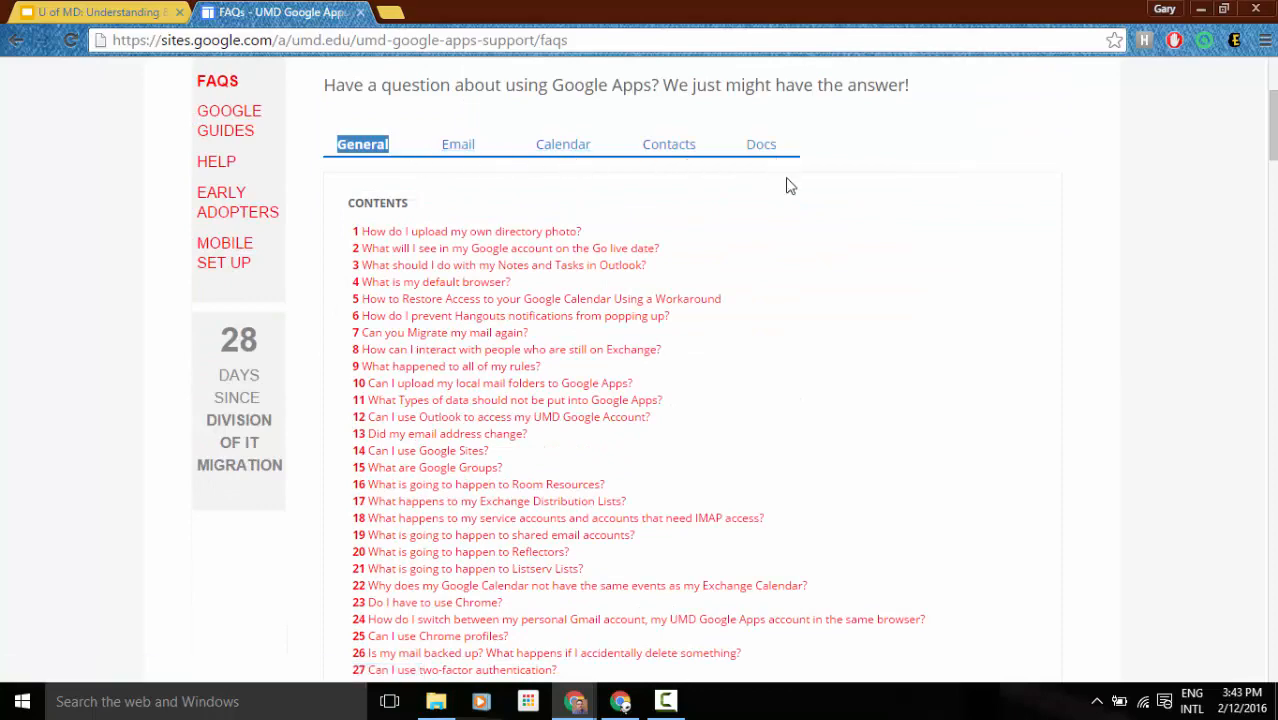
scroll(482, 437, down, 2)
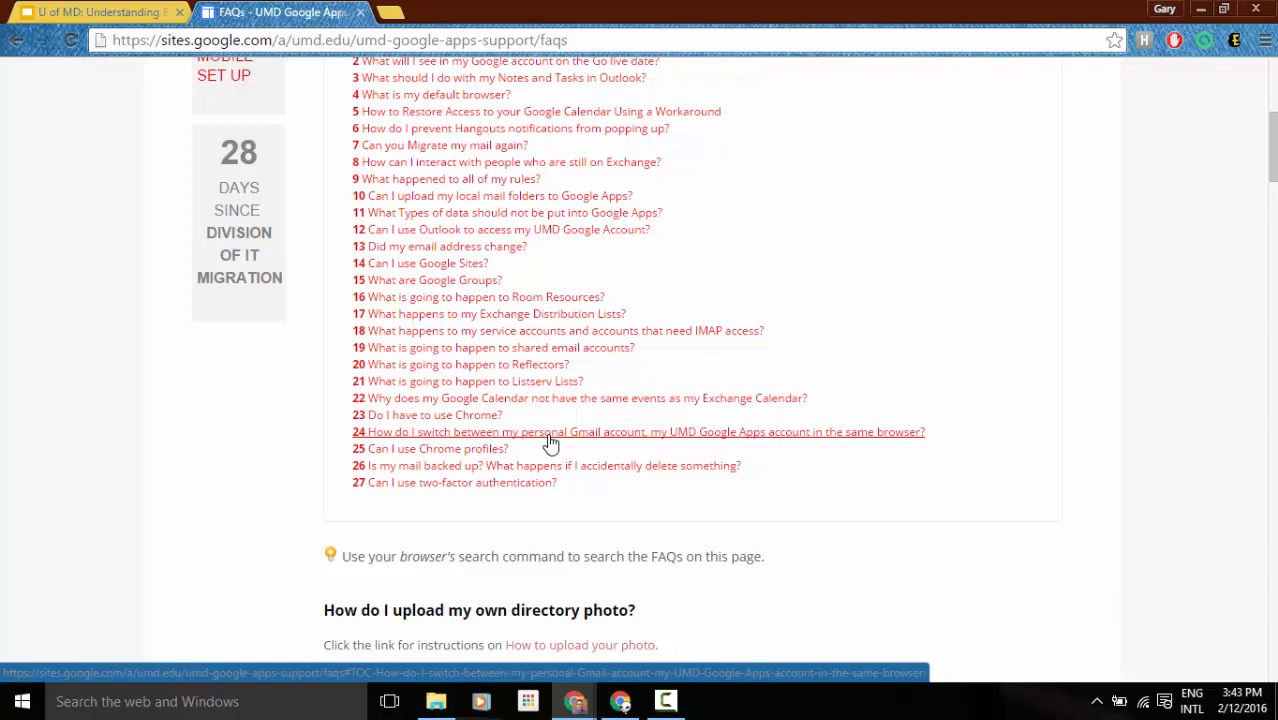
scroll(551, 442, up, 4)
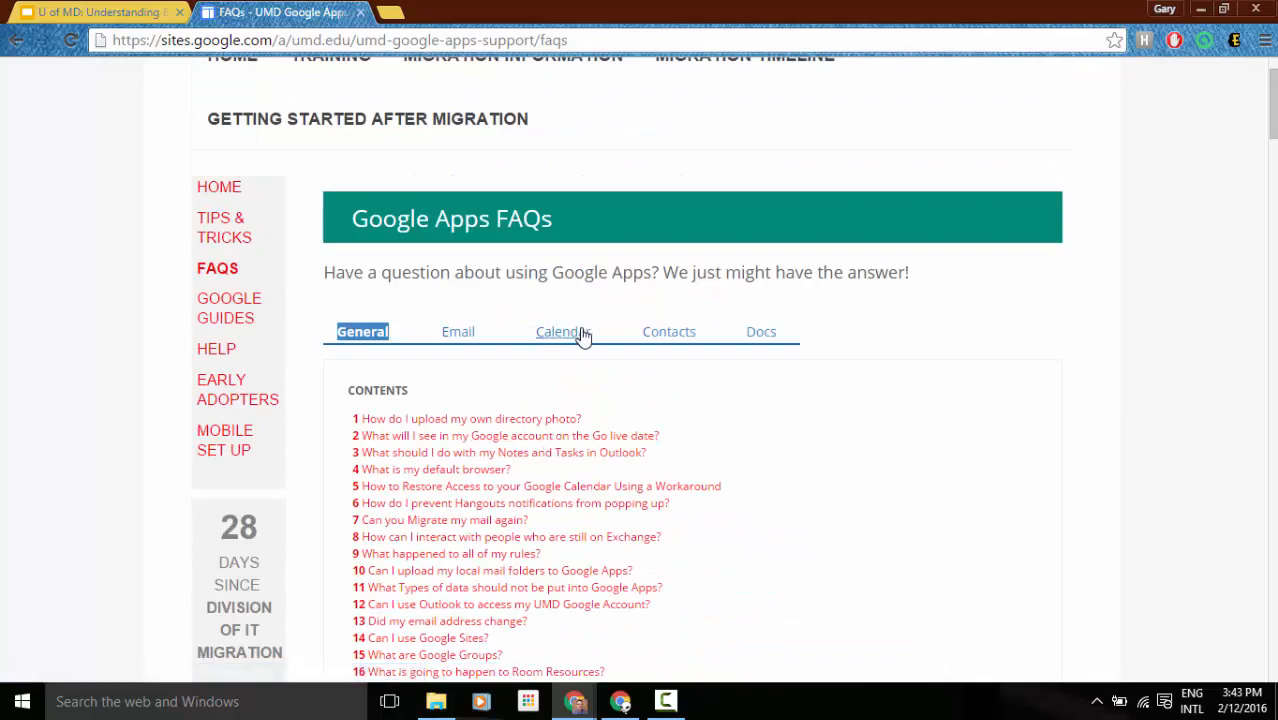
click(583, 337)
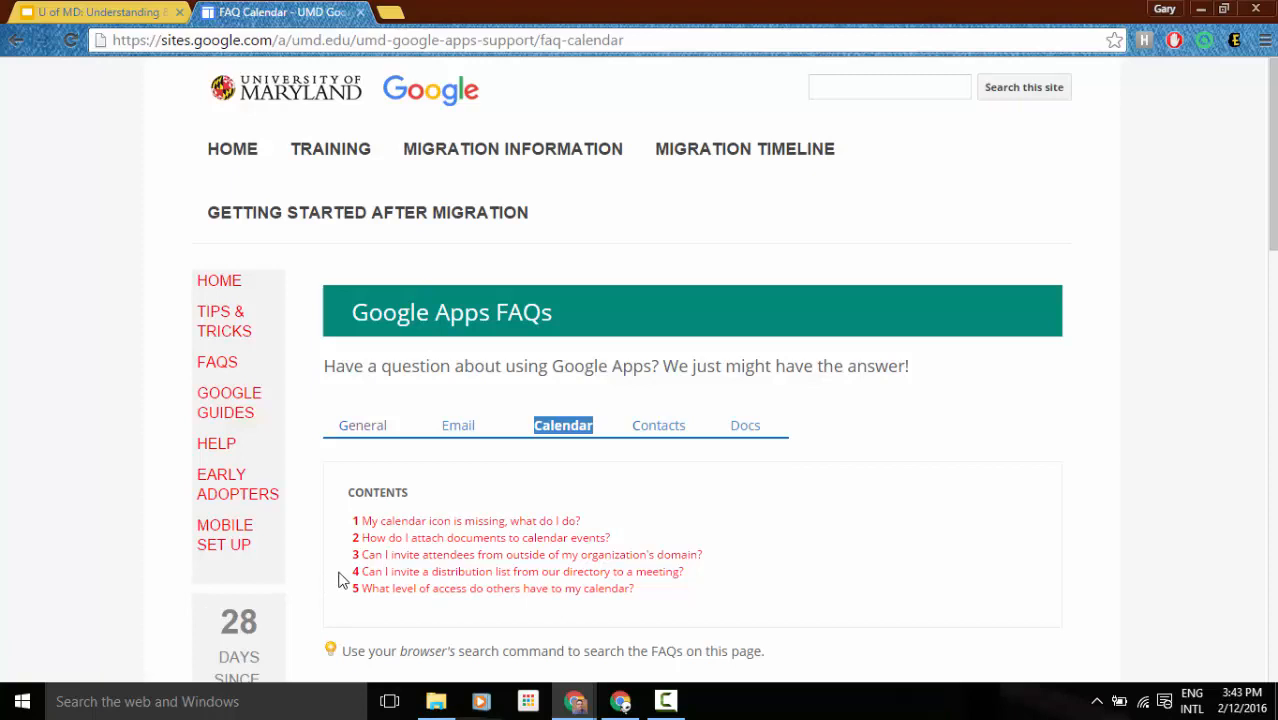
click(224, 155)
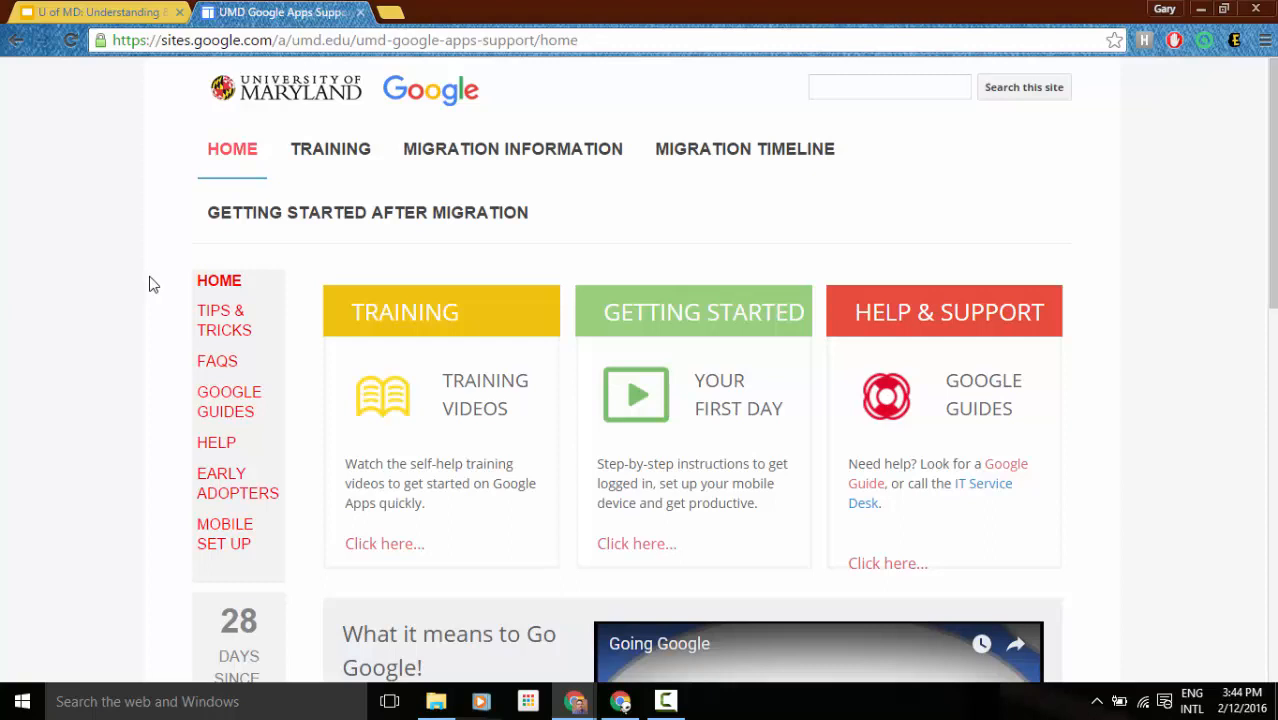
click(205, 478)
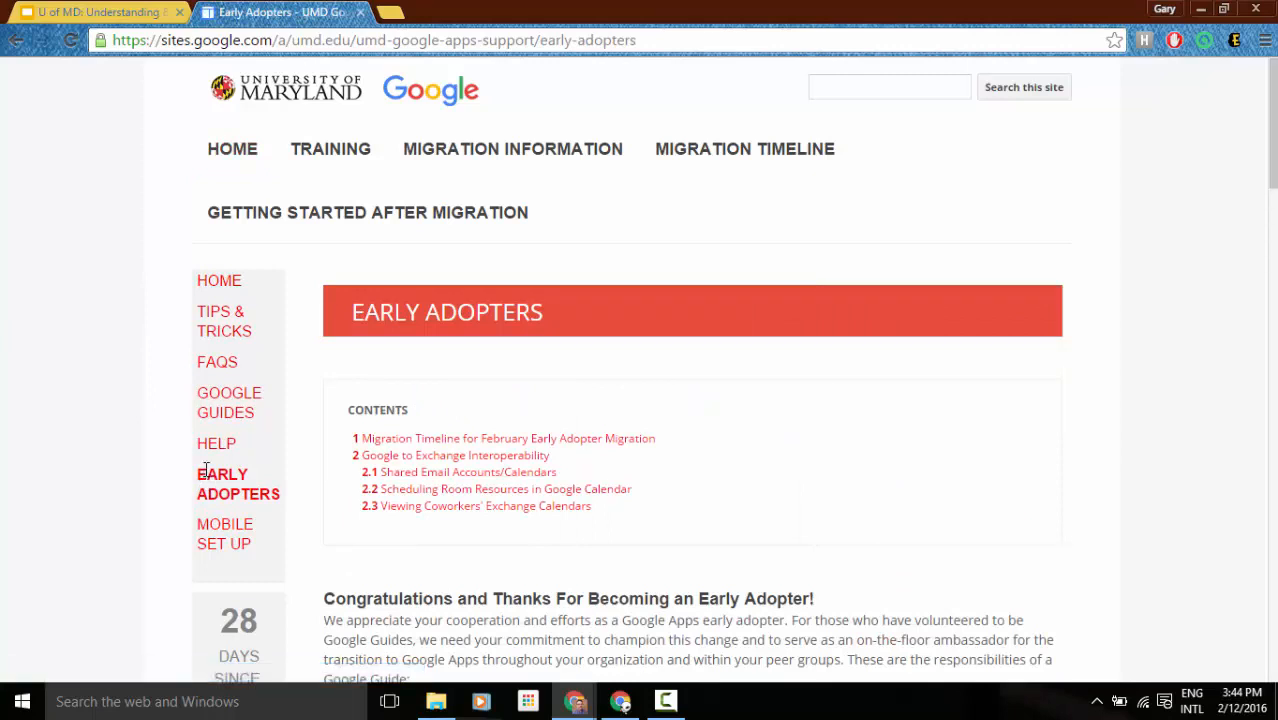
click(620, 492)
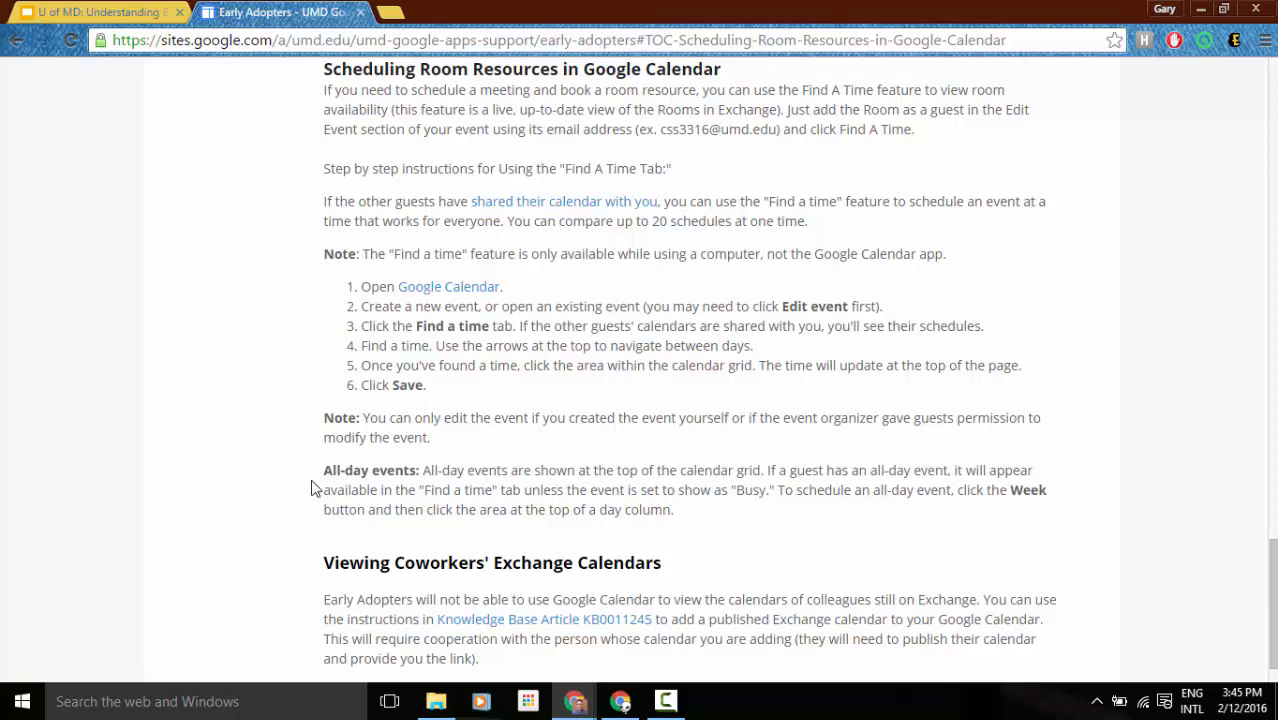
scroll(312, 485, up, 3)
scroll(310, 483, up, 7)
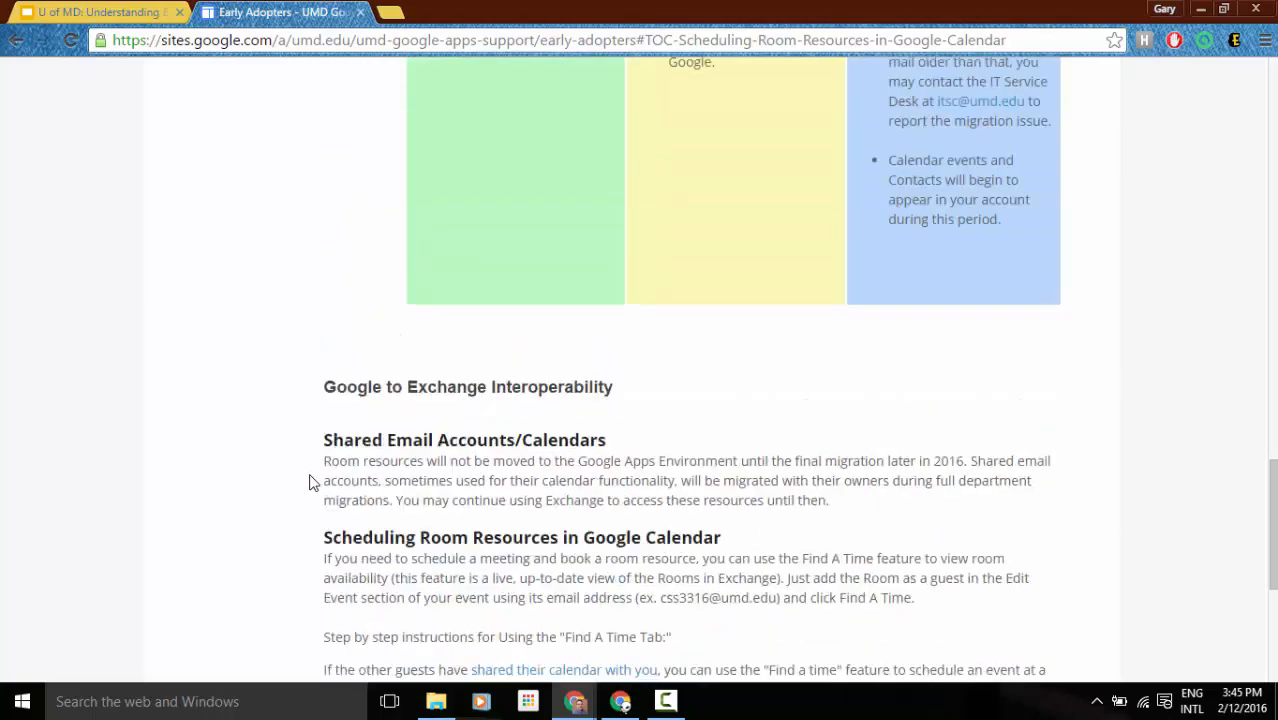
scroll(310, 483, up, 10)
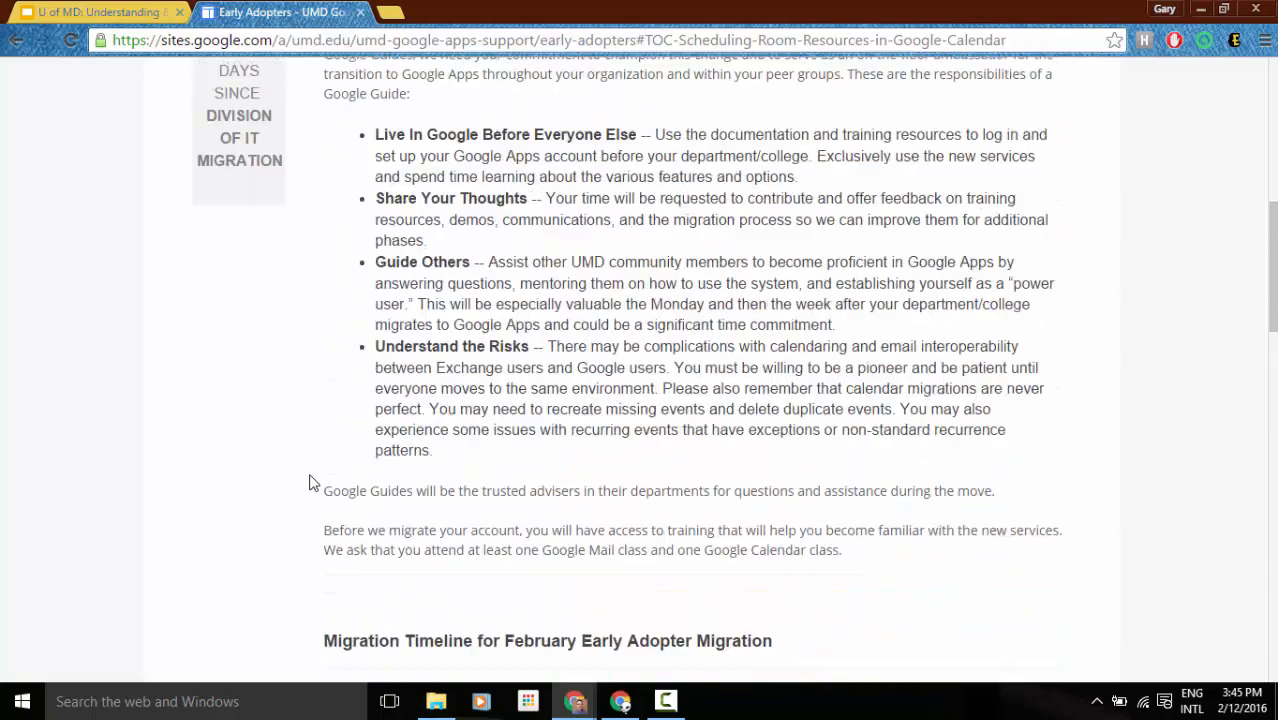
scroll(310, 483, up, 1)
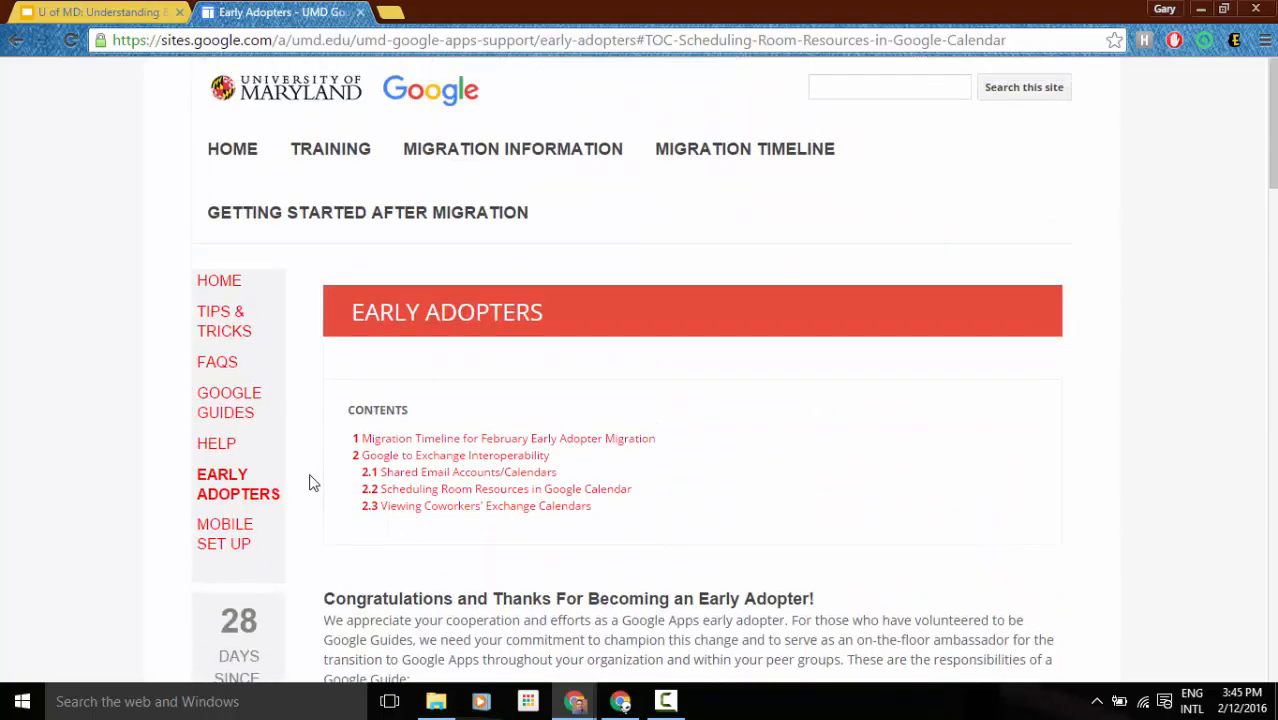
click(234, 158)
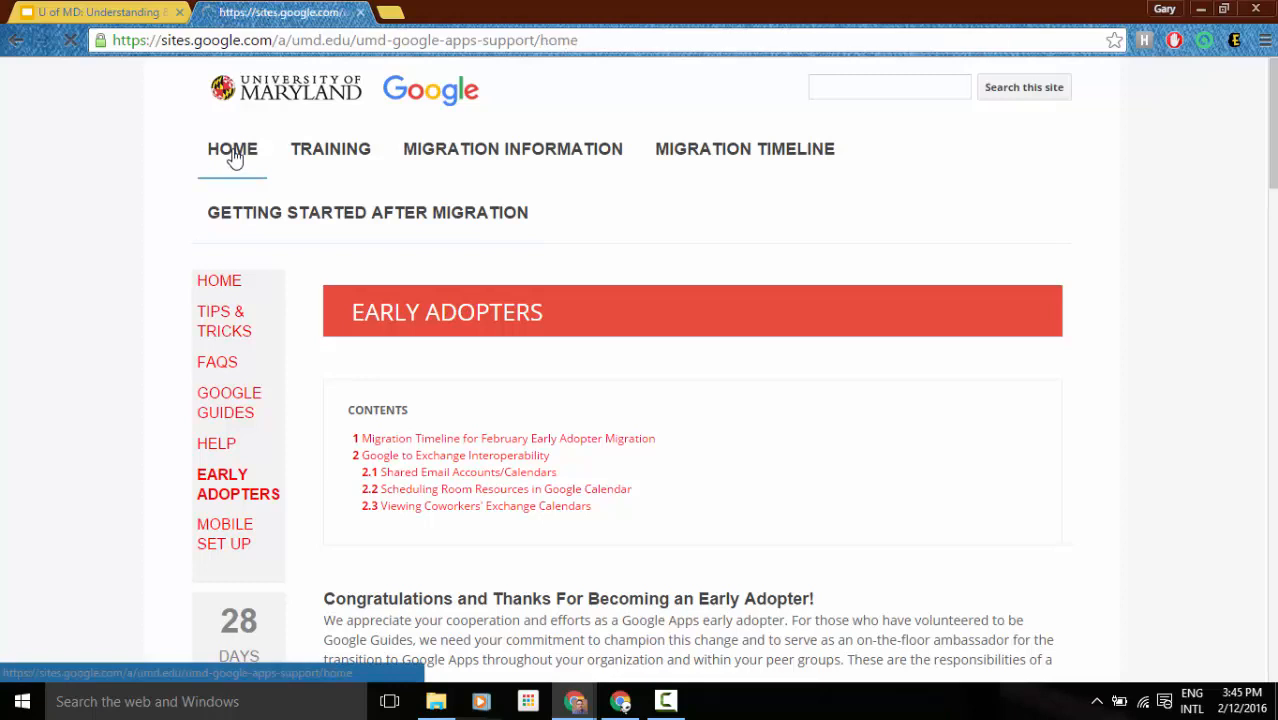